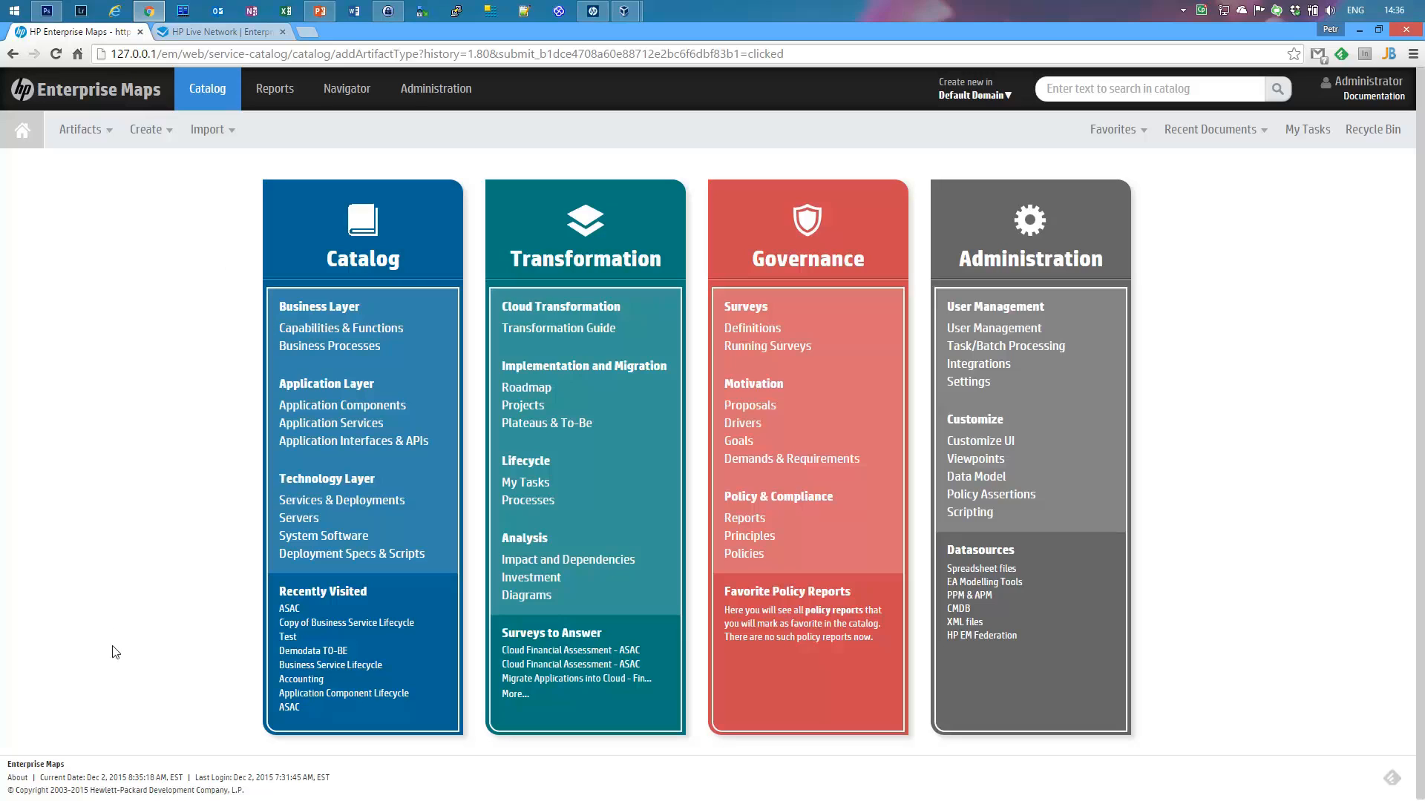
Step: Show the About Enterprise Maps information with version 3.00 and build details
left_click(16, 781)
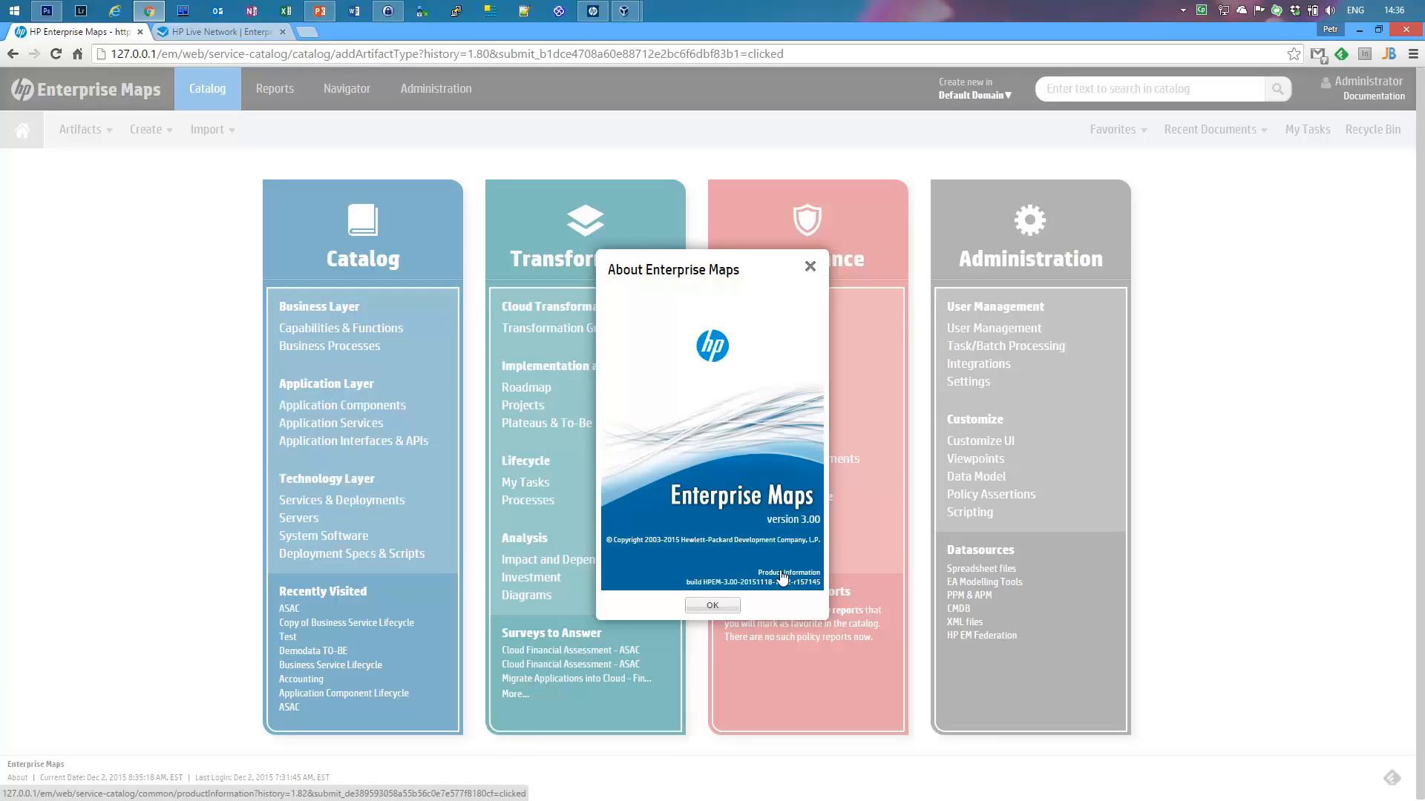
Step: Open Product Information and highlight the list of installed extensions
left_click(783, 577)
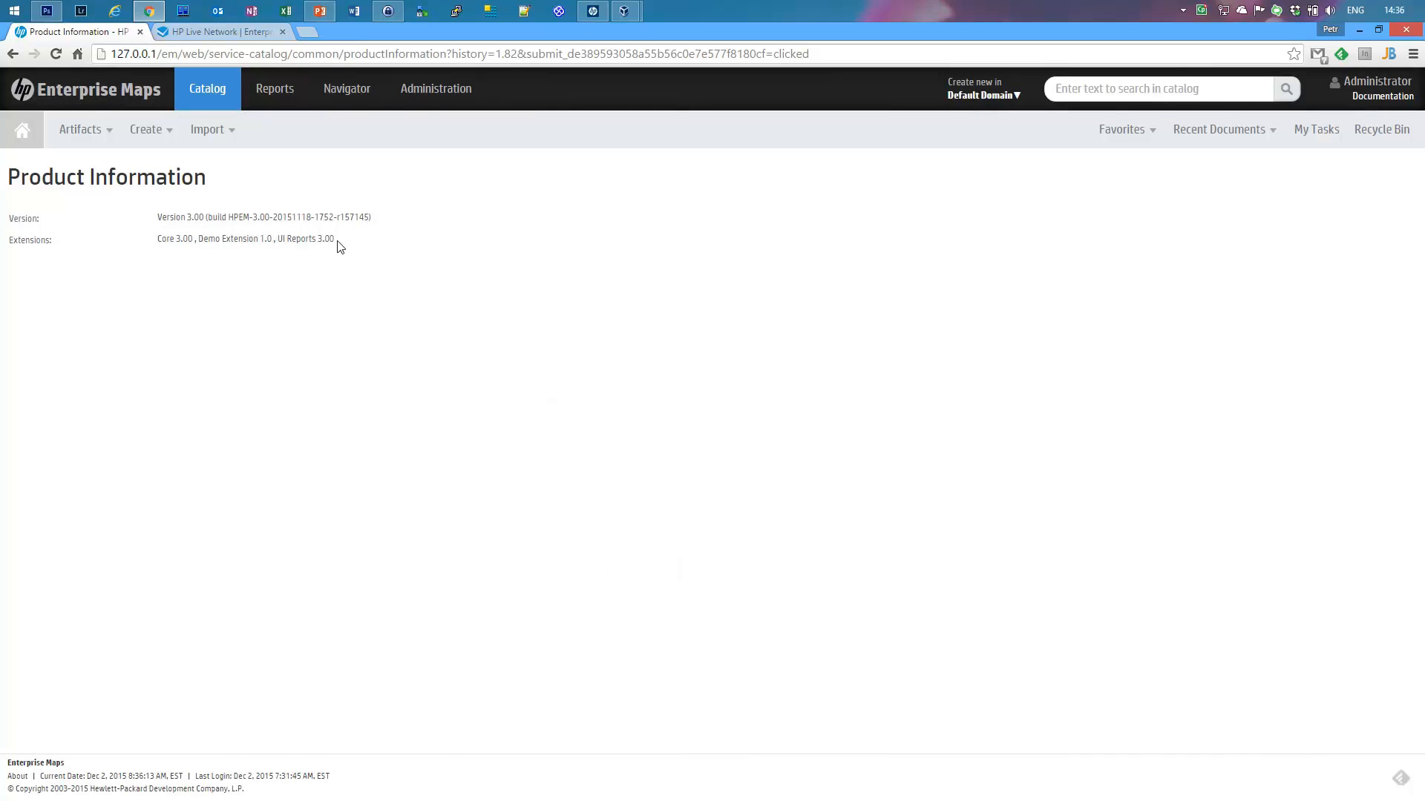
left_click_drag(337, 244, 103, 245)
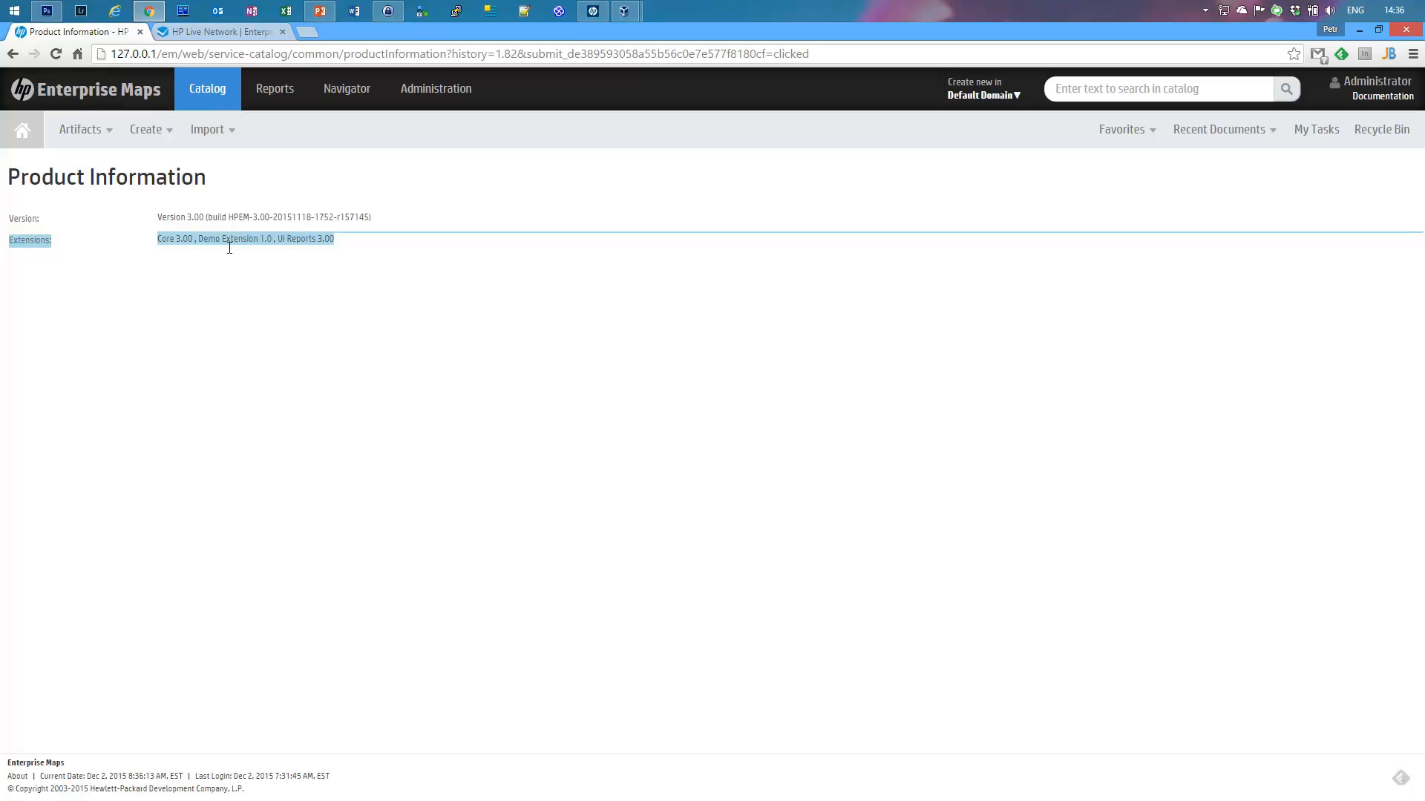
left_click(337, 277)
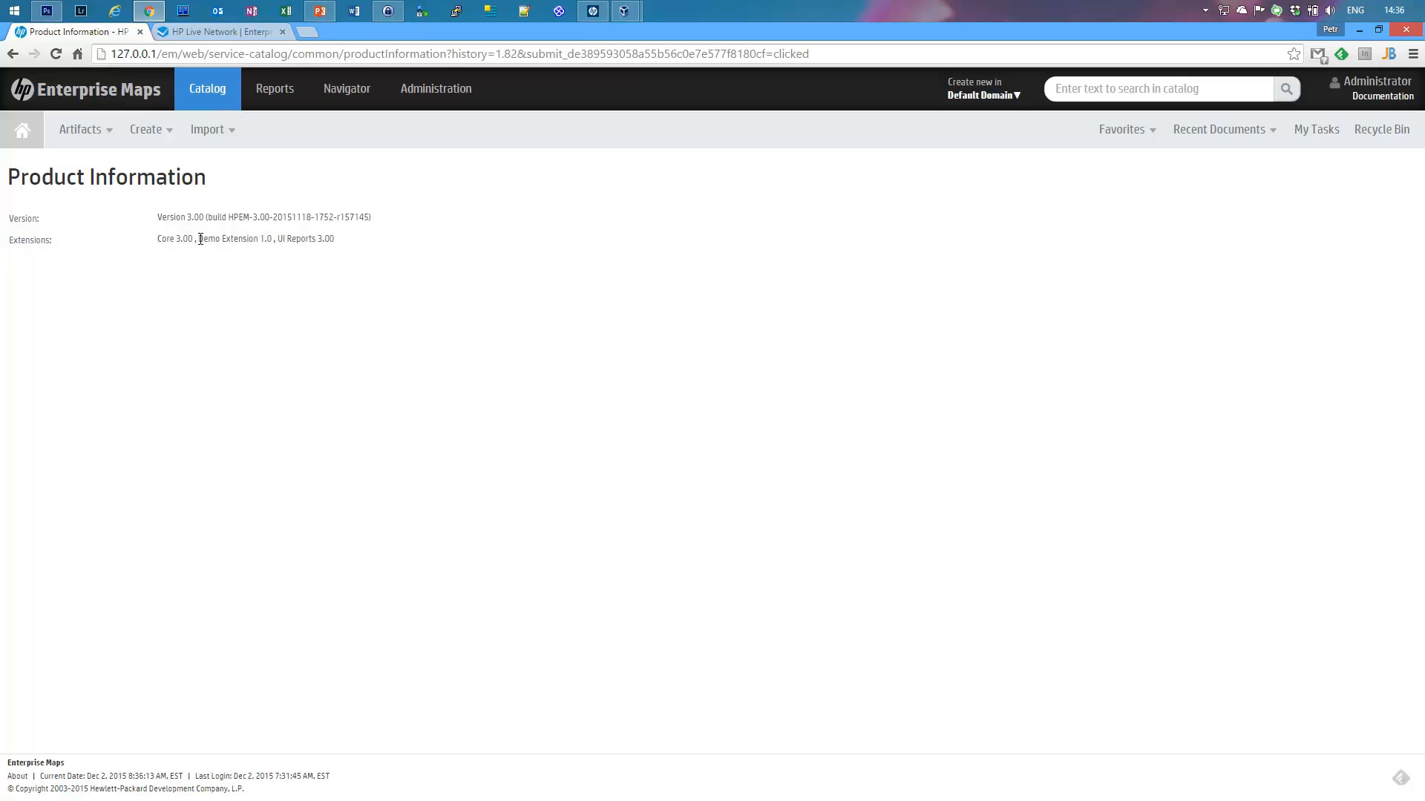
Step: Confirm Demo Extension 1.0 is installed, then bring the Enterprise Maps Workbench forward
left_click_drag(200, 238, 272, 235)
left_click(317, 228)
left_click(661, 18)
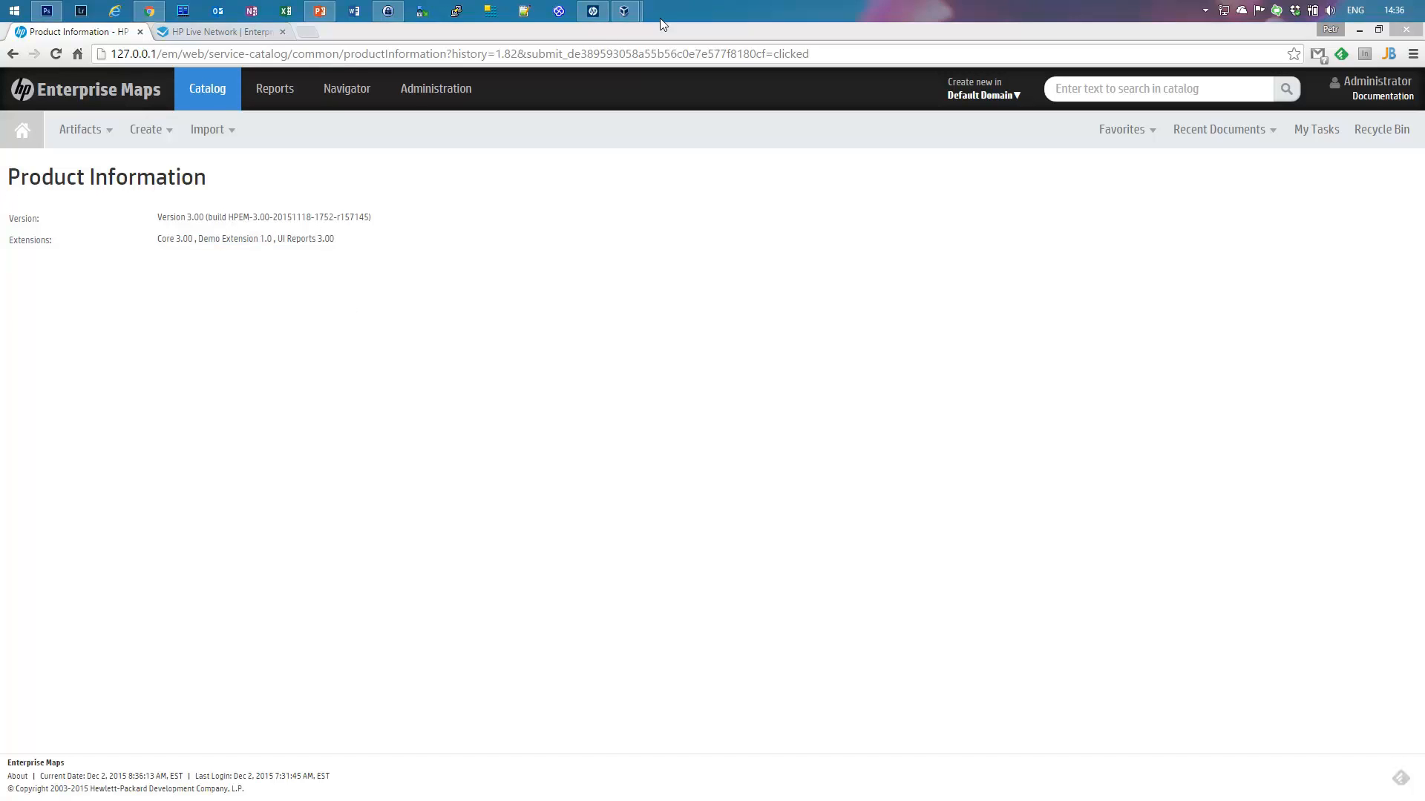
left_click(593, 13)
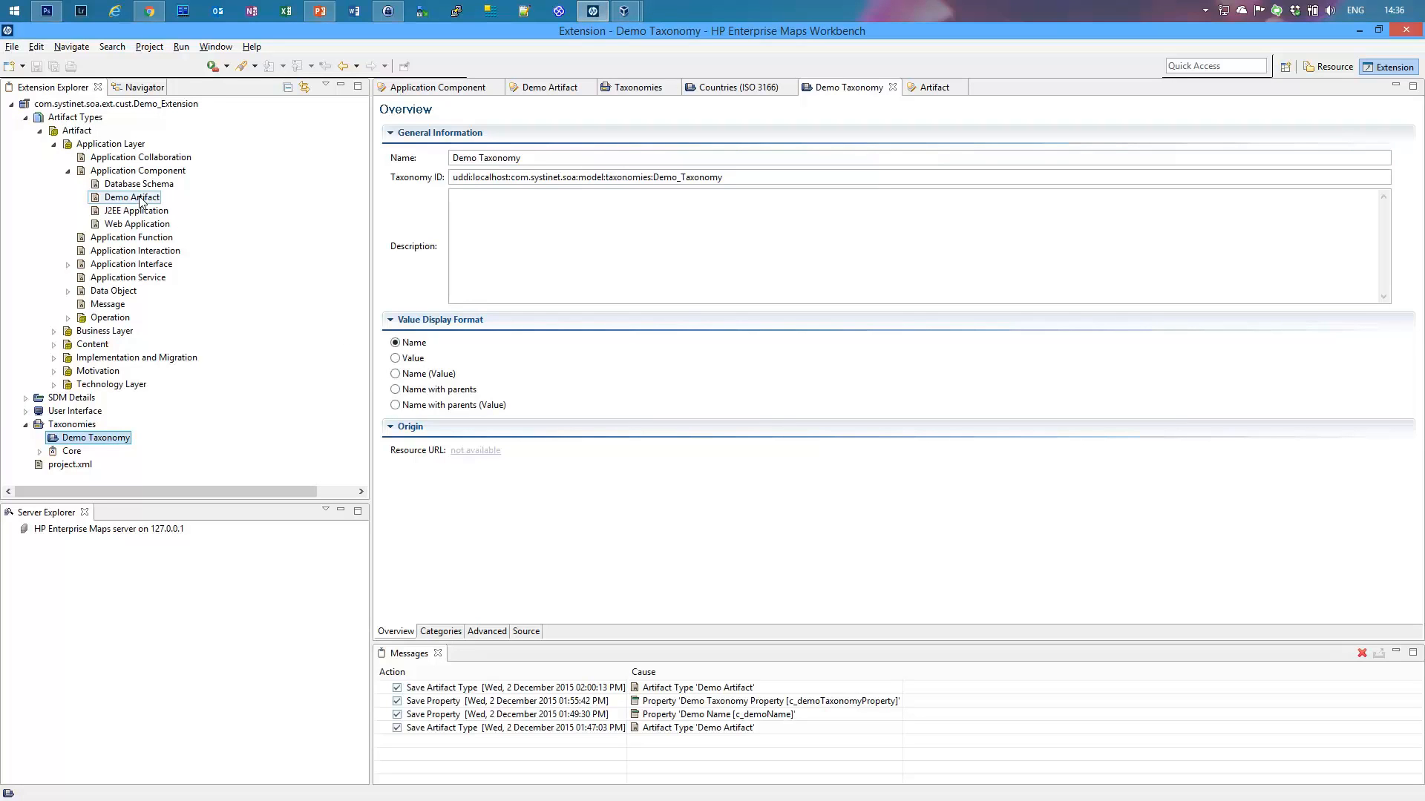
Step: Open the Demo Artifact editor and inspect its Demo Name and Demo Taxonomy Property
left_click(140, 198)
double_click(140, 198)
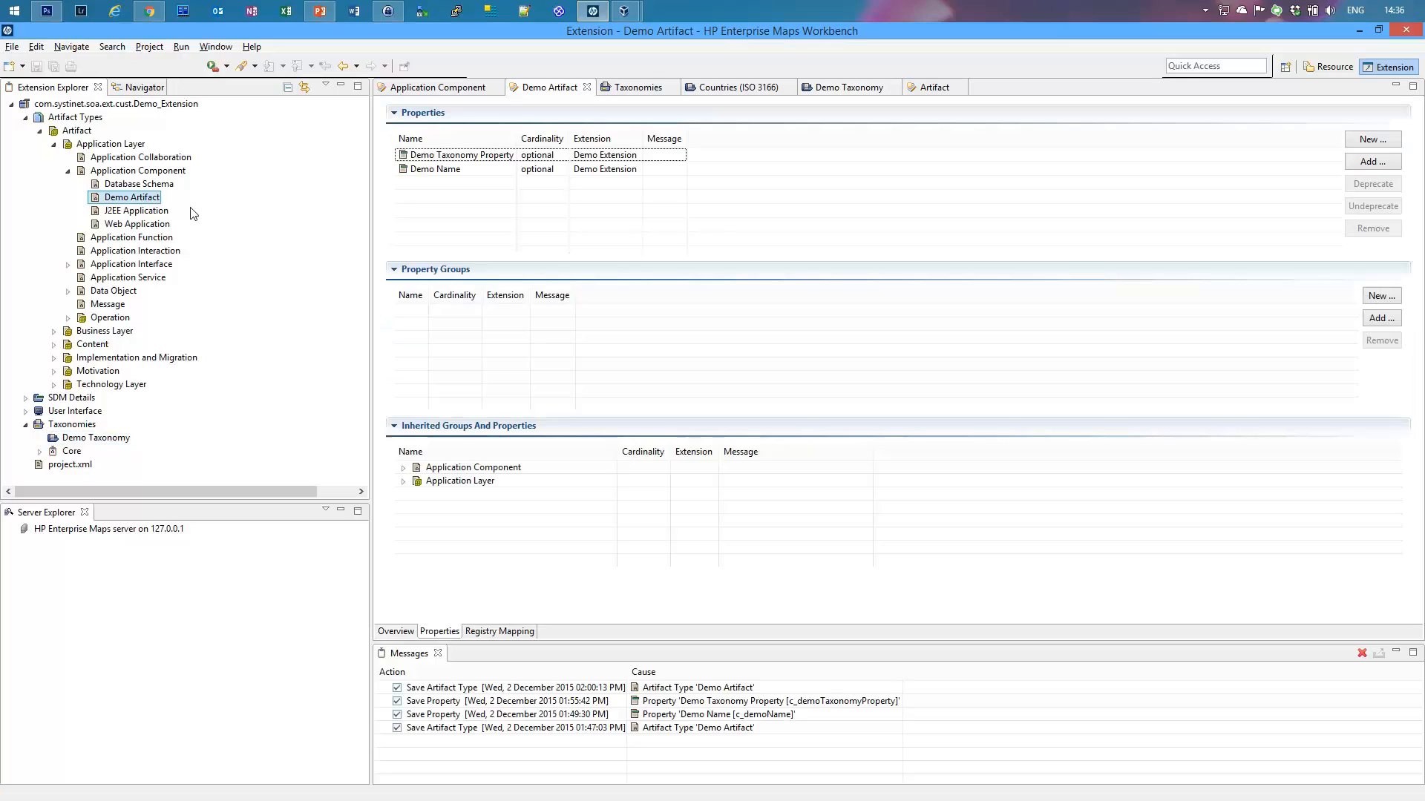
left_click(446, 169)
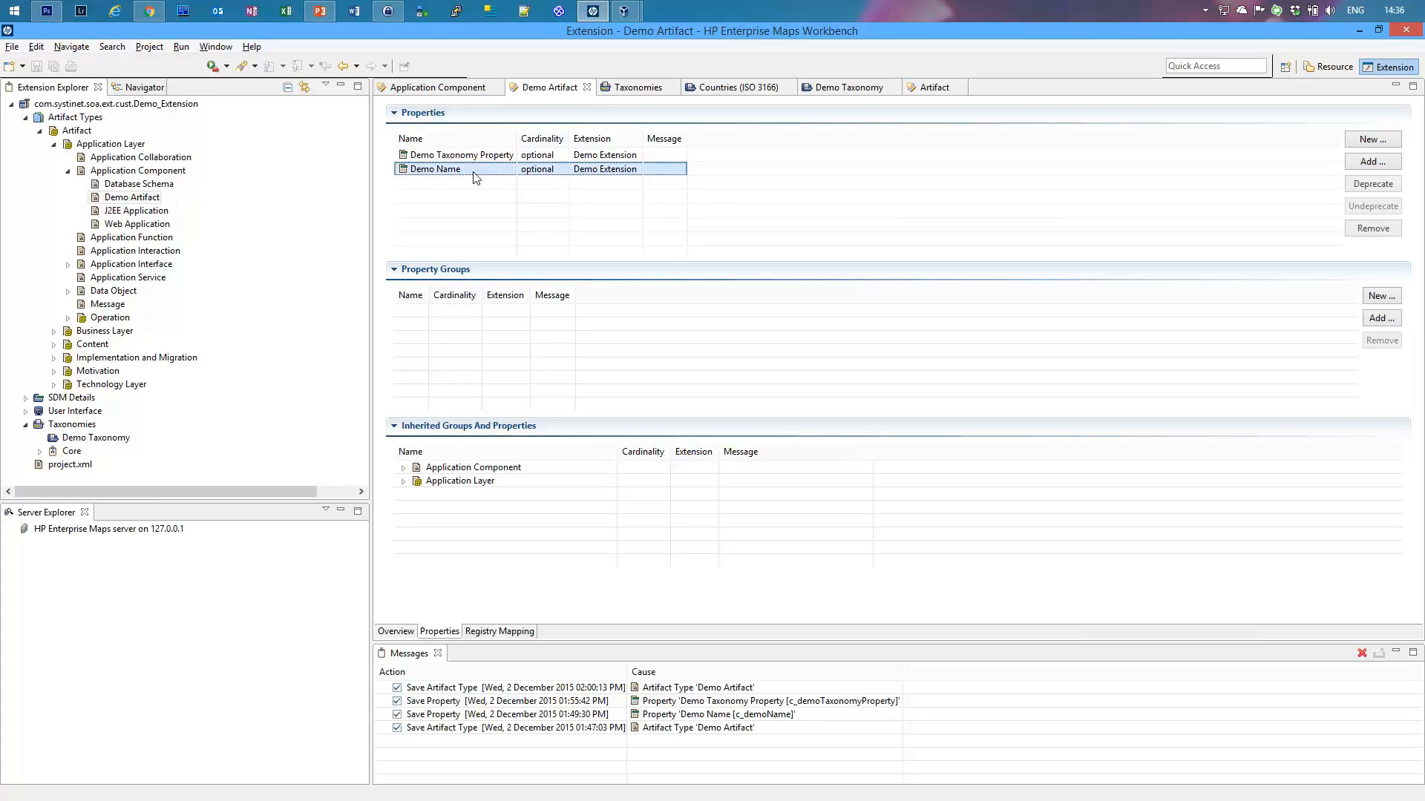
left_click(489, 158)
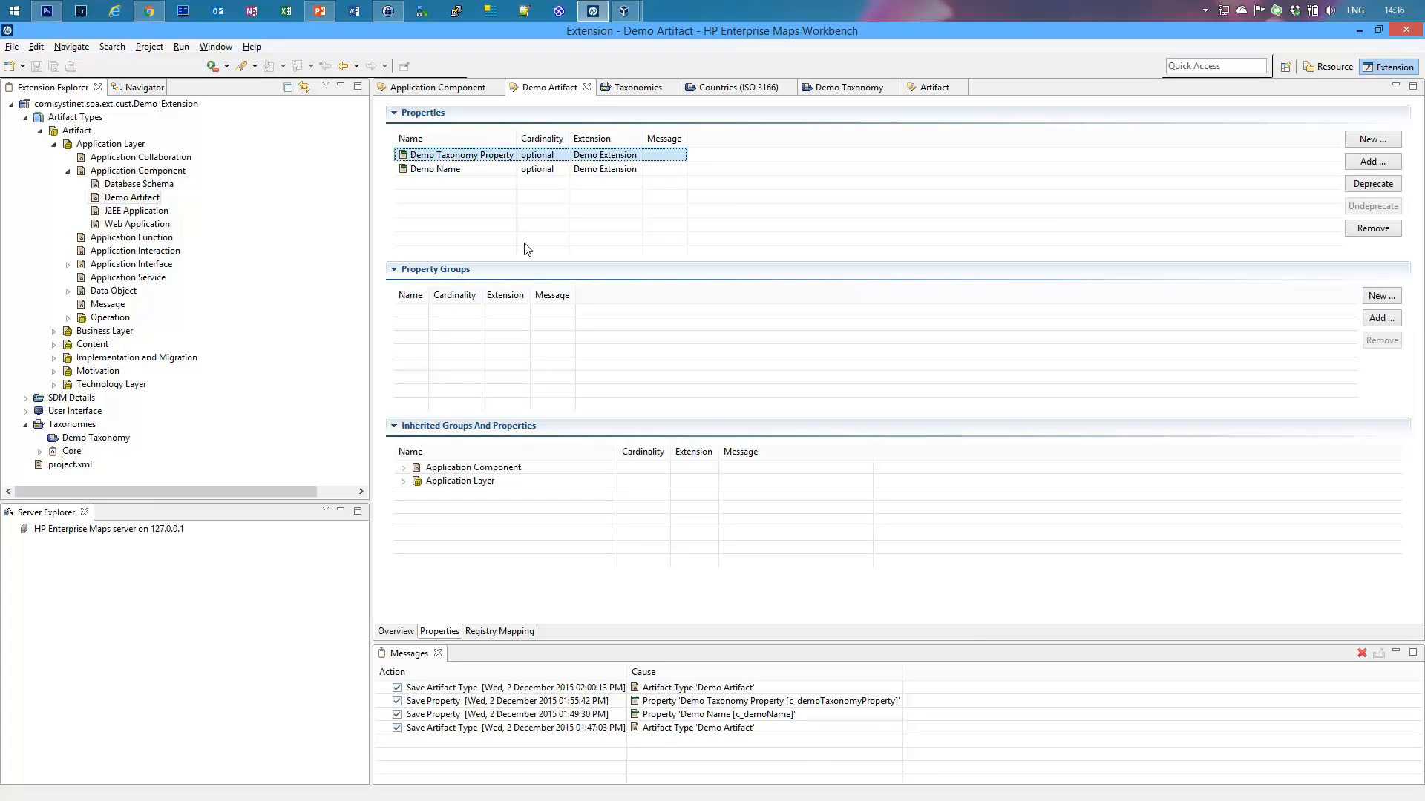
Step: Select the Application Component parent type, then return to the browser
left_click(108, 198)
left_click(158, 171)
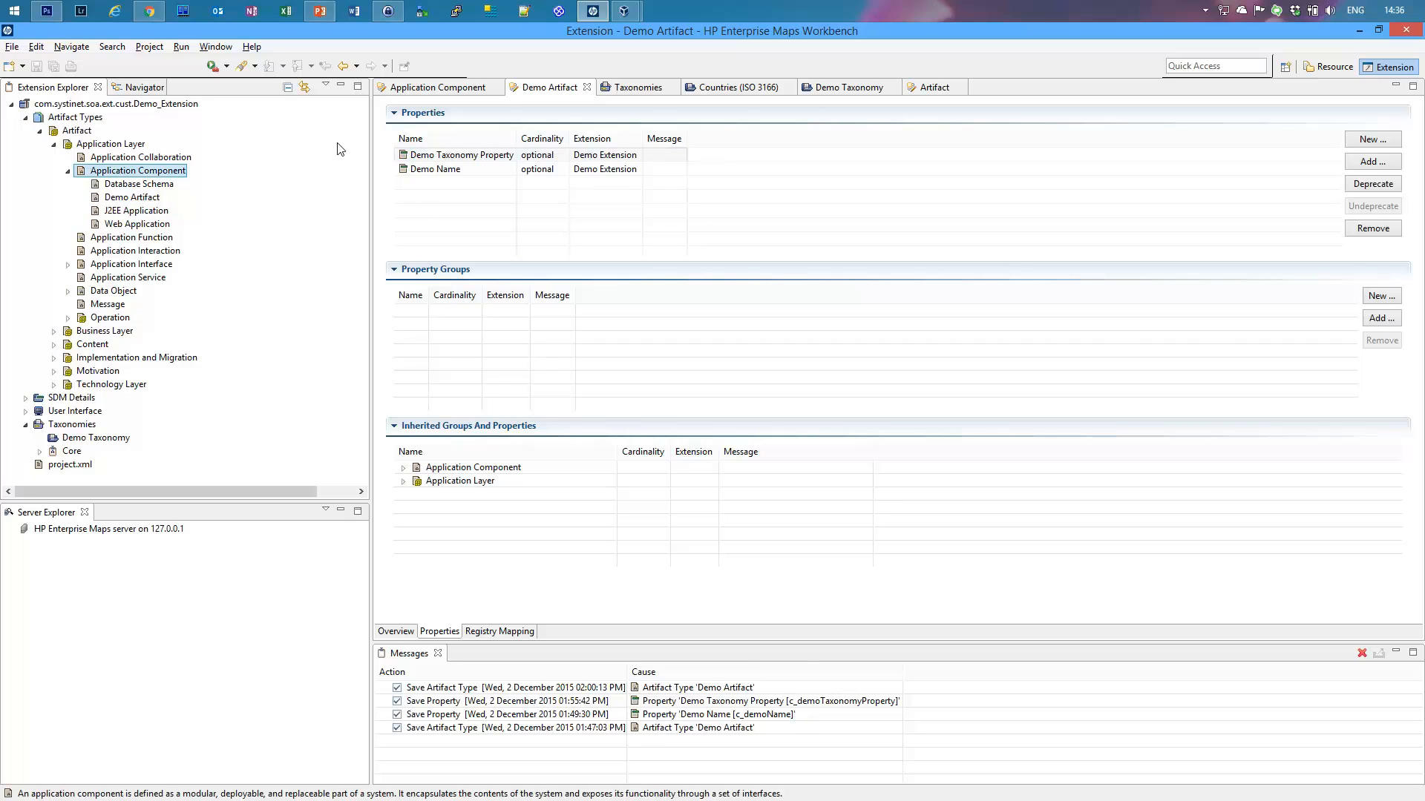
left_click(147, 19)
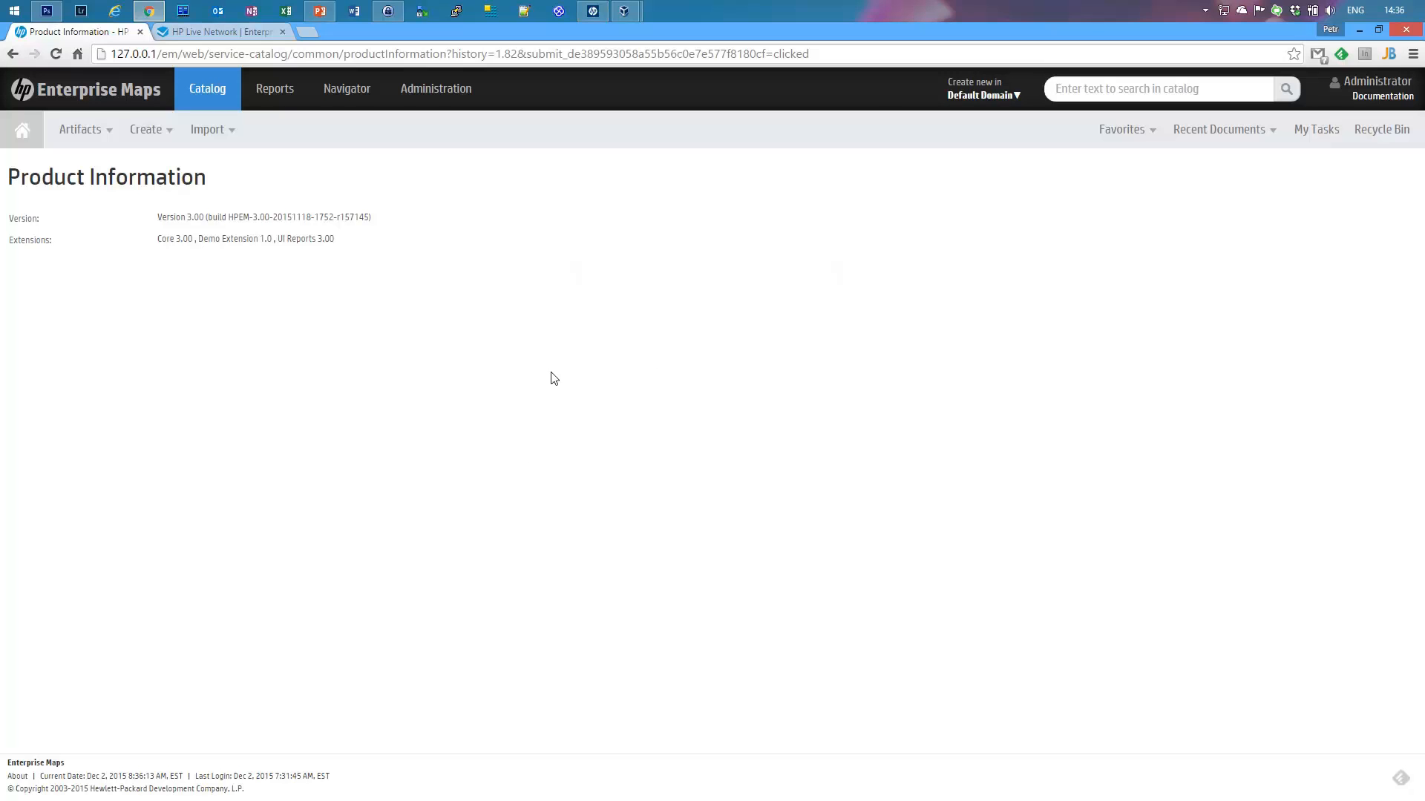
Step: Open Application Components from the full catalog browser and start a new Application Component
mouse_move(79, 147)
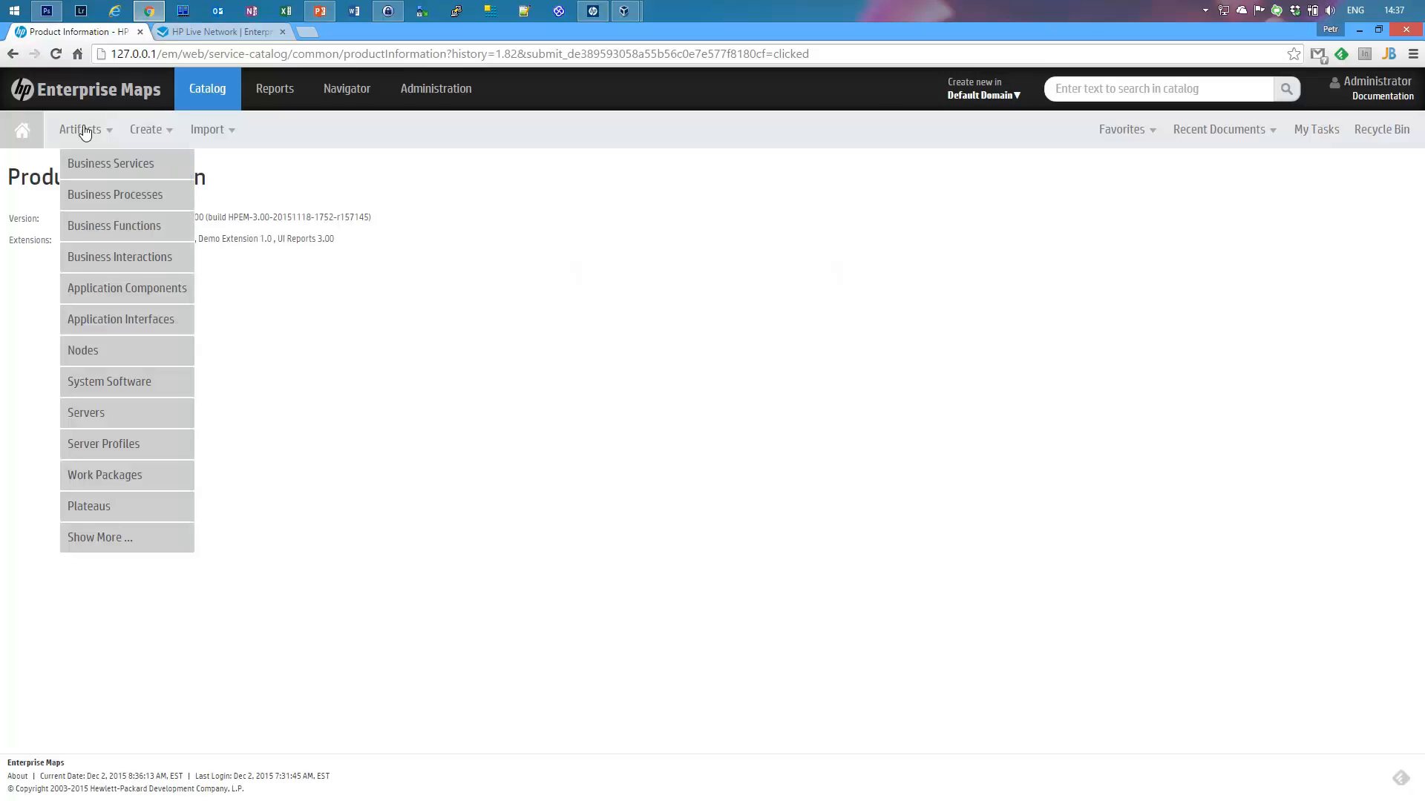
left_click(126, 536)
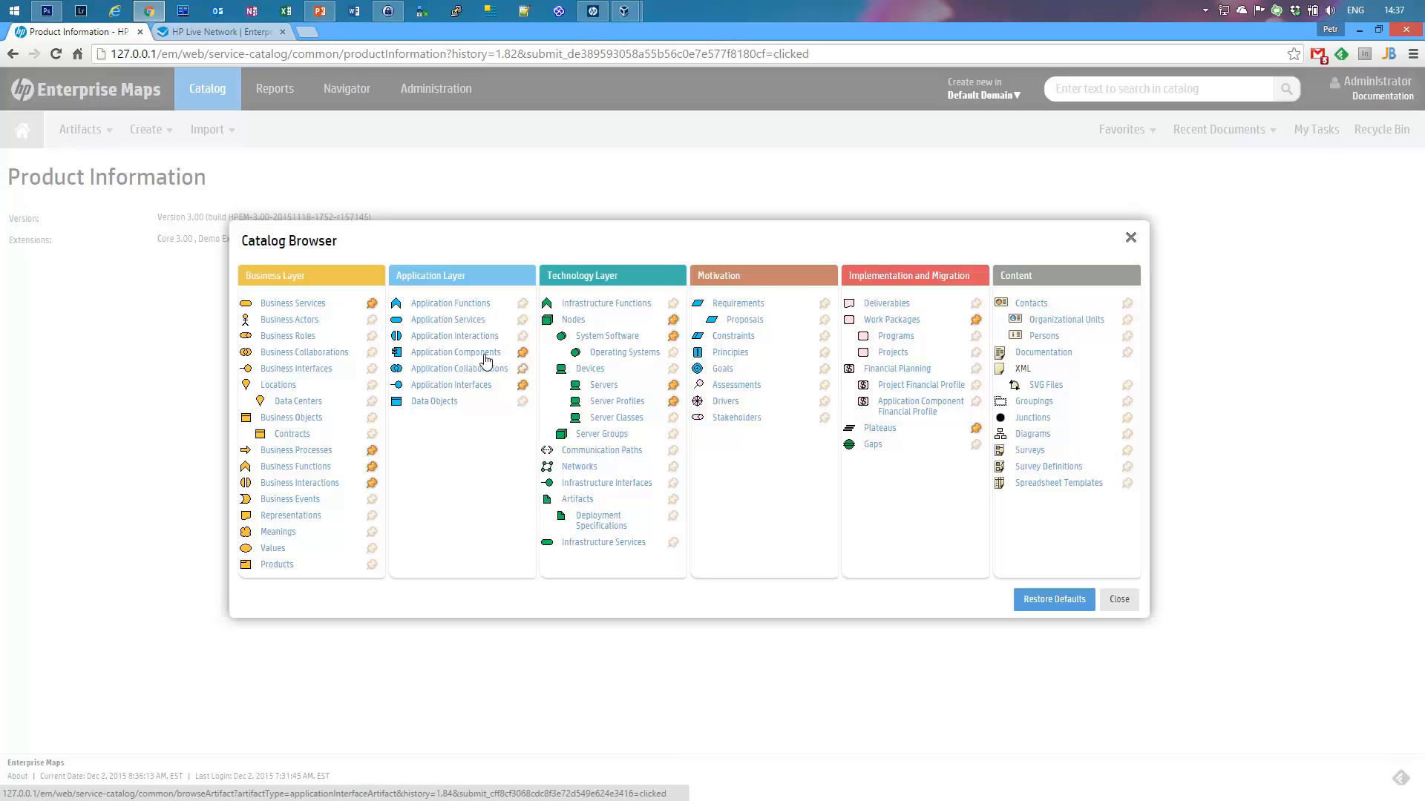
left_click(602, 16)
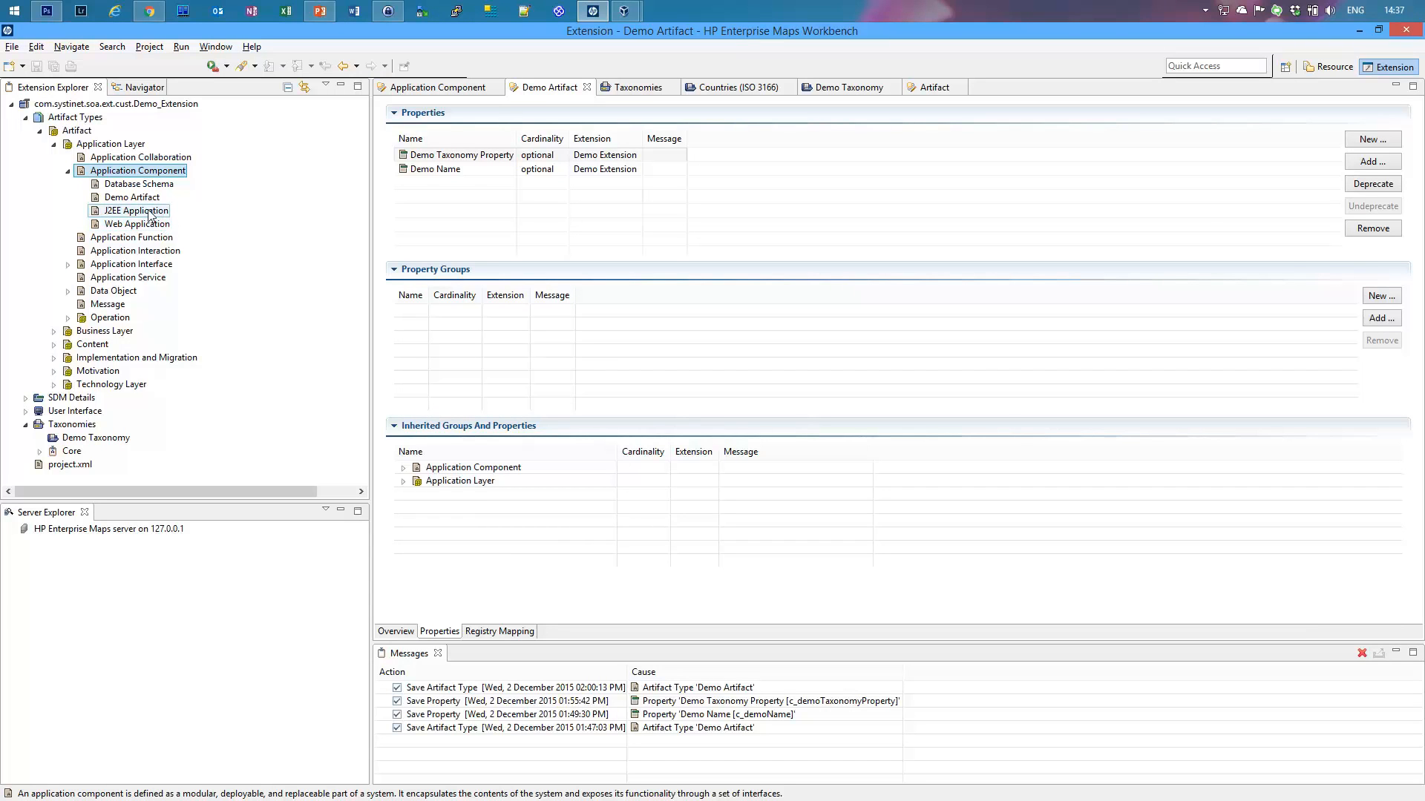
left_click(149, 15)
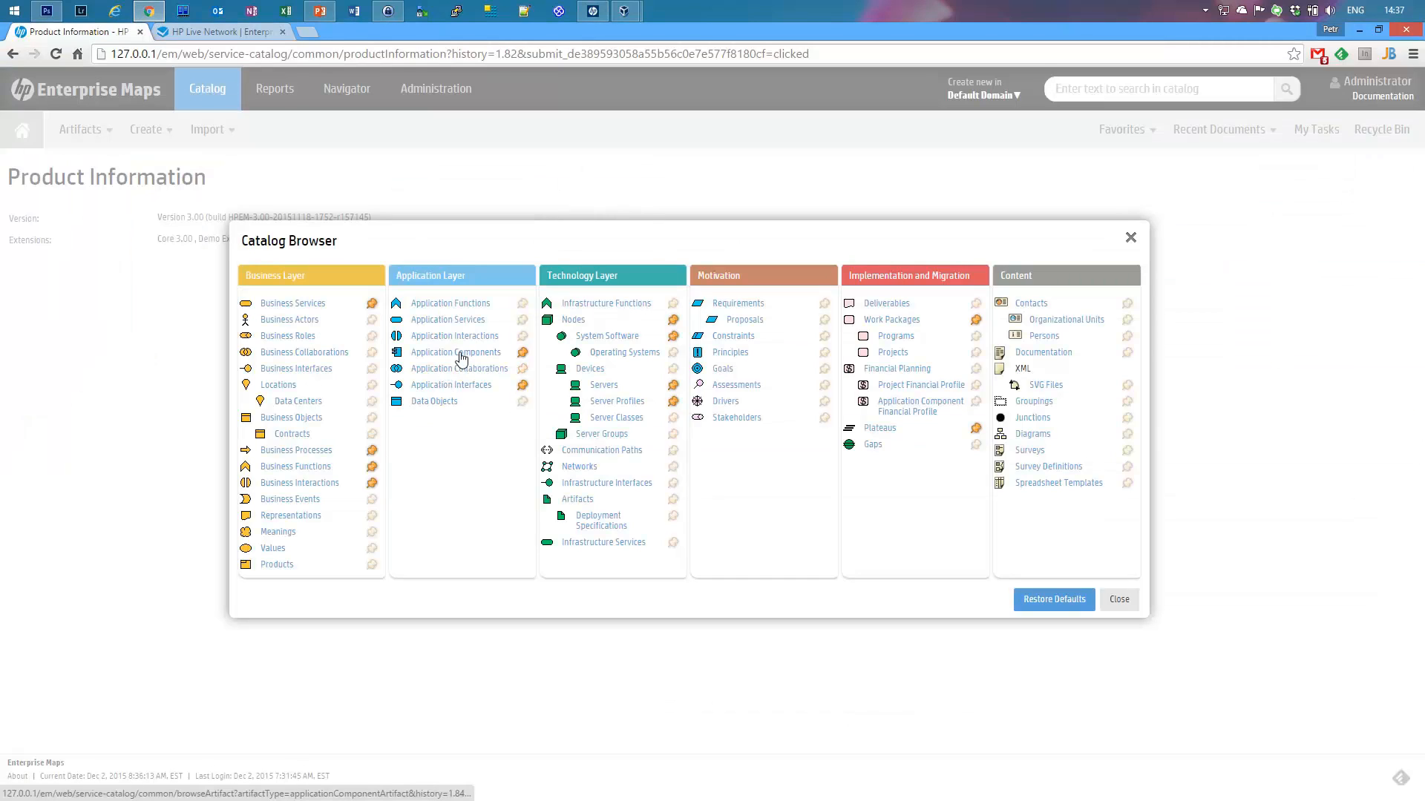
left_click(461, 358)
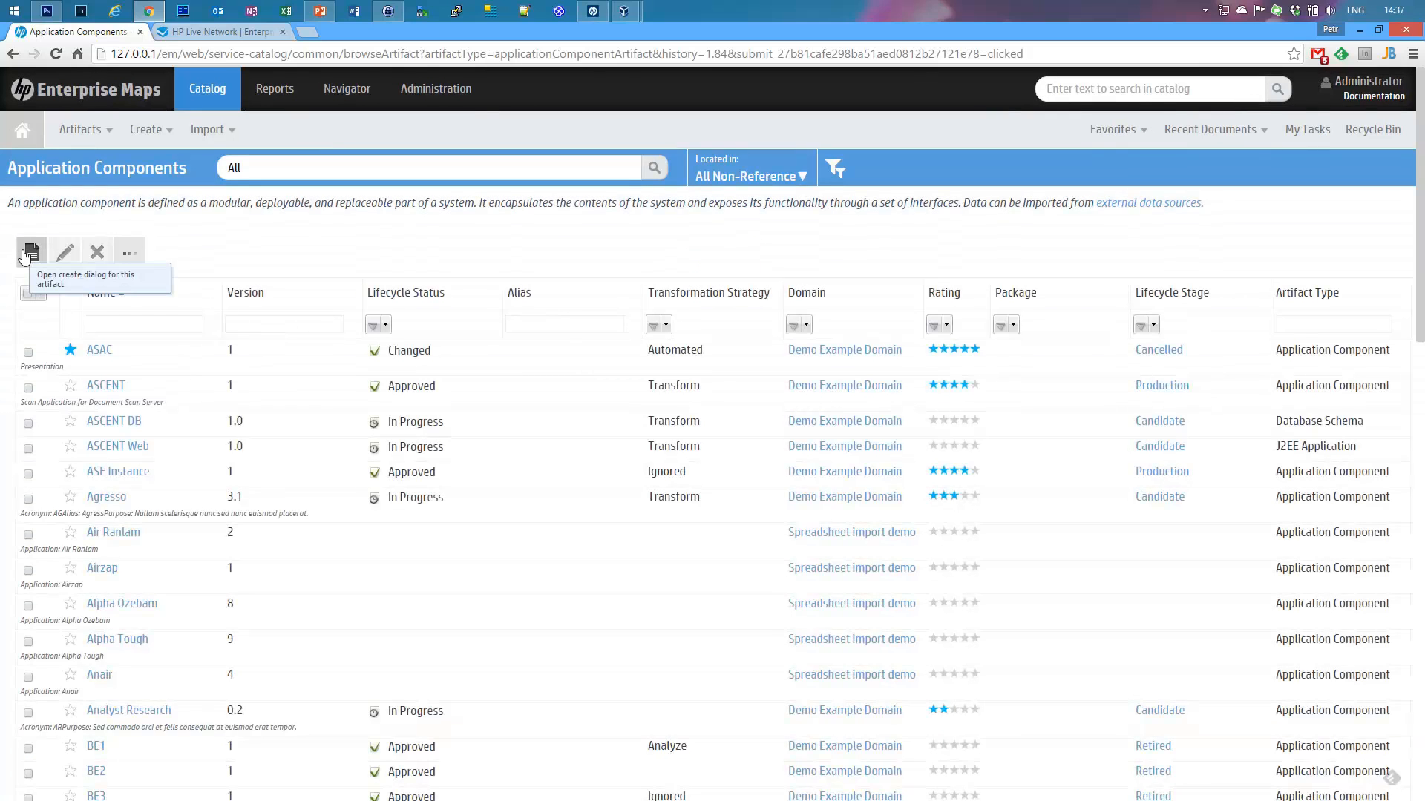
left_click(25, 254)
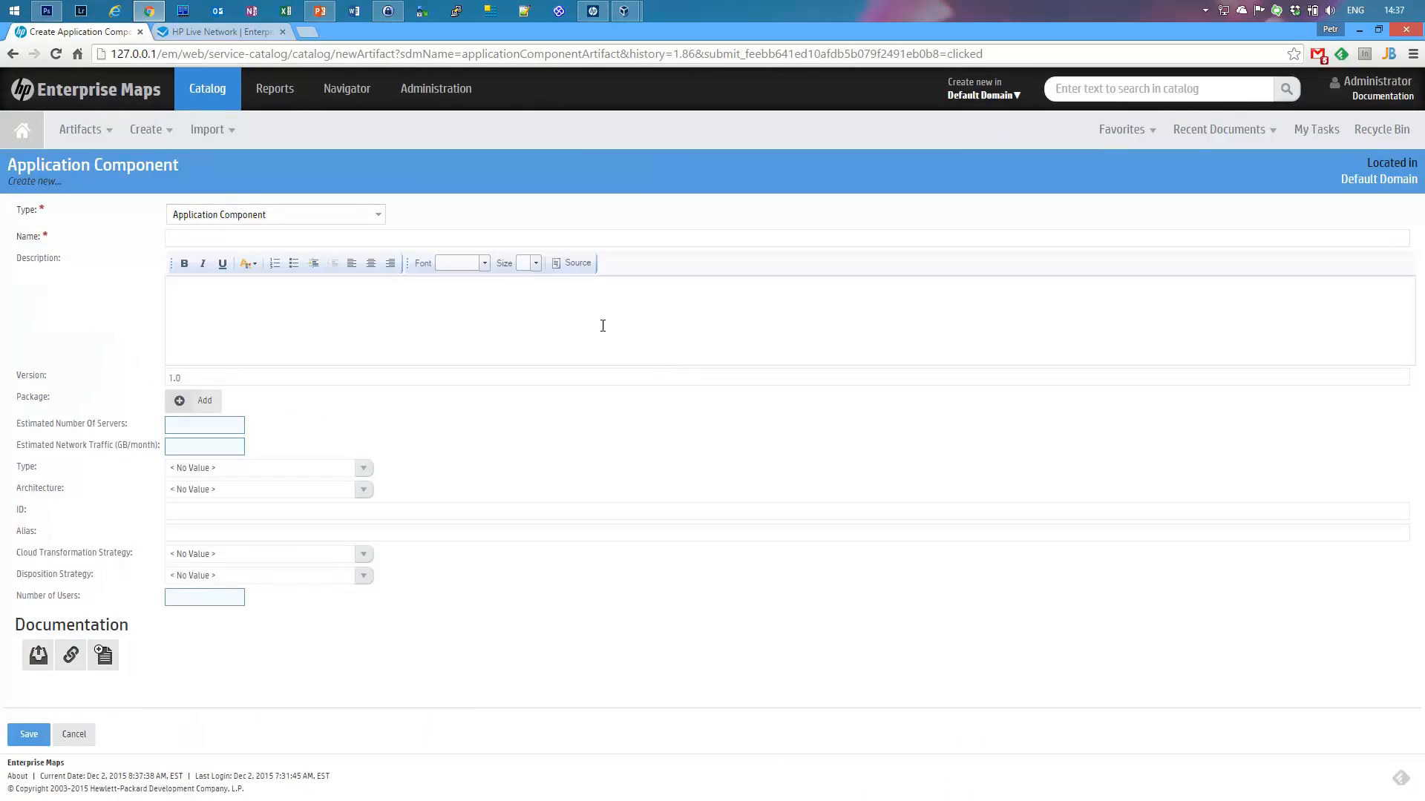
Step: Review the Type subtypes without changing them, then go to Administration
left_click(366, 219)
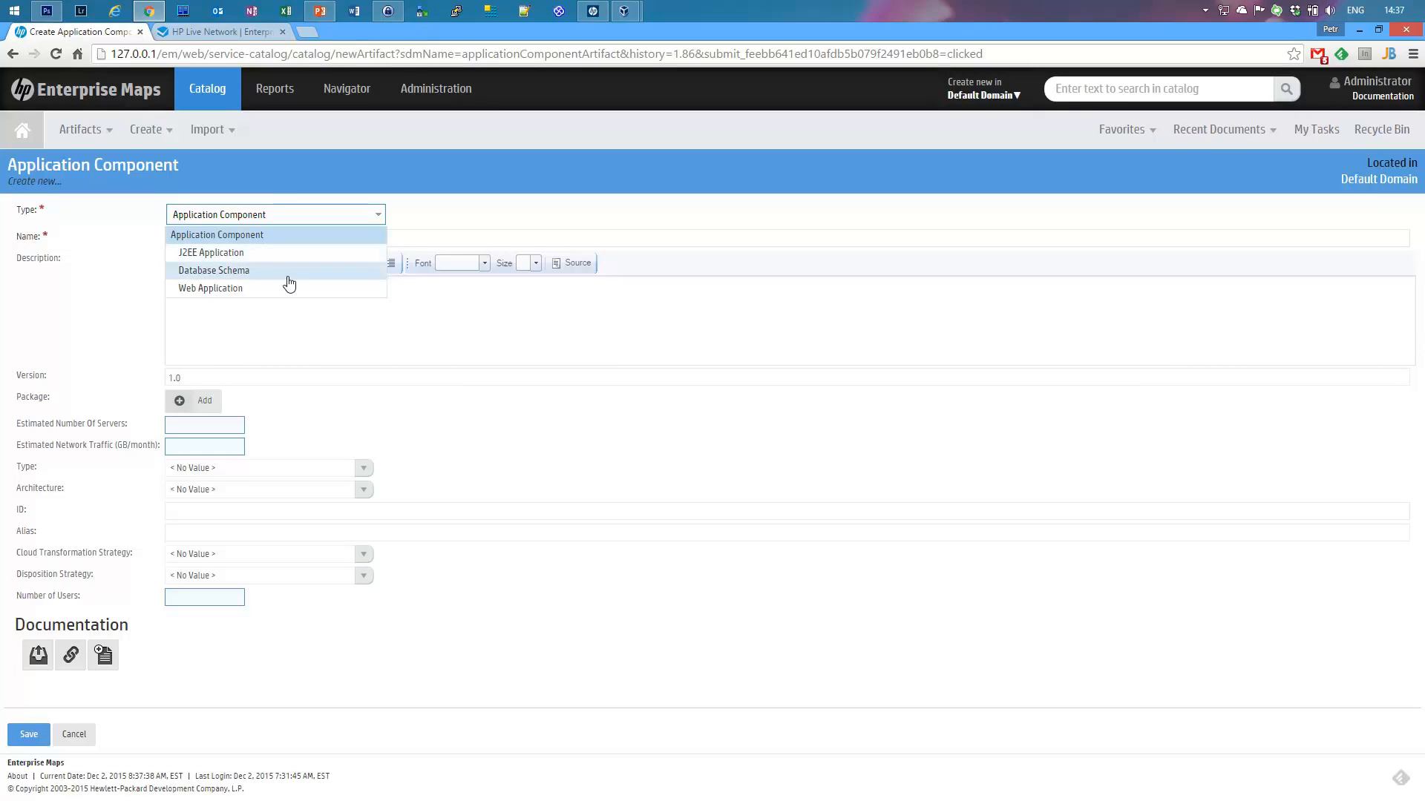
left_click(477, 227)
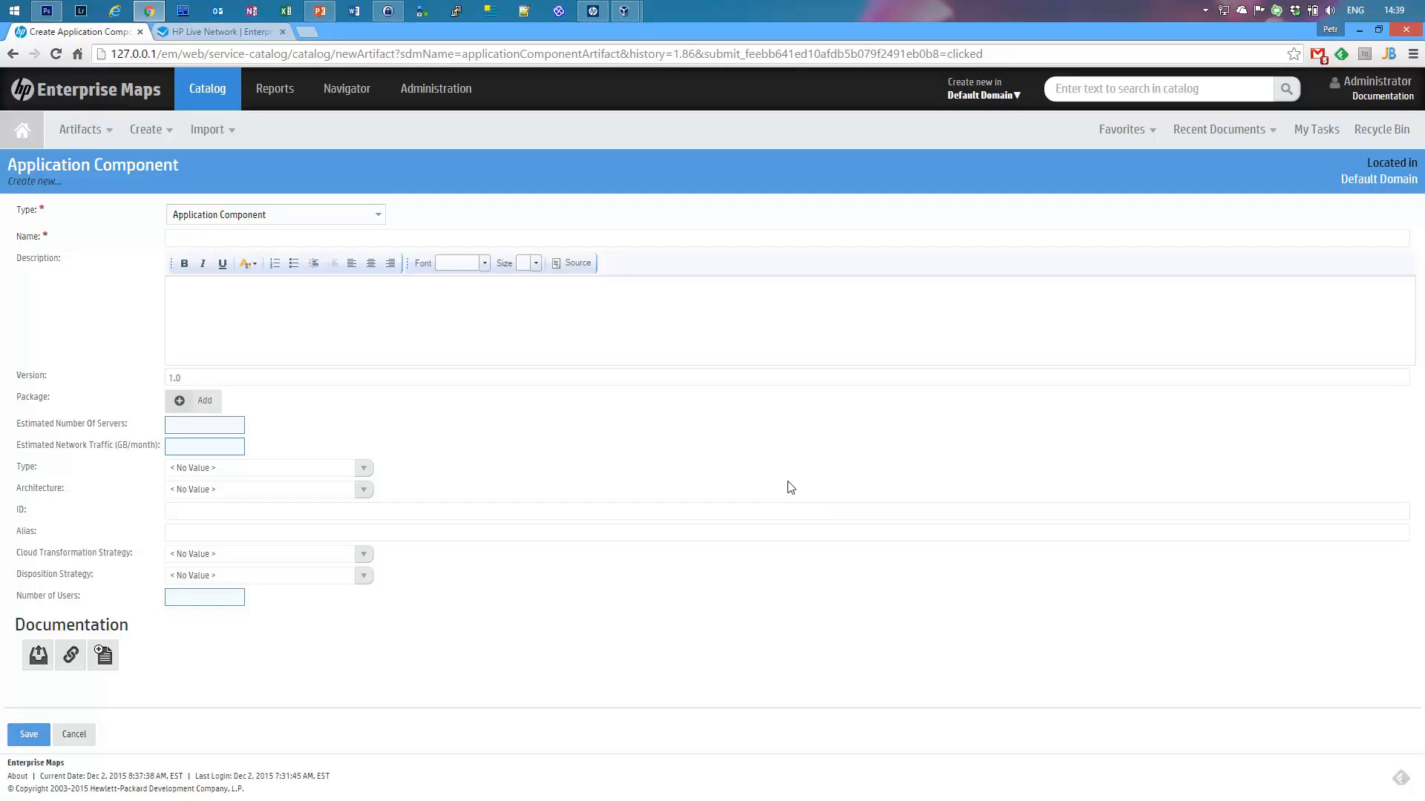
left_click(433, 87)
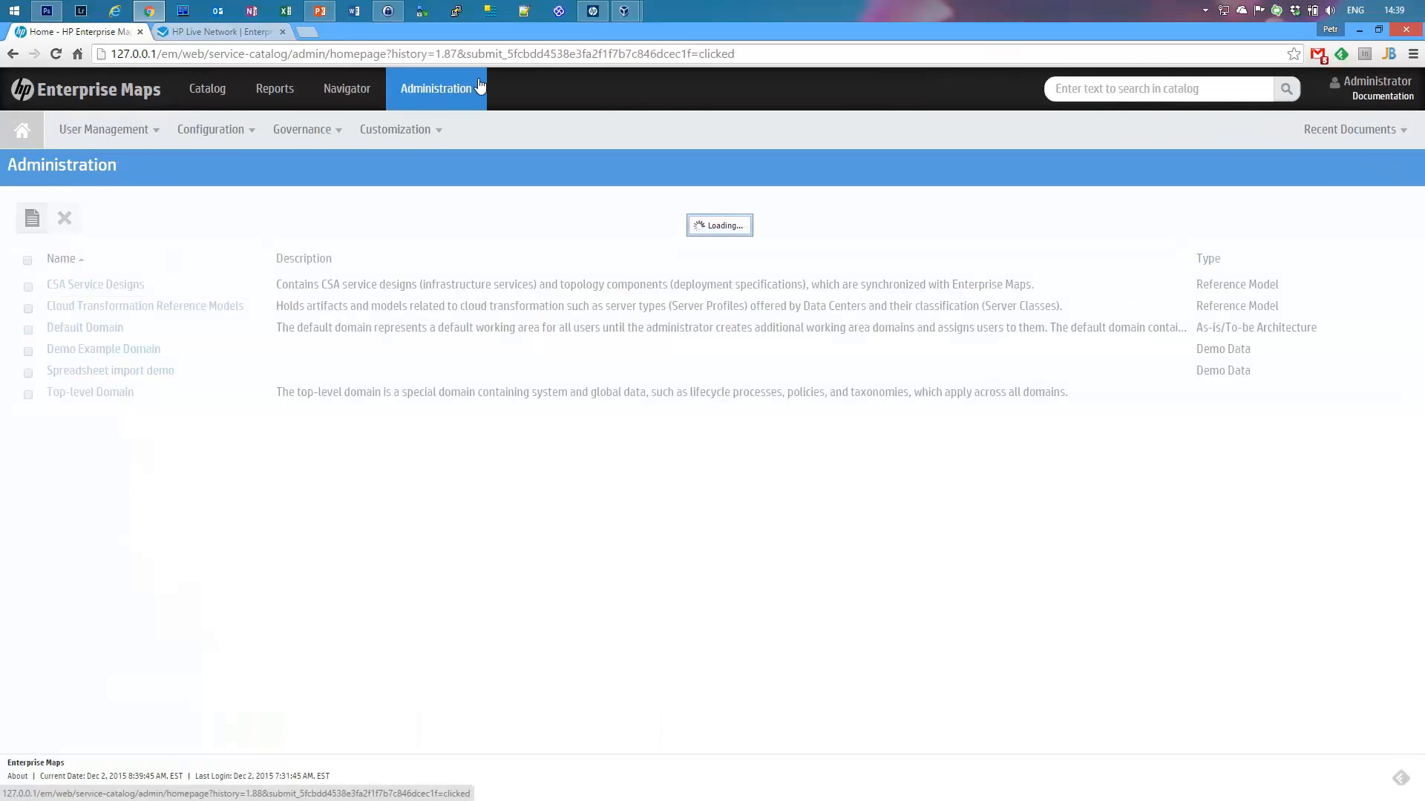
Step: Turn on Customize UI mode and open Artifacts > Application Components for customizing
left_click(406, 130)
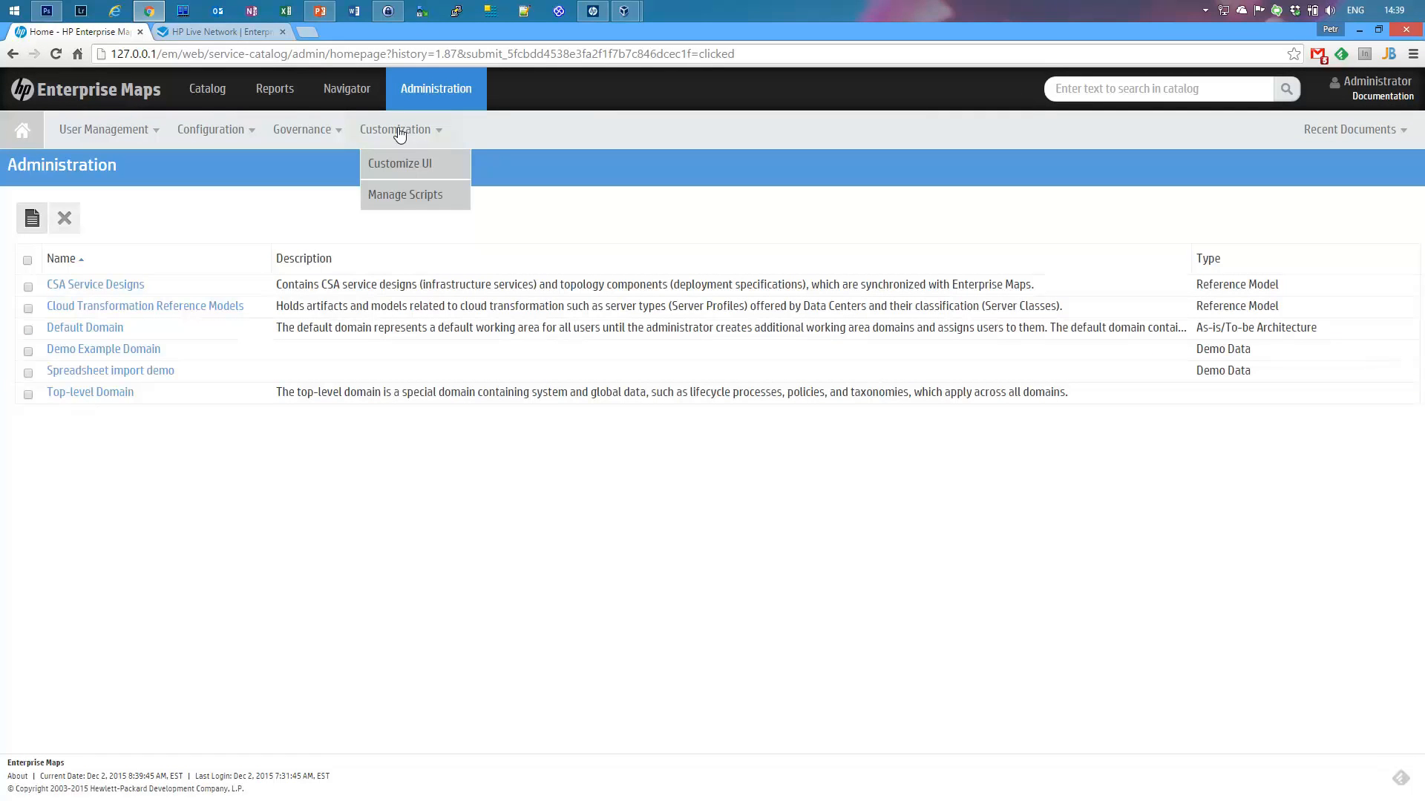
left_click(412, 163)
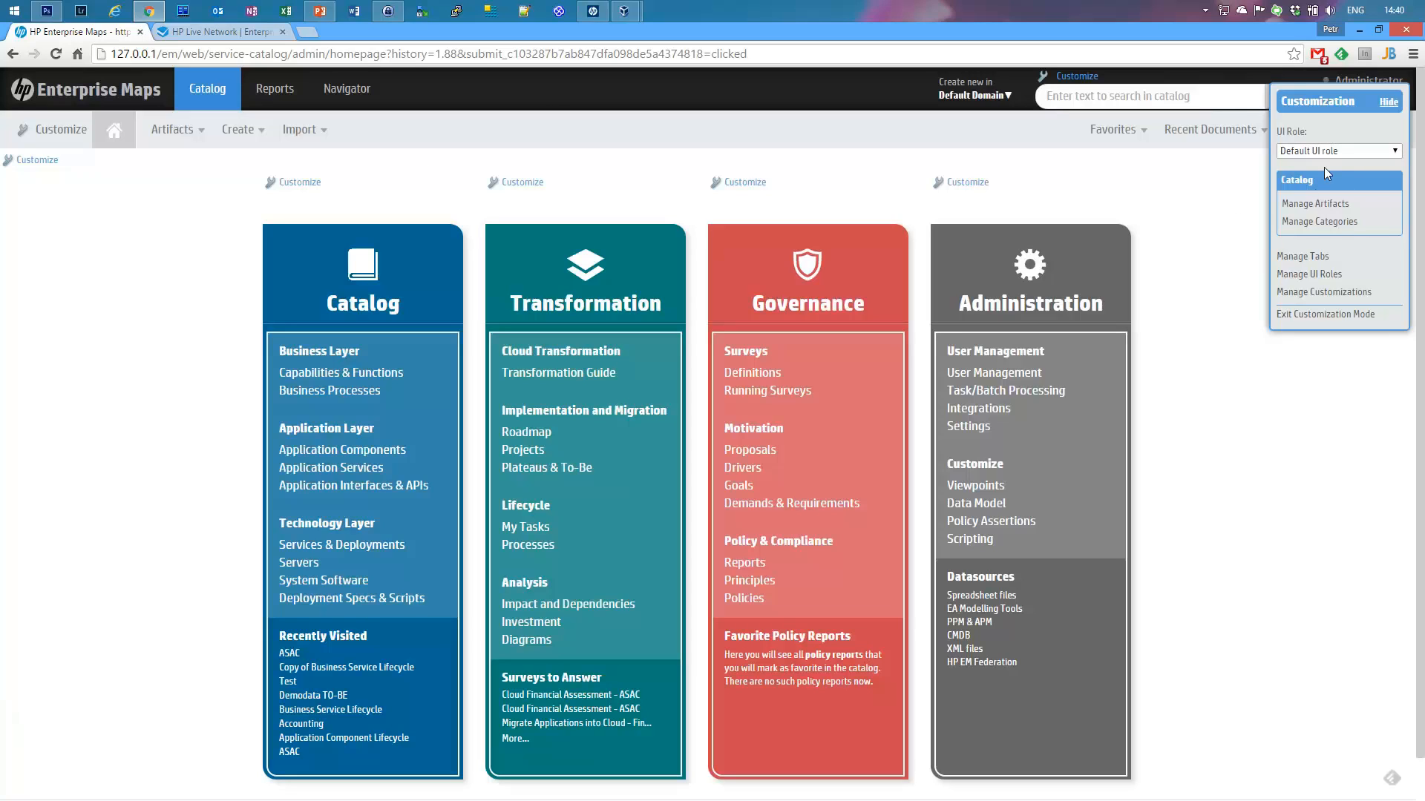
left_click_drag(1325, 90, 1280, 129)
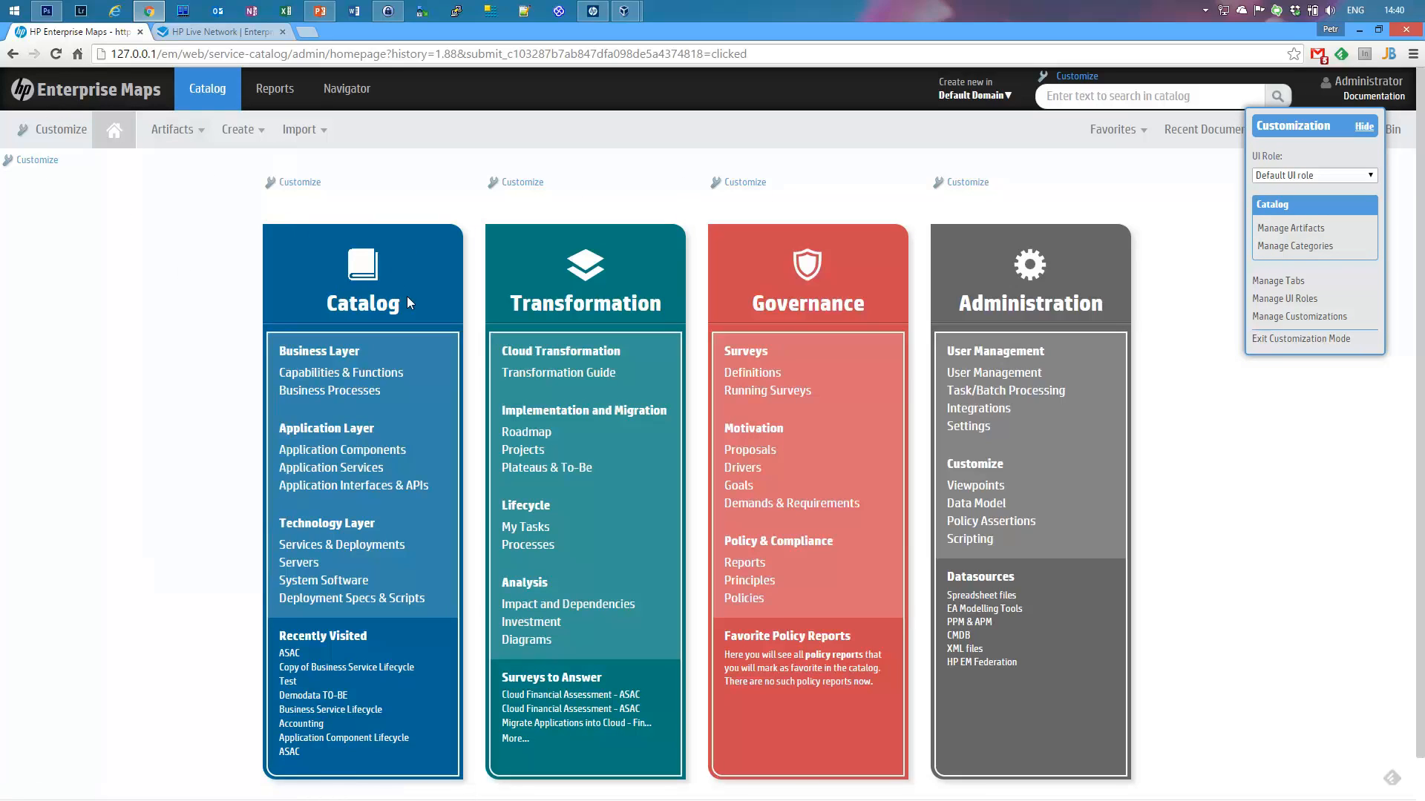
mouse_move(166, 136)
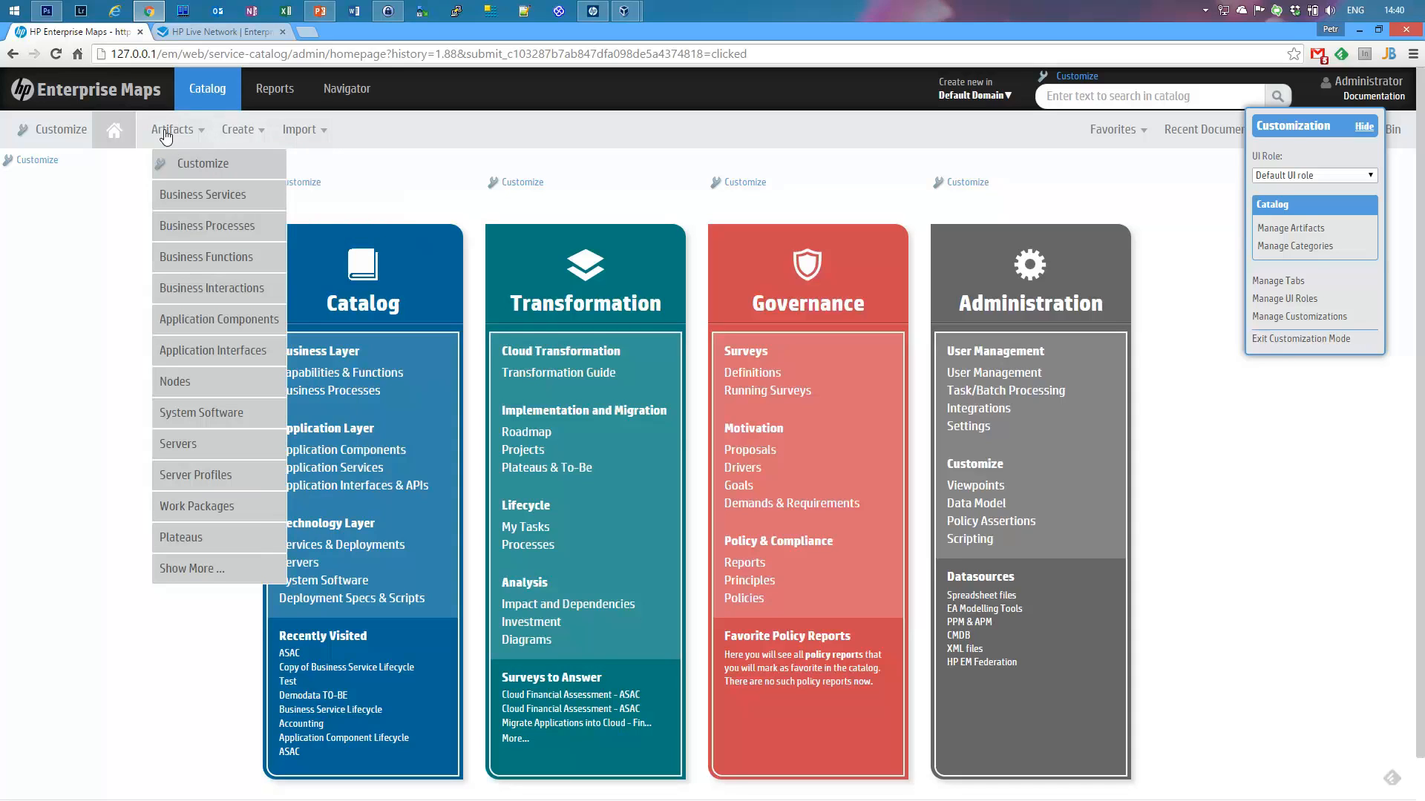
left_click(214, 318)
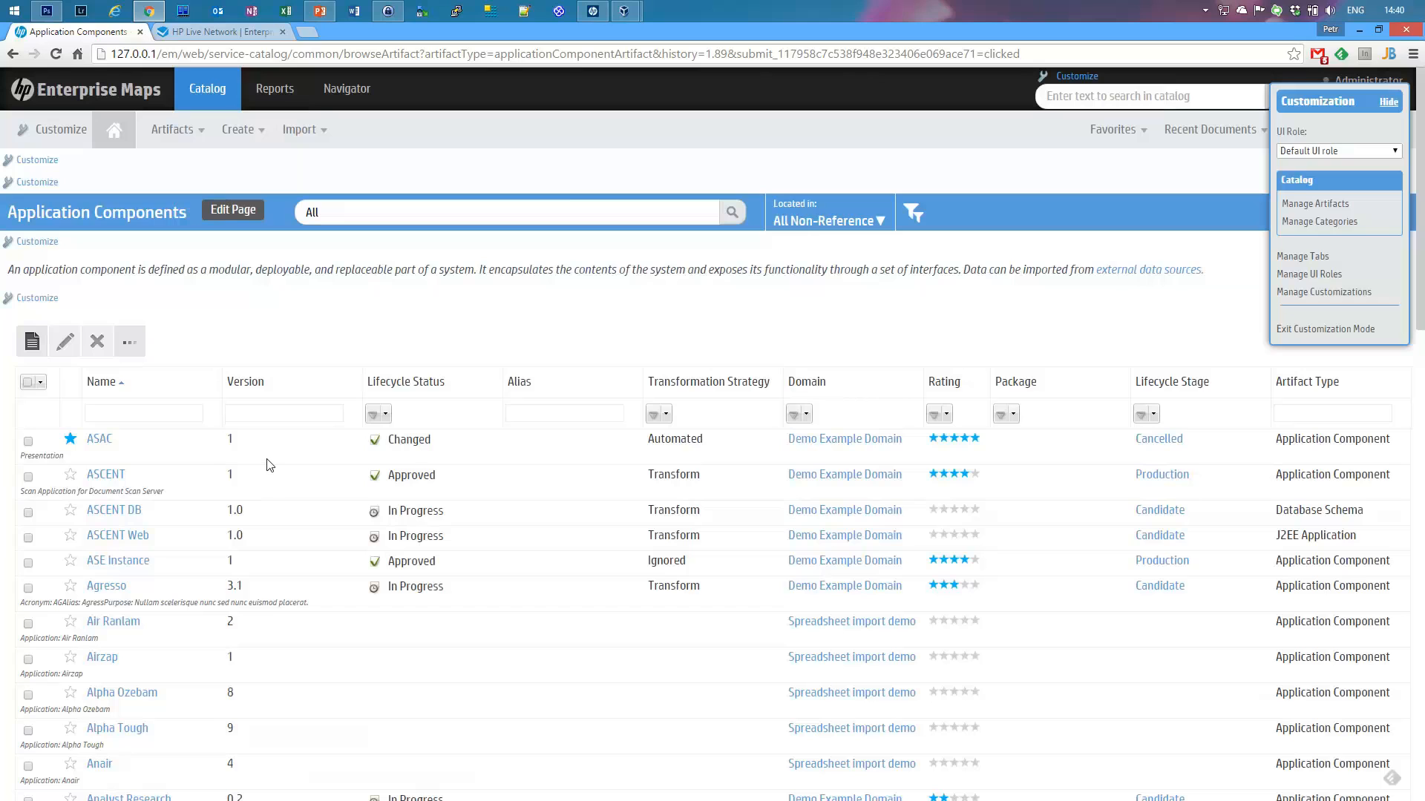
left_click(29, 302)
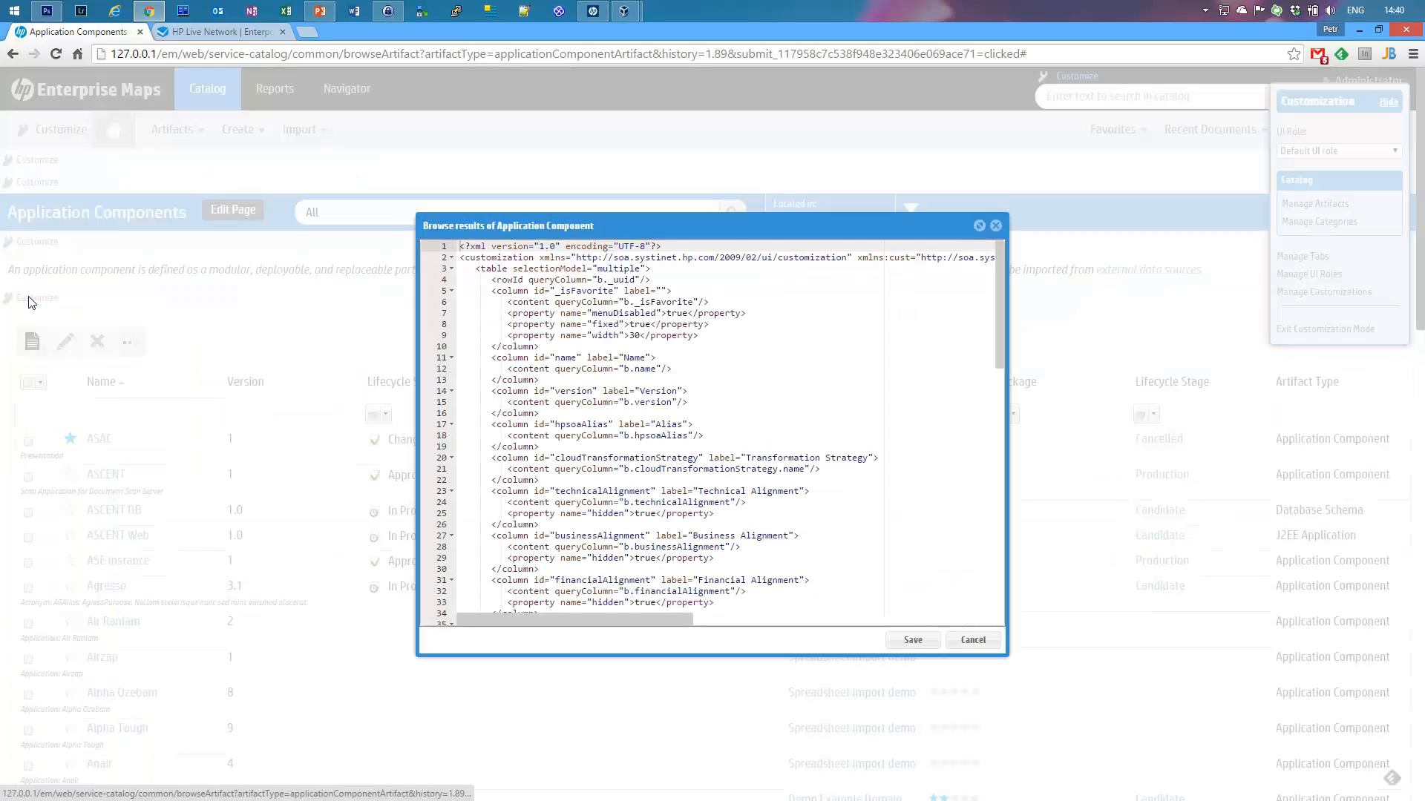
left_click(979, 226)
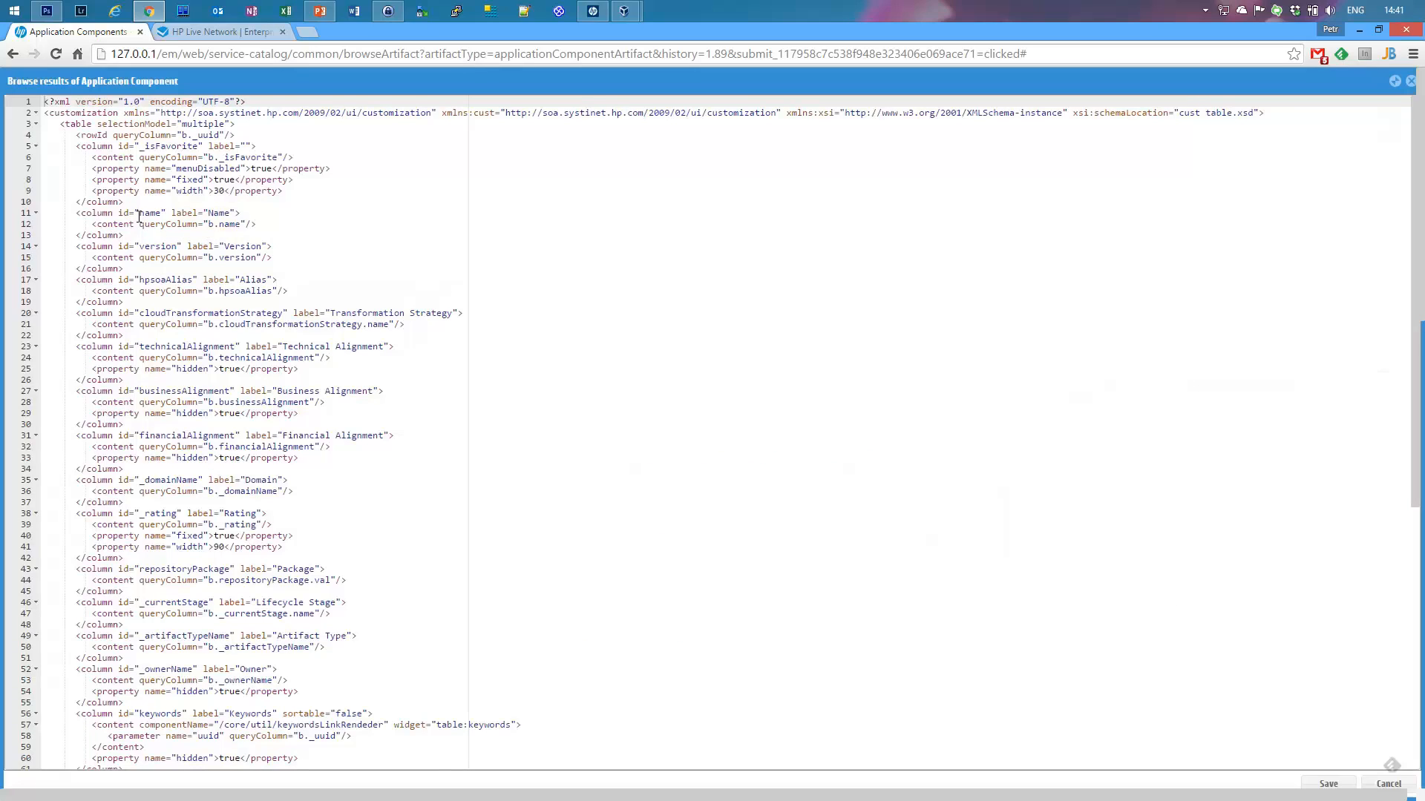
left_click_drag(135, 213, 265, 281)
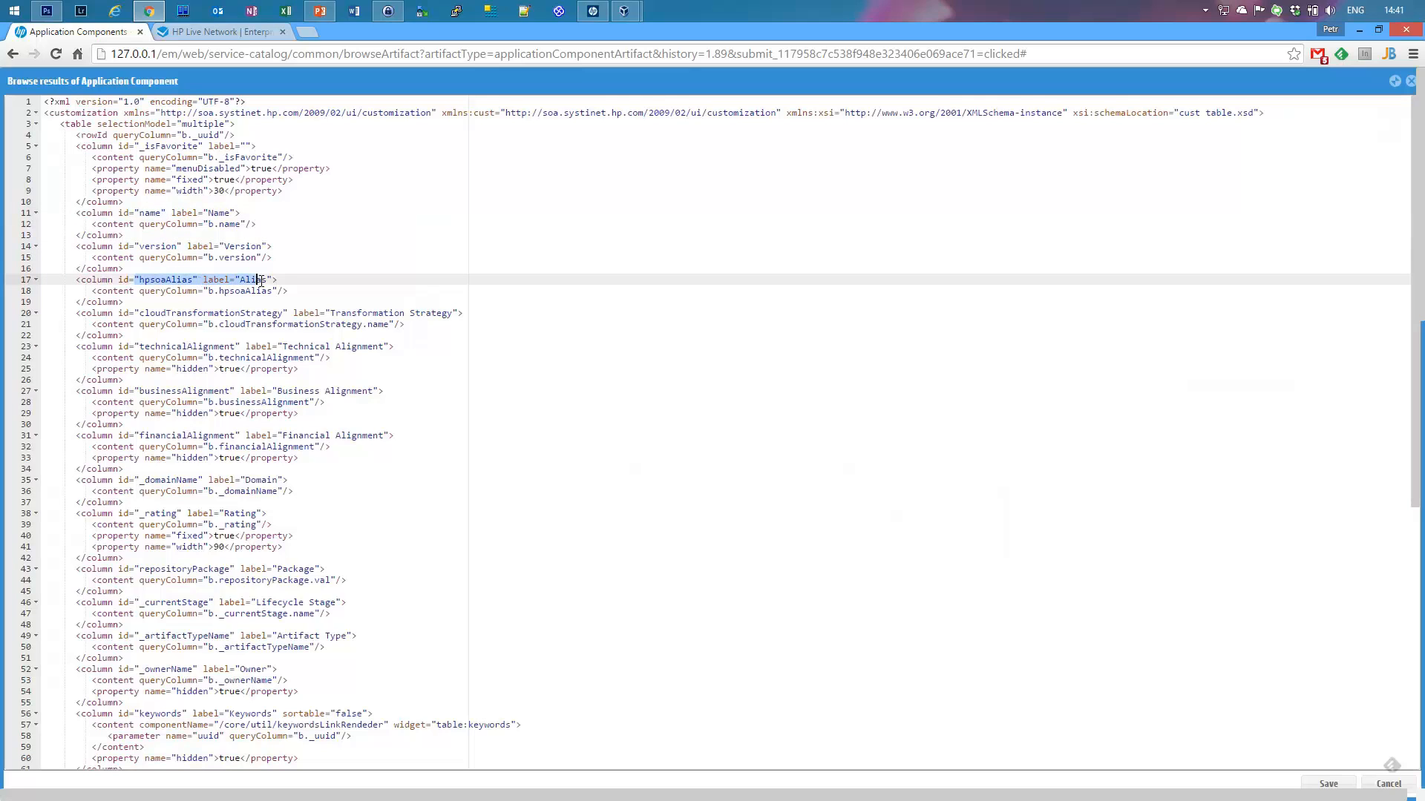
left_click(139, 291)
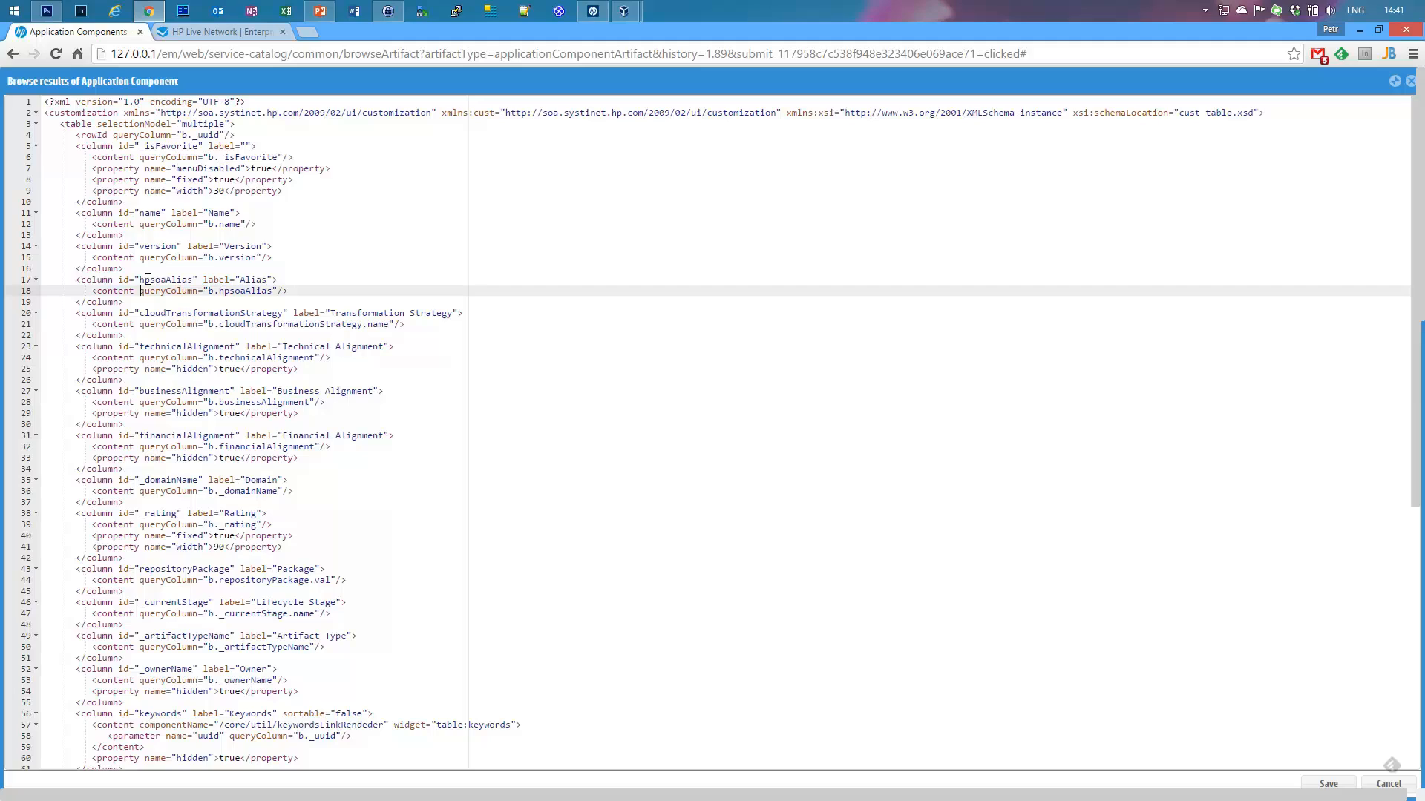
left_click(142, 280)
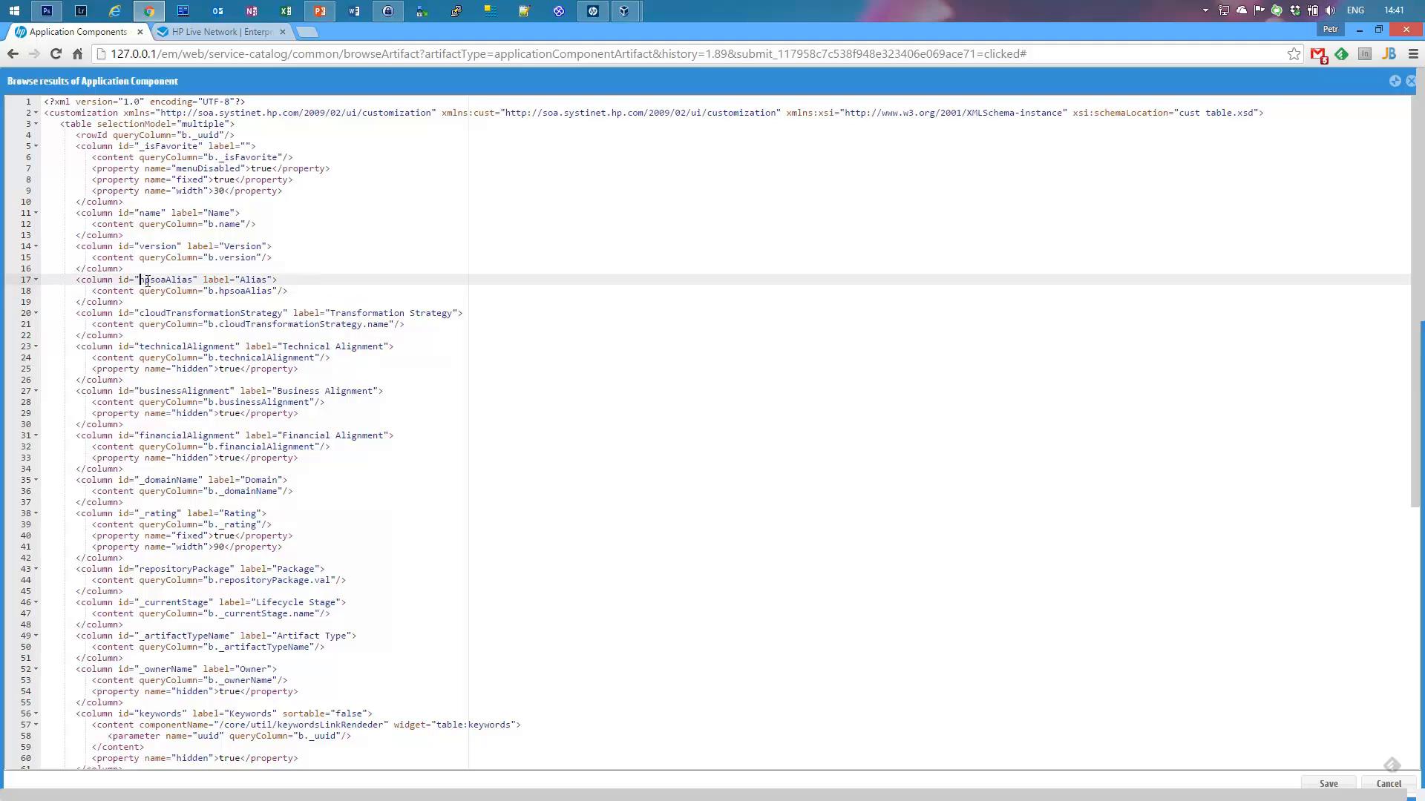
left_click_drag(146, 280, 193, 279)
left_click(184, 280)
Step: In the Workbench, open Application Component's Alias property to check its hpsoaAlias local name
left_click(593, 10)
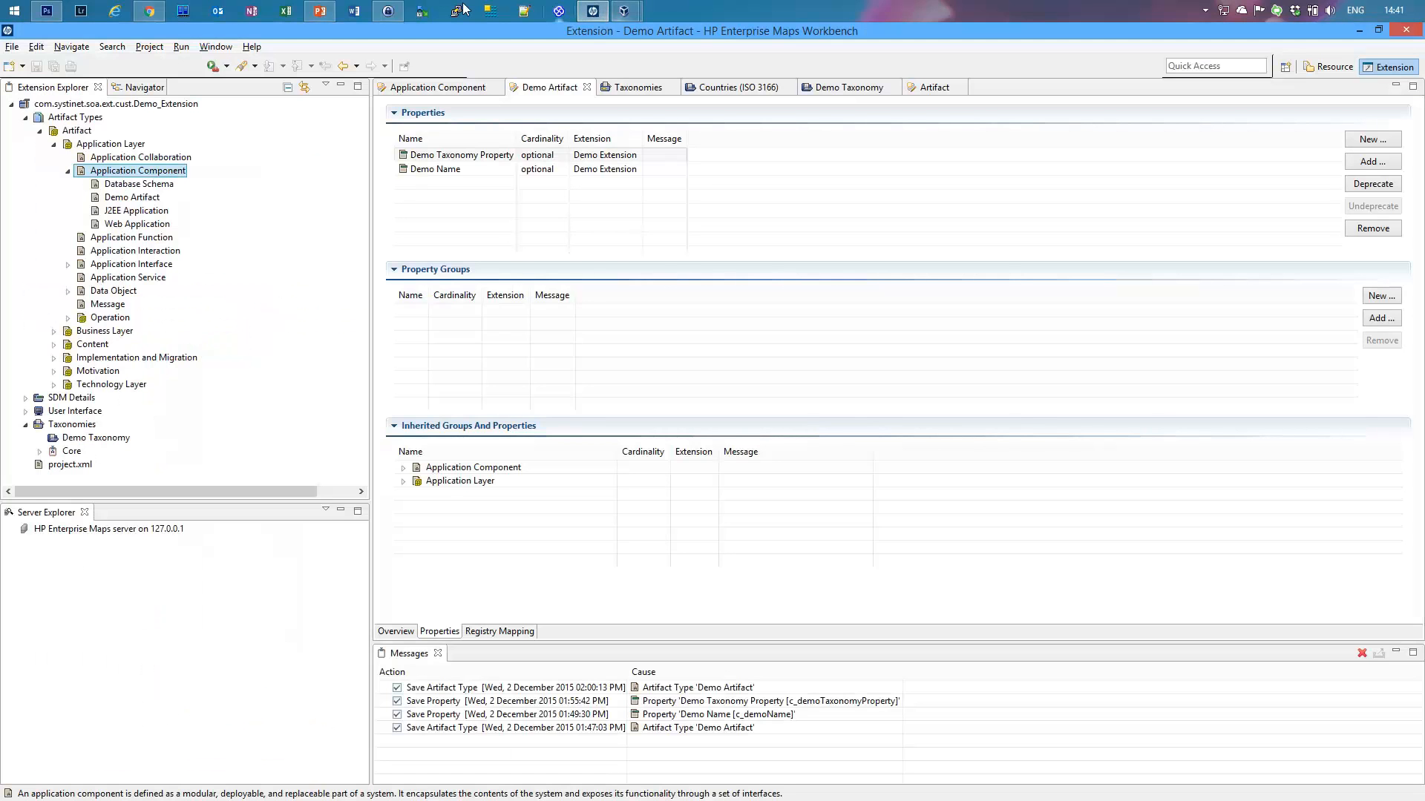
double_click(141, 170)
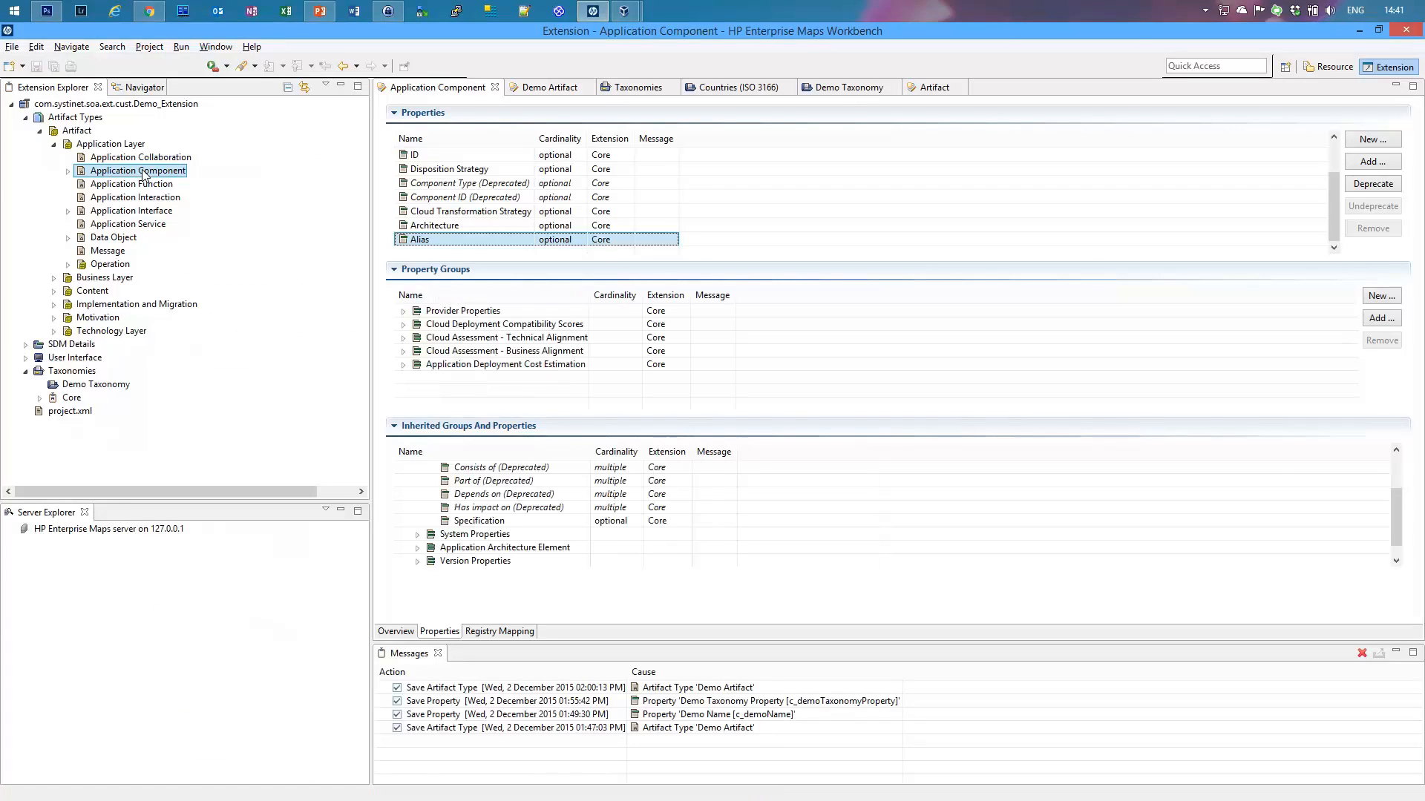
double_click(433, 239)
key("Tab")
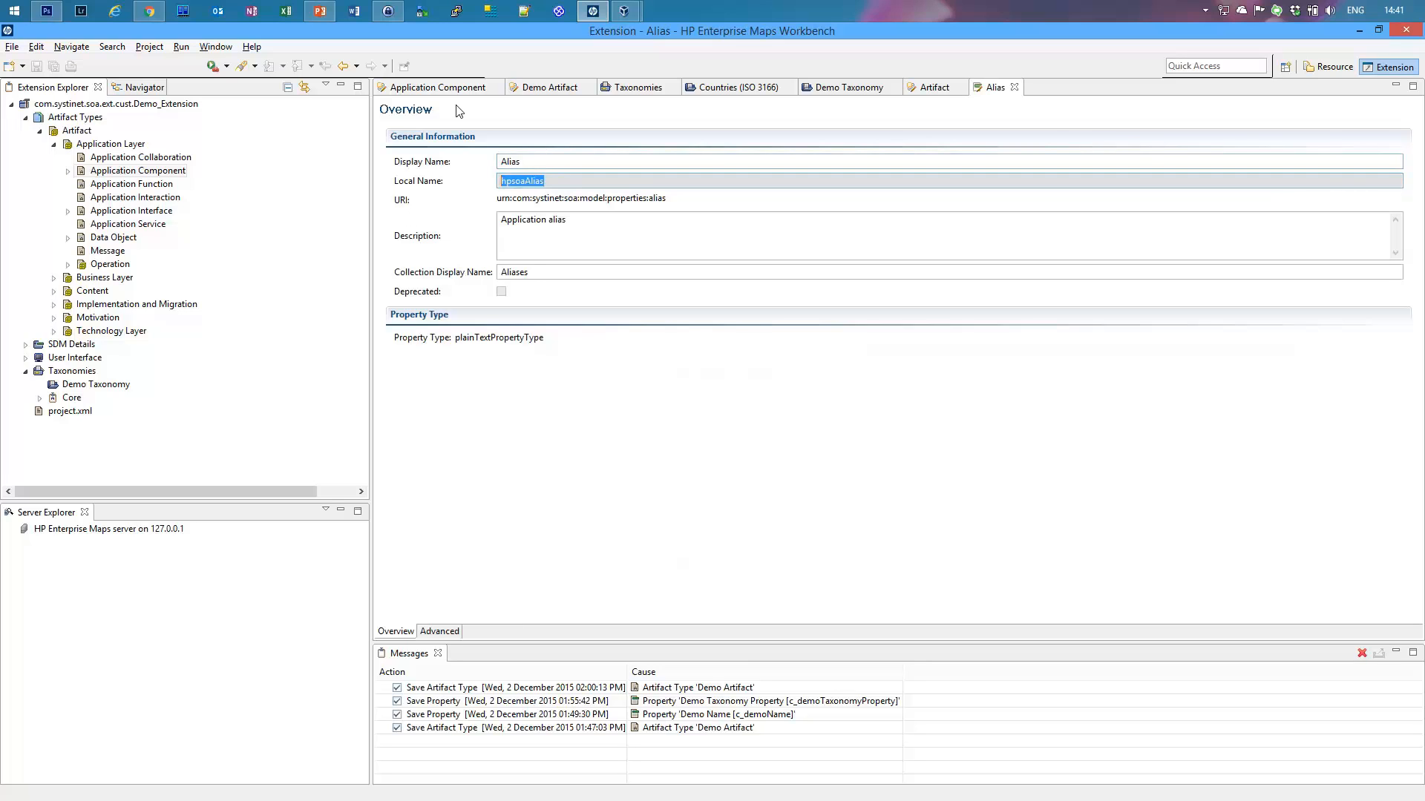
Step: Inspect the Alias label and hpsoaAlias column id and query on lines 17–18
left_click(154, 20)
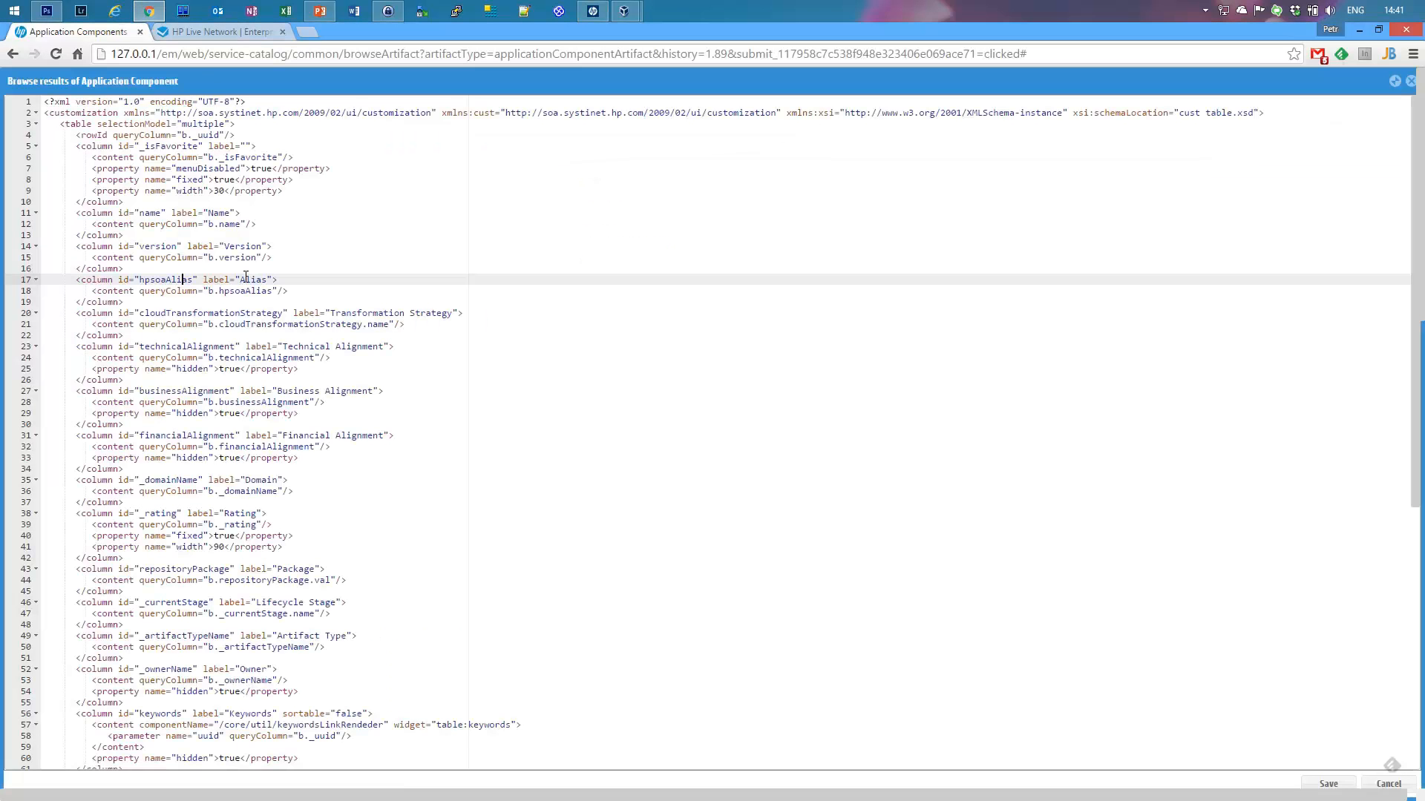
left_click_drag(239, 279, 265, 280)
left_click(291, 286)
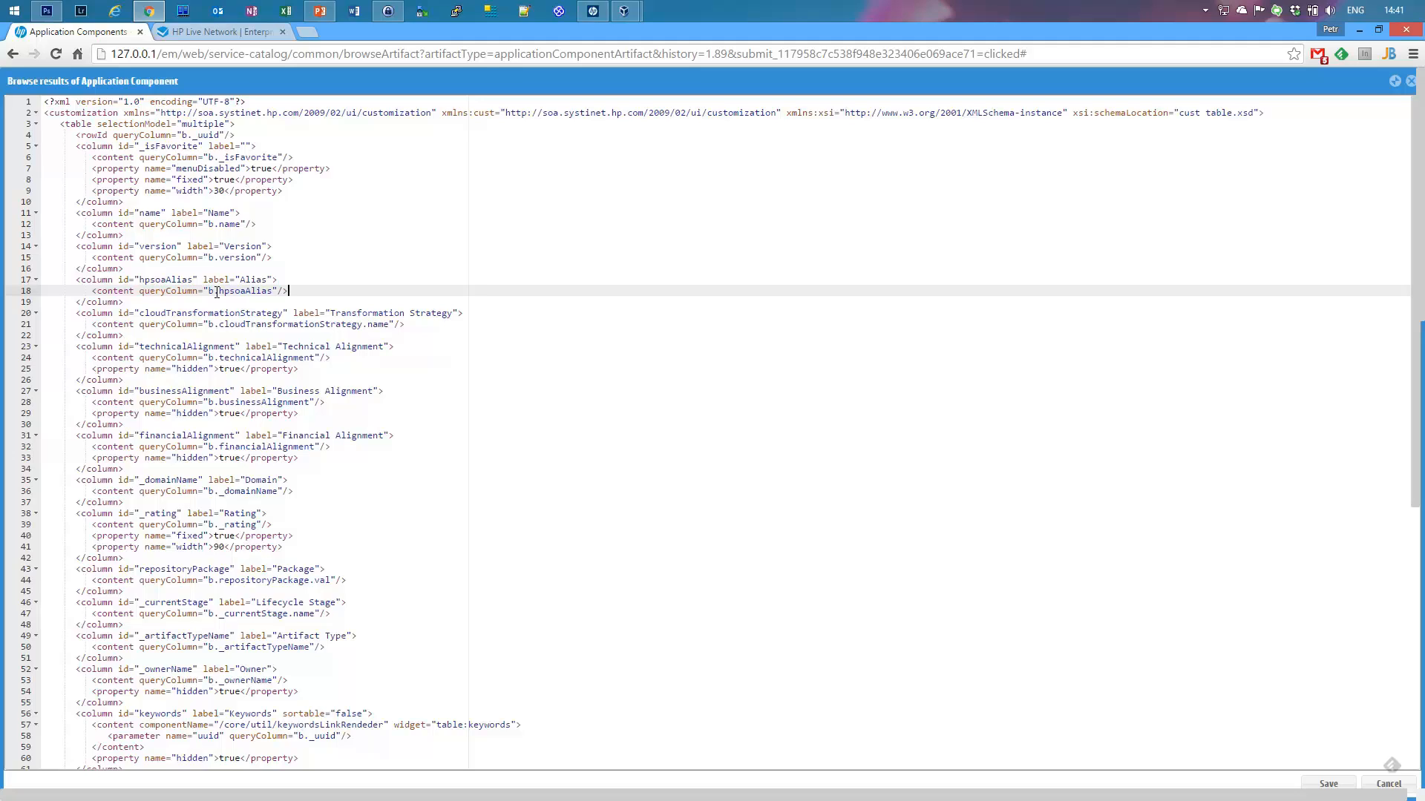
left_click_drag(218, 291, 274, 291)
left_click(262, 297)
left_click_drag(219, 291, 247, 291)
left_click_drag(141, 280, 193, 279)
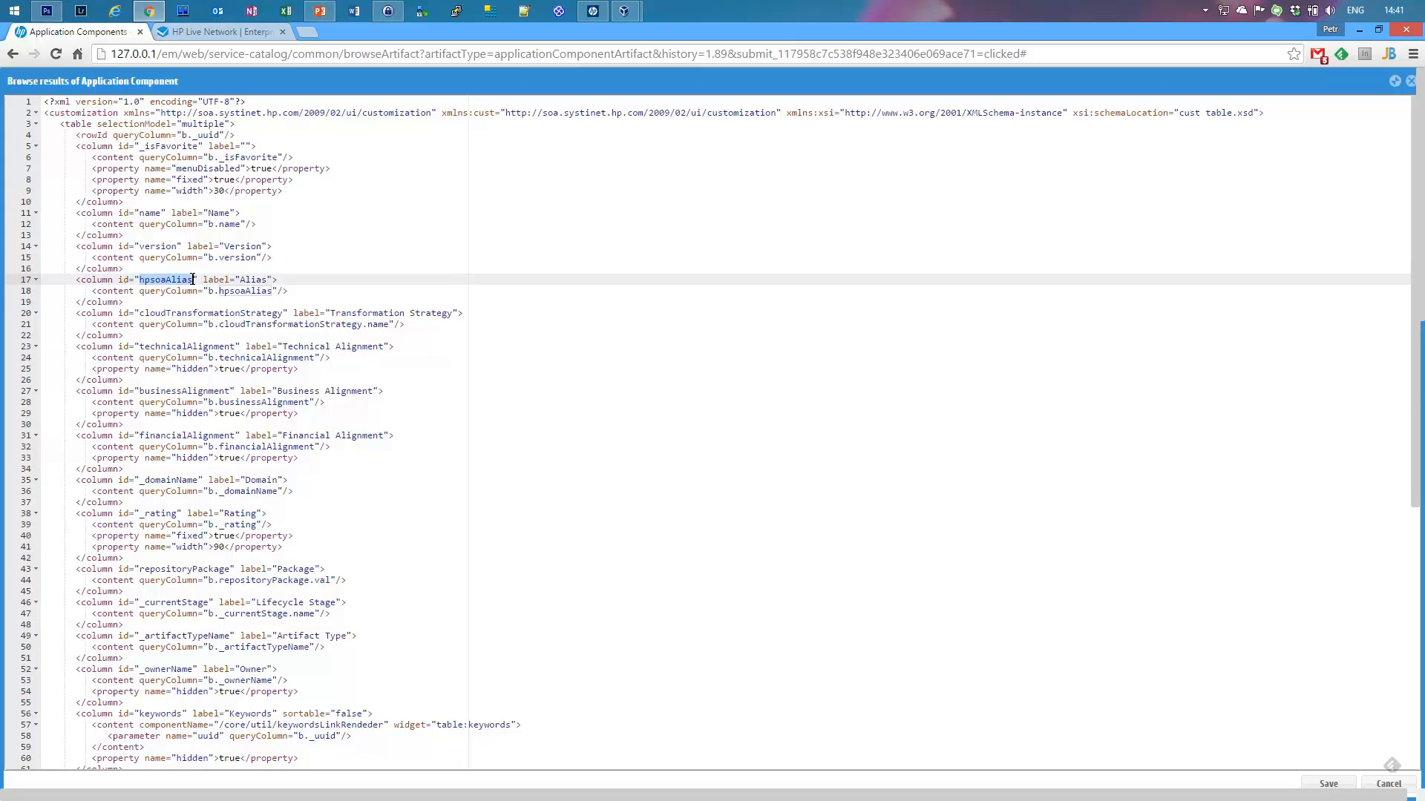
left_click(172, 281)
left_click_drag(141, 281, 274, 290)
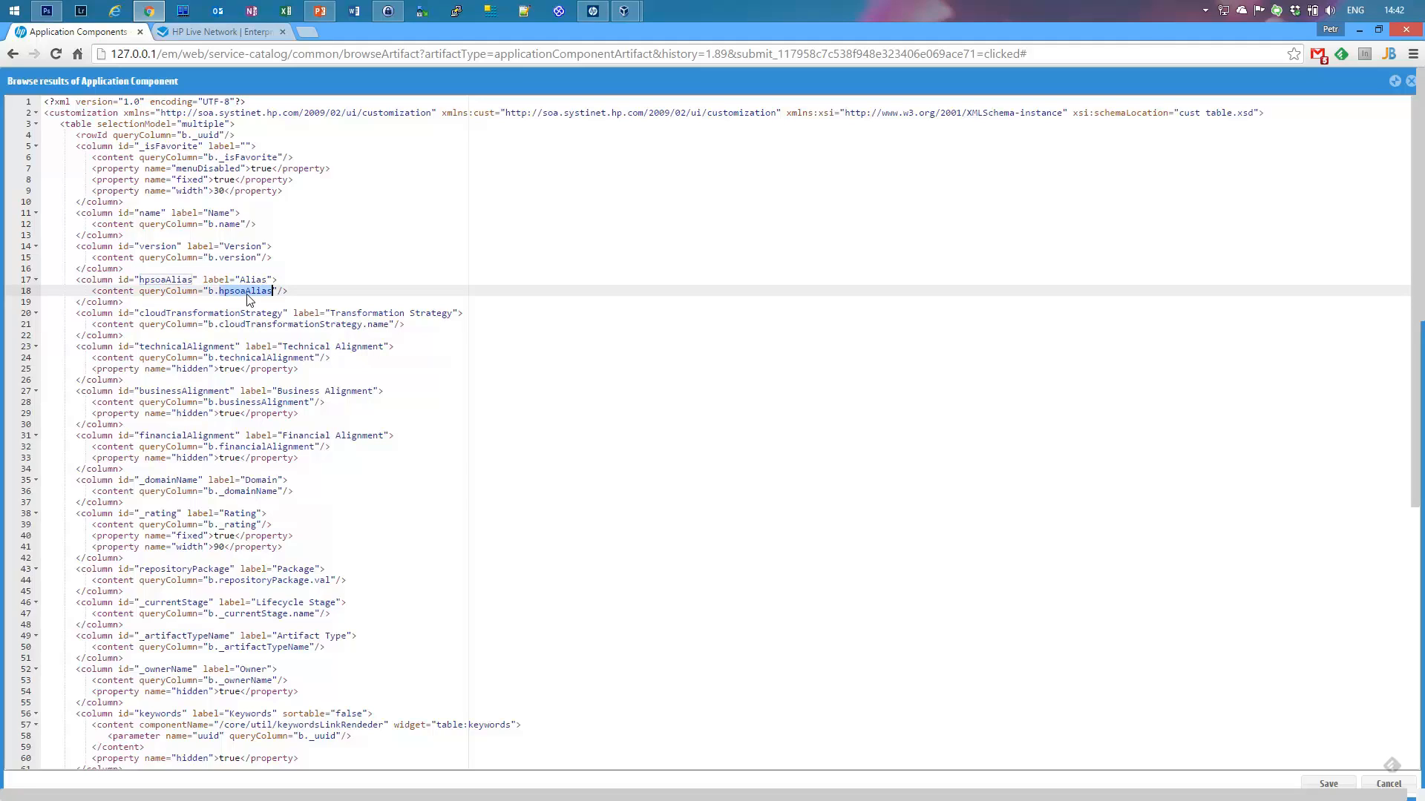
left_click(248, 293)
Step: Check occurrences of the b alias through the XML, then close the browse-results editor
double_click(211, 291)
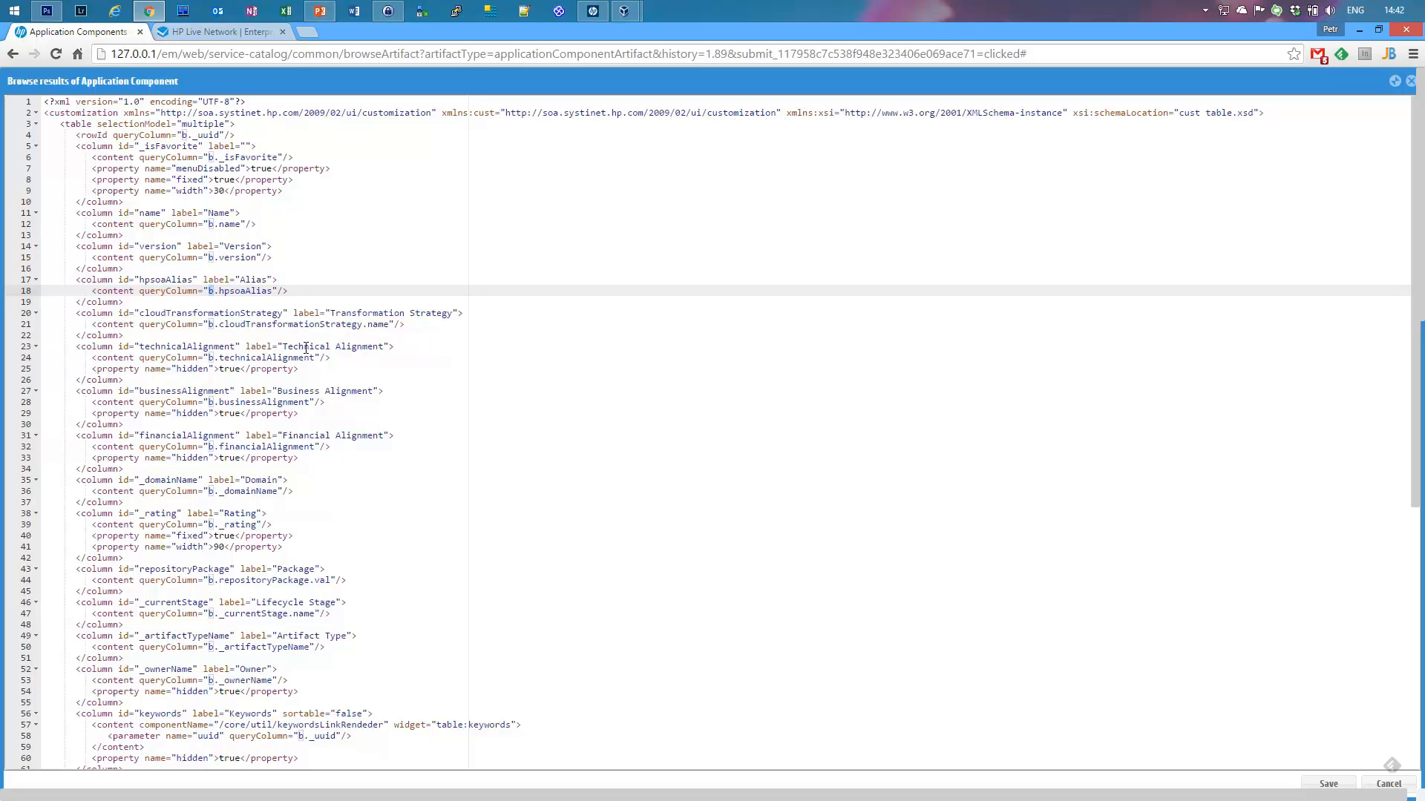
scroll(279, 375, "down", 10)
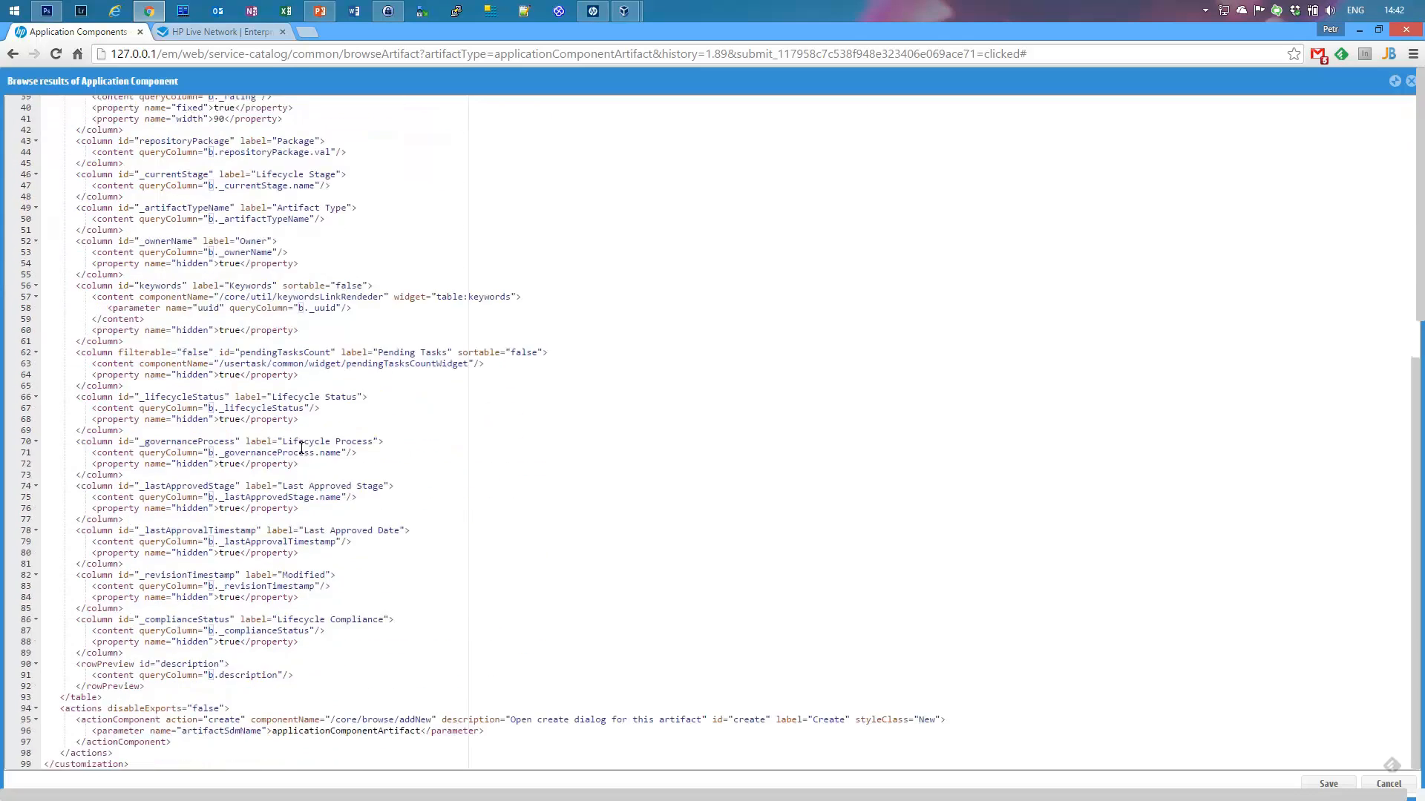
scroll(375, 292, "up", 6)
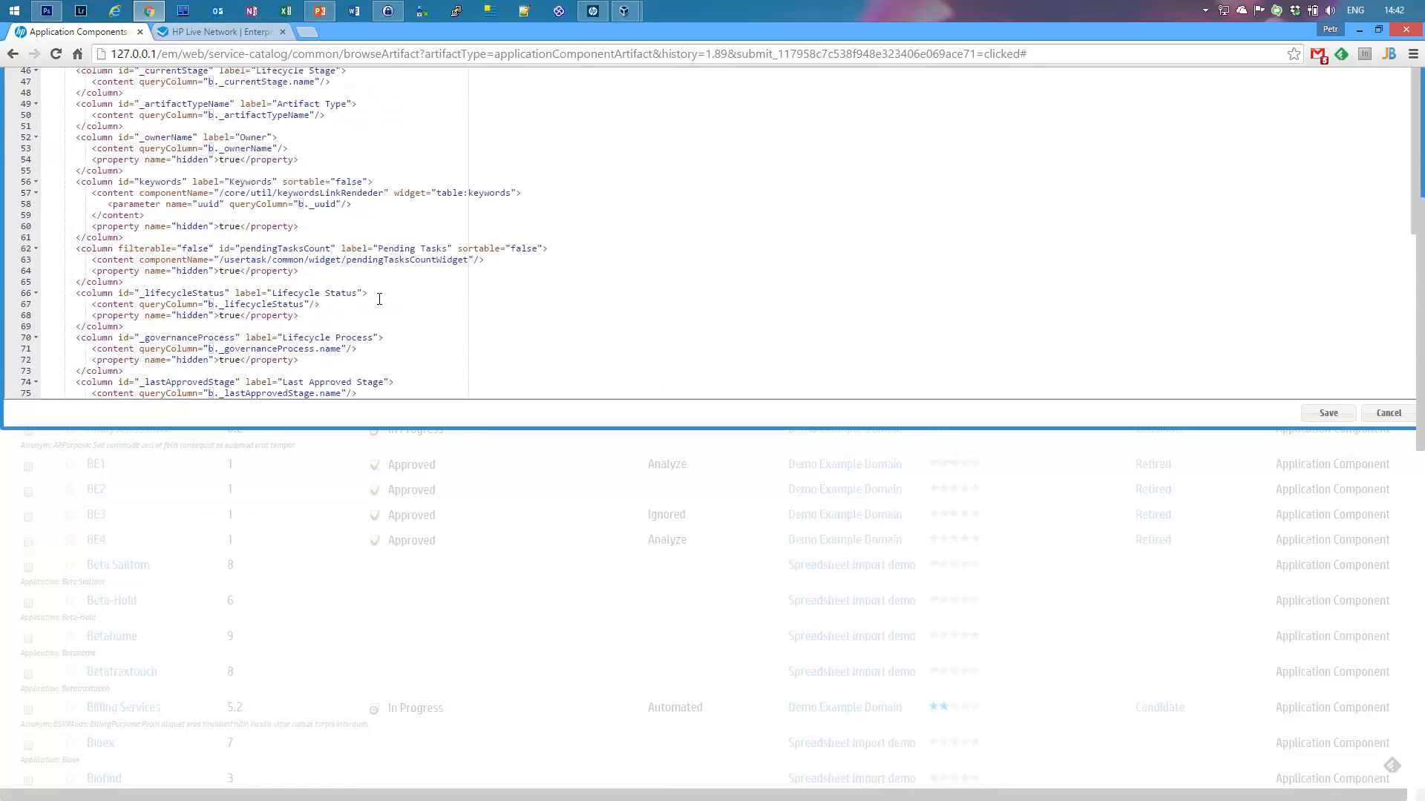
scroll(379, 303, "up", 5)
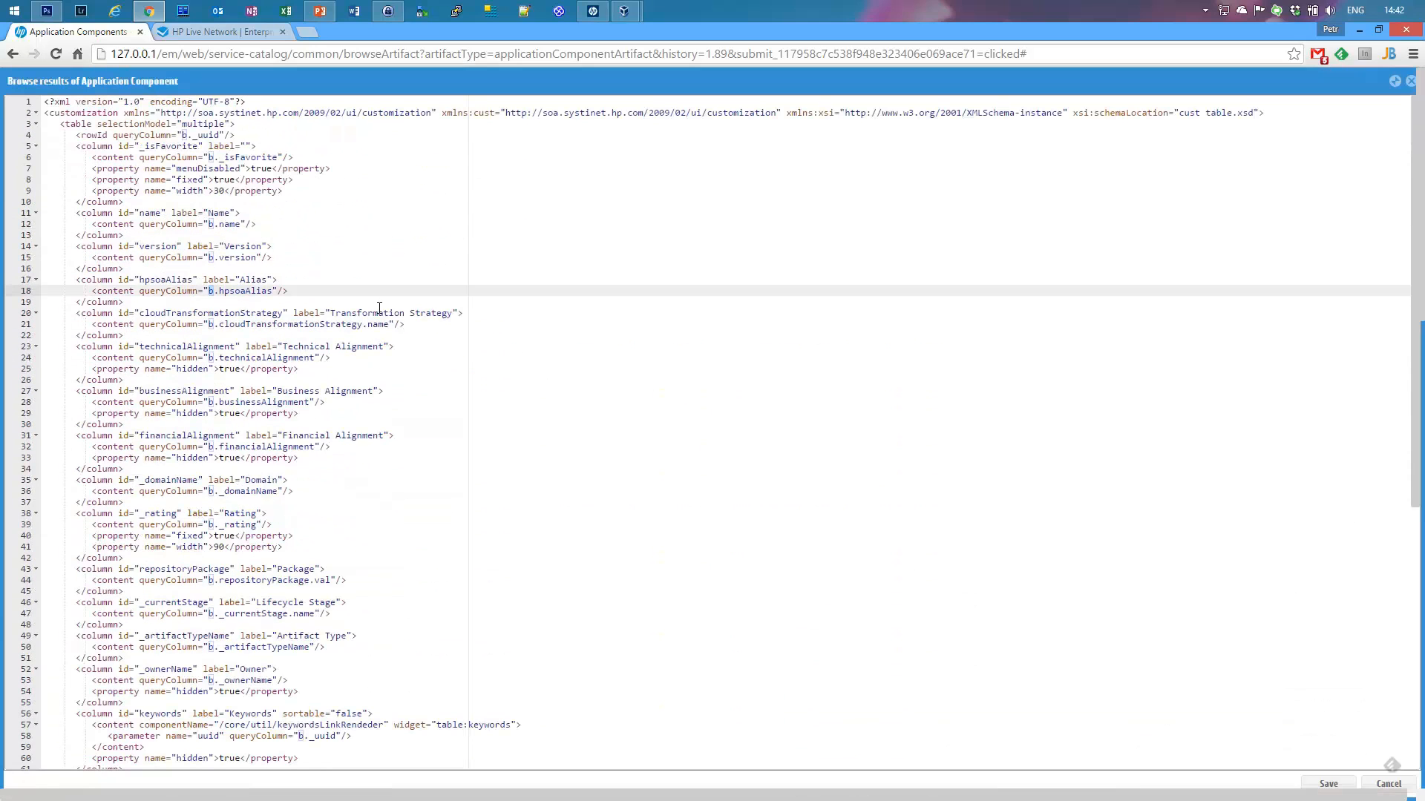
scroll(203, 507, "down", 2)
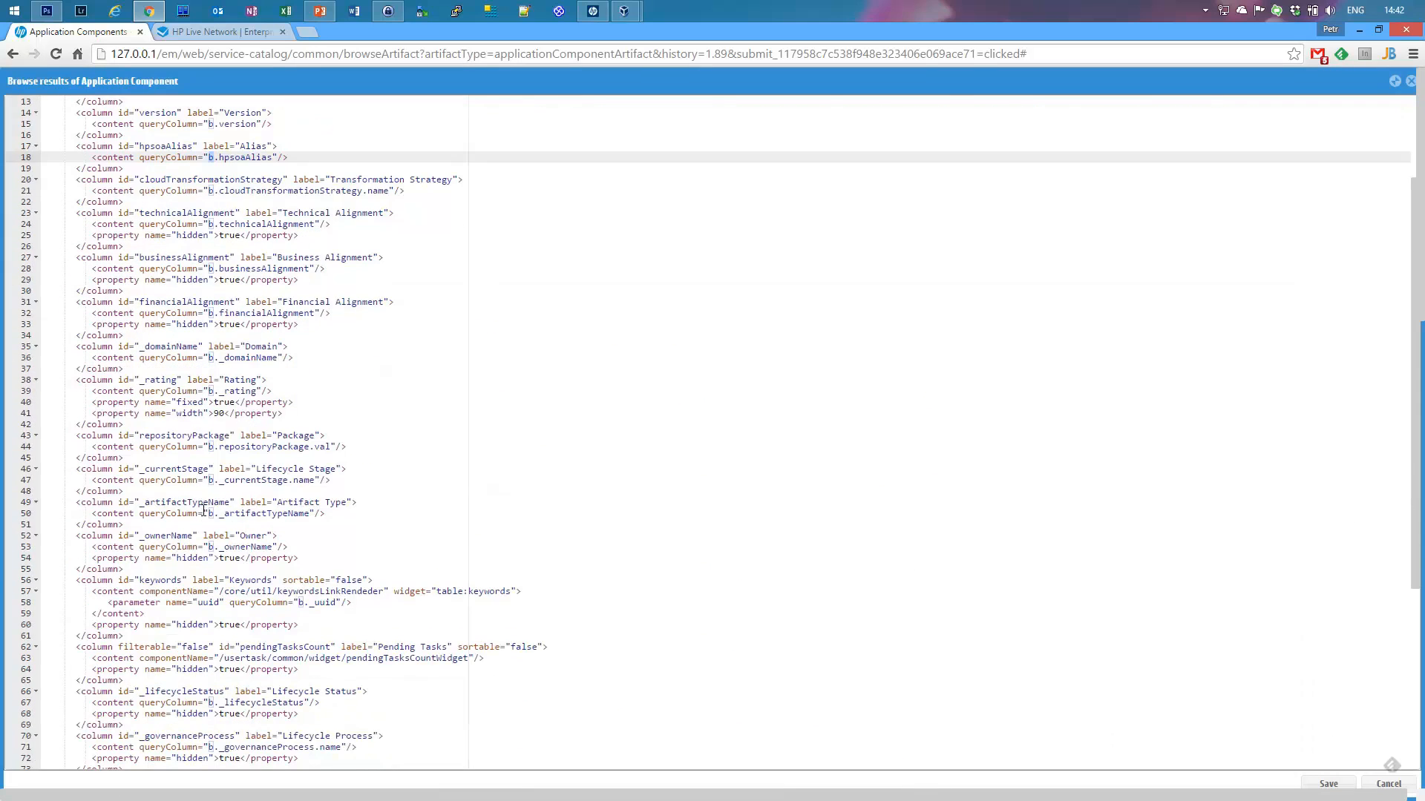
scroll(232, 547, "up", 2)
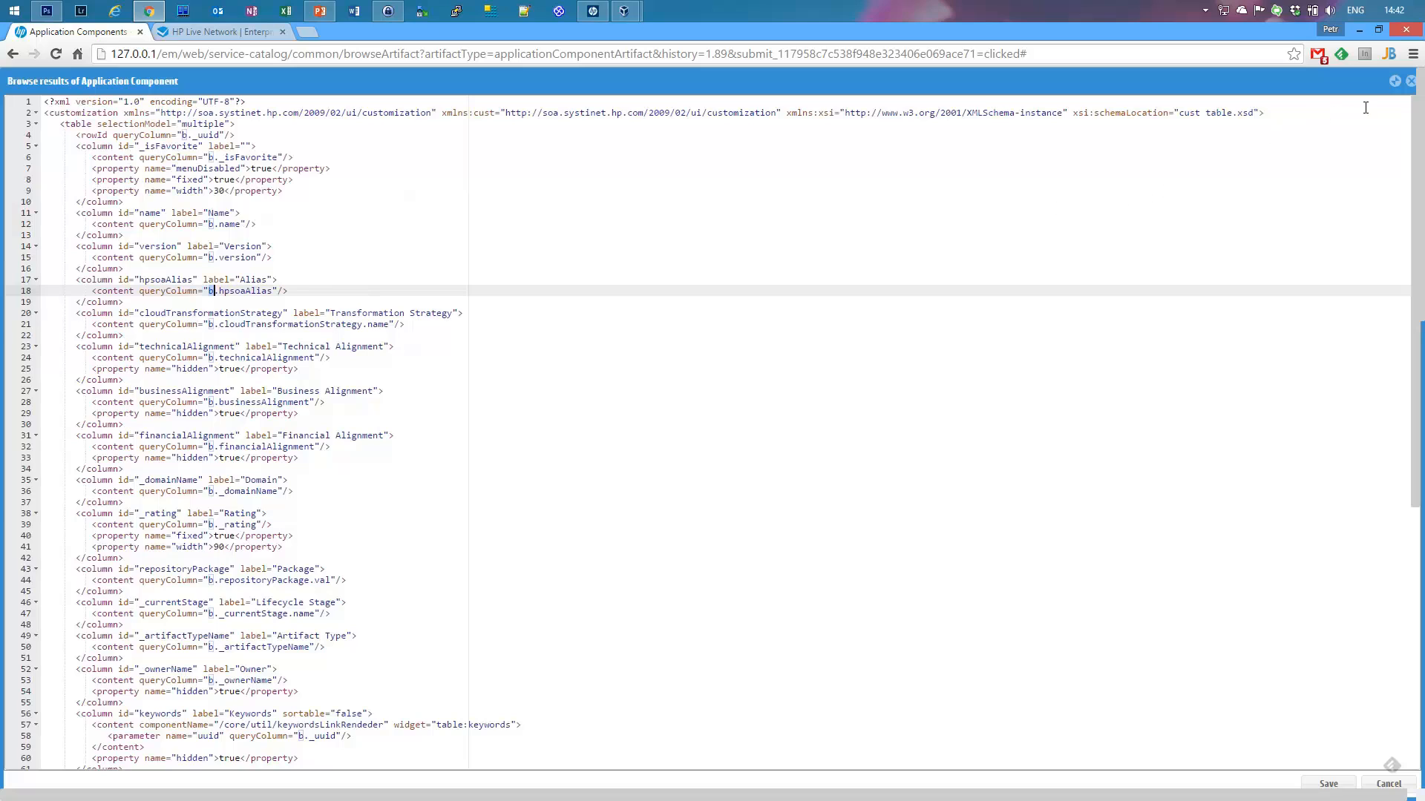
left_click(1409, 81)
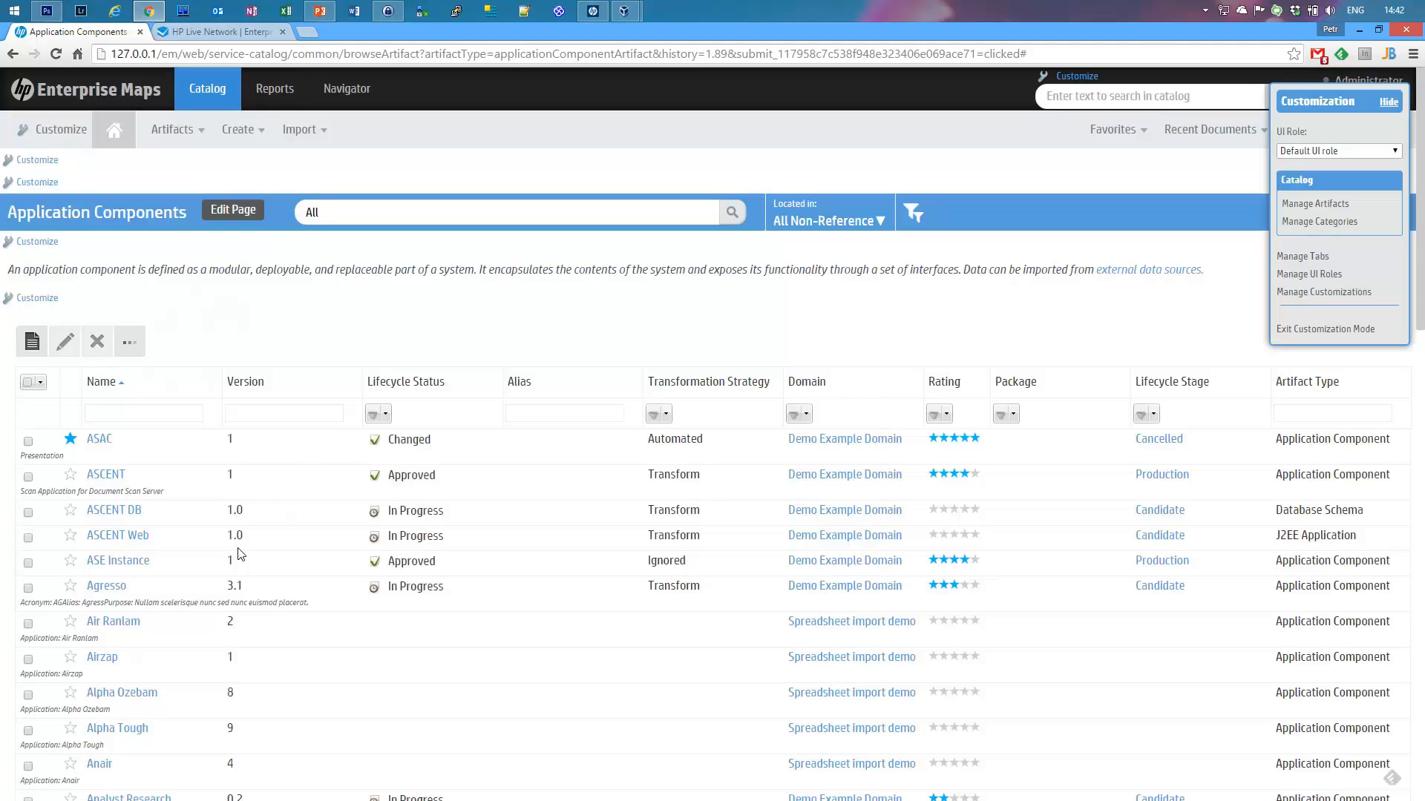
left_click(32, 244)
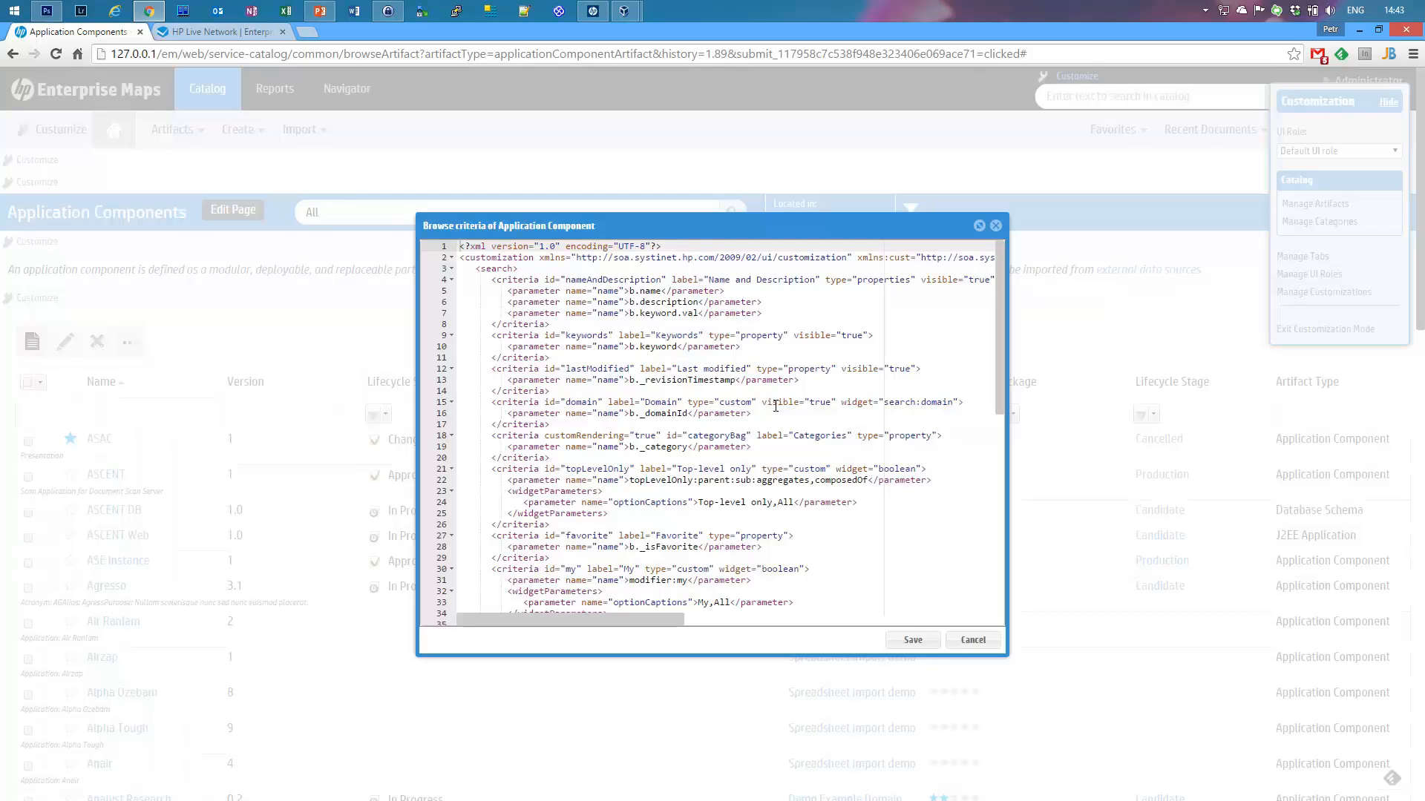
left_click_drag(476, 269, 520, 269)
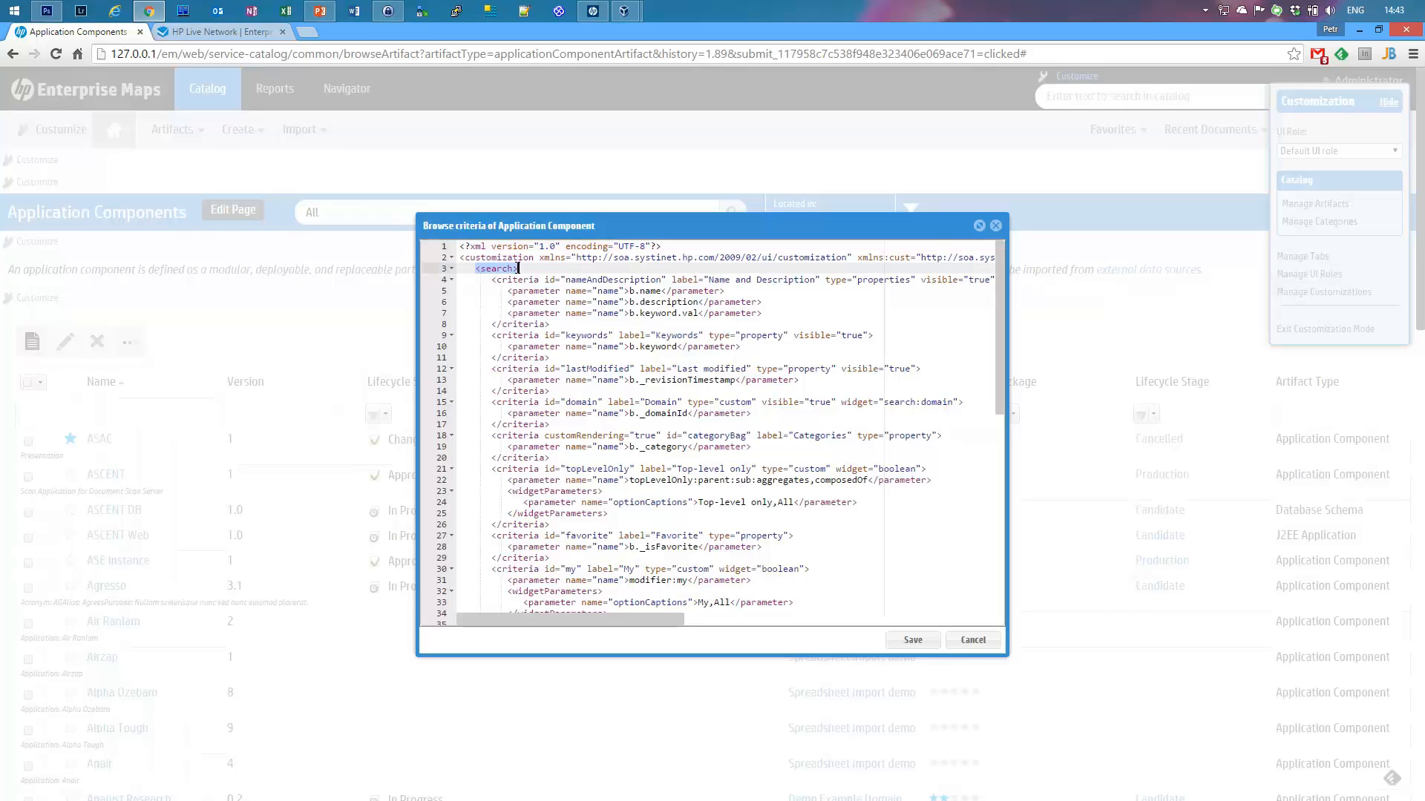
left_click(562, 290)
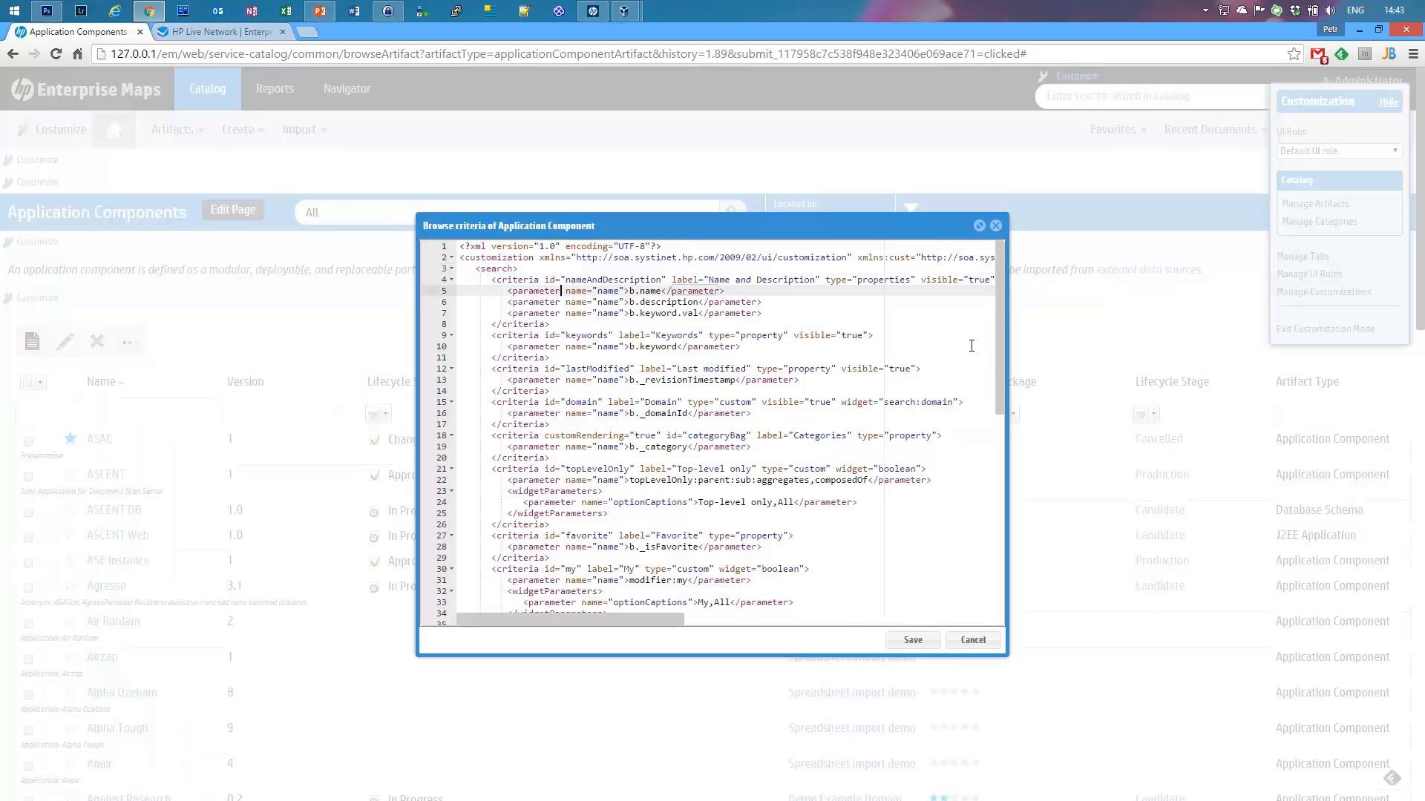
scroll(1000, 372, "down", 2)
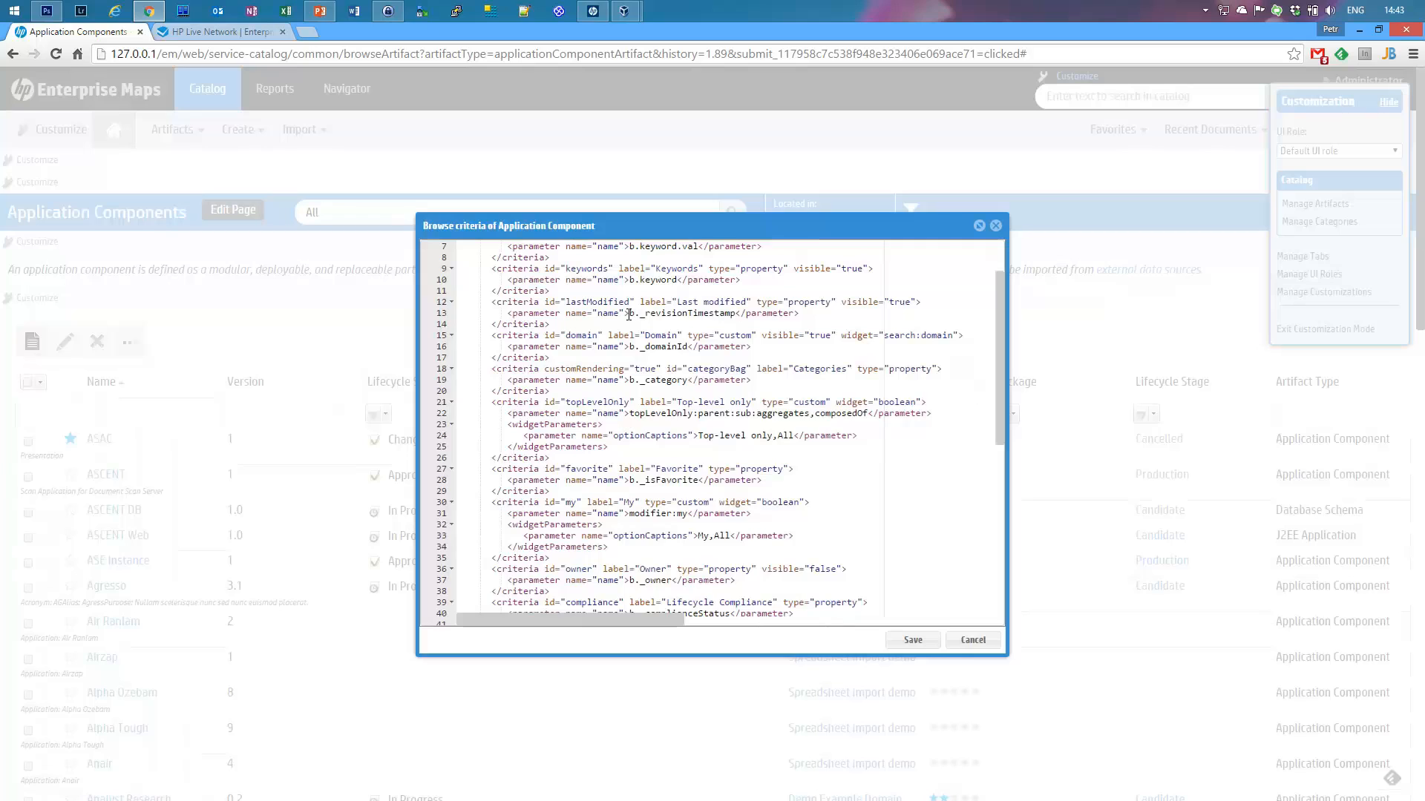
left_click_drag(629, 313, 639, 313)
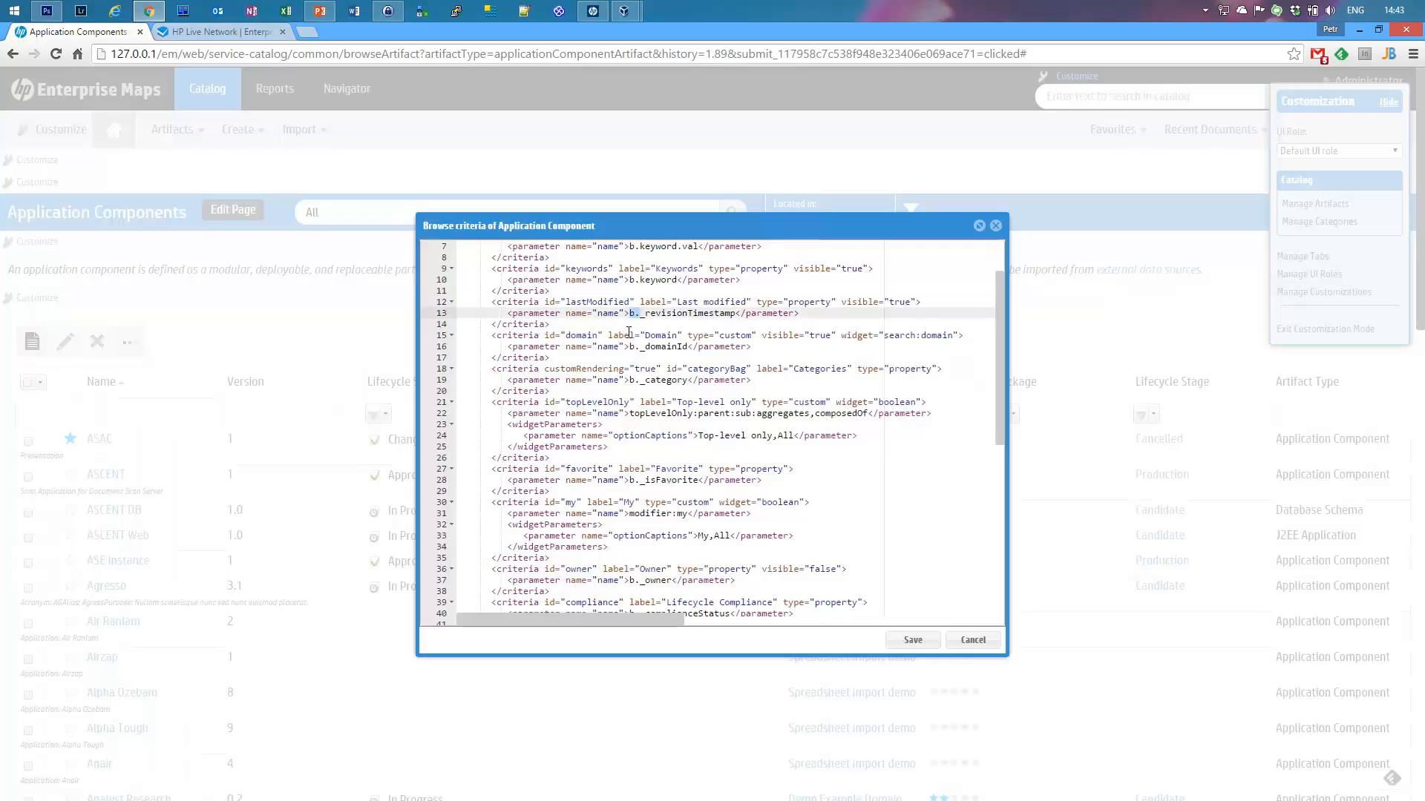
scroll(693, 541, "down", 1)
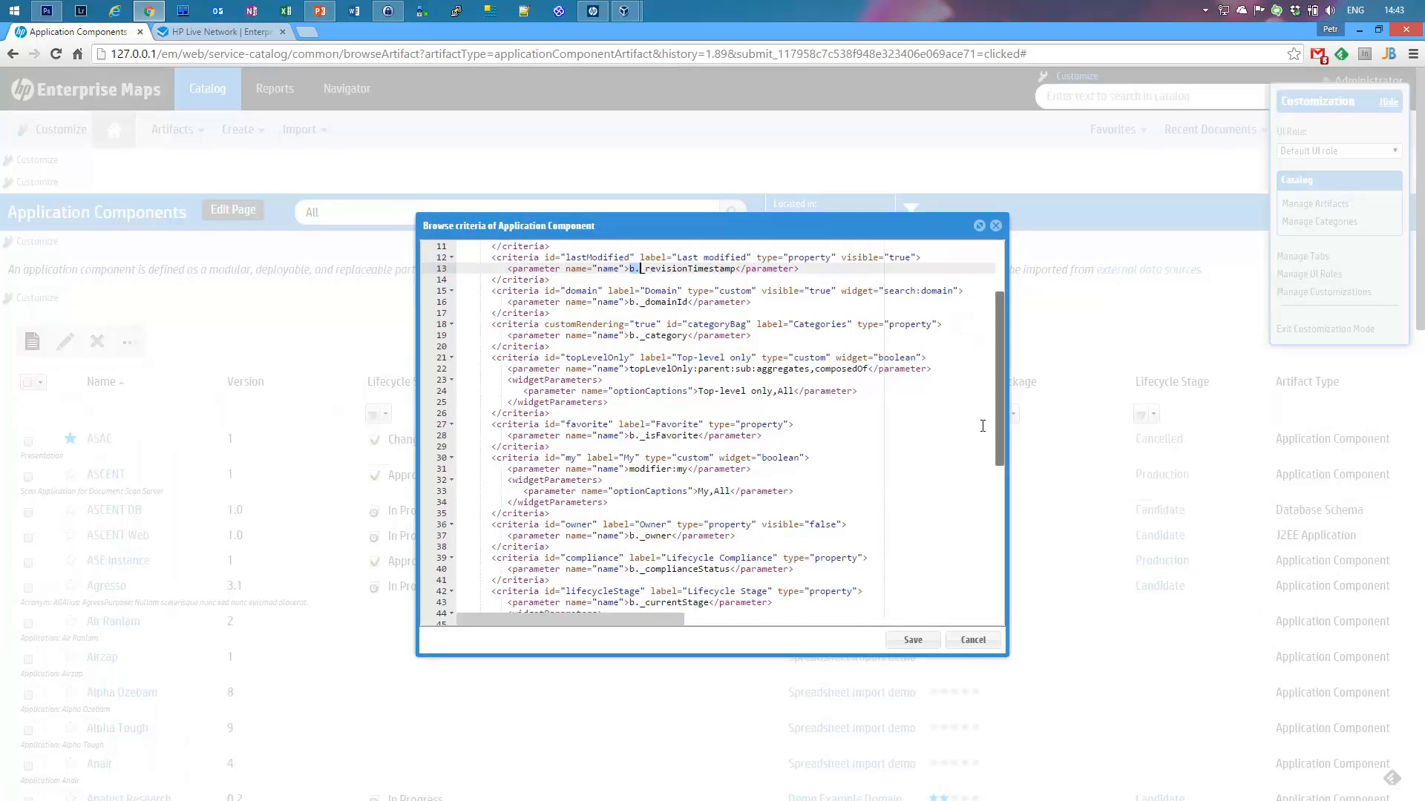
left_click_drag(1000, 425, 985, 619)
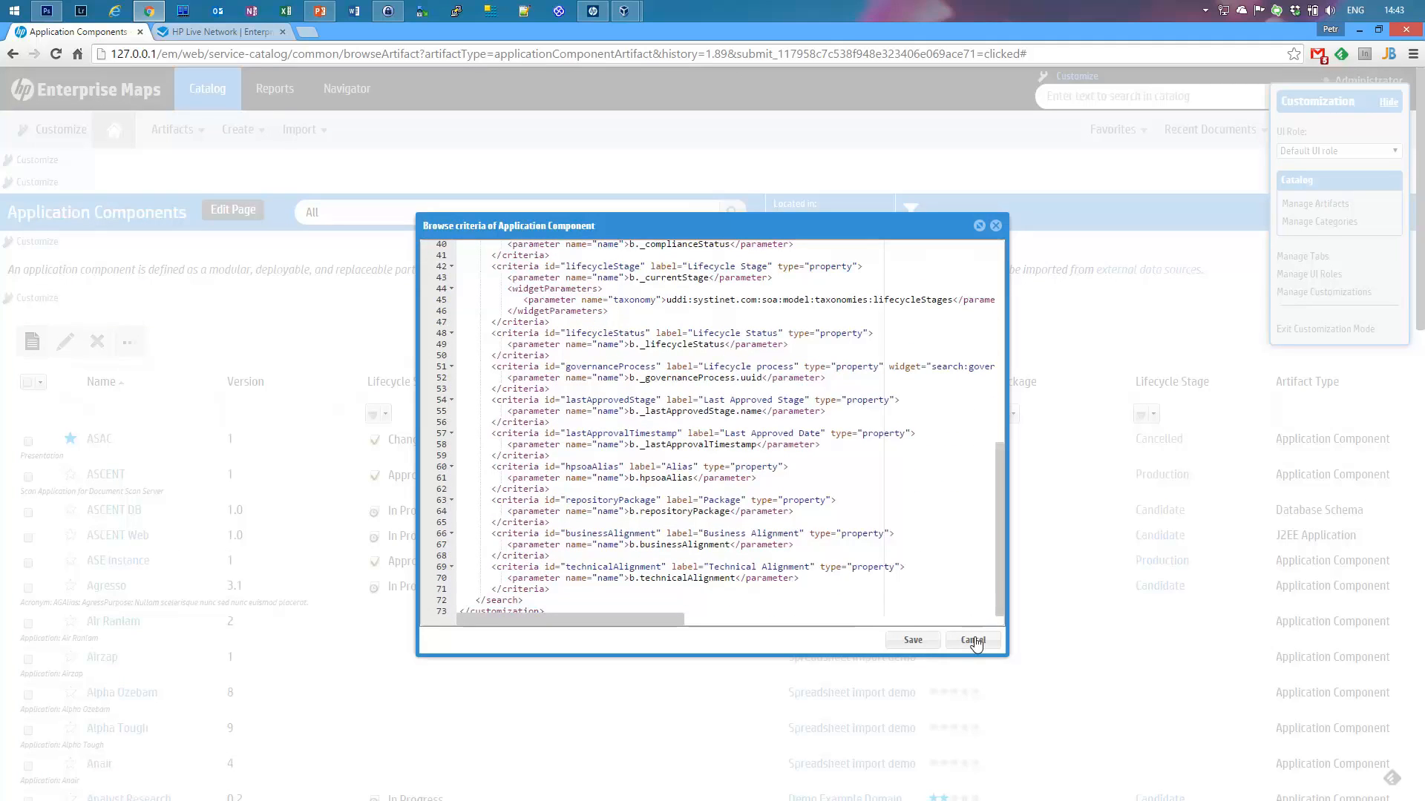
left_click(972, 642)
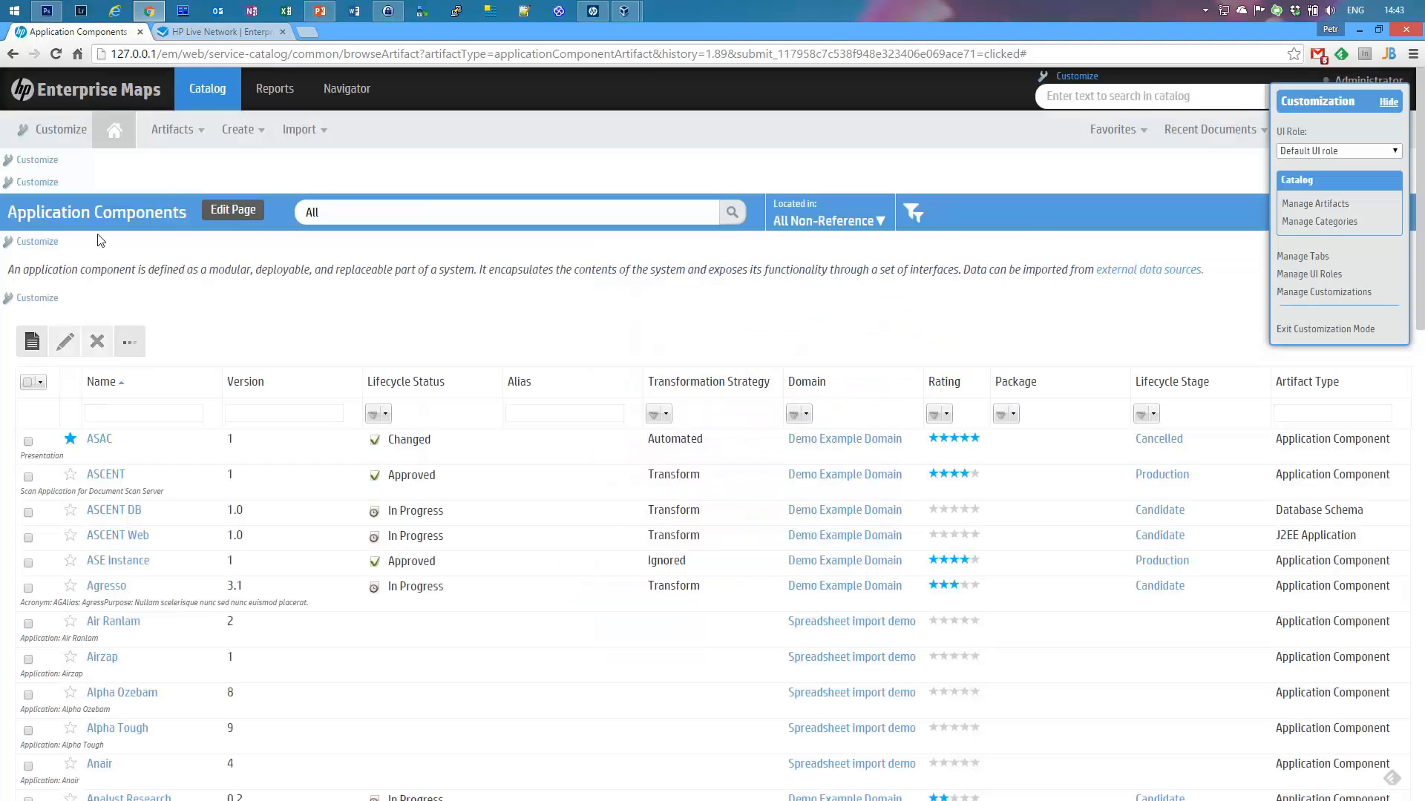
Step: Open the Application Component query list XML and inspect the All query's select statement
left_click(24, 182)
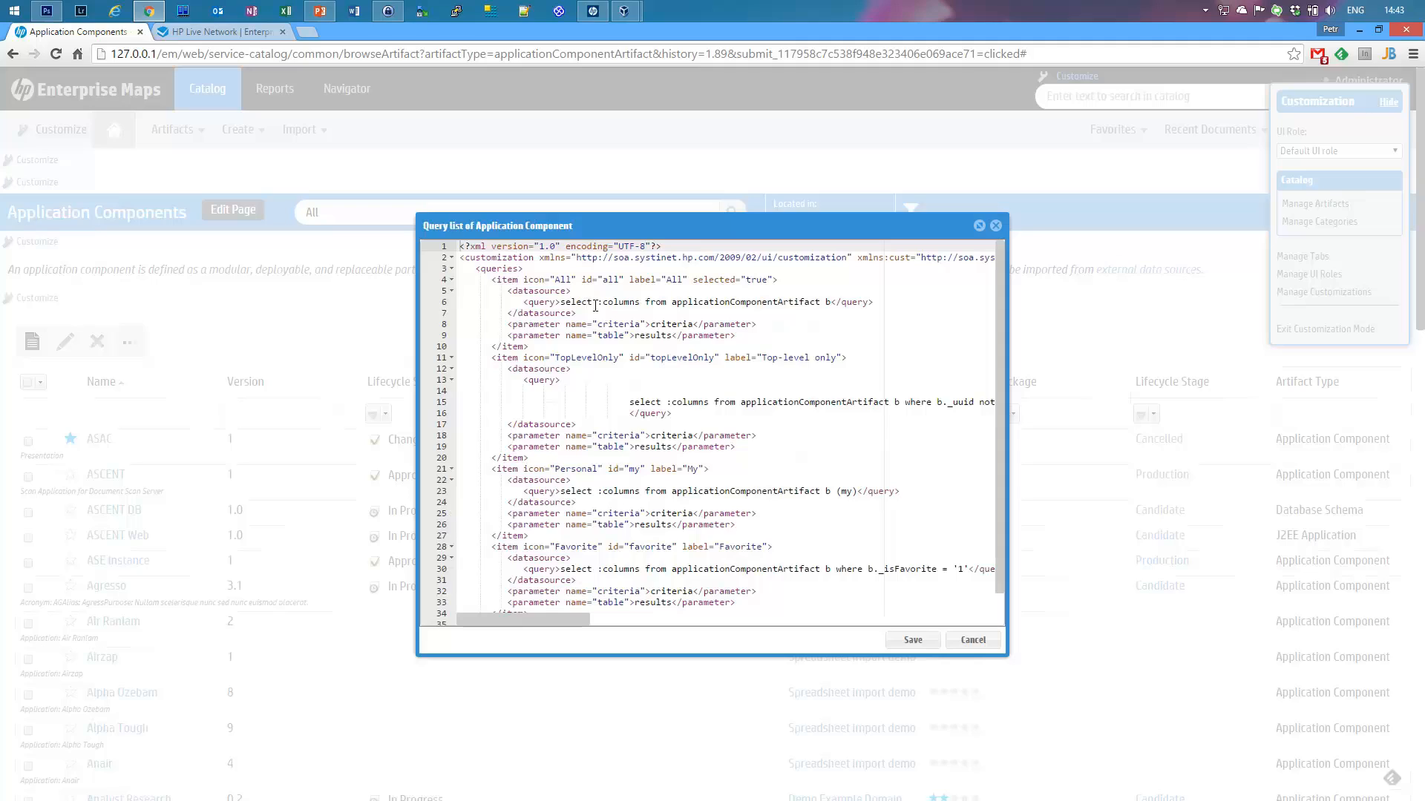
left_click(488, 270)
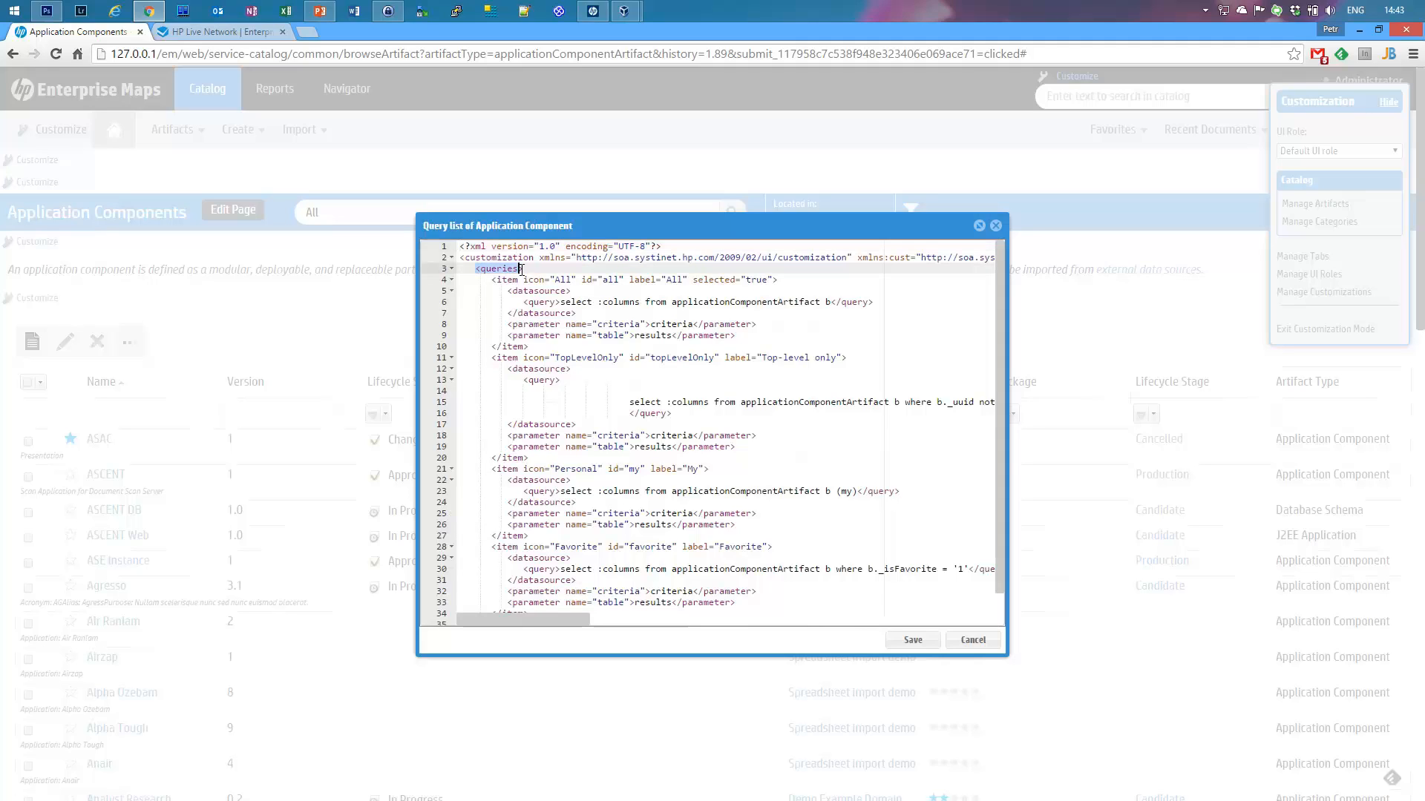
left_click(521, 282)
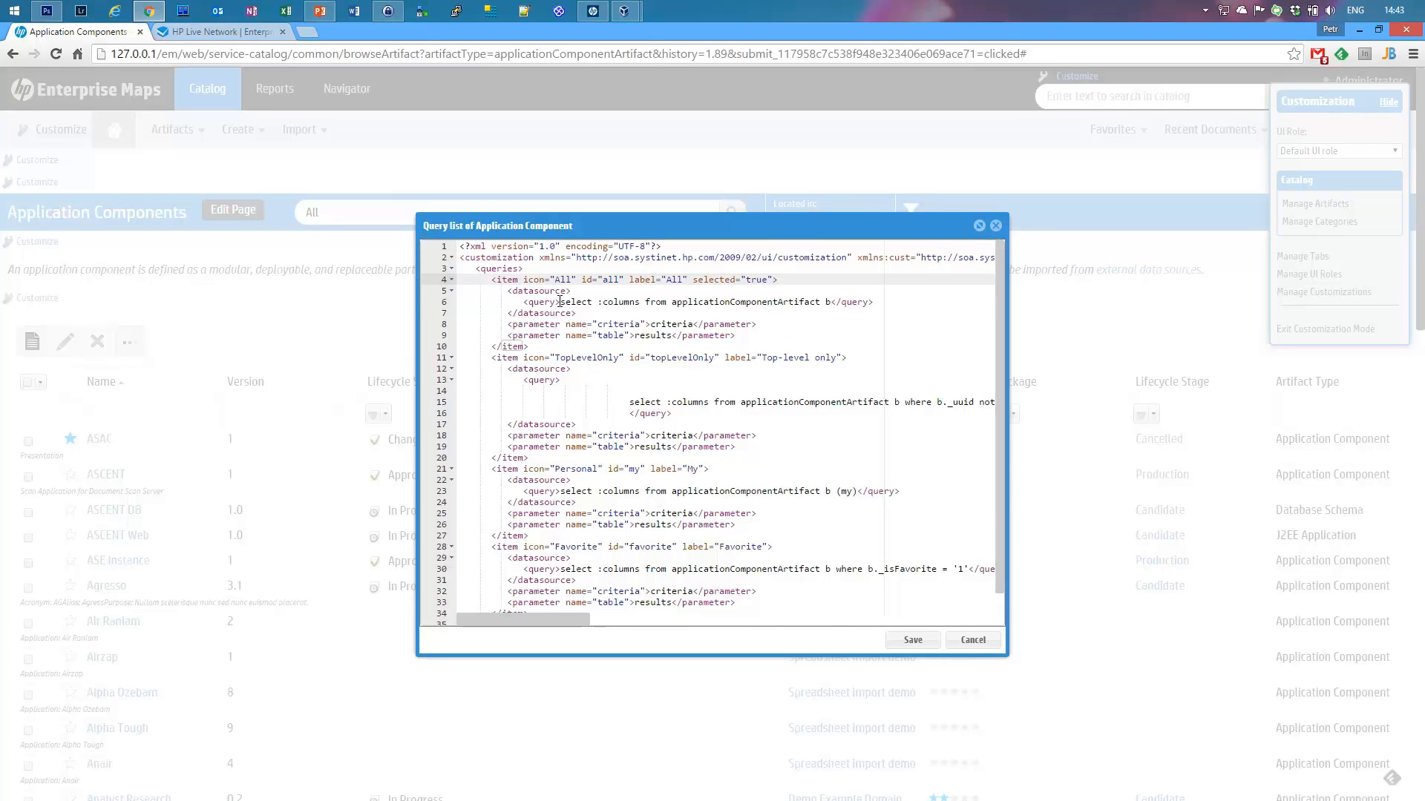
left_click_drag(560, 301, 831, 299)
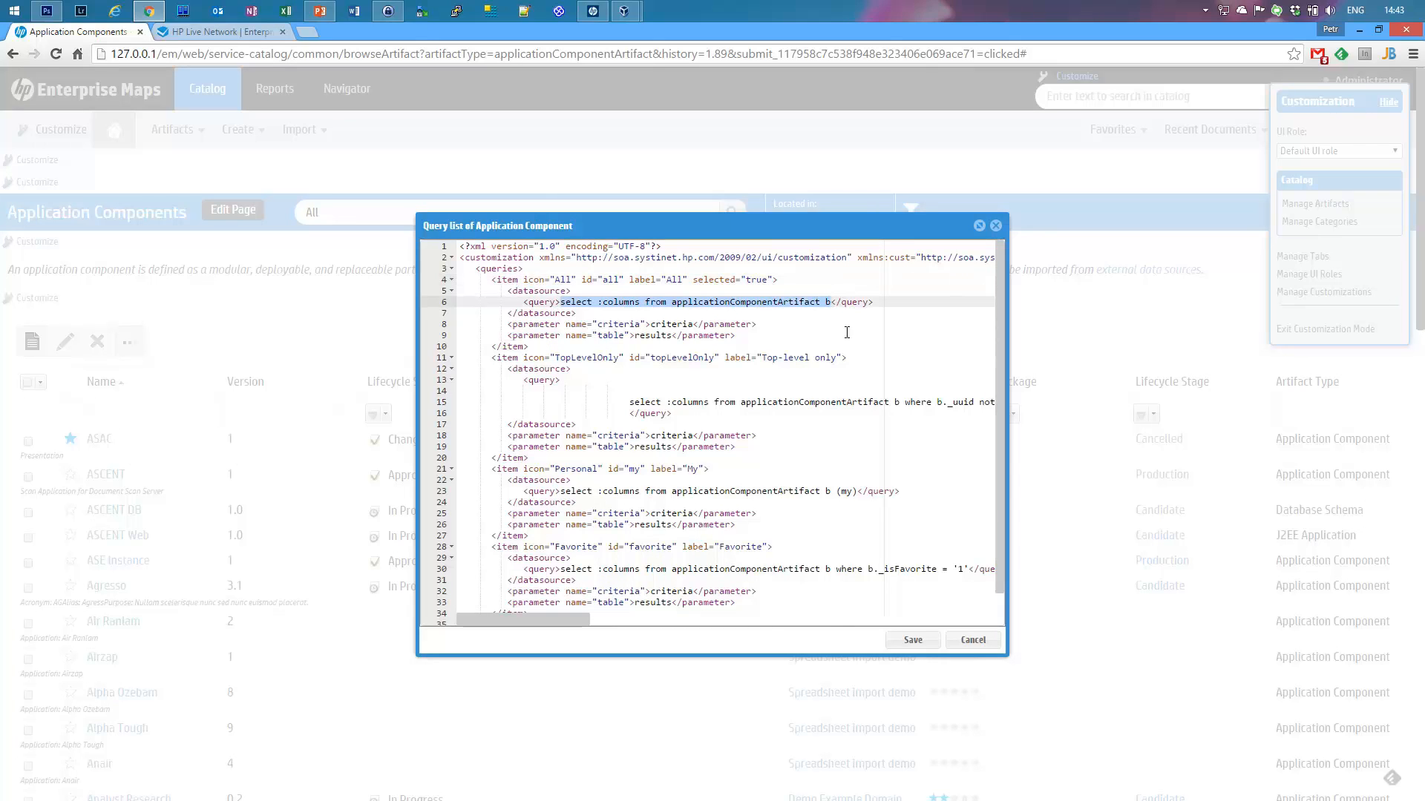
left_click(828, 307)
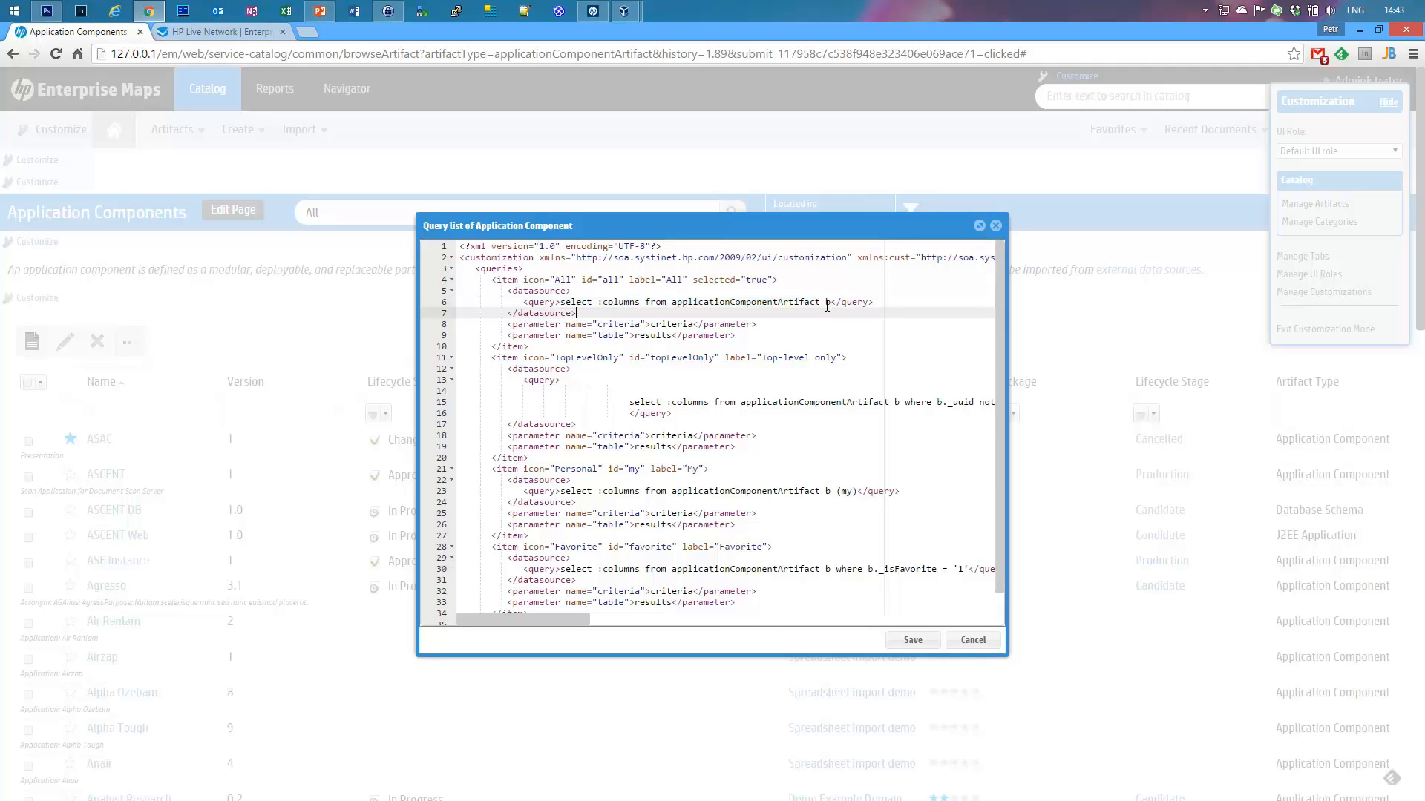
left_click(831, 302)
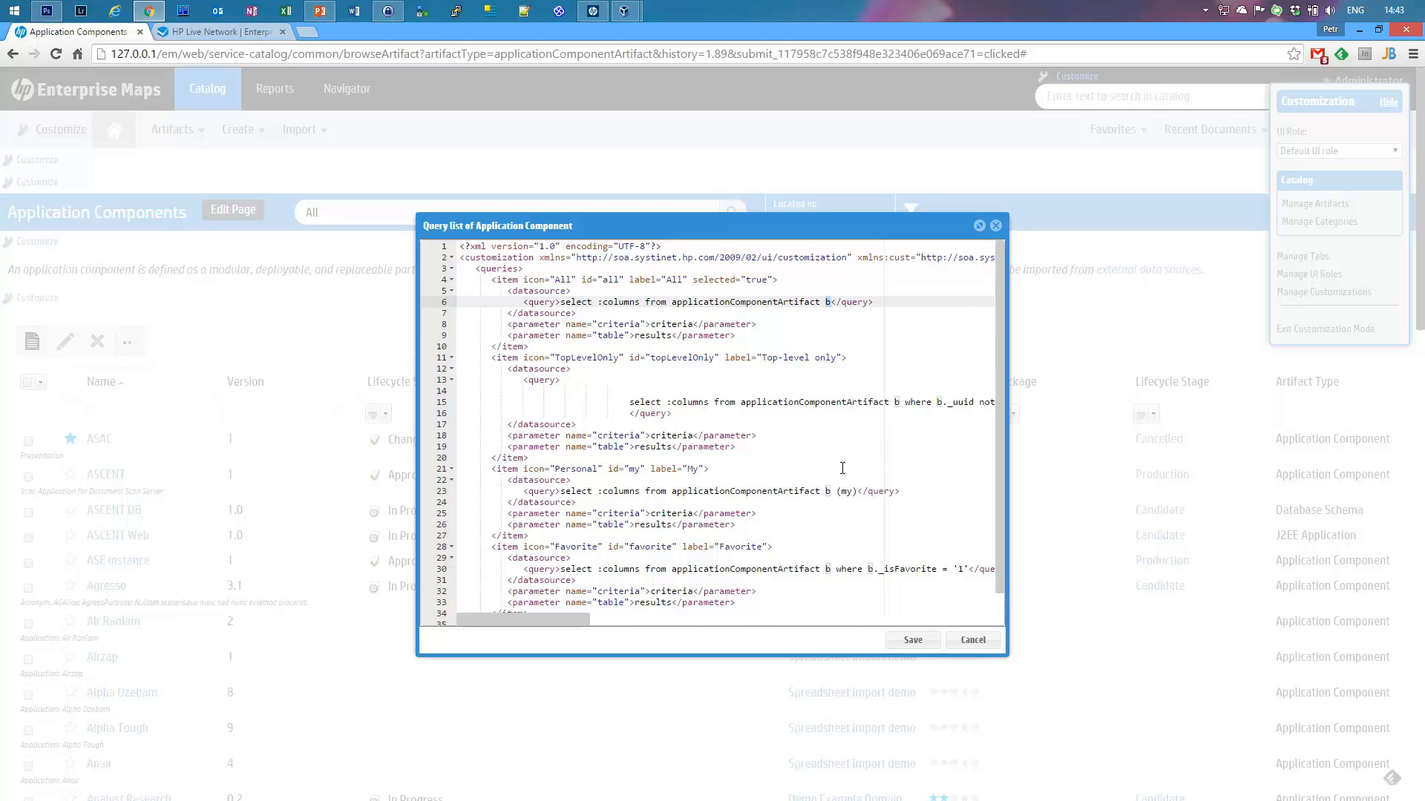
left_click(603, 302)
Step: Review the All, Personal, Favorite and TopLevelOnly queries, cancel, and open Browse results customization
double_click(557, 282)
double_click(561, 469)
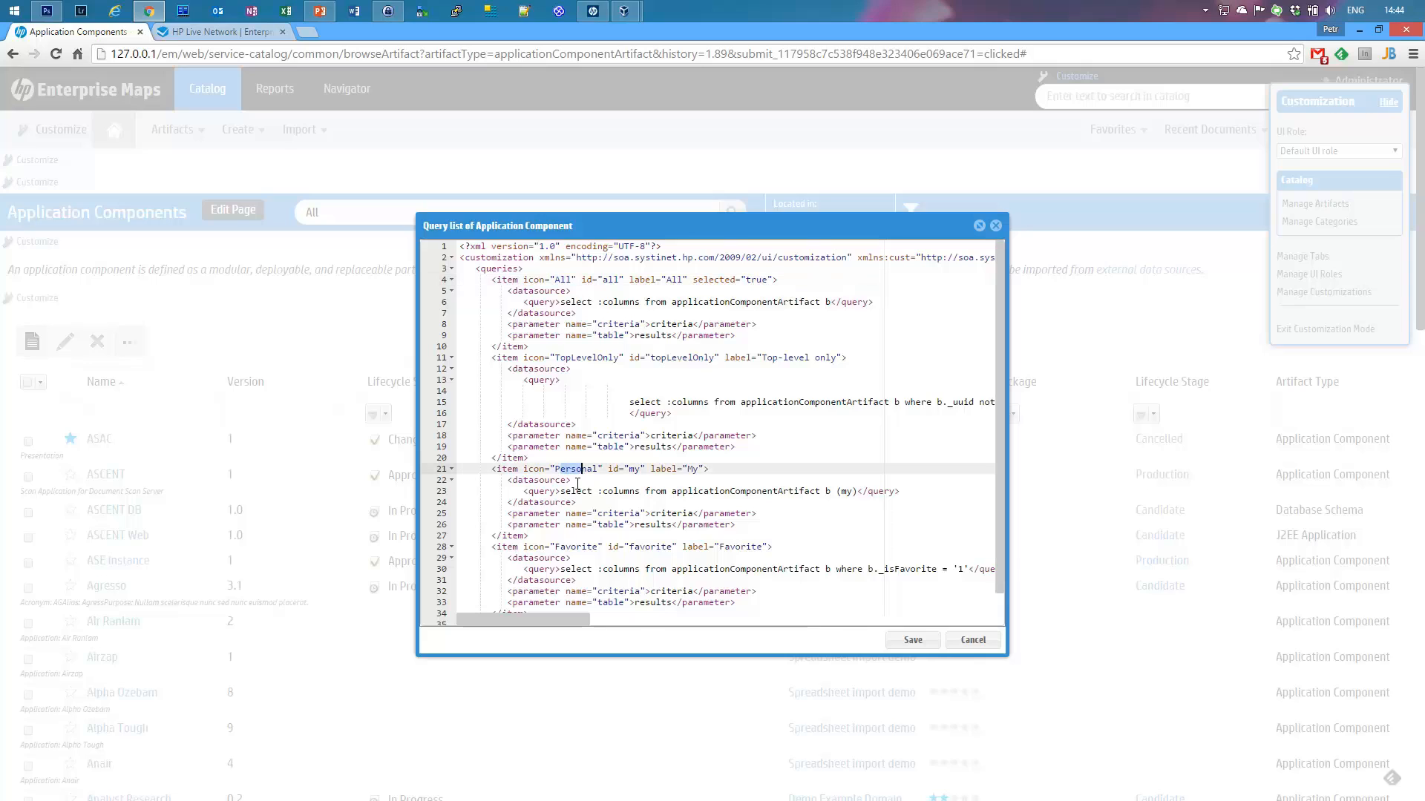
left_click_drag(564, 555, 605, 547)
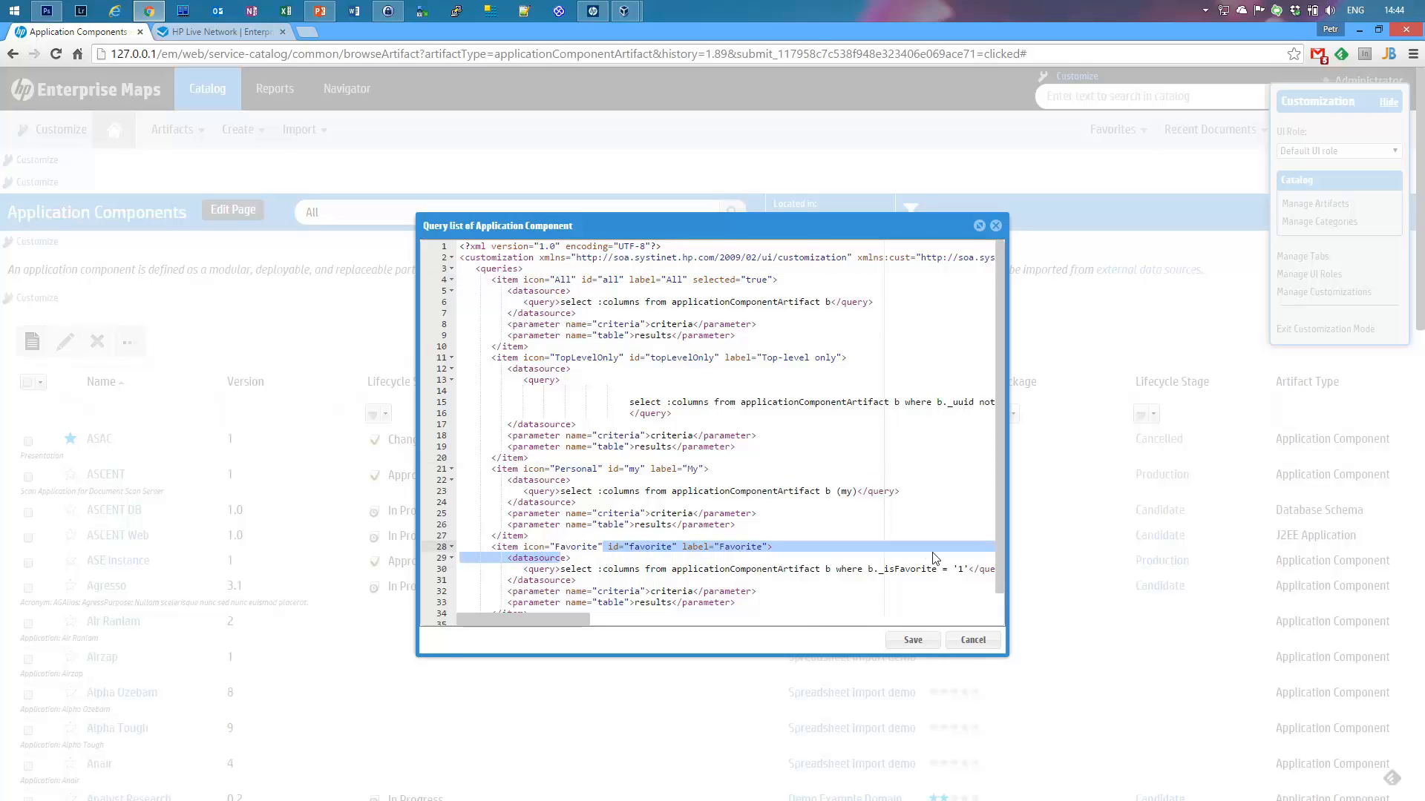
scroll(998, 568, "down", 1)
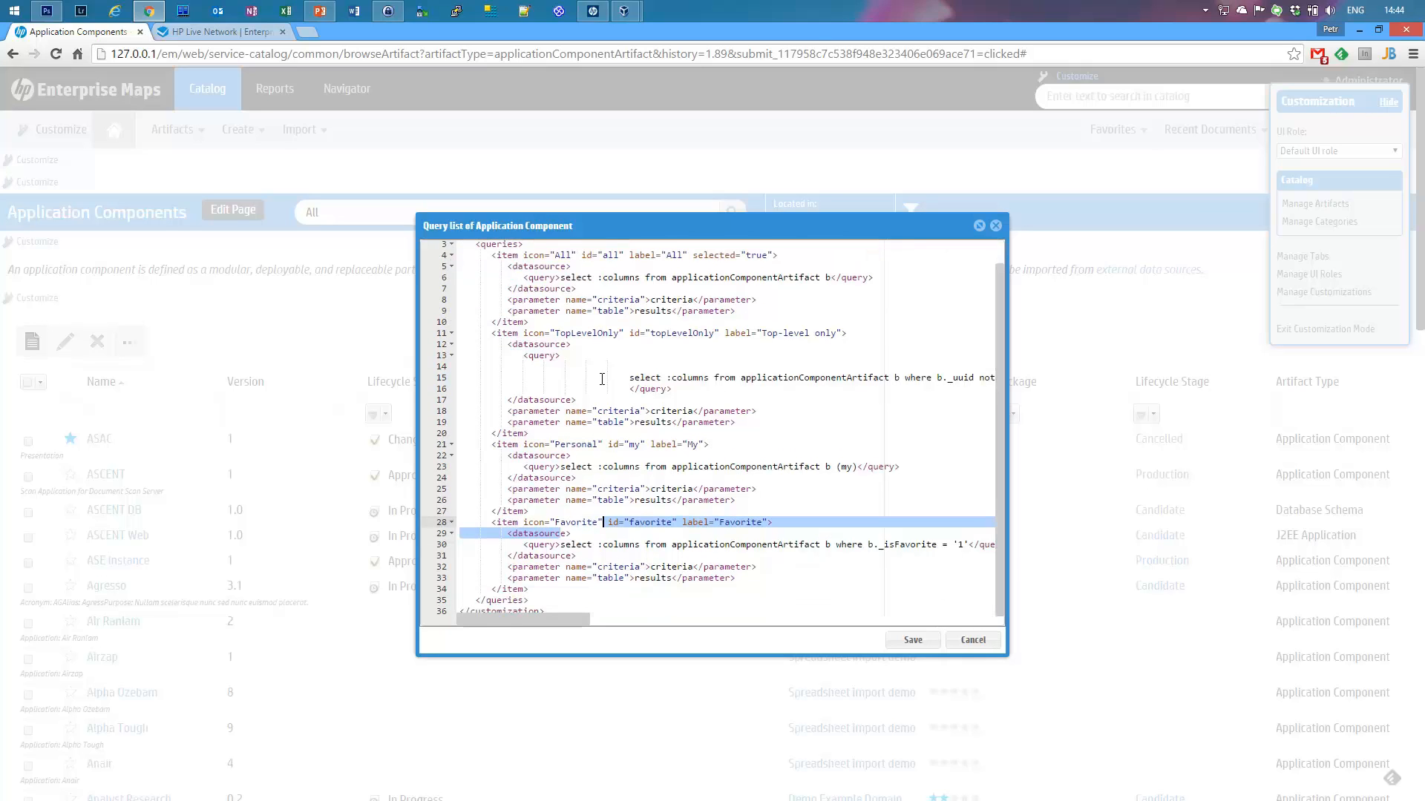
left_click_drag(558, 333, 622, 334)
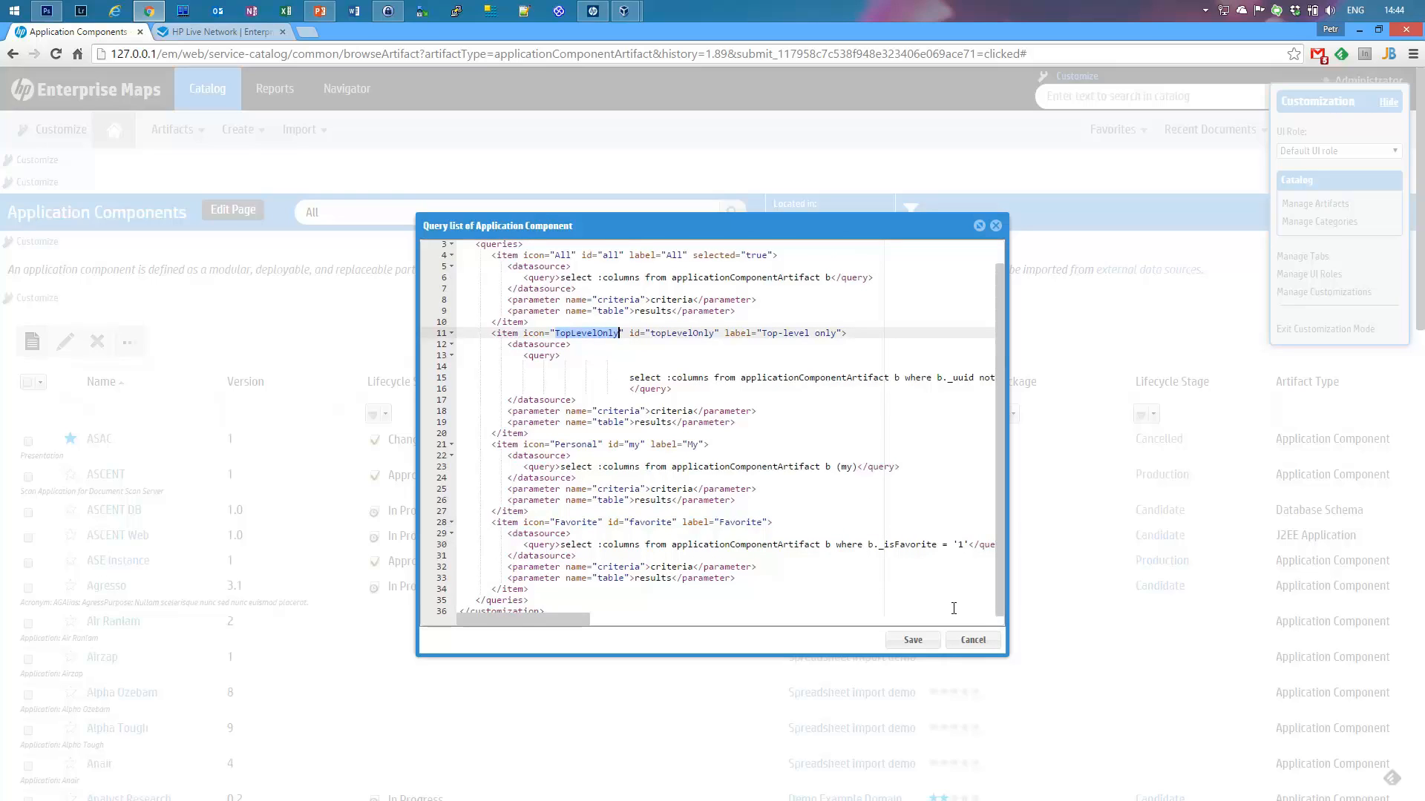
left_click(972, 641)
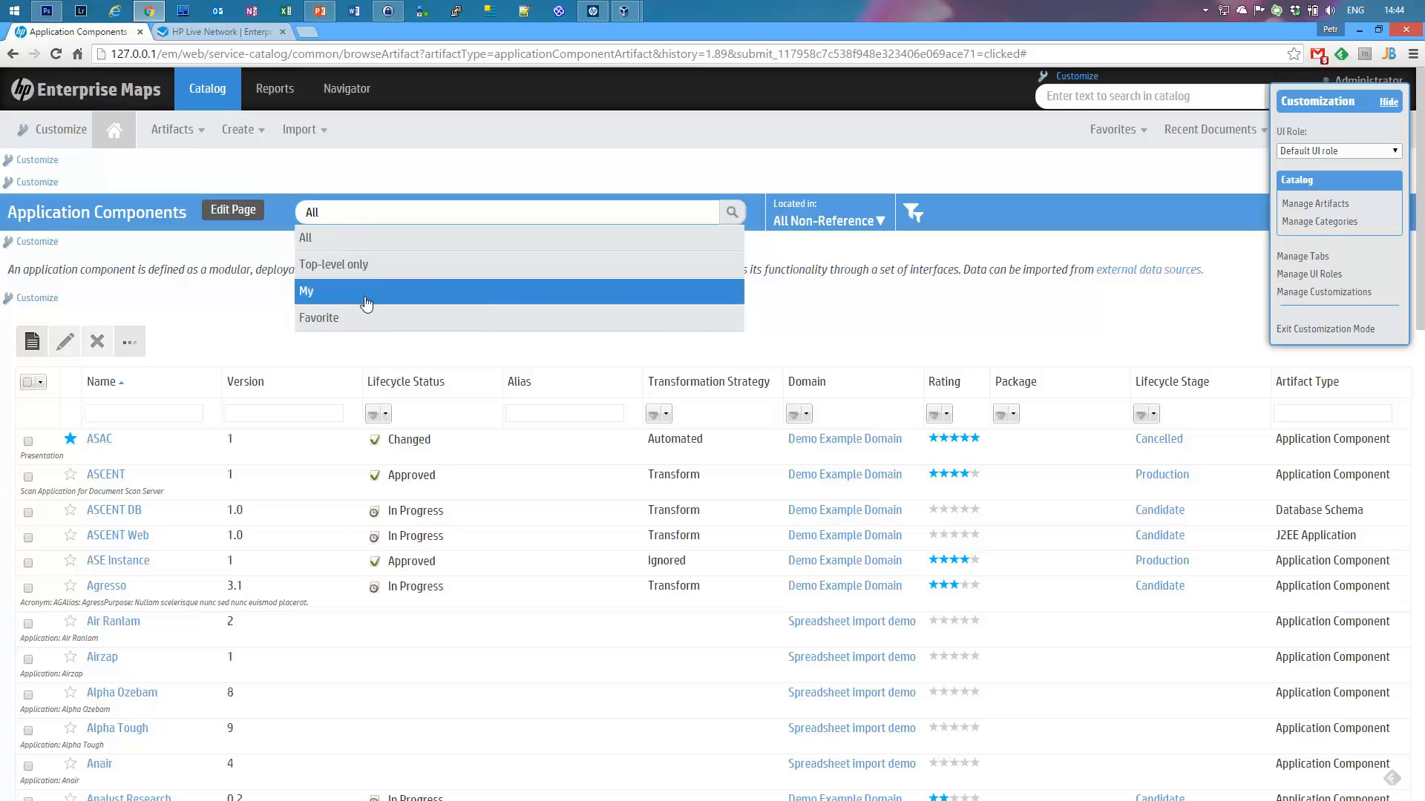
left_click(190, 311)
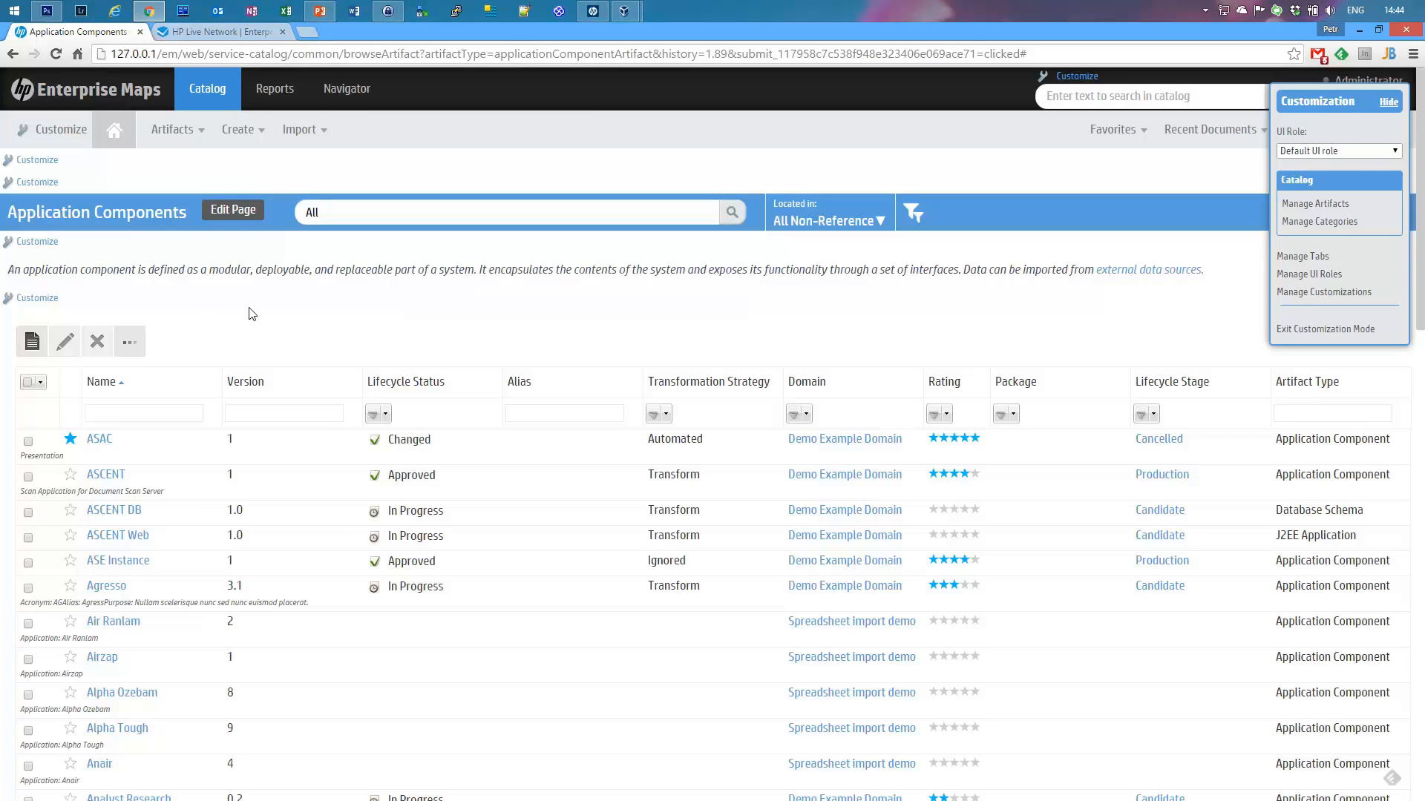
left_click(48, 303)
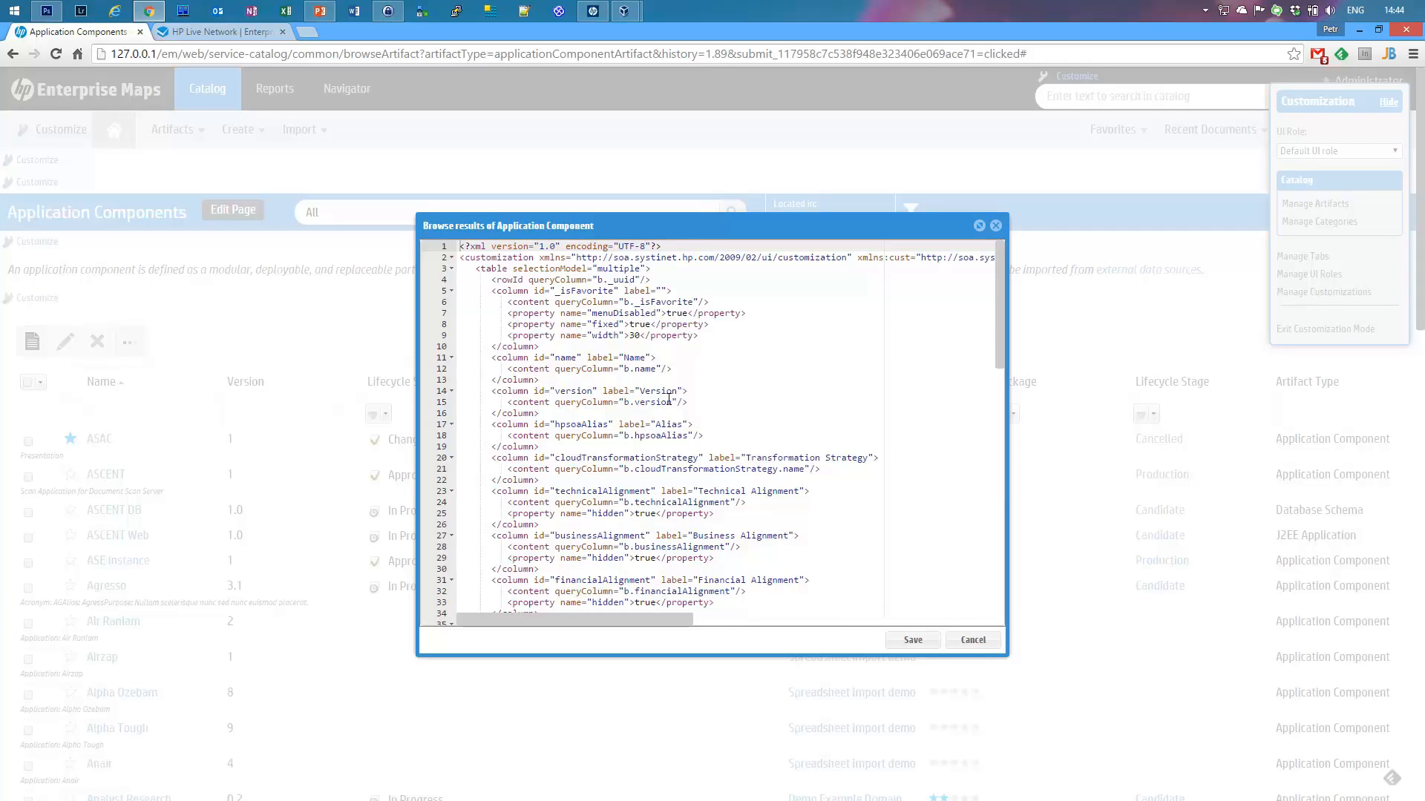
Step: Inspect the Name column query and Pending Tasks hidden setting, then cancel without changes
left_click_drag(619, 369, 646, 369)
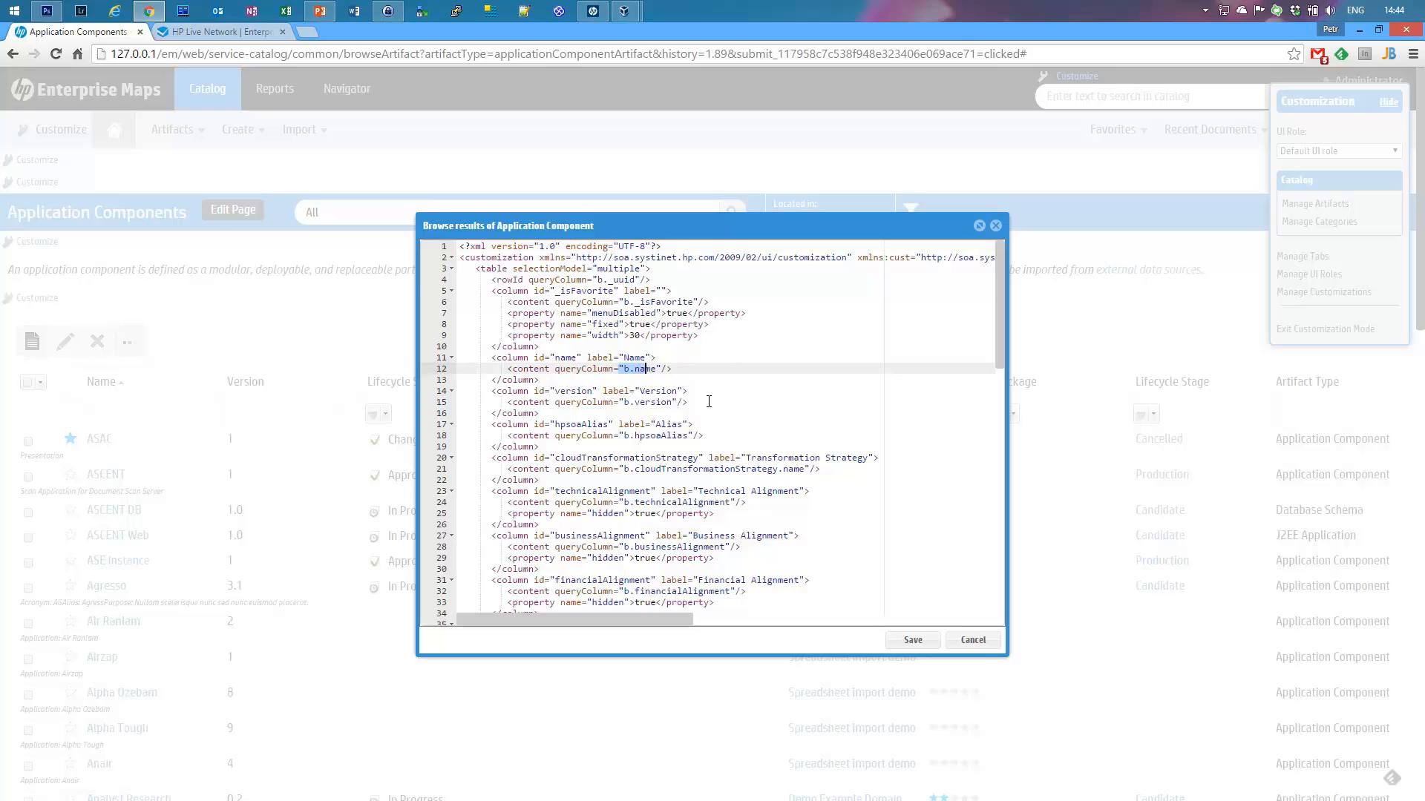
scroll(708, 401, "down", 2)
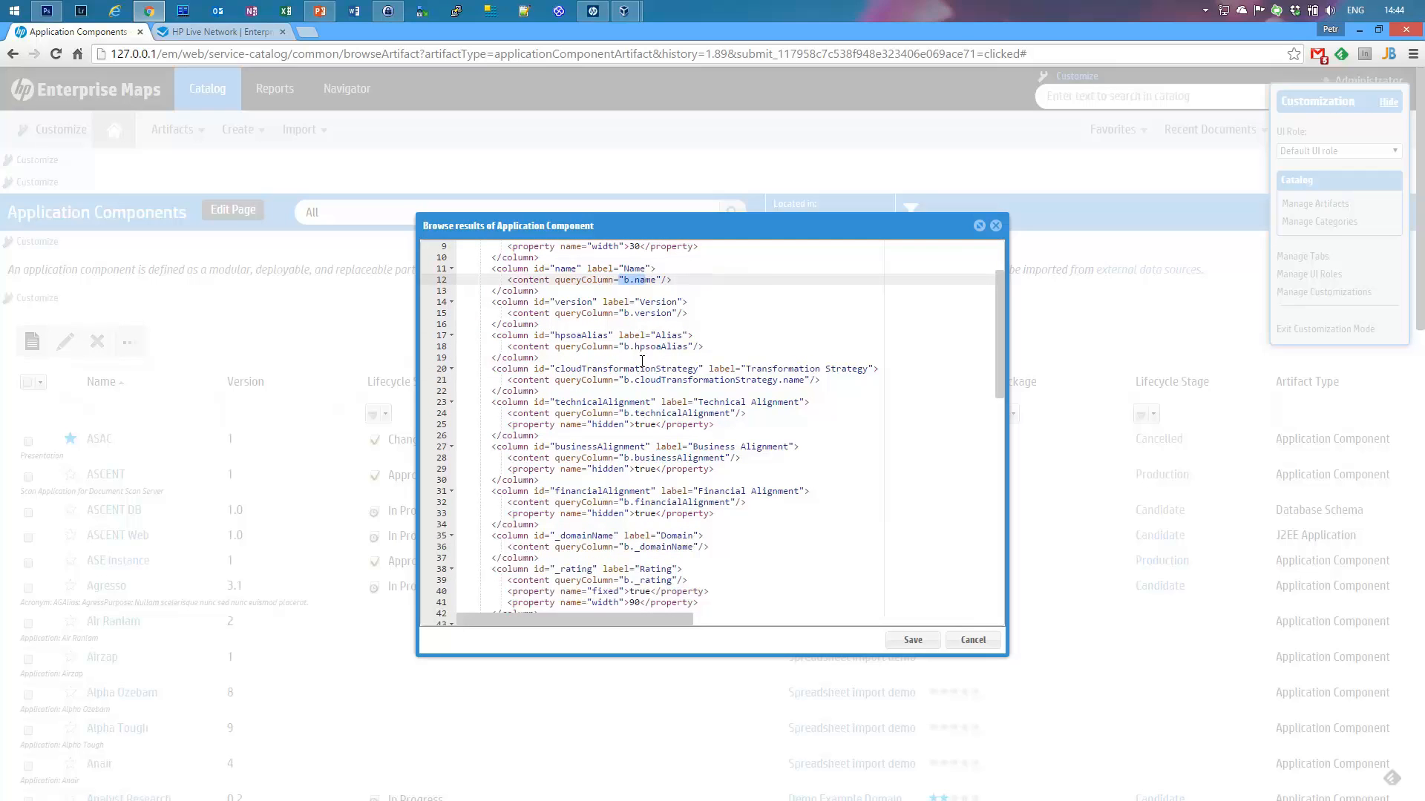
scroll(668, 377, "down", 2)
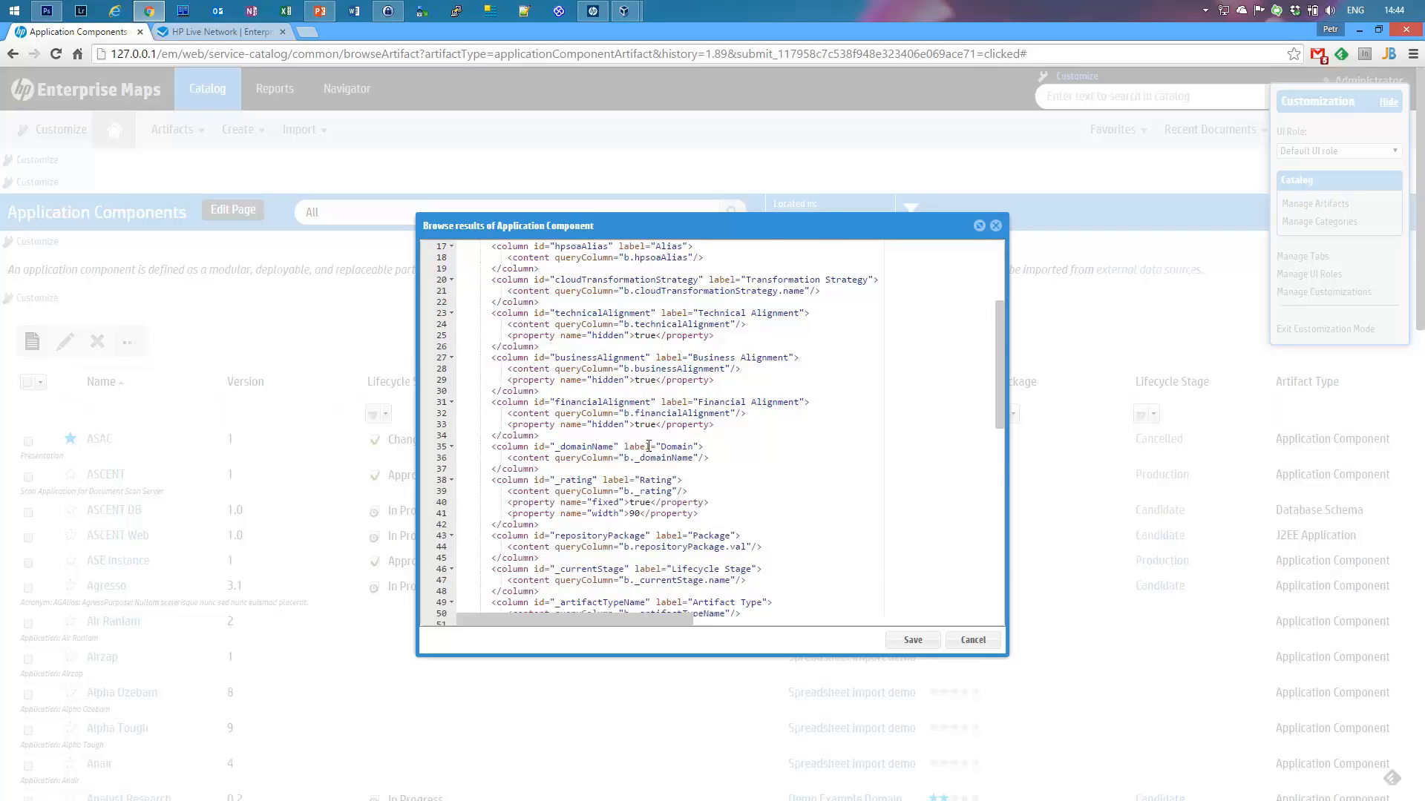
scroll(698, 460, "down", 4)
scroll(746, 479, "down", 2)
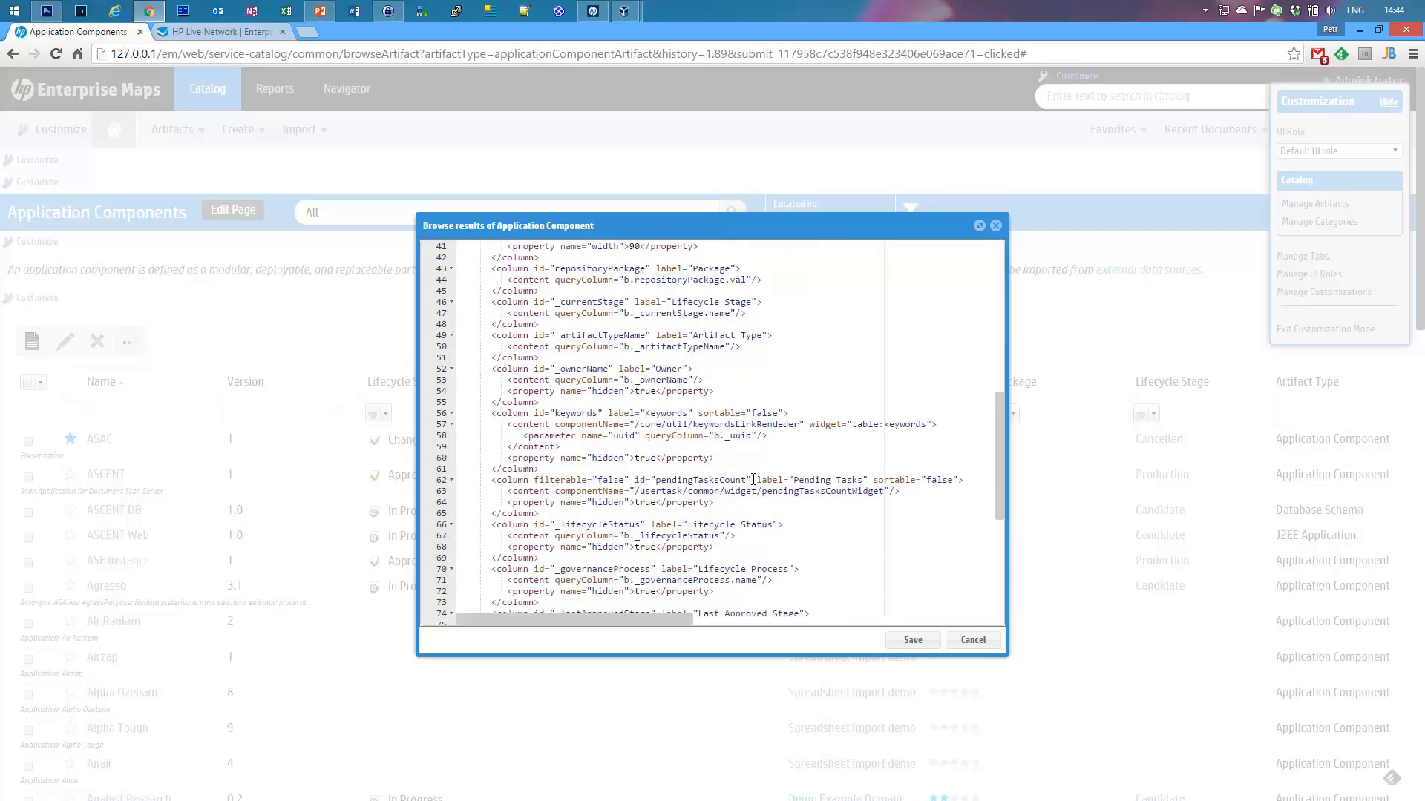
left_click_drag(509, 502, 717, 502)
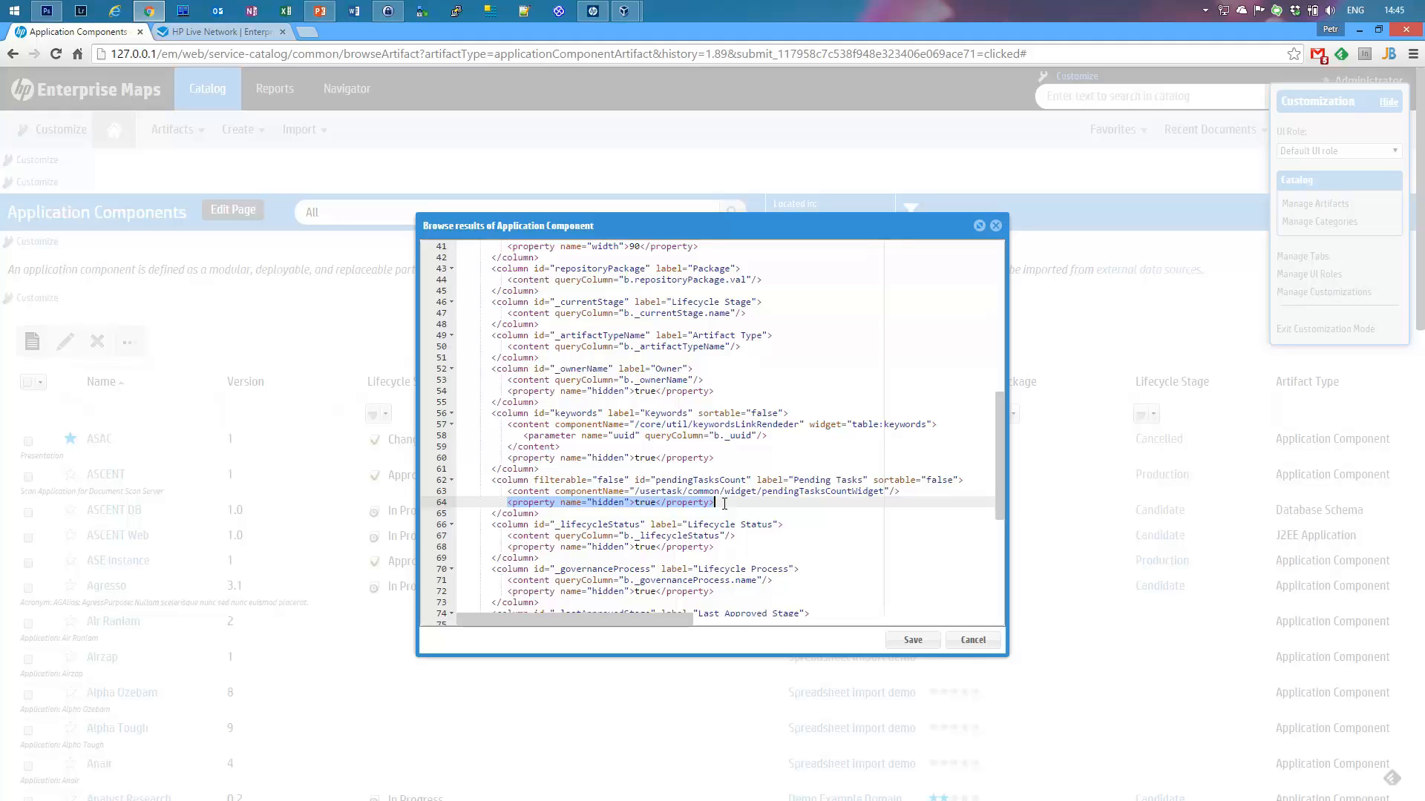
left_click(972, 640)
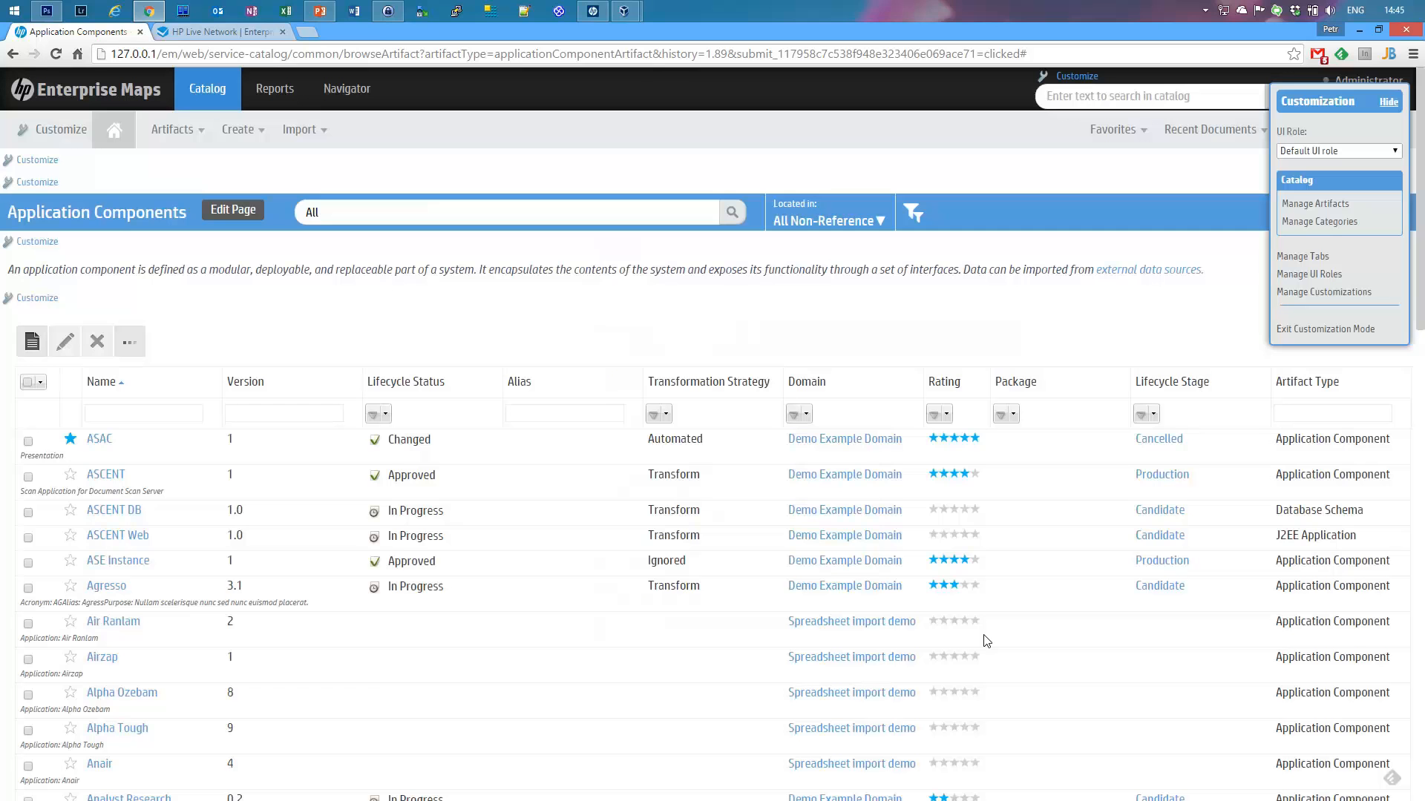
Step: Open the ASAC application component and launch its Edit Page layout editor for Application Component
left_click(97, 441)
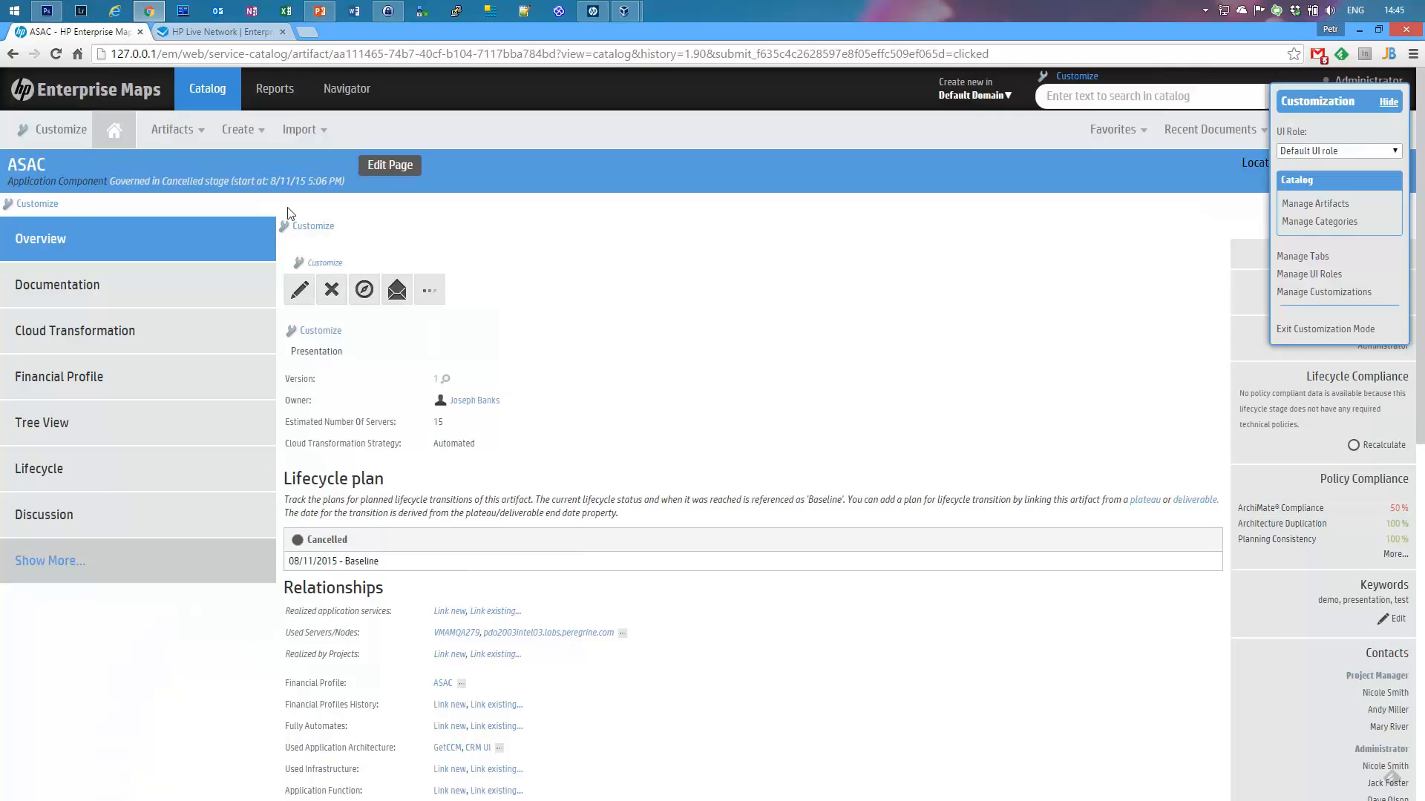
left_click(430, 290)
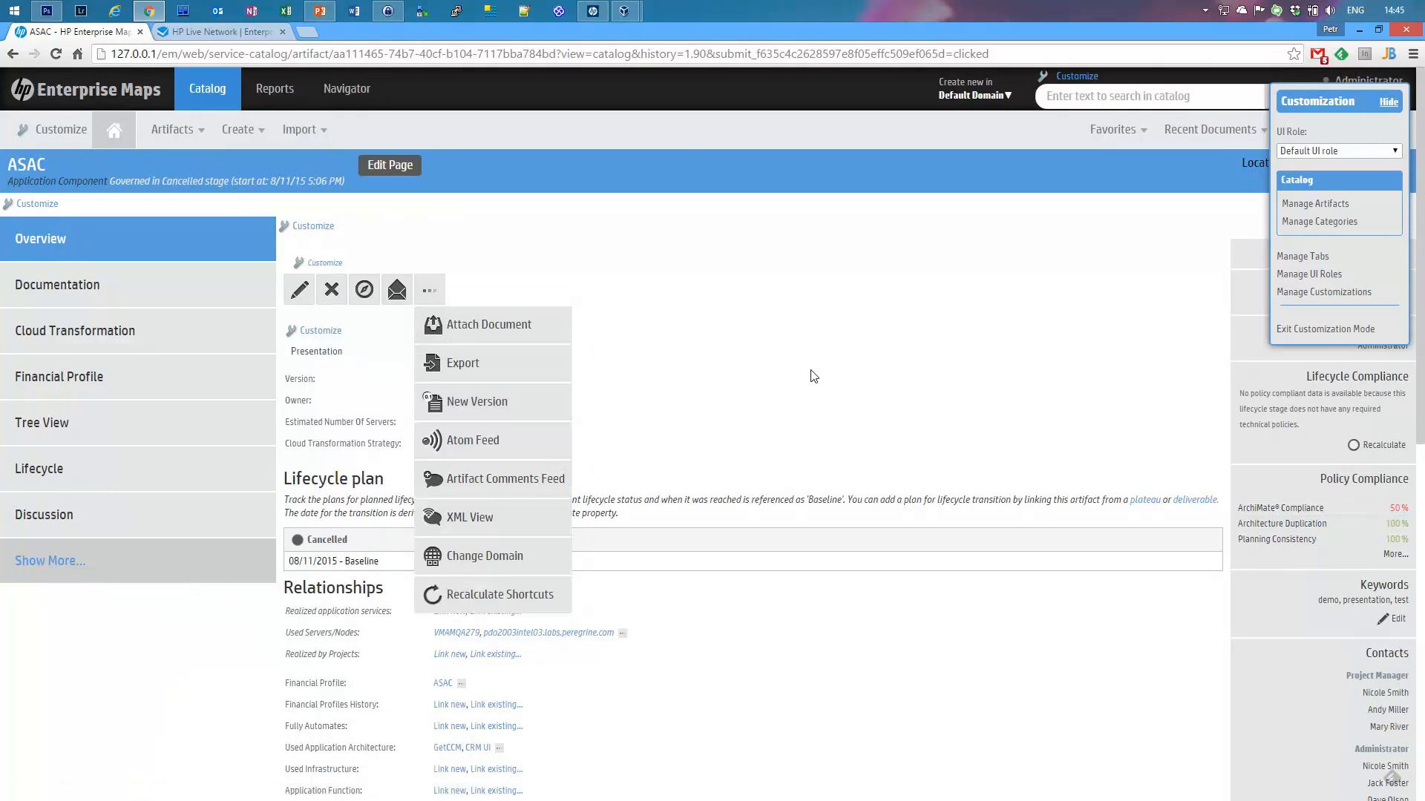
left_click(799, 348)
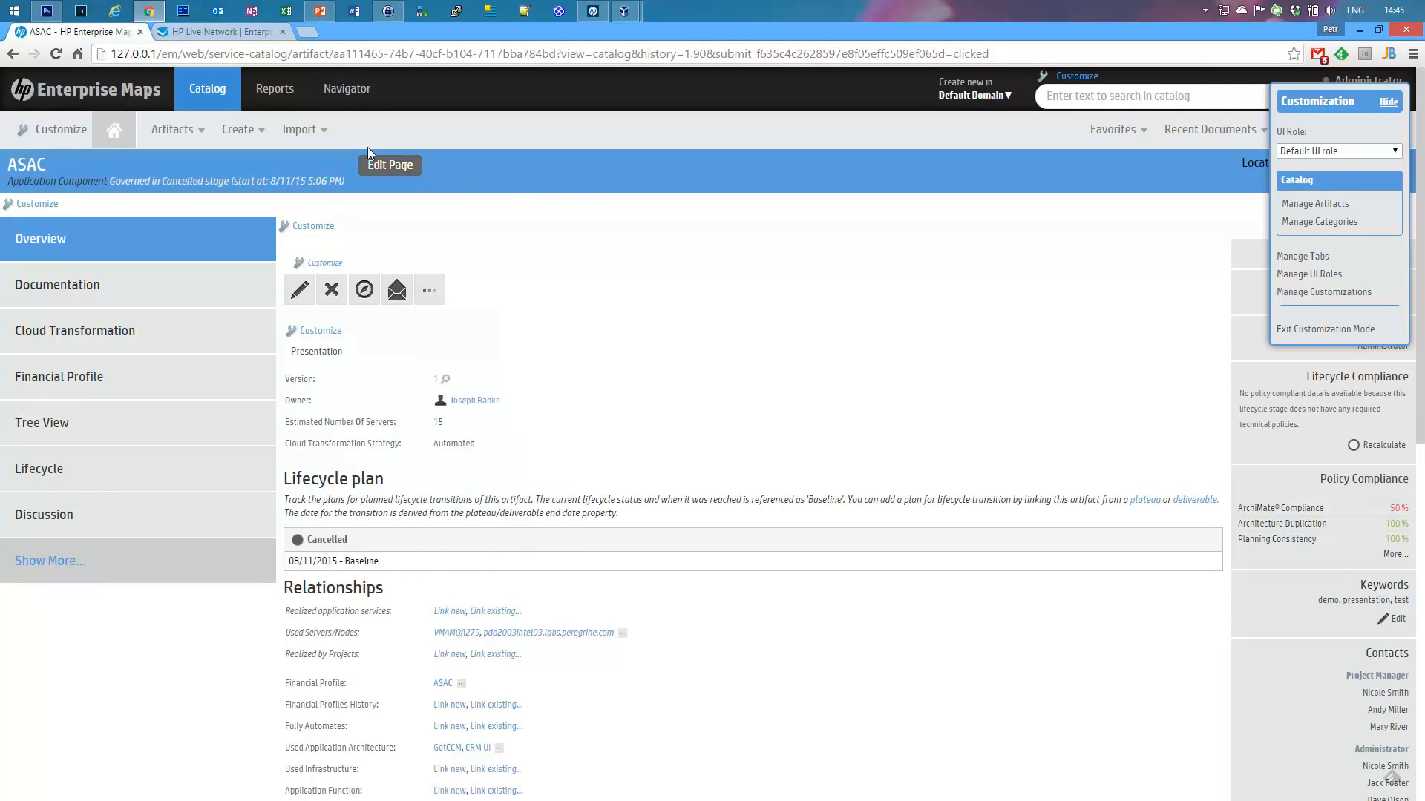
left_click(387, 170)
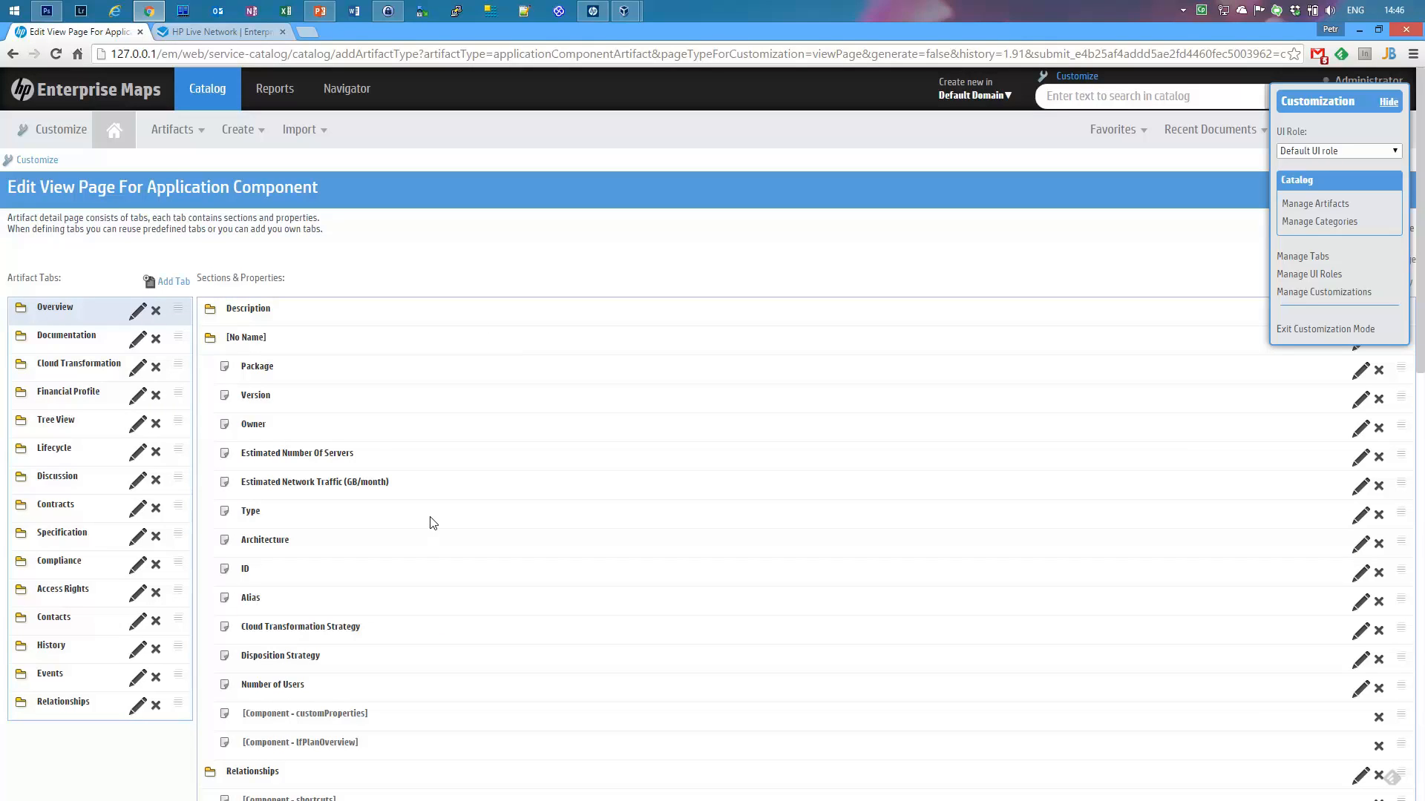
Step: Open ASAC from Application Components in a second browser tab, then return to the view page editor
left_click(180, 143)
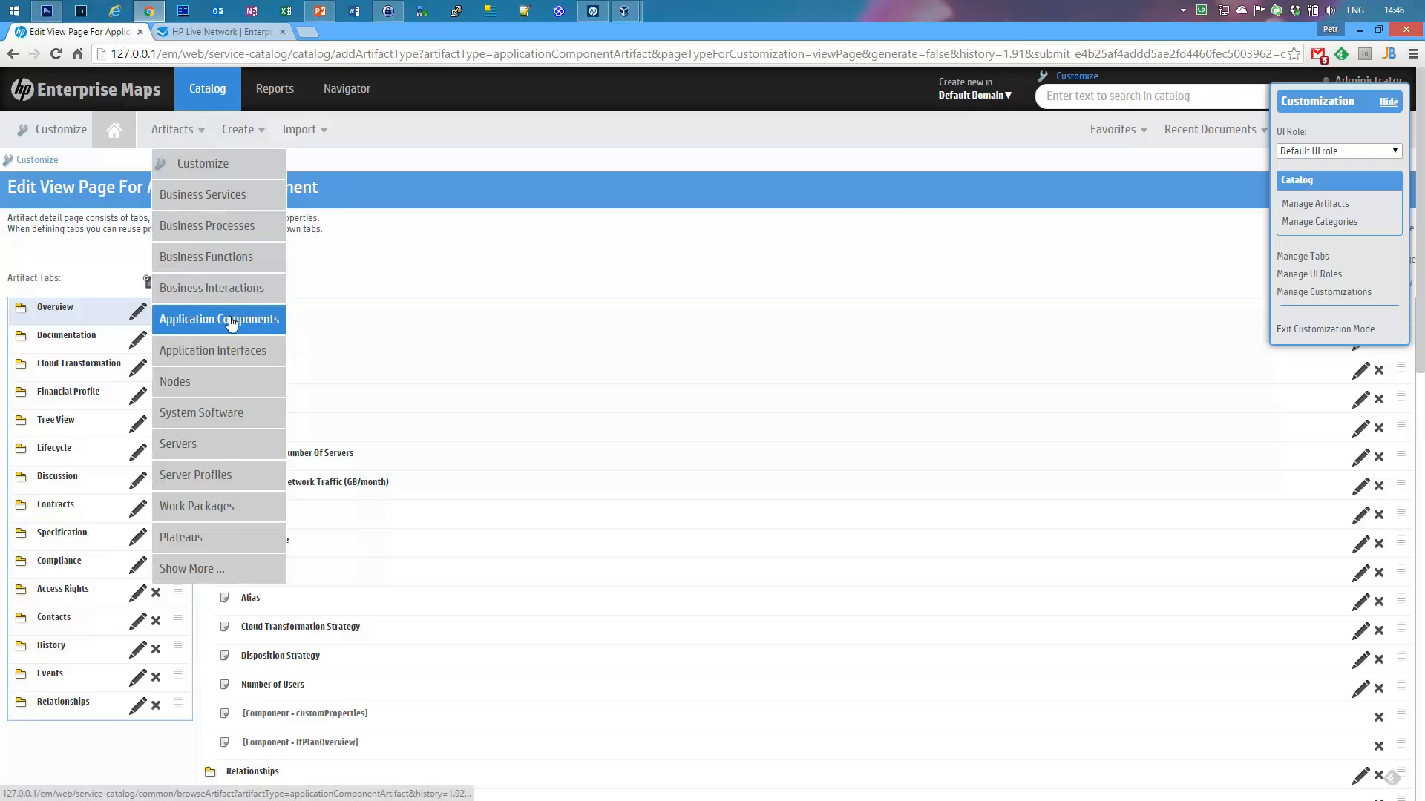
middle_click(237, 326)
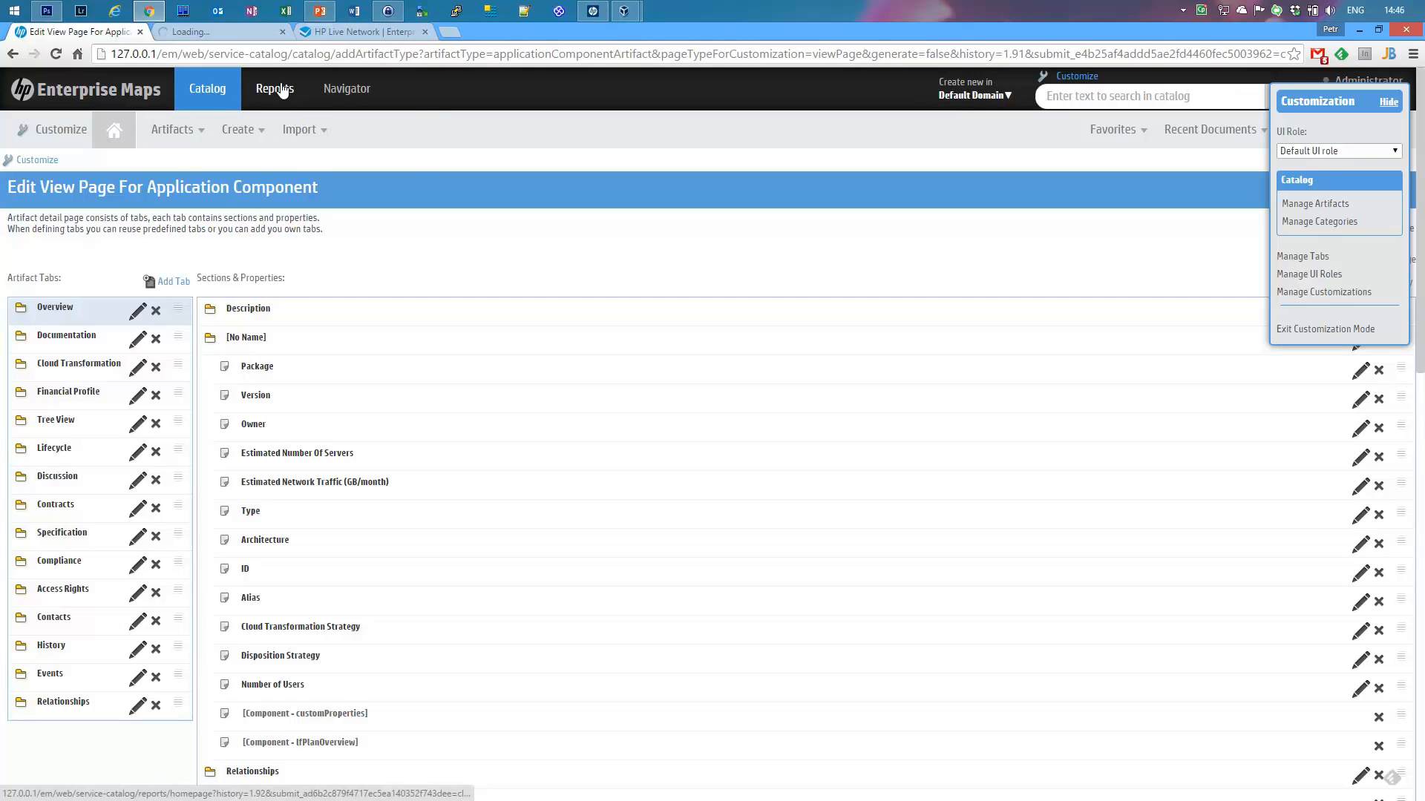
left_click(215, 35)
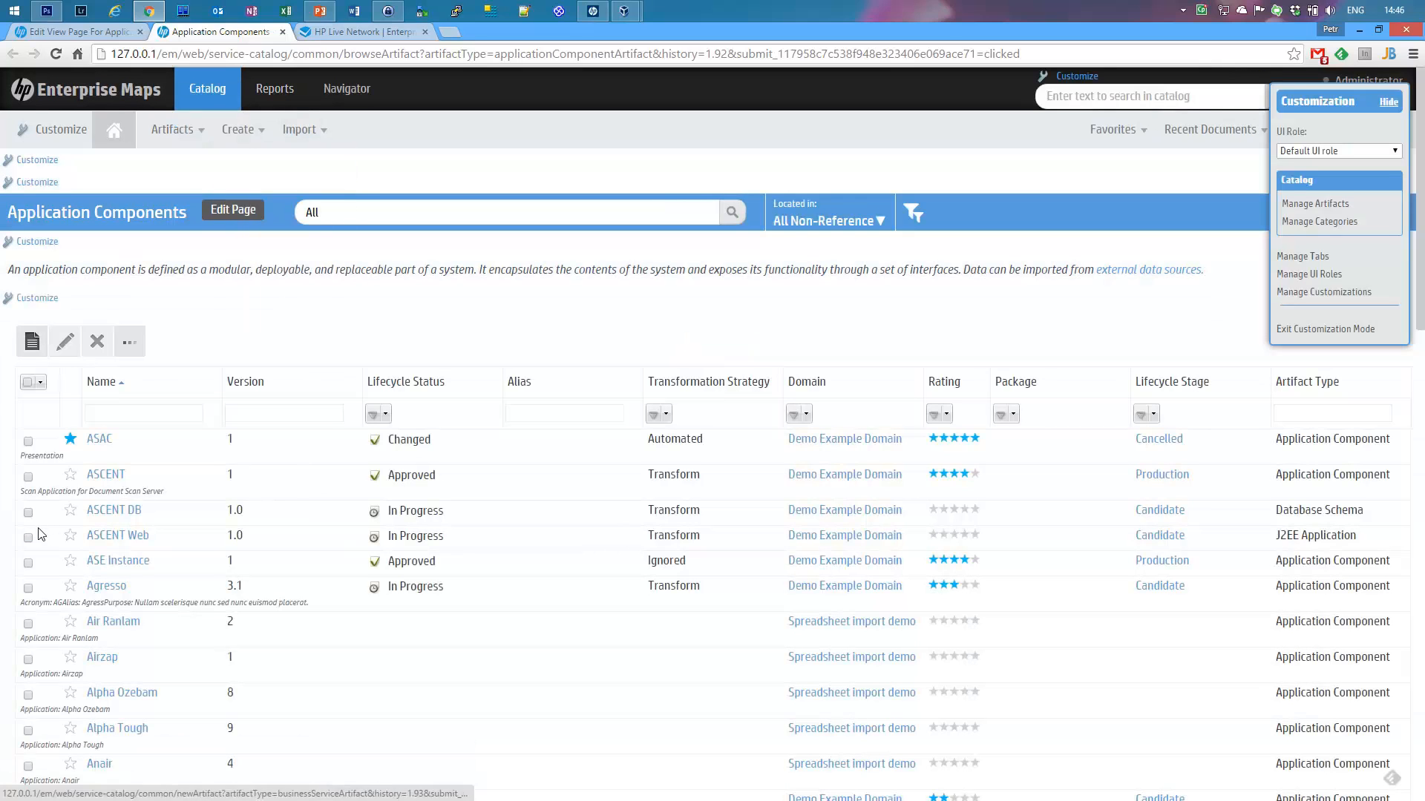
left_click(95, 442)
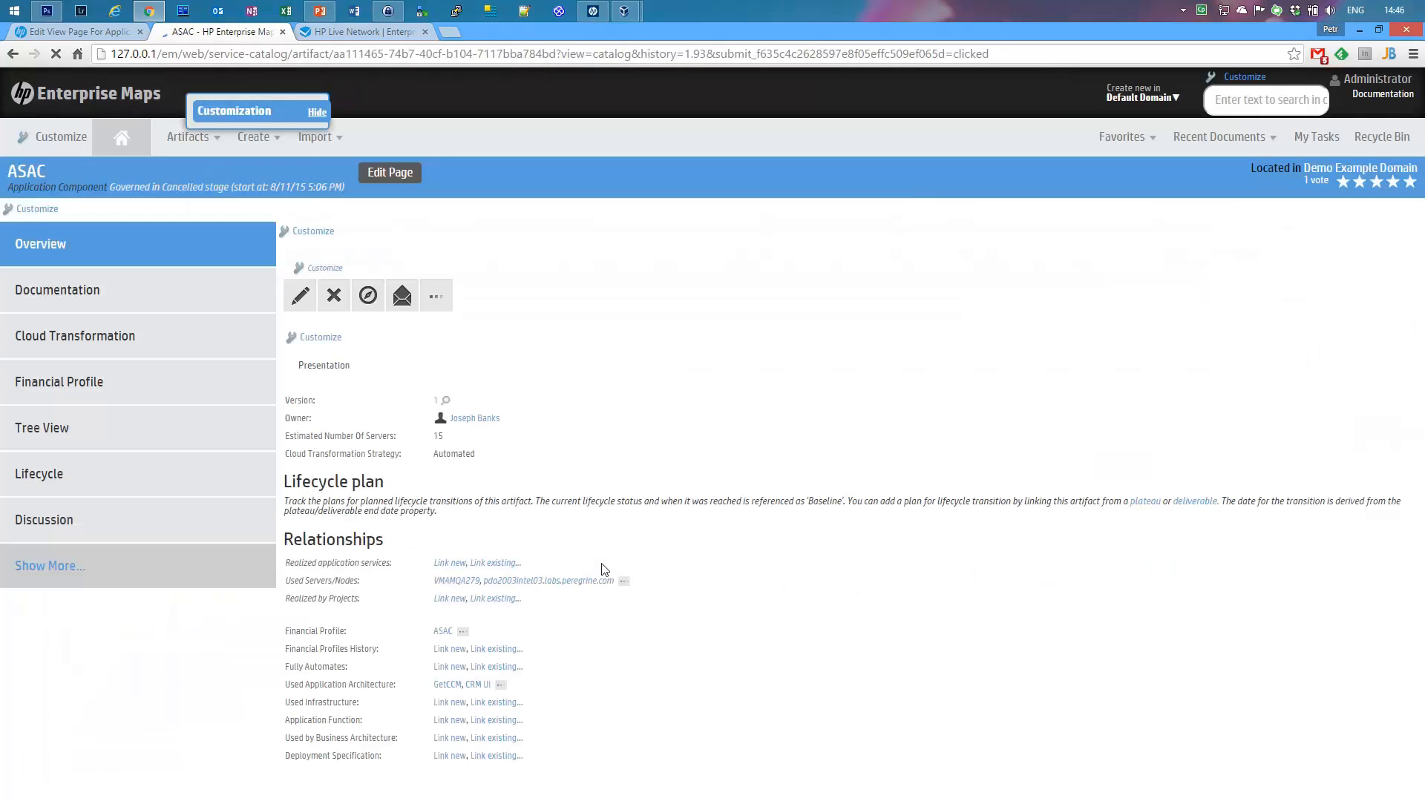
left_click(57, 33)
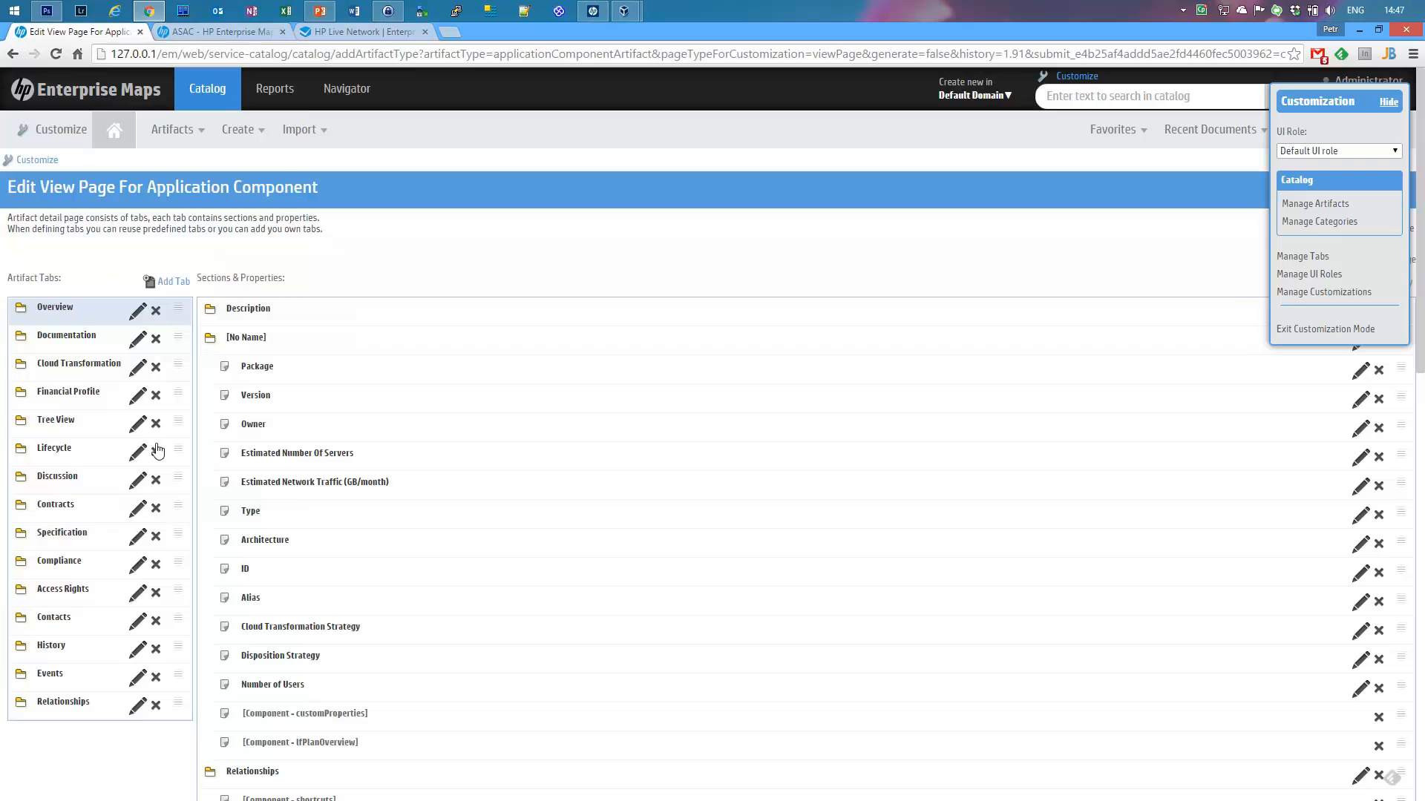
left_click(196, 33)
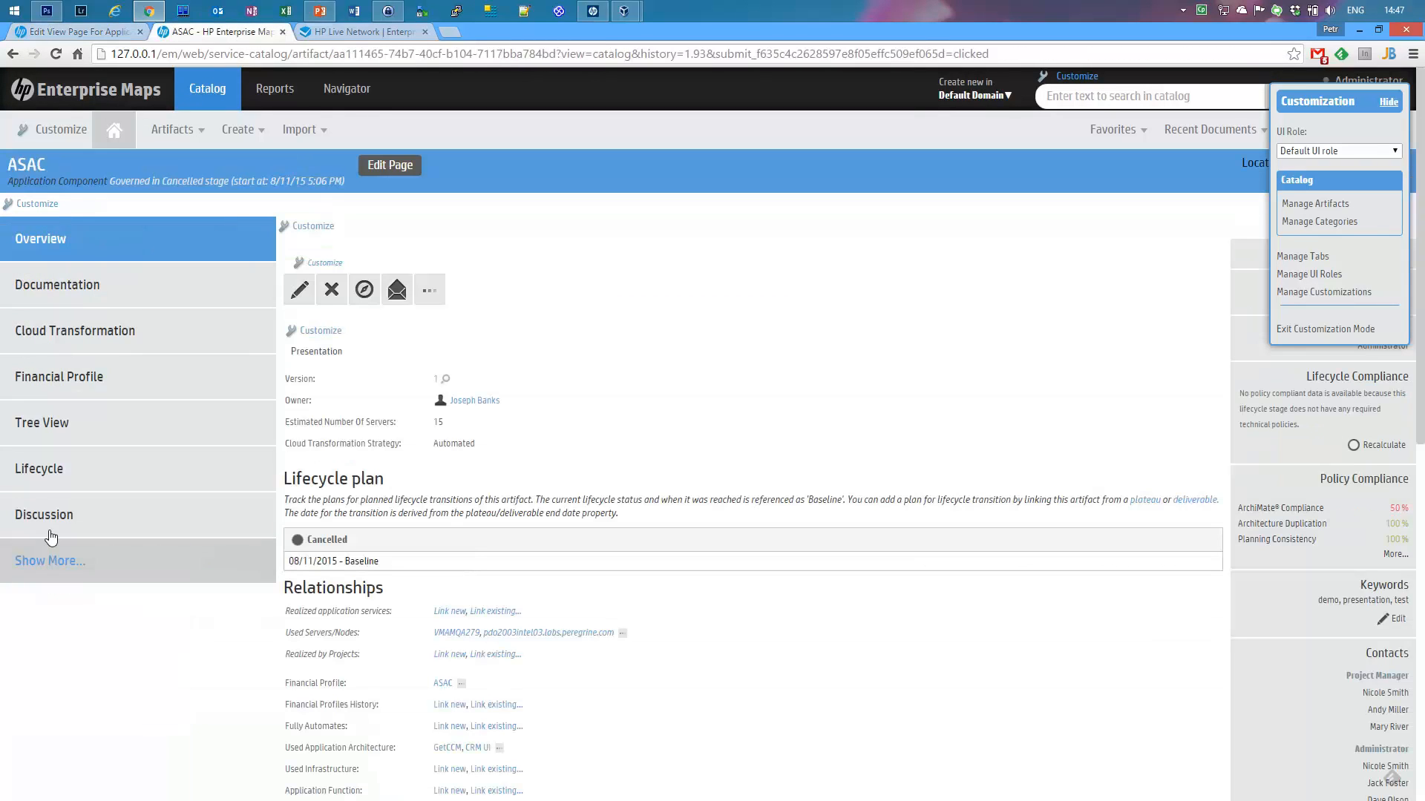
left_click(57, 32)
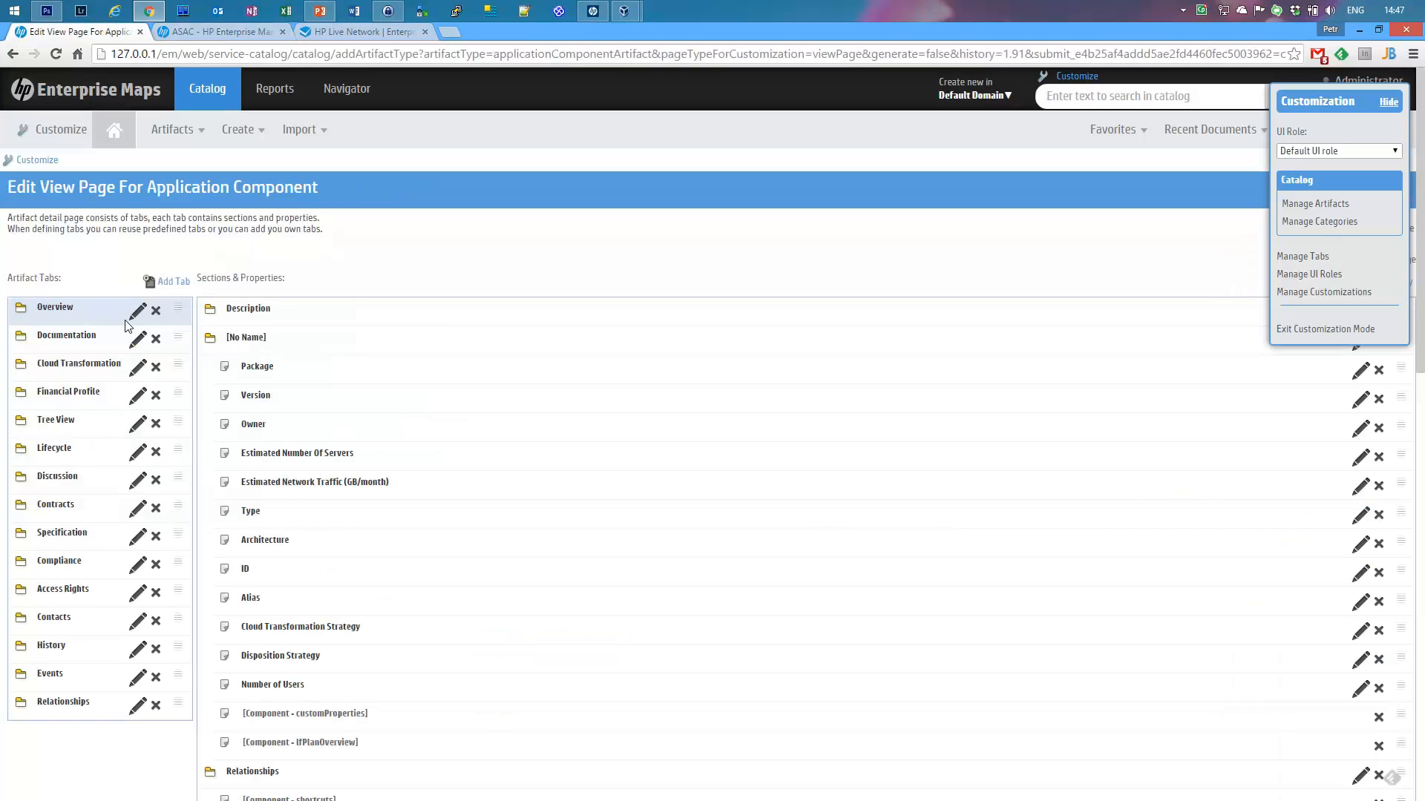
Step: Try adding and renaming tabs without changes, then drag Specification between Lifecycle and Discussion
left_click(181, 284)
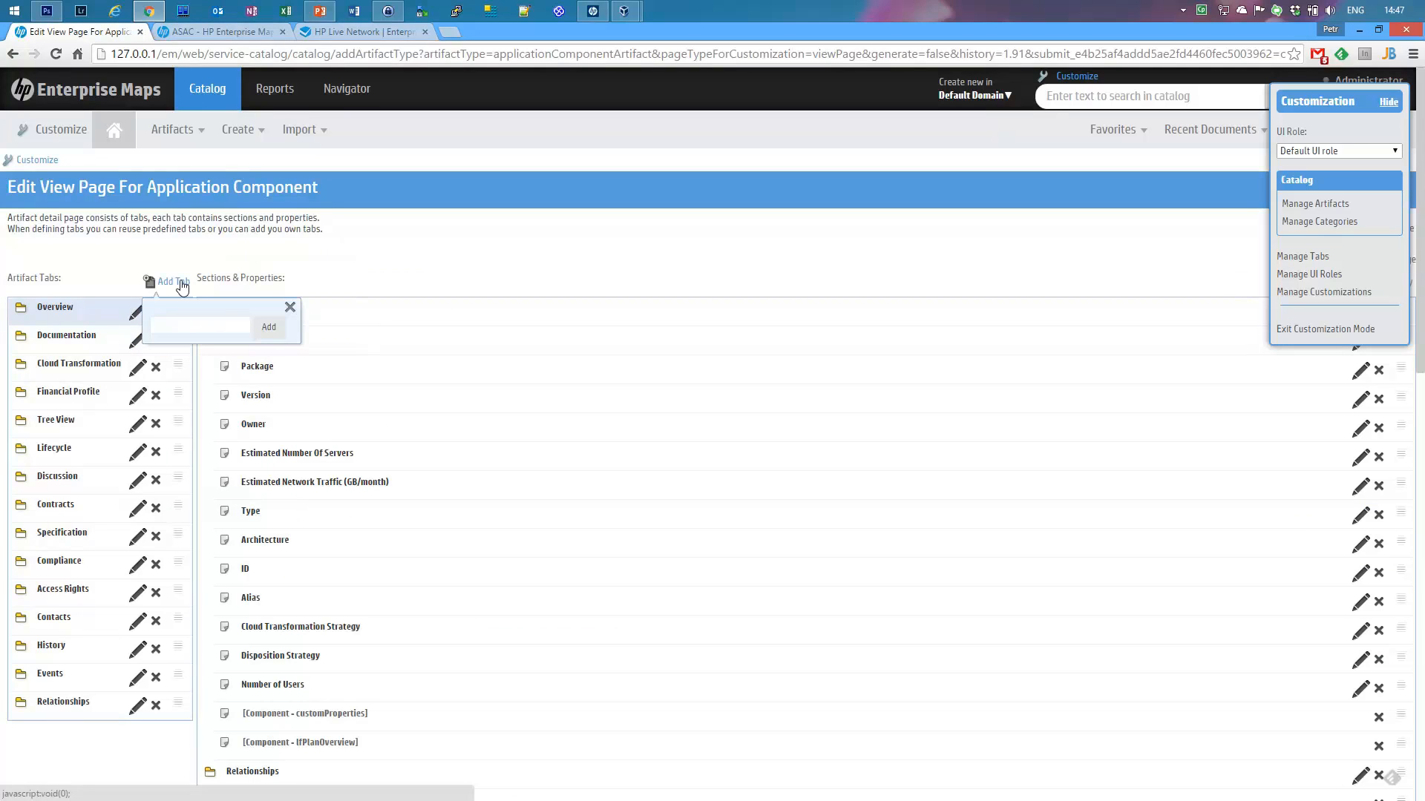
left_click(290, 306)
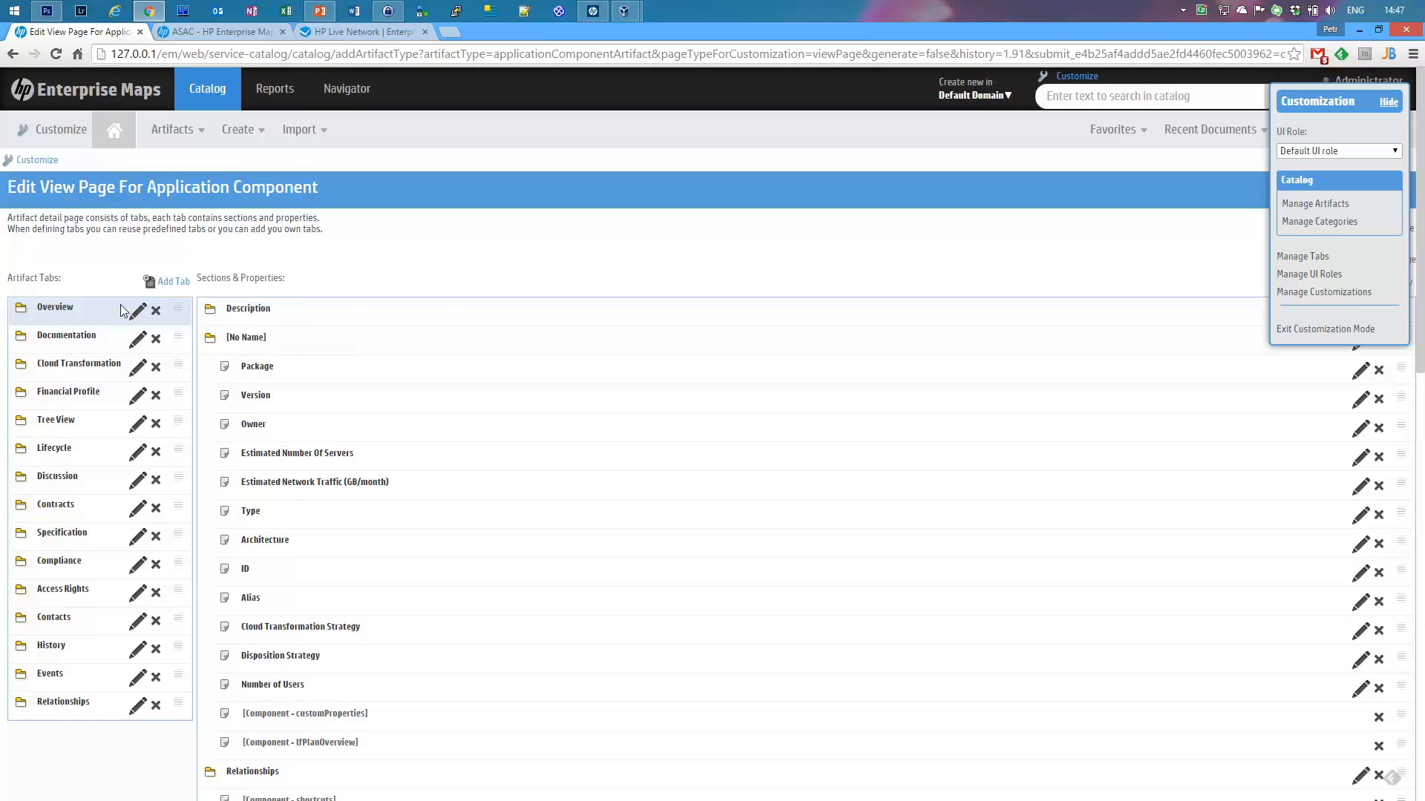
left_click(138, 311)
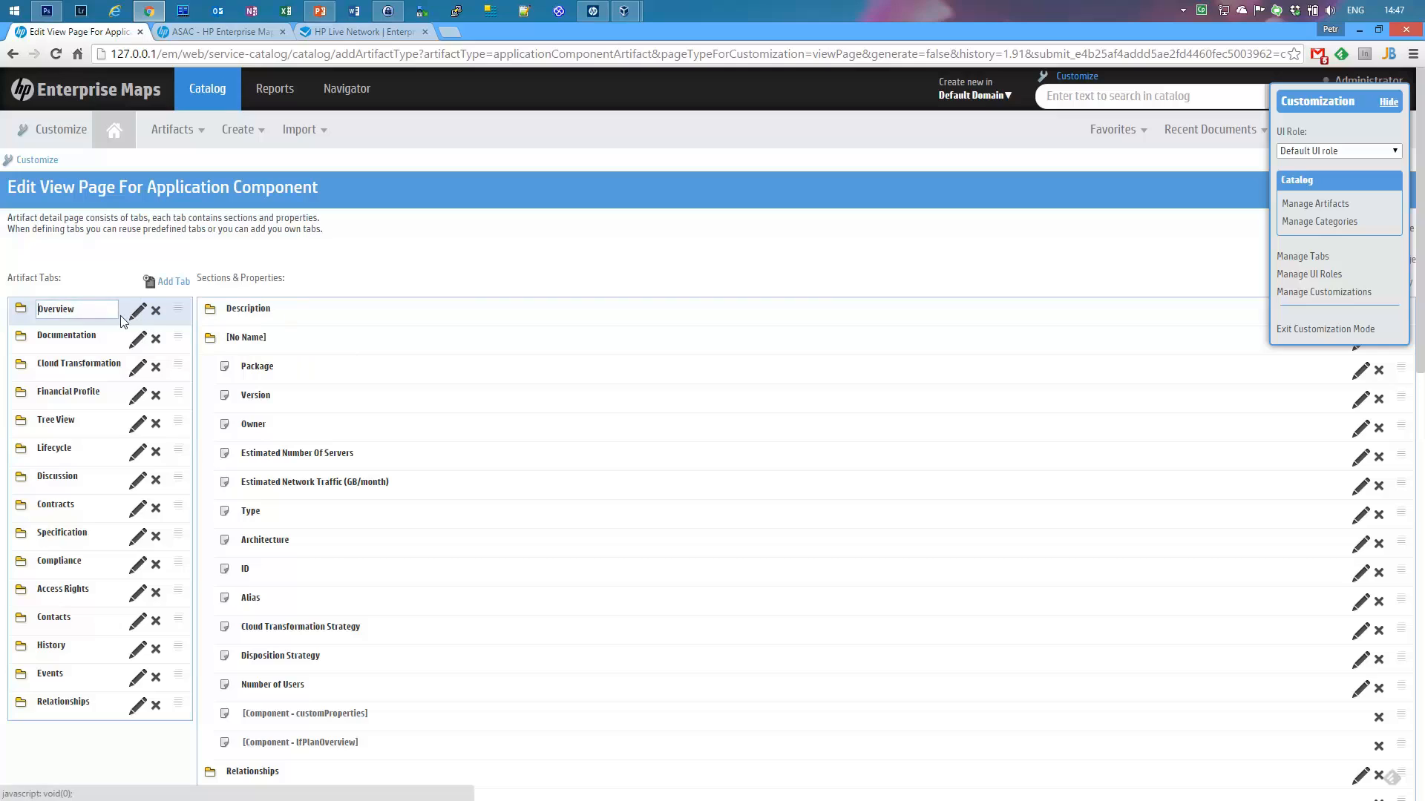
left_click(89, 271)
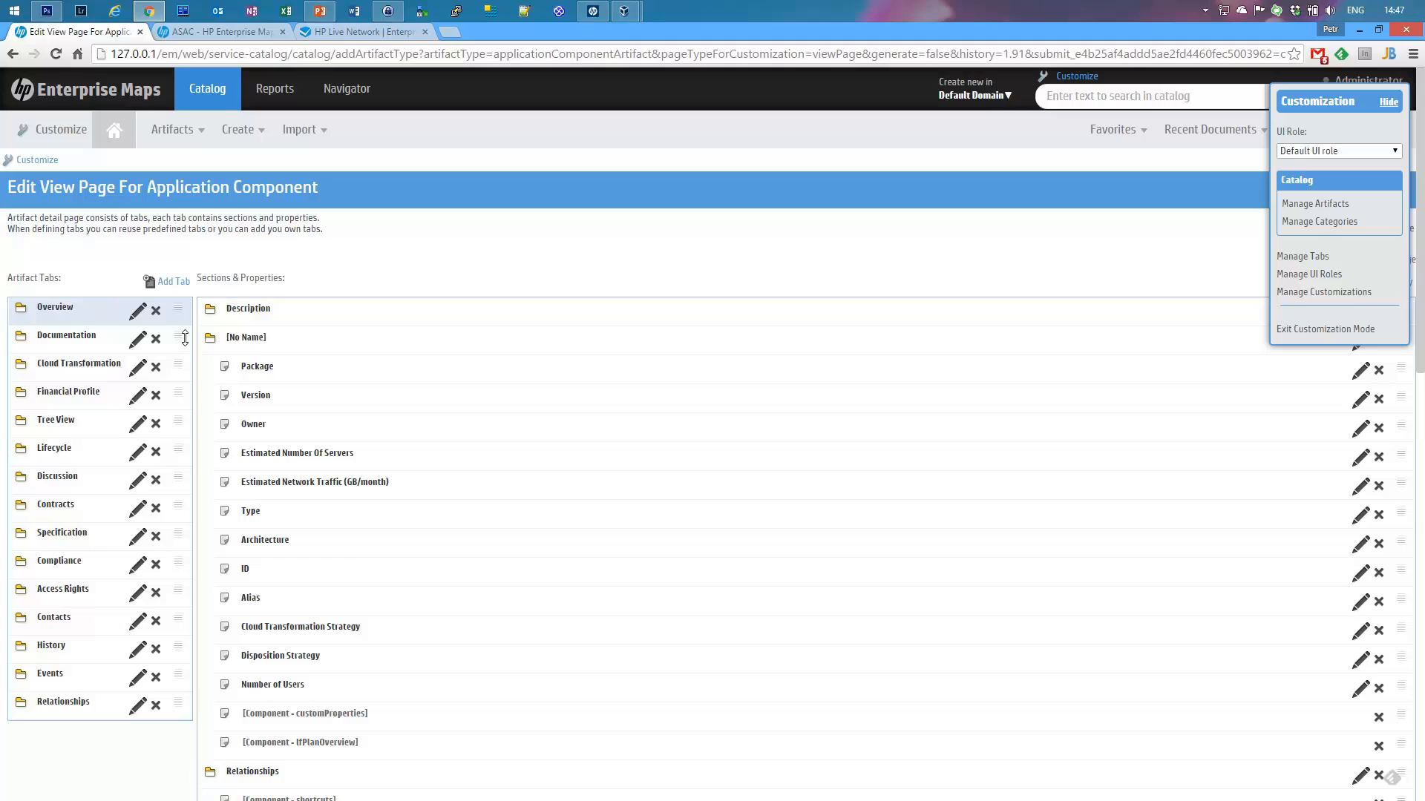
mouse_move(184, 338)
left_mouse_down()
mouse_move(182, 390)
mouse_move(187, 338)
left_mouse_up()
left_click(223, 32)
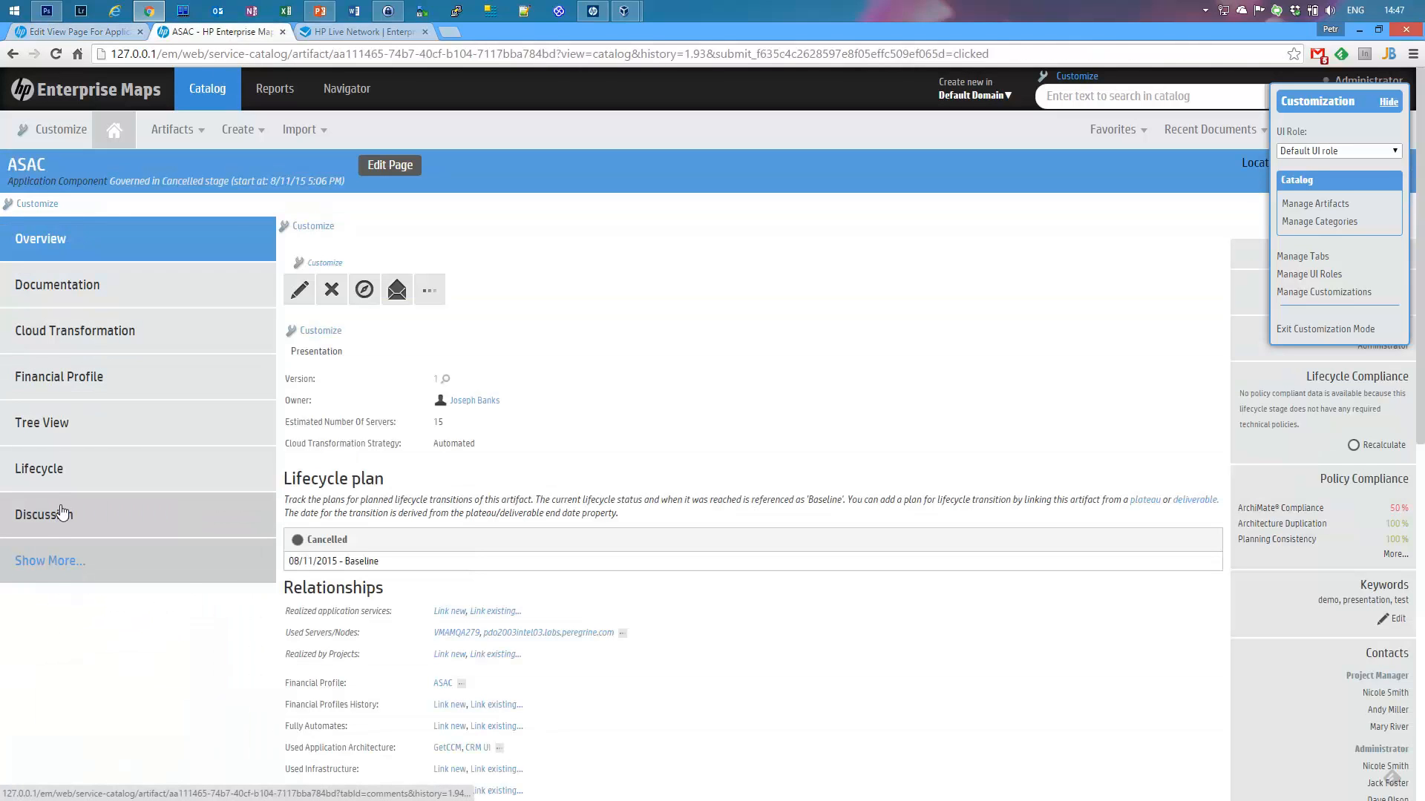
left_click(79, 31)
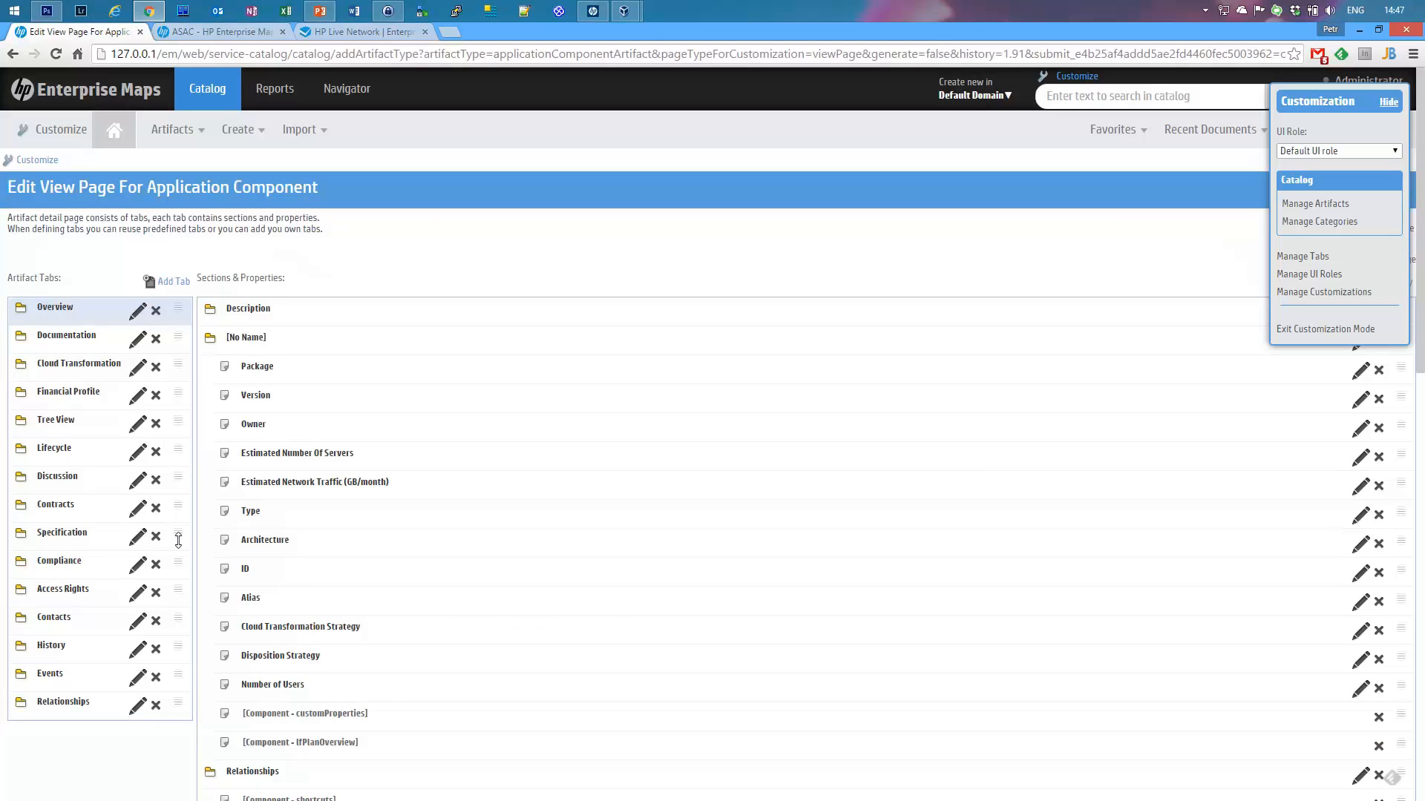
left_click_drag(178, 530, 175, 474)
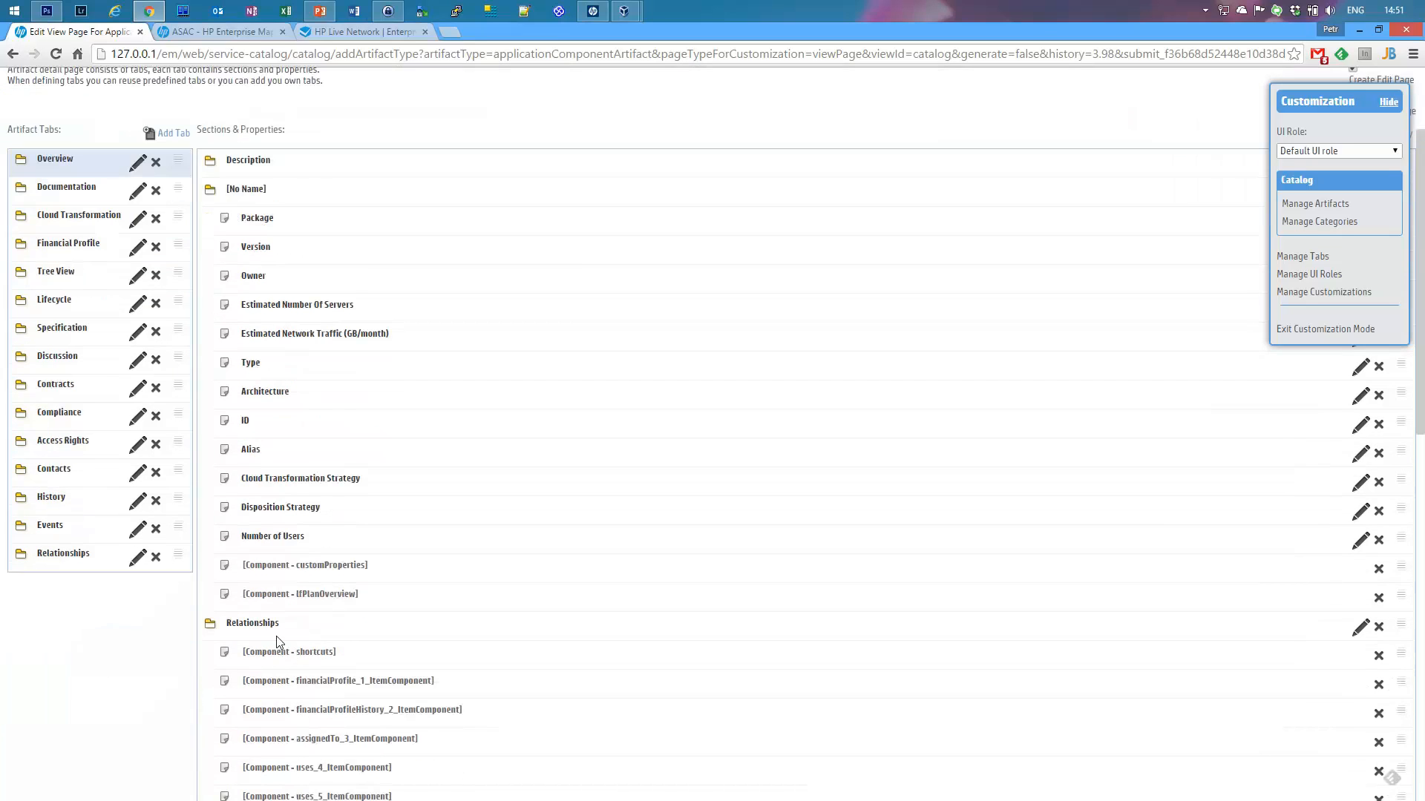
Step: On the ASAC page, highlight the Presentation properties and Relationships section while explaining them
left_click(180, 32)
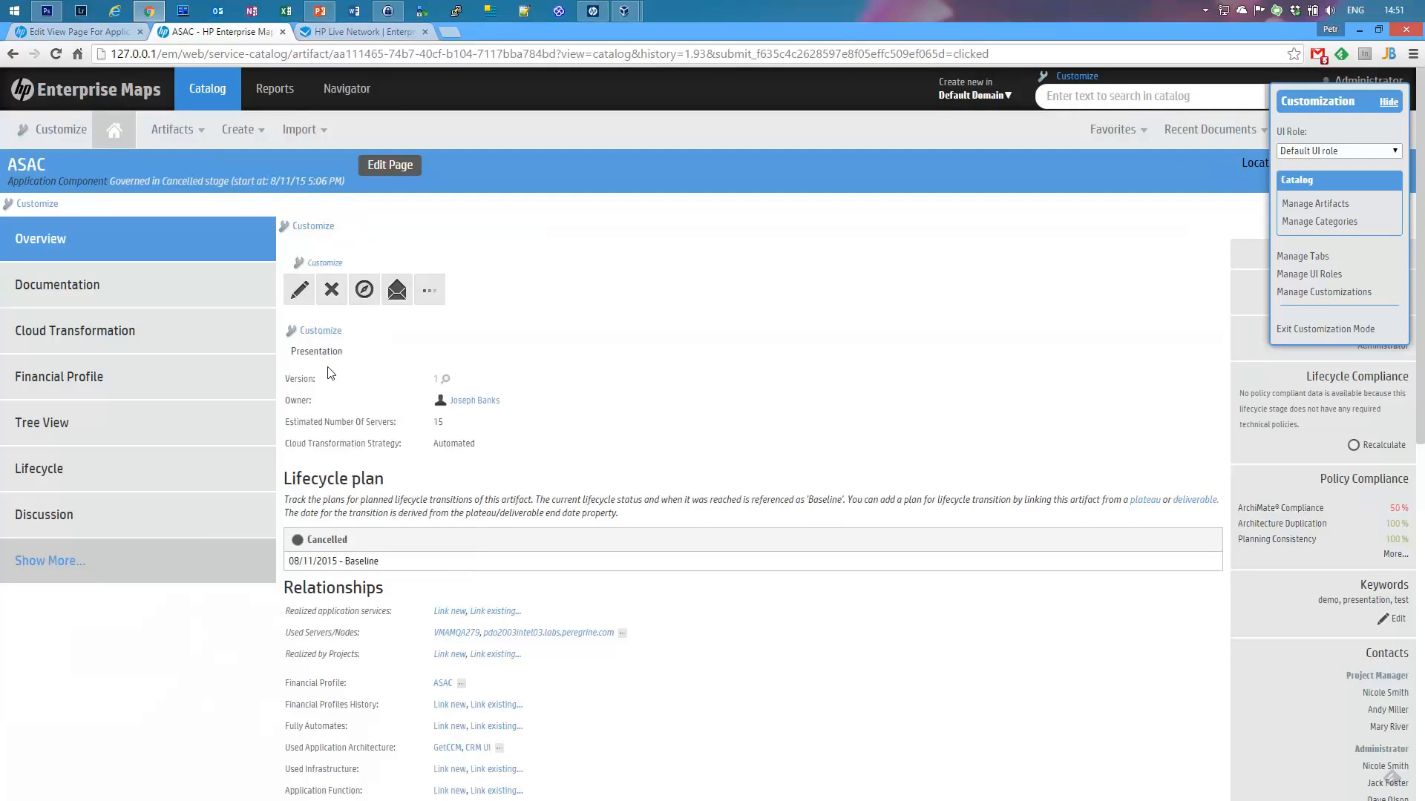
left_click_drag(296, 350, 380, 356)
left_click_drag(287, 378, 546, 468)
scroll(560, 466, "down", 2)
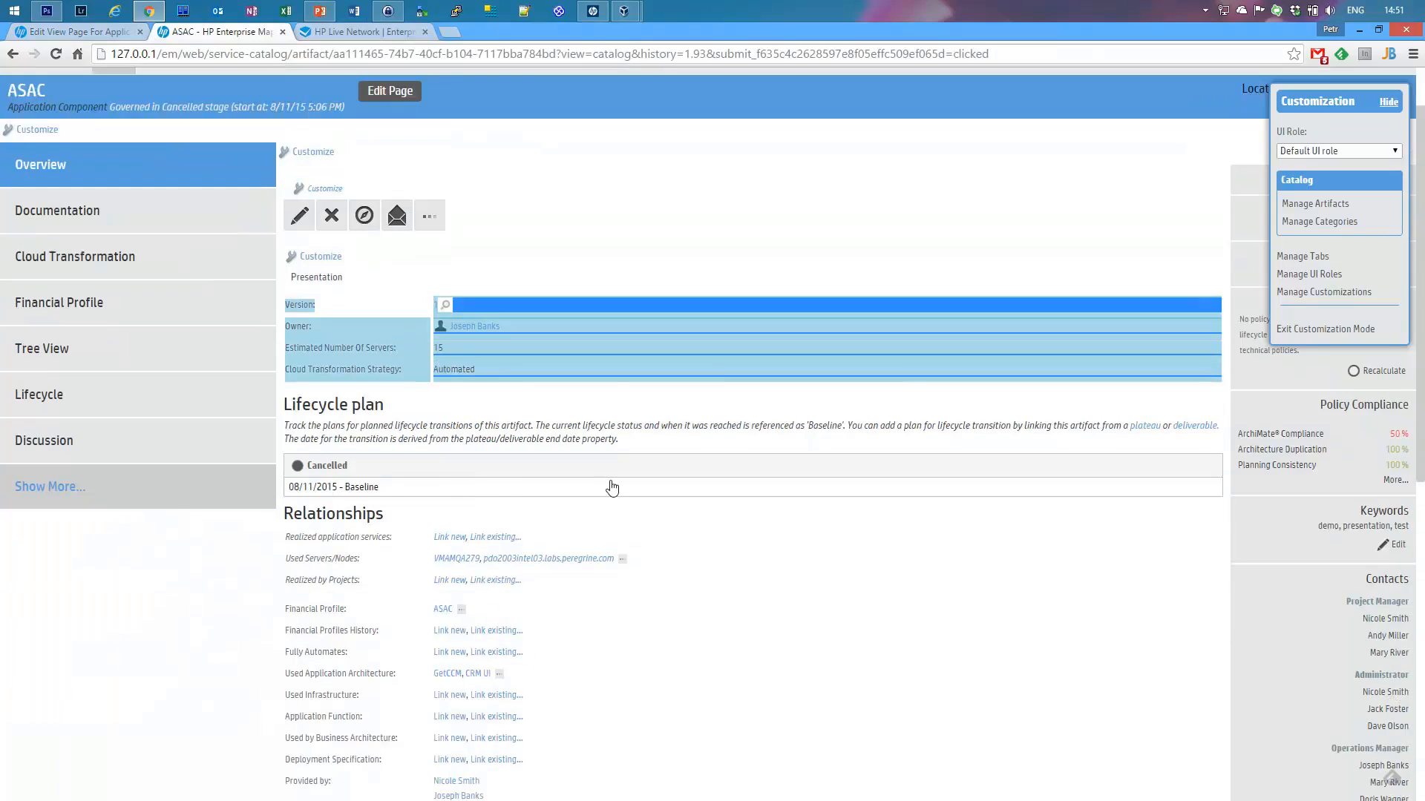
scroll(661, 466, "down", 3)
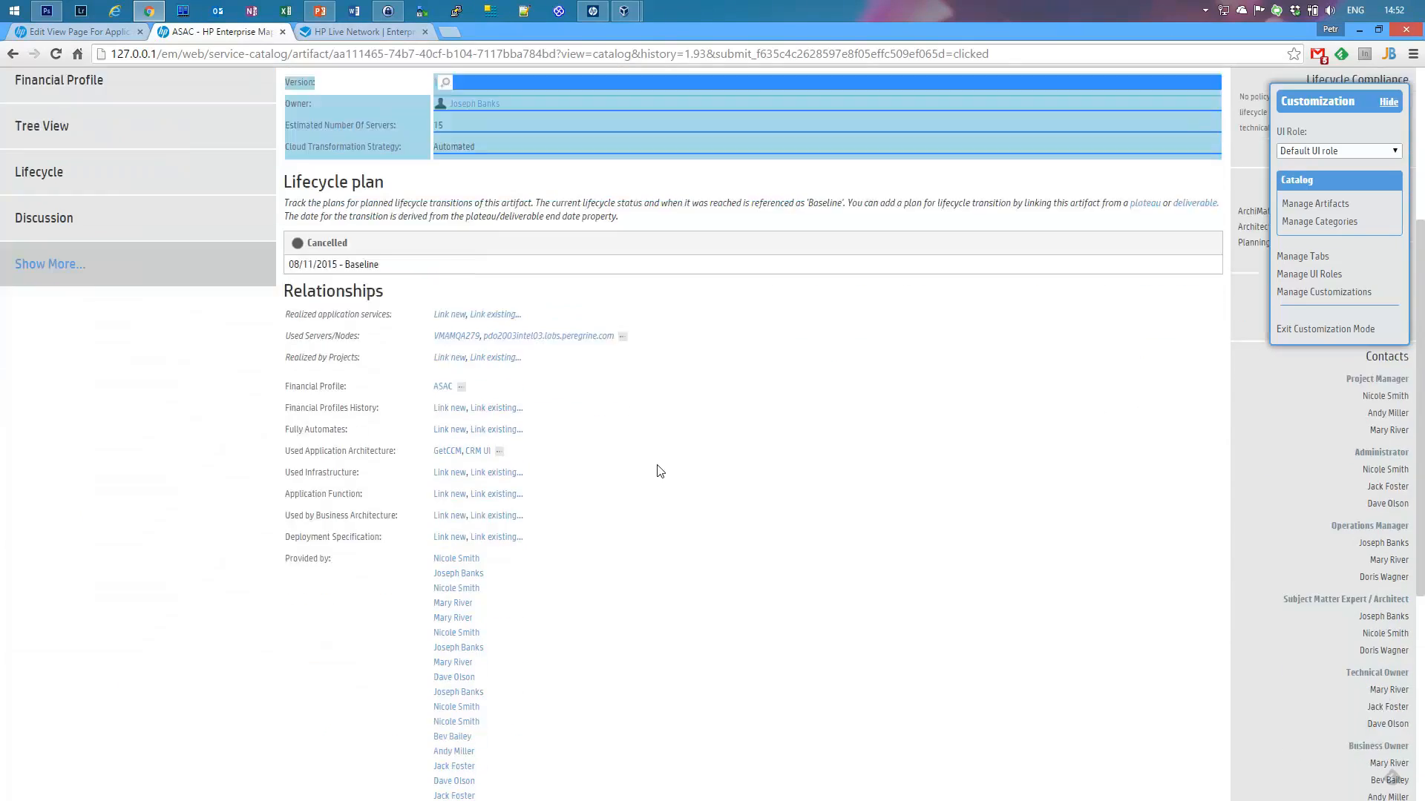
left_click_drag(283, 214, 681, 663)
left_click(582, 128)
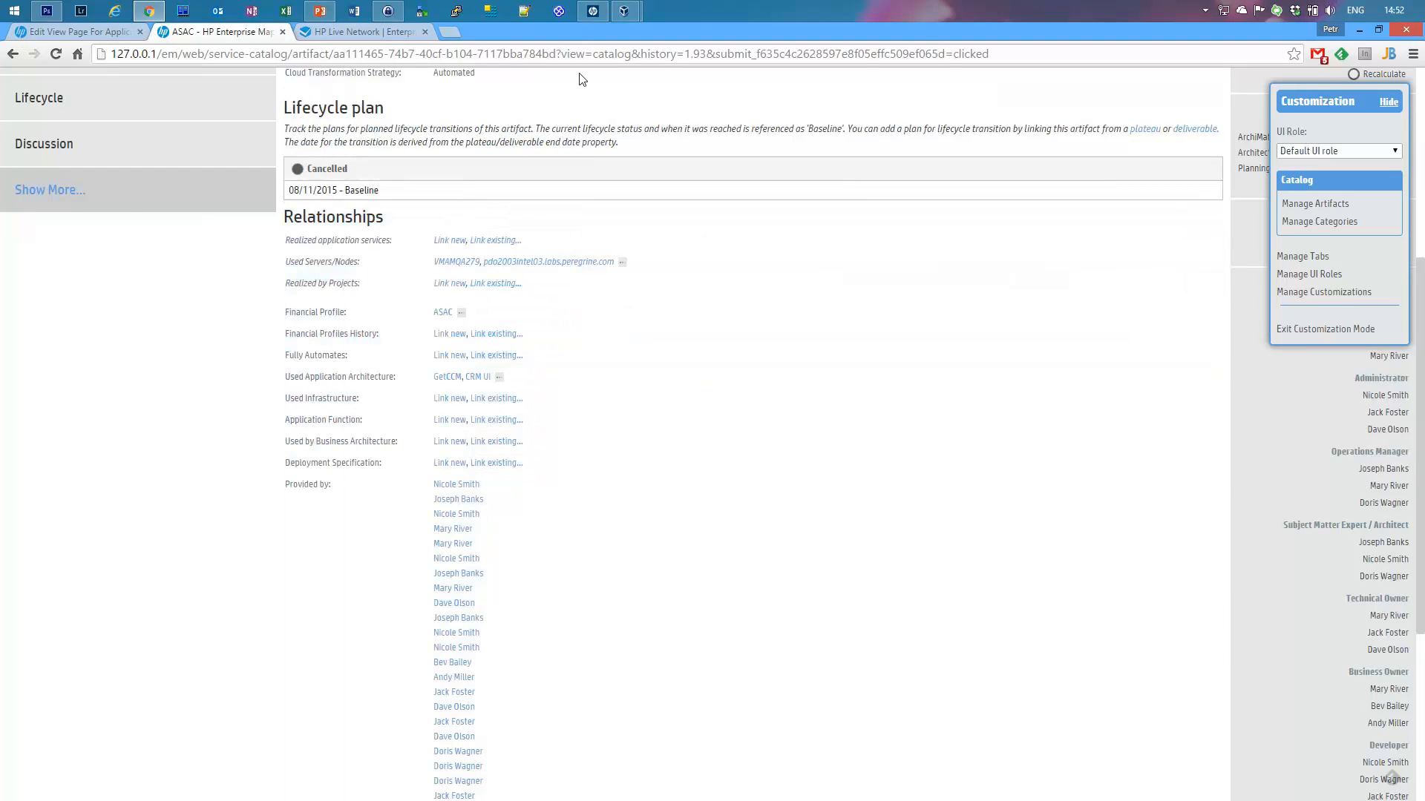
Step: Open the Add property list in the view page editor and dismiss it without adding anything
left_click(56, 30)
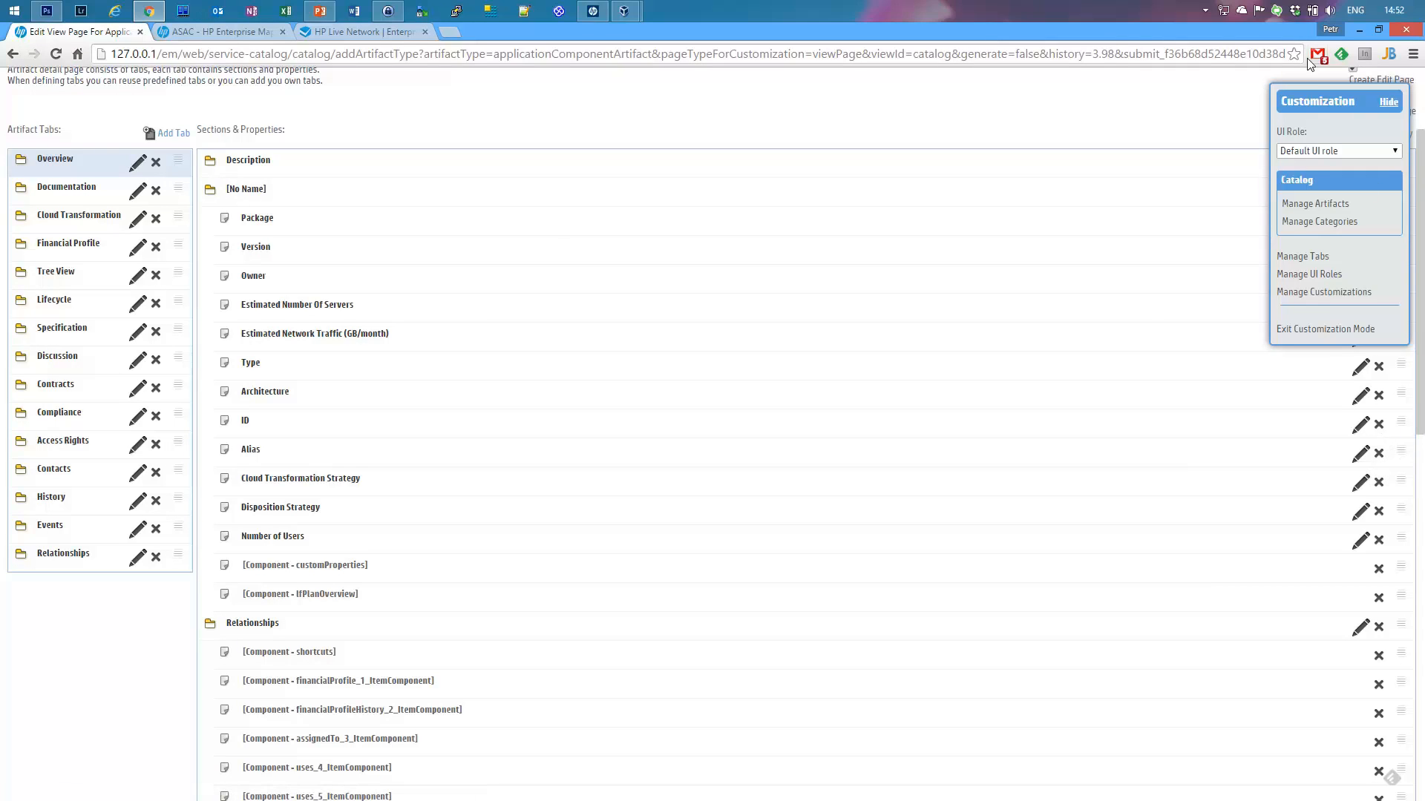
left_click_drag(1310, 100, 1074, 87)
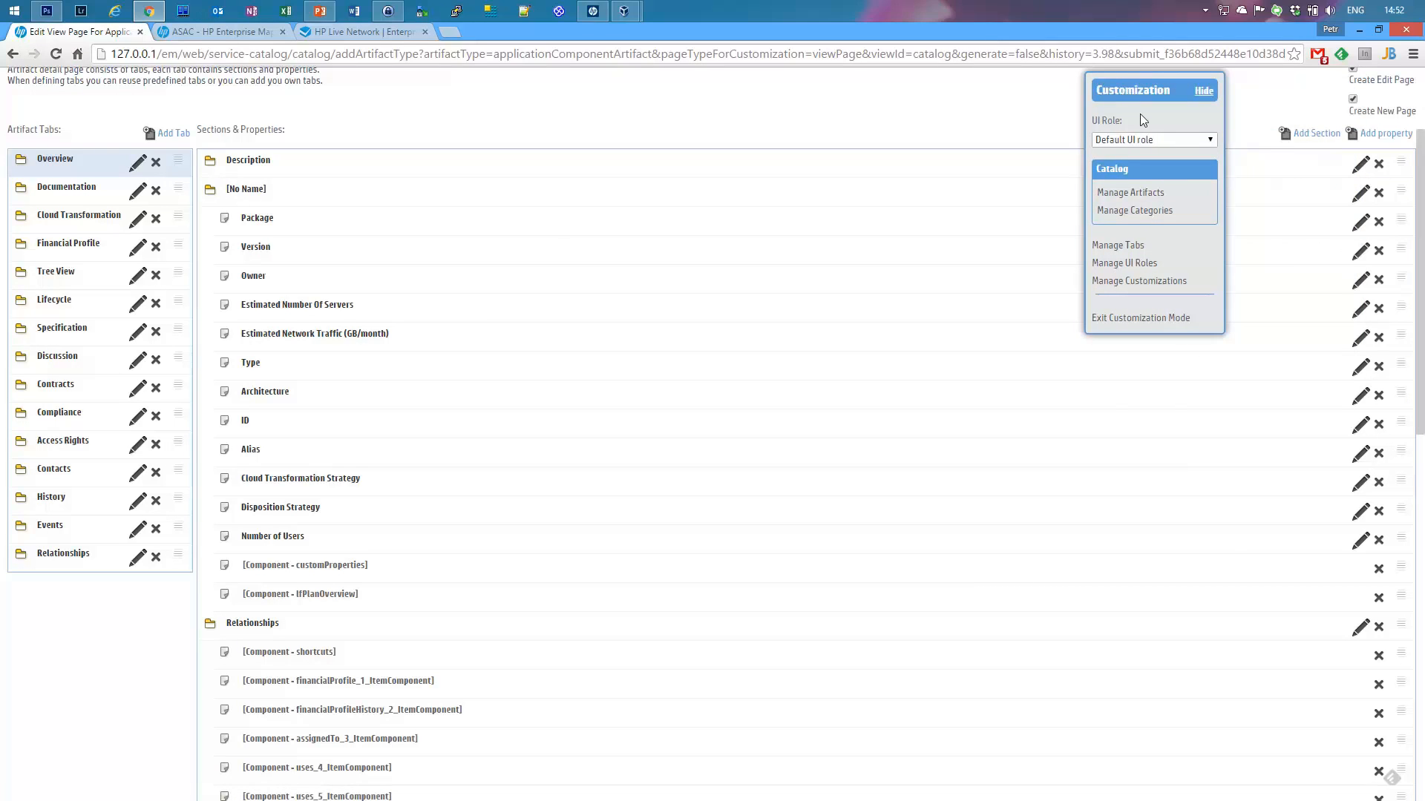
left_click(1382, 141)
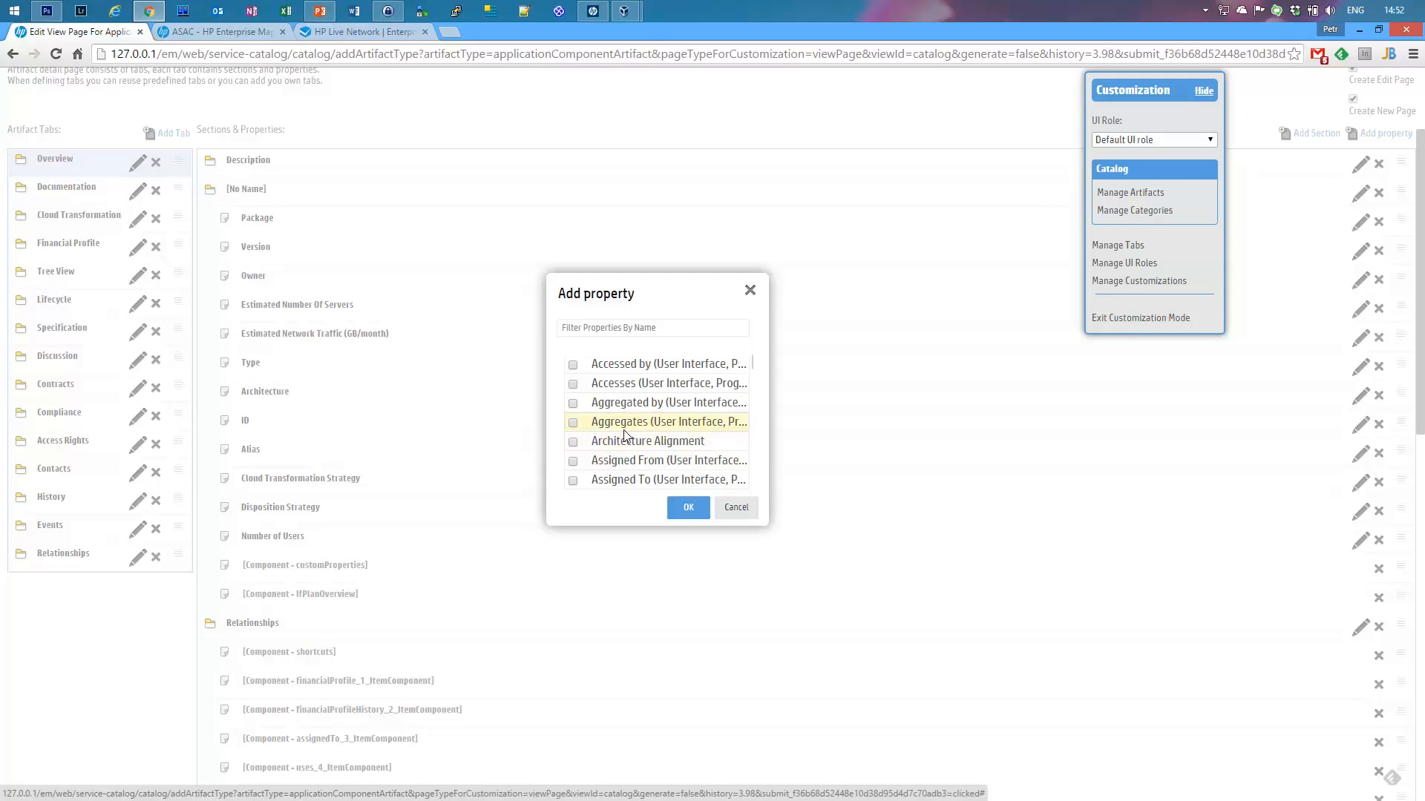
left_click(749, 512)
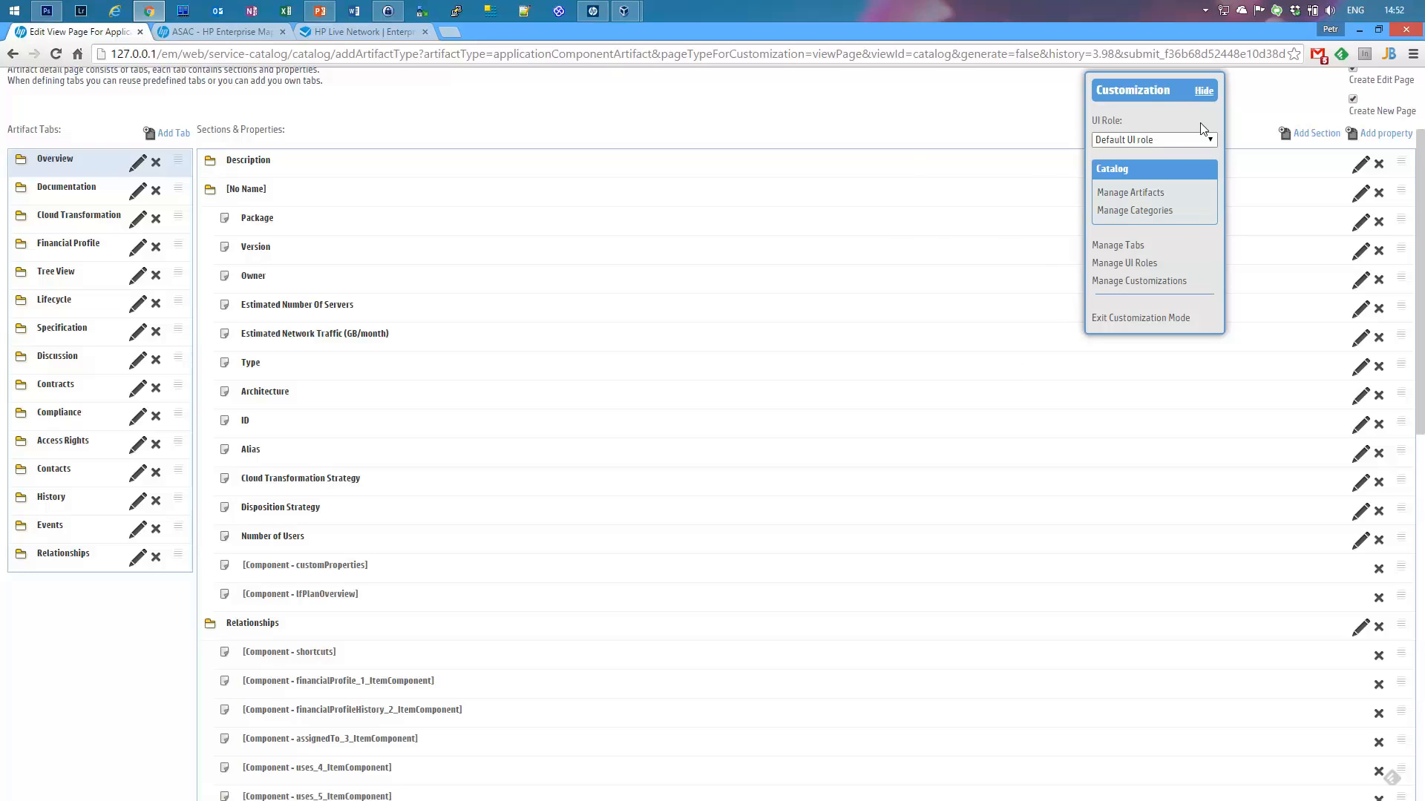
left_click_drag(1165, 91, 1330, 95)
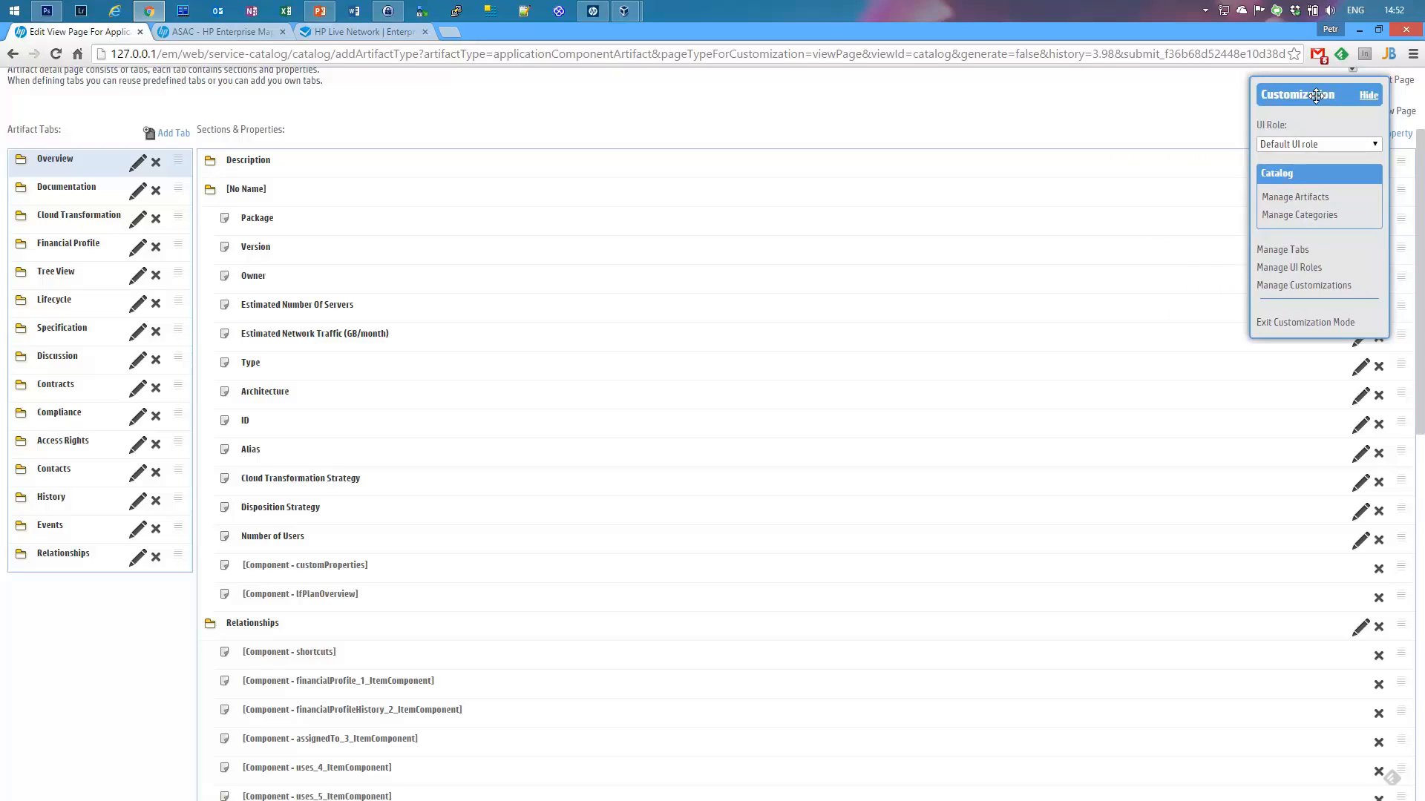
Step: Go to Manage Artifacts and open the Shared catalog setting choices for the Hidden Demo Artifact
left_click(1292, 208)
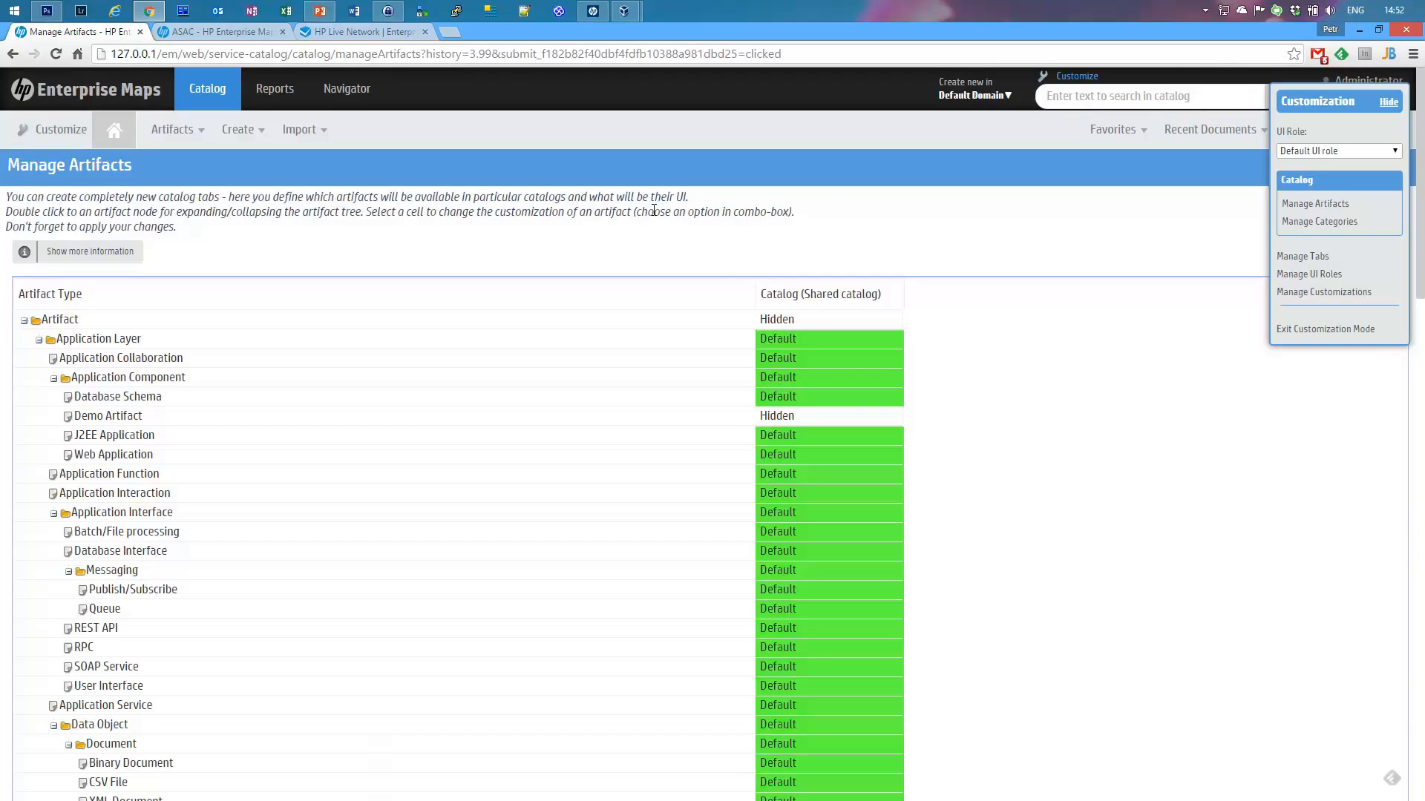
scroll(852, 345, "down", 1)
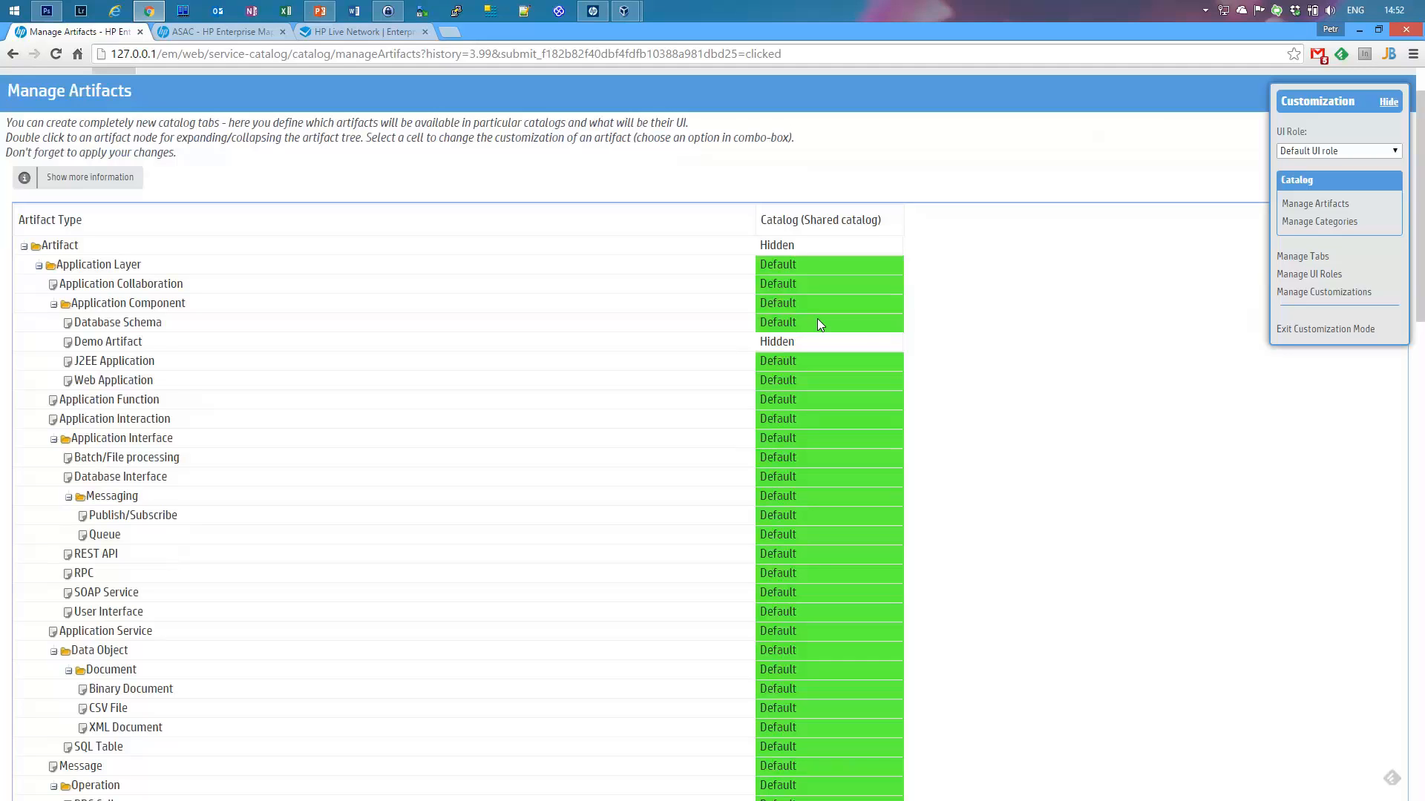
scroll(639, 446, "down", 6)
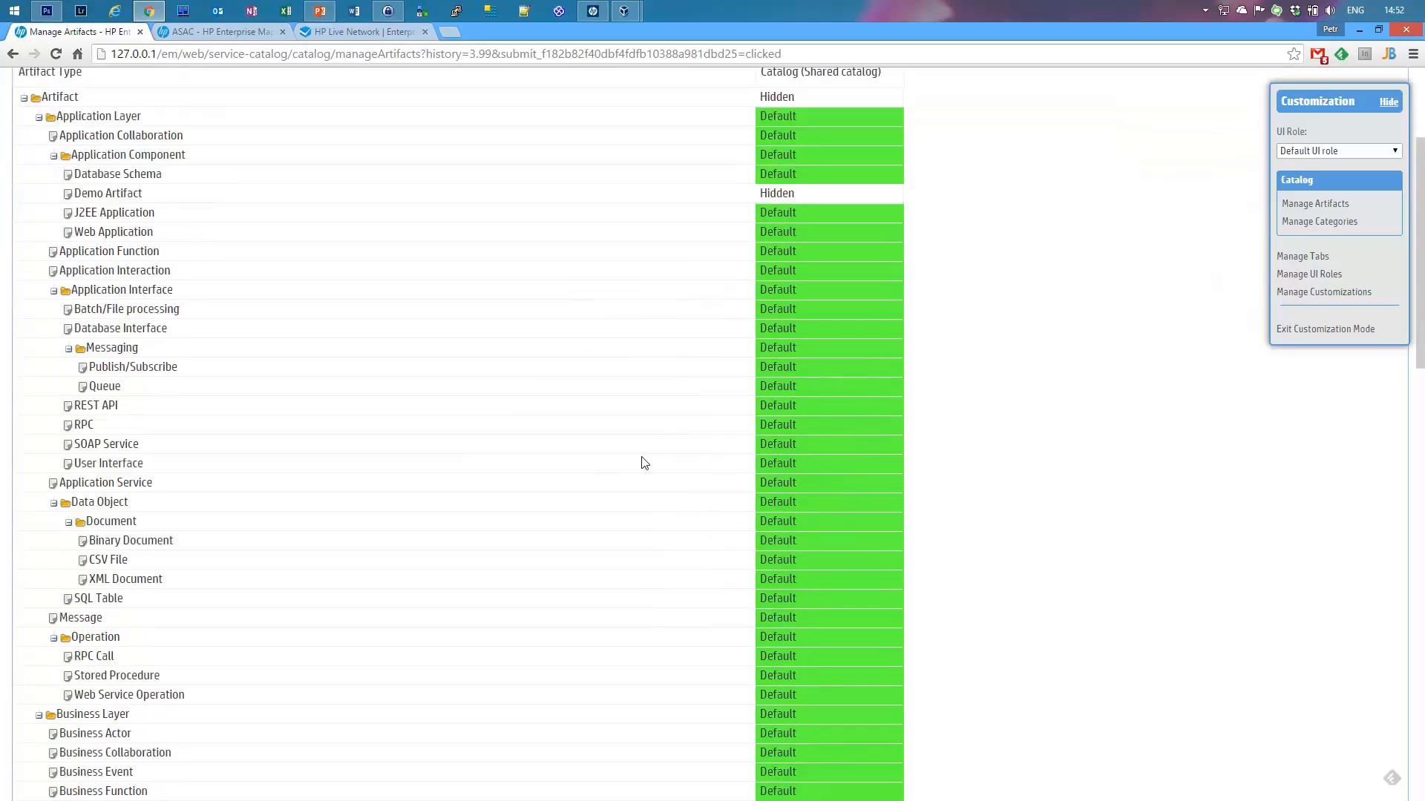
scroll(644, 462, "down", 5)
scroll(644, 468, "up", 12)
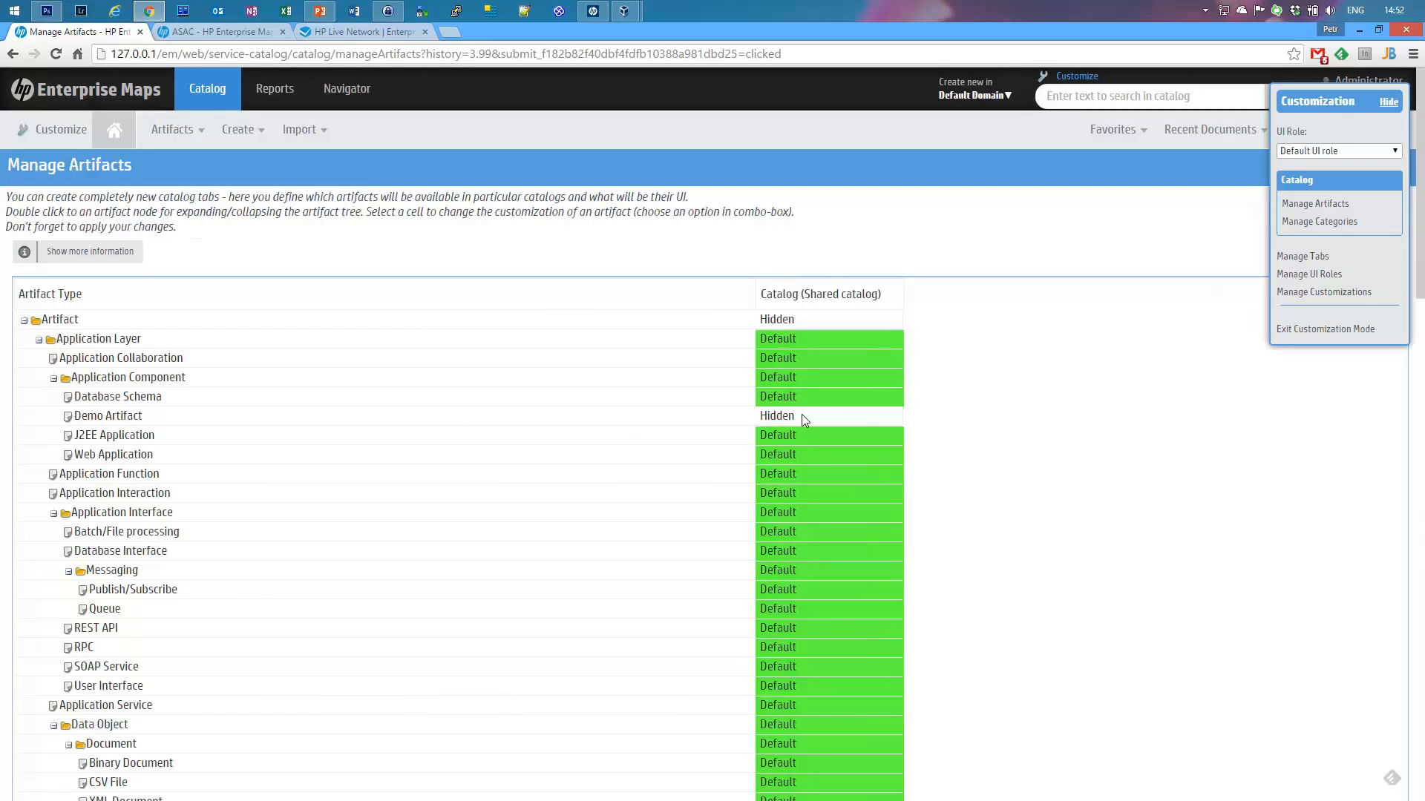
left_click(844, 416)
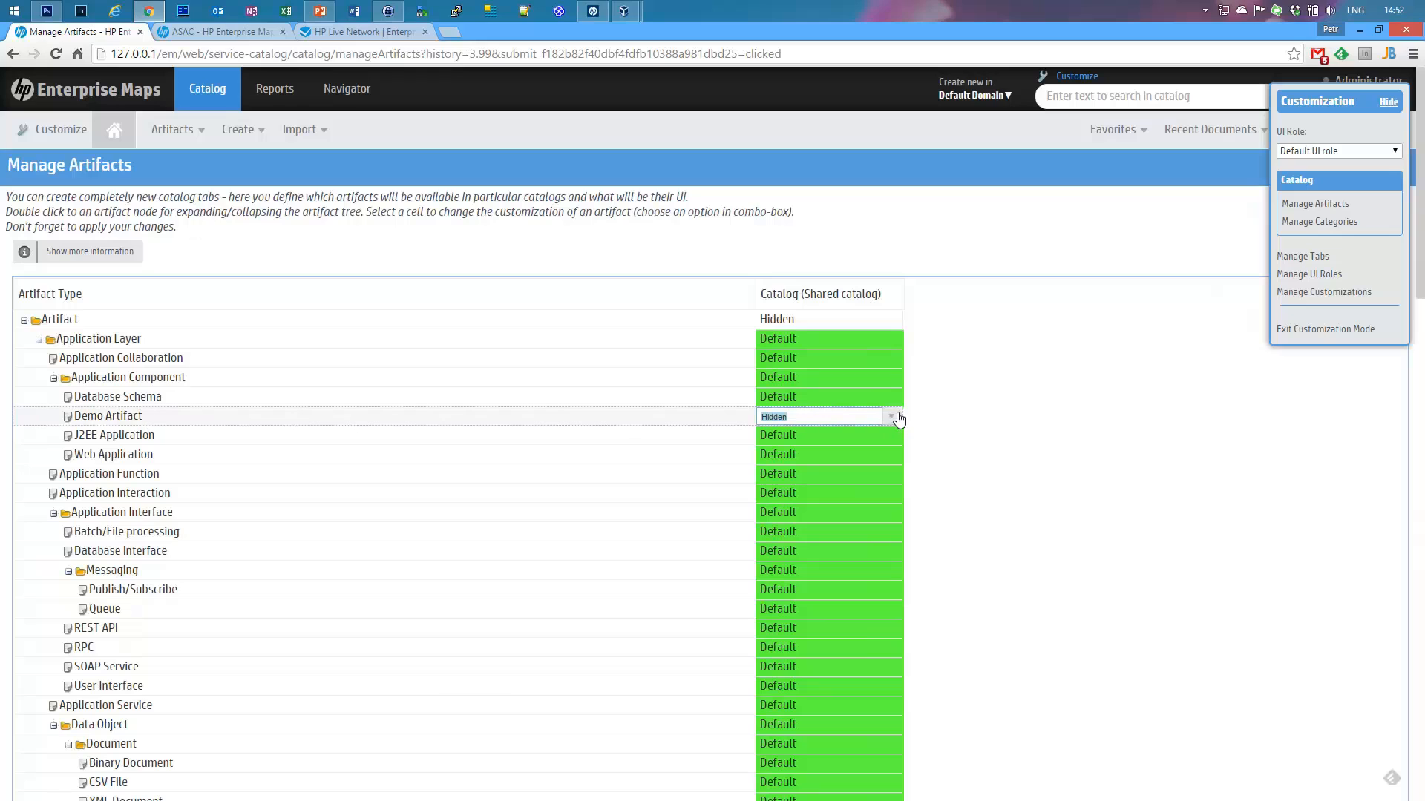
left_click(892, 417)
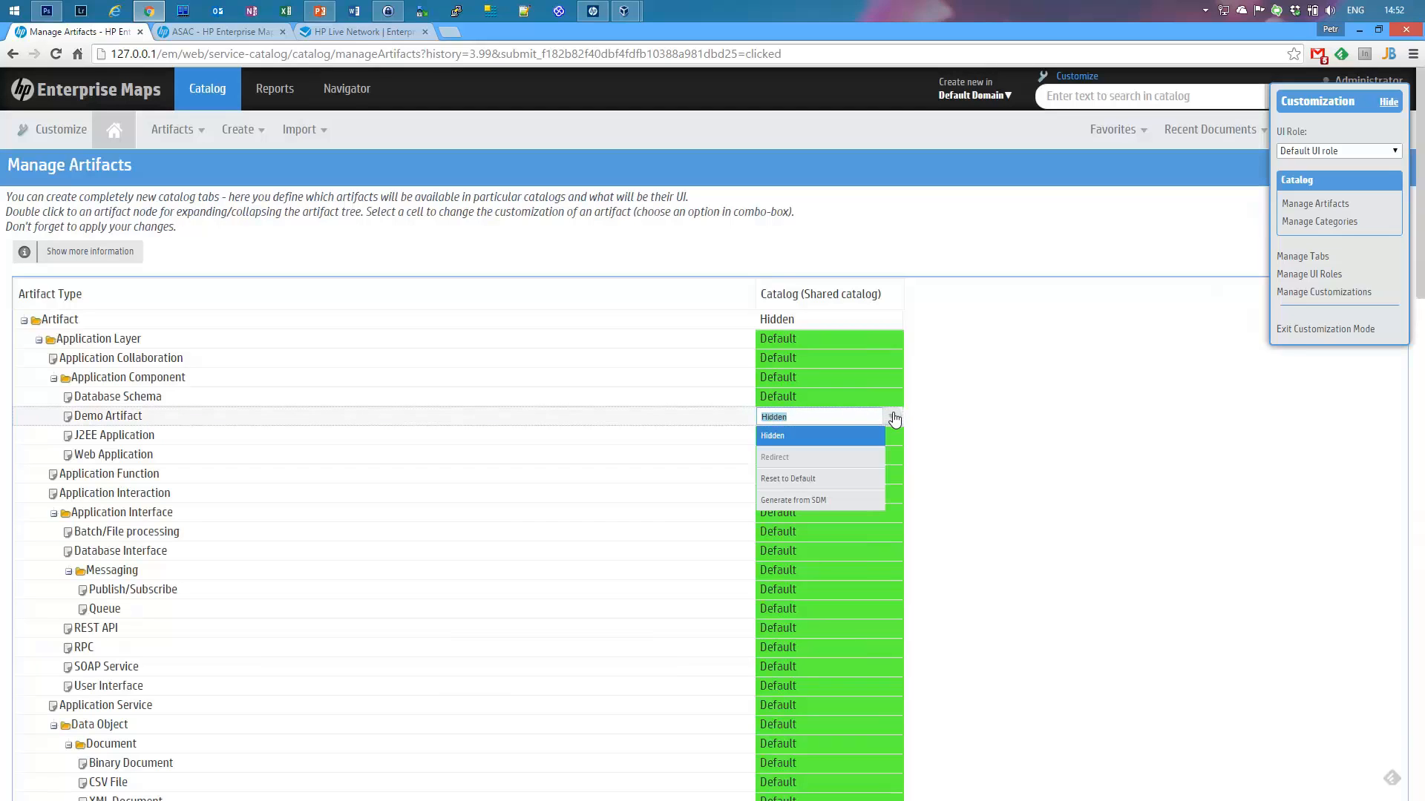
Step: Set Demo Artifact to Generate from SDM, apply, and confirm both dialogs so it reads Custom
left_click(802, 500)
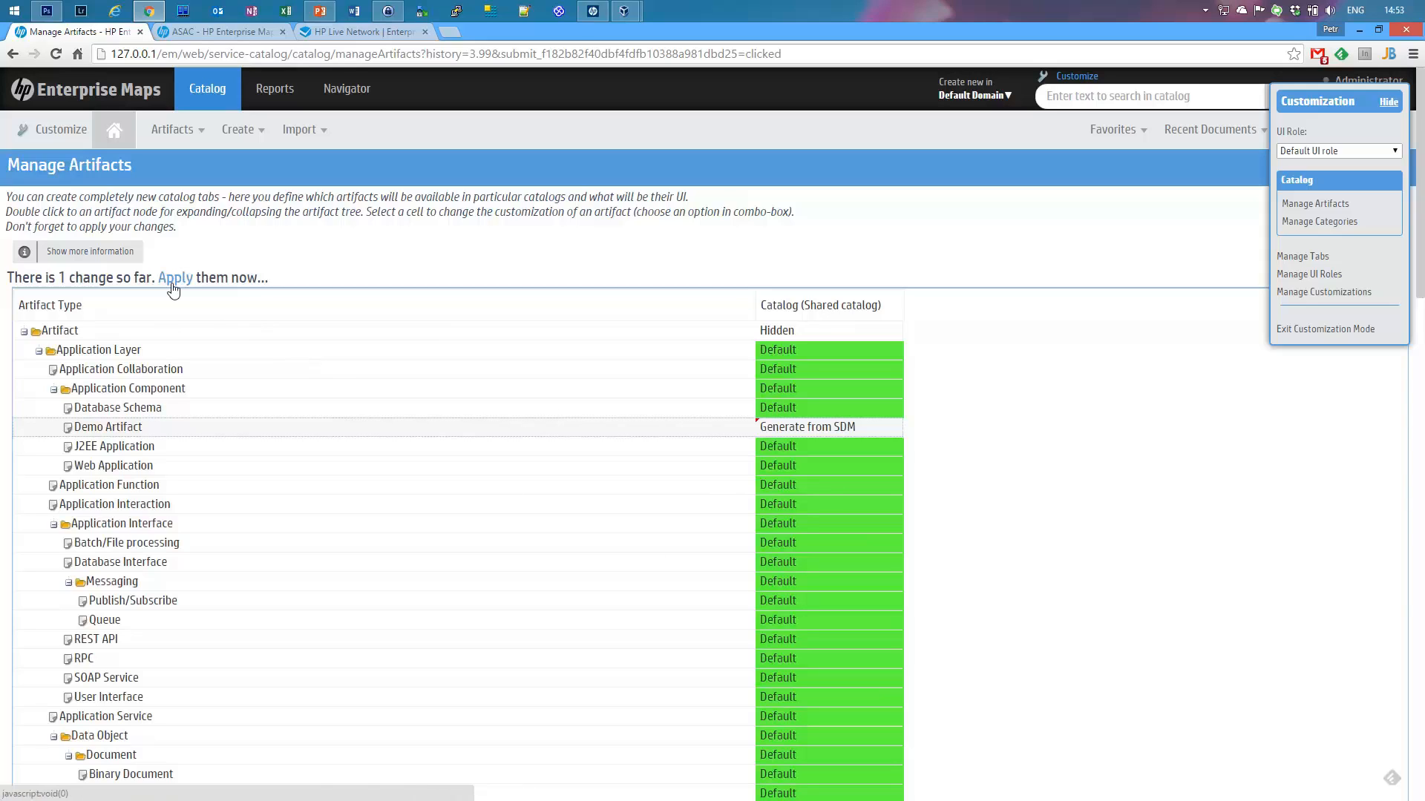
left_click_drag(4, 281, 362, 279)
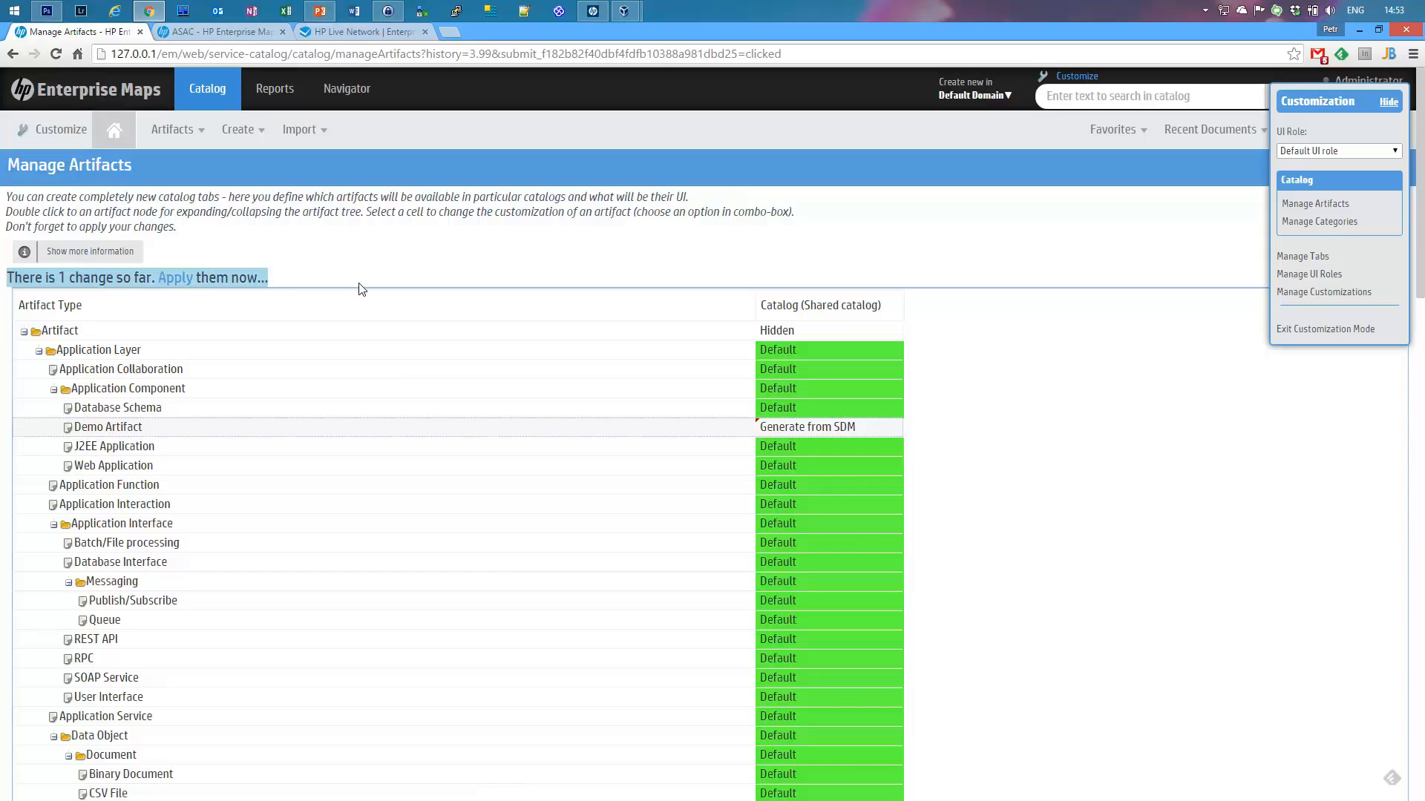
left_click(222, 280)
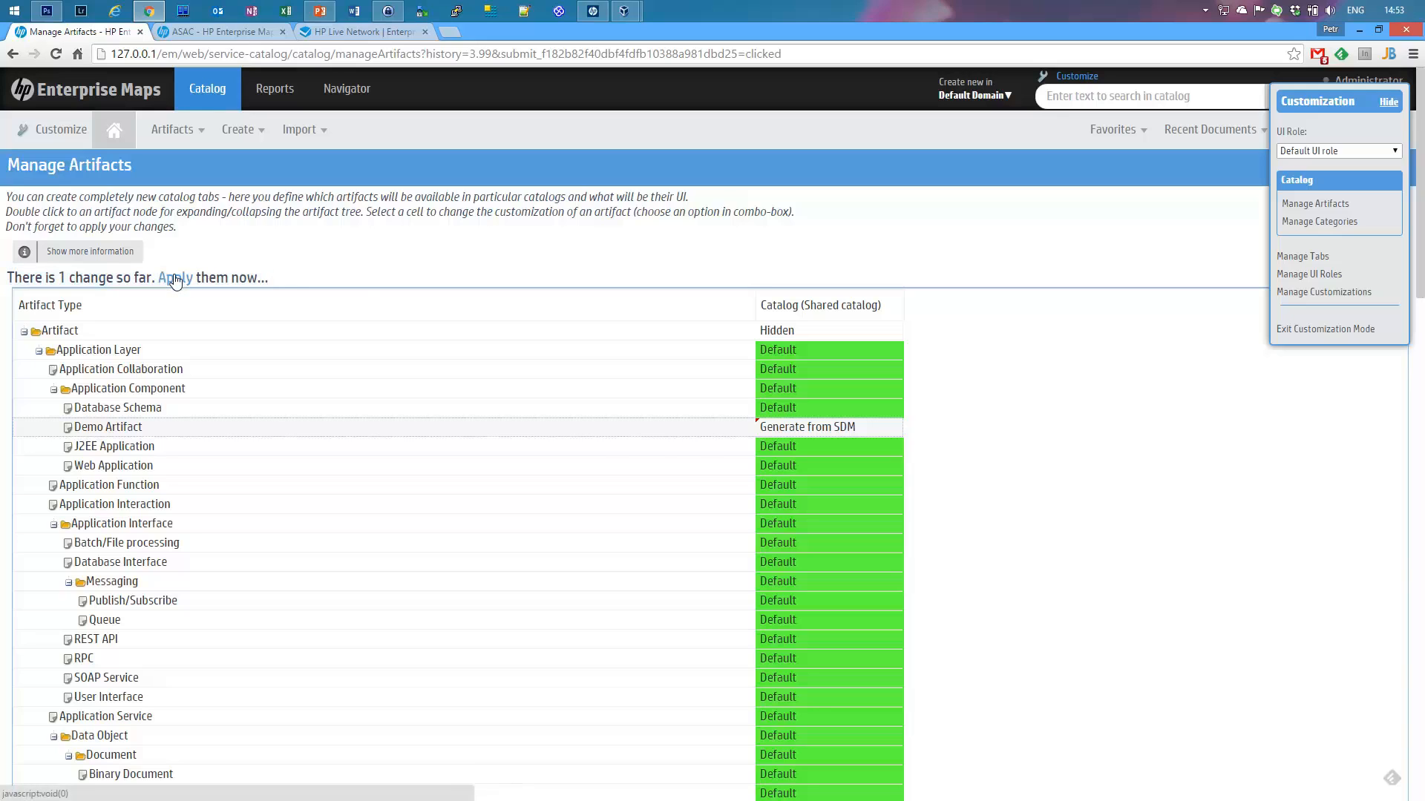
left_click(175, 279)
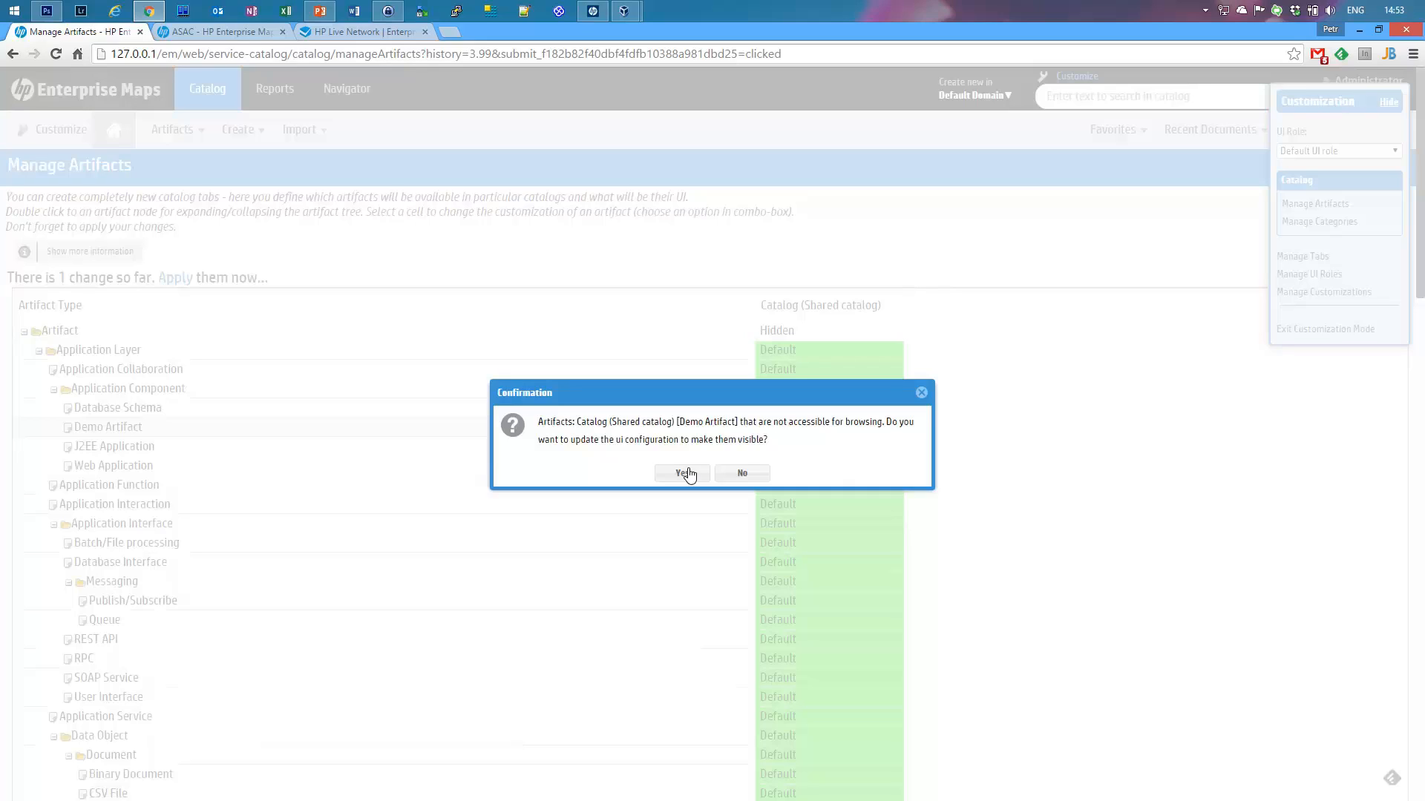
left_click_drag(682, 422, 761, 426)
left_click(854, 424)
left_click(682, 473)
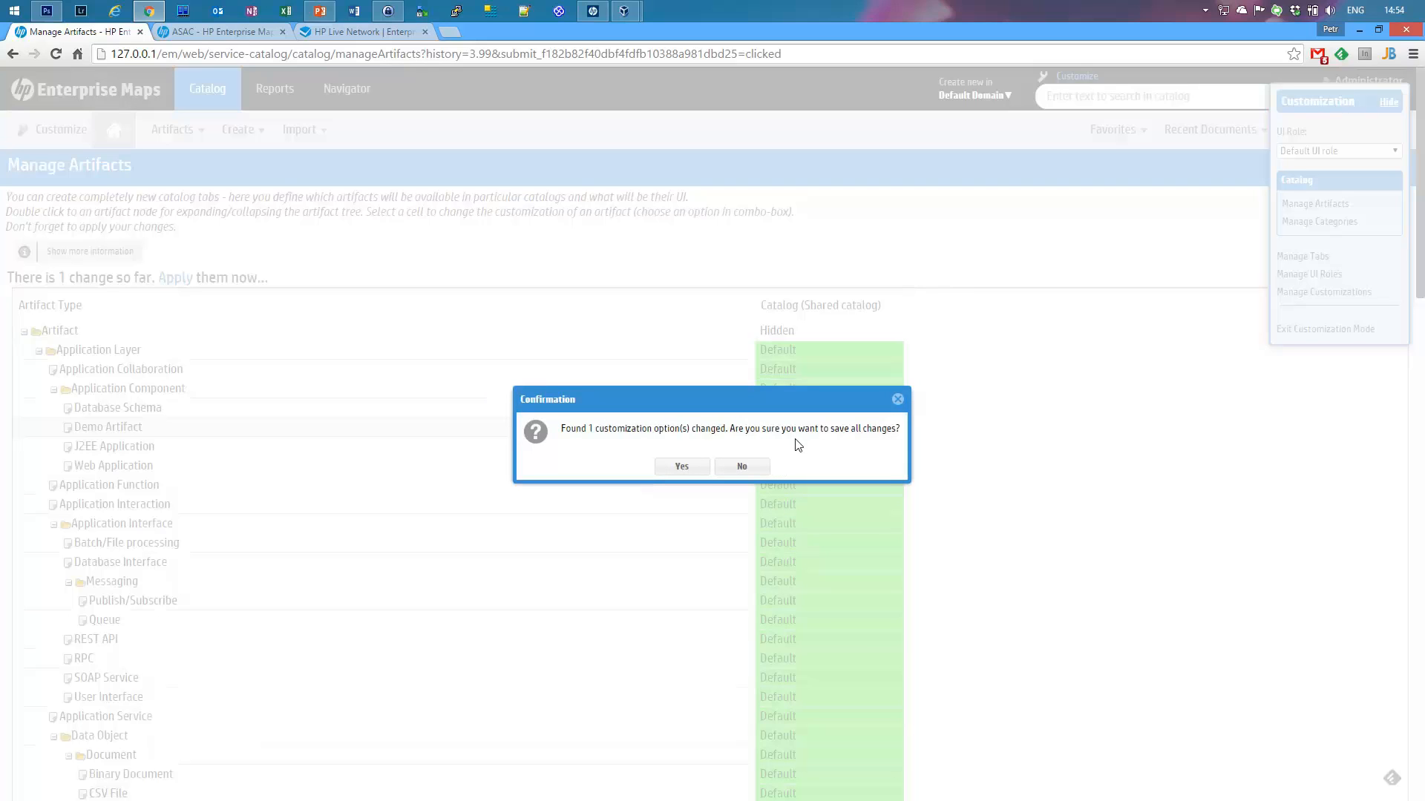
left_click(682, 467)
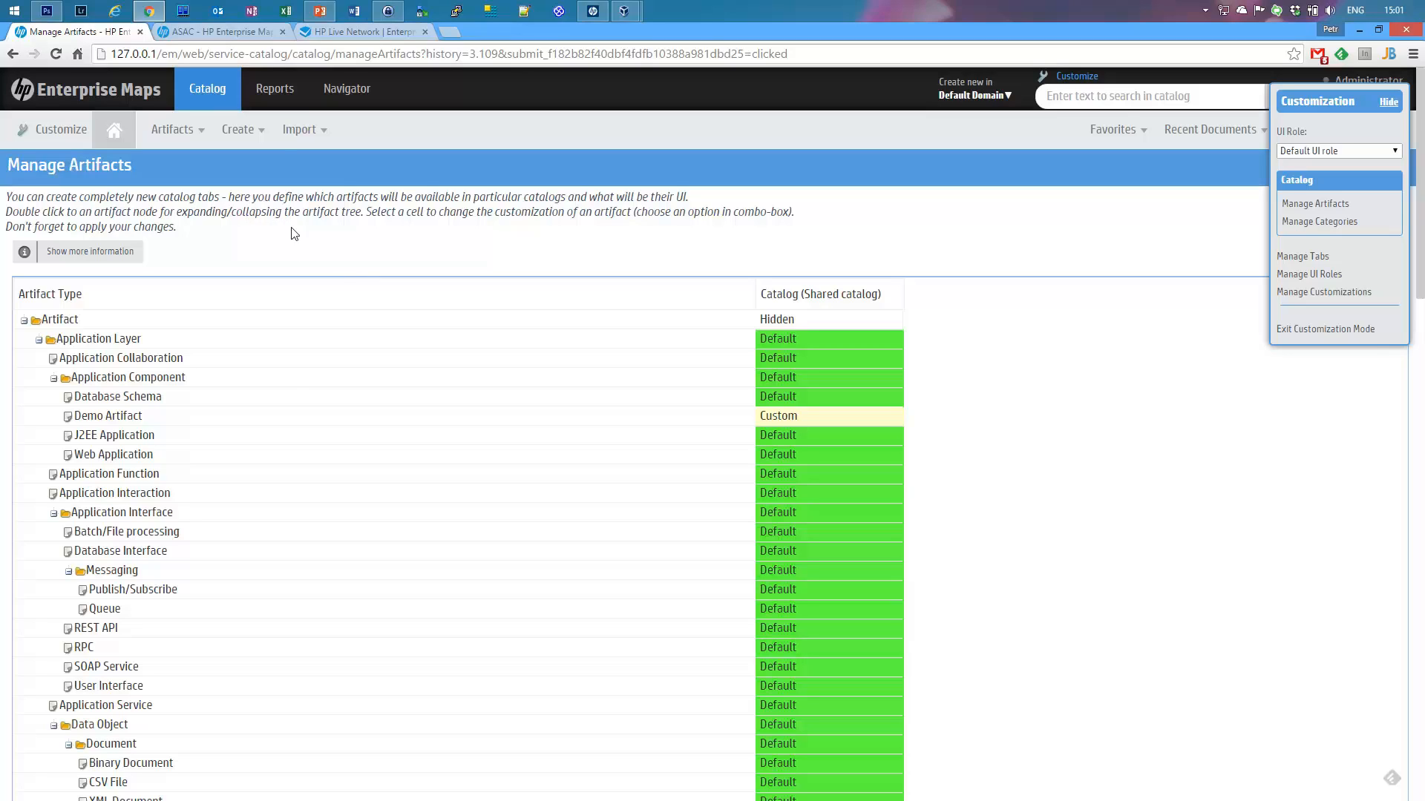
Step: Reach Demo Artifacts through Artifacts > Show More and start a new Demo Artifact
mouse_move(164, 136)
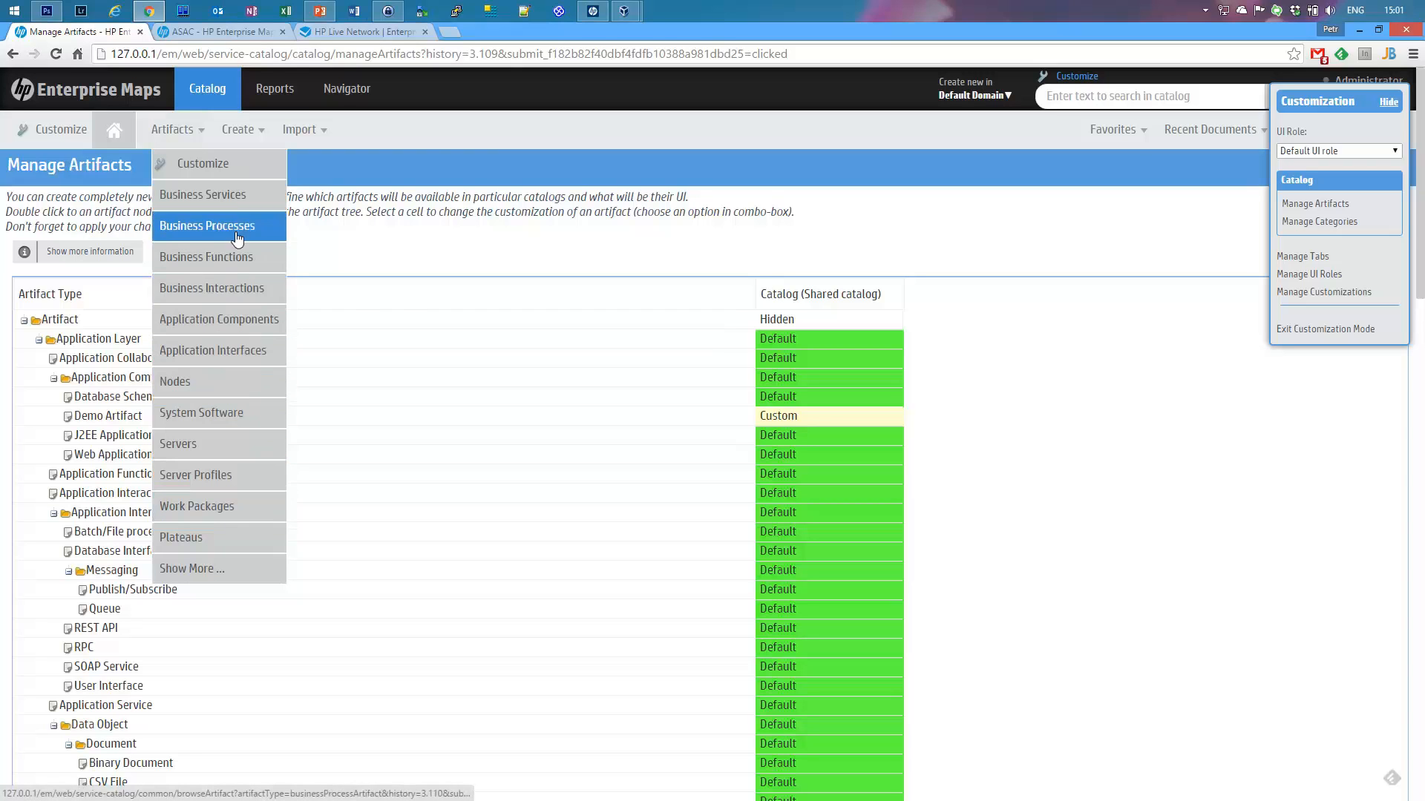
left_click(219, 570)
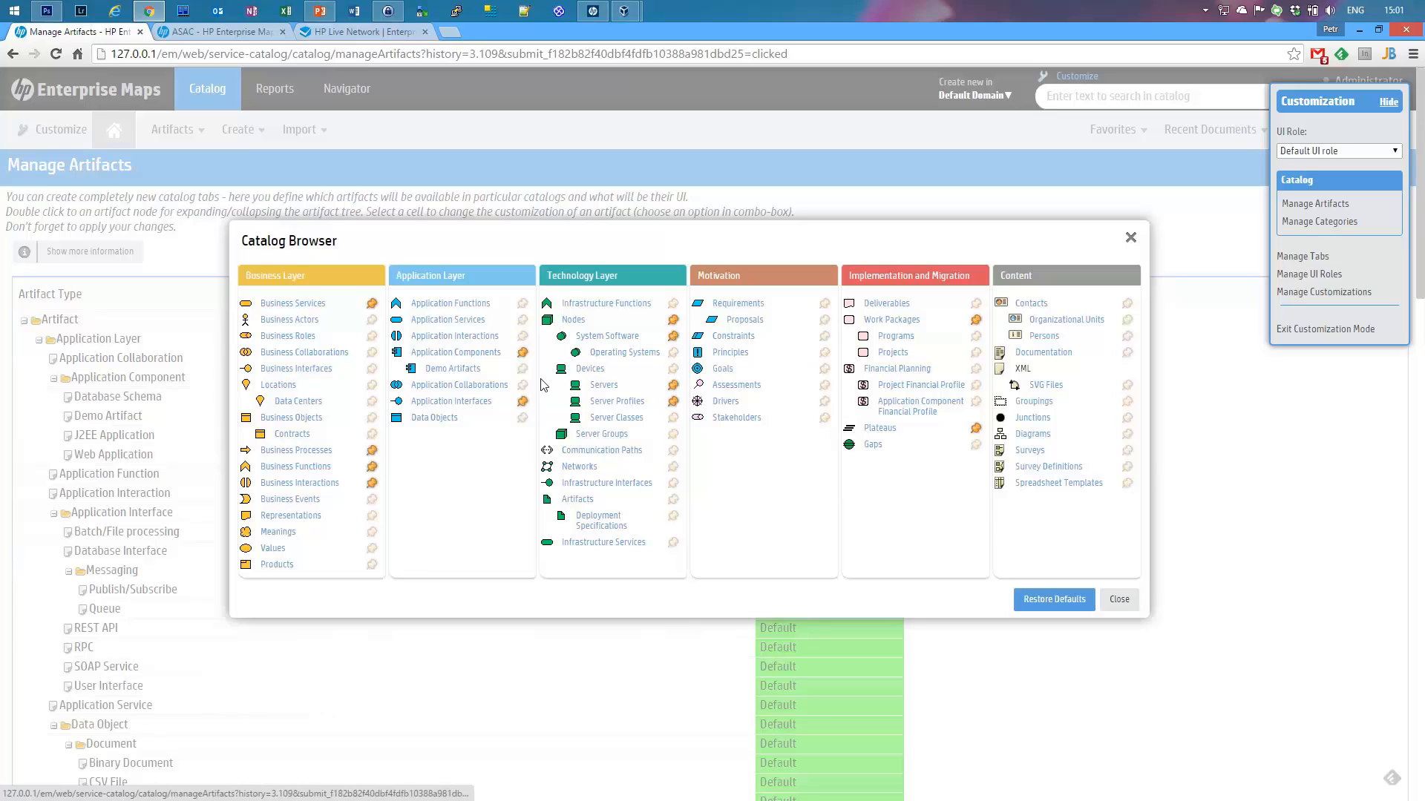
left_click(464, 371)
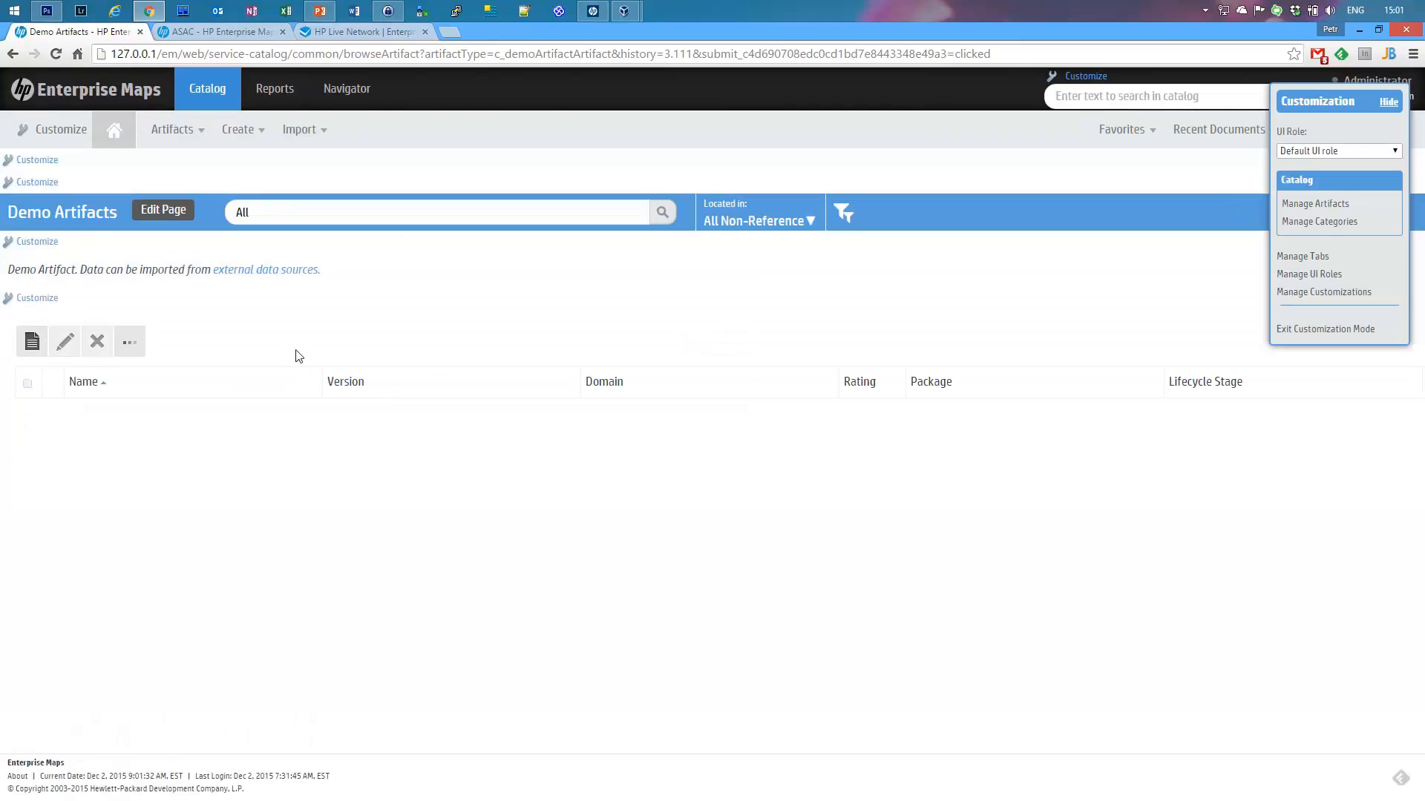
left_click(32, 346)
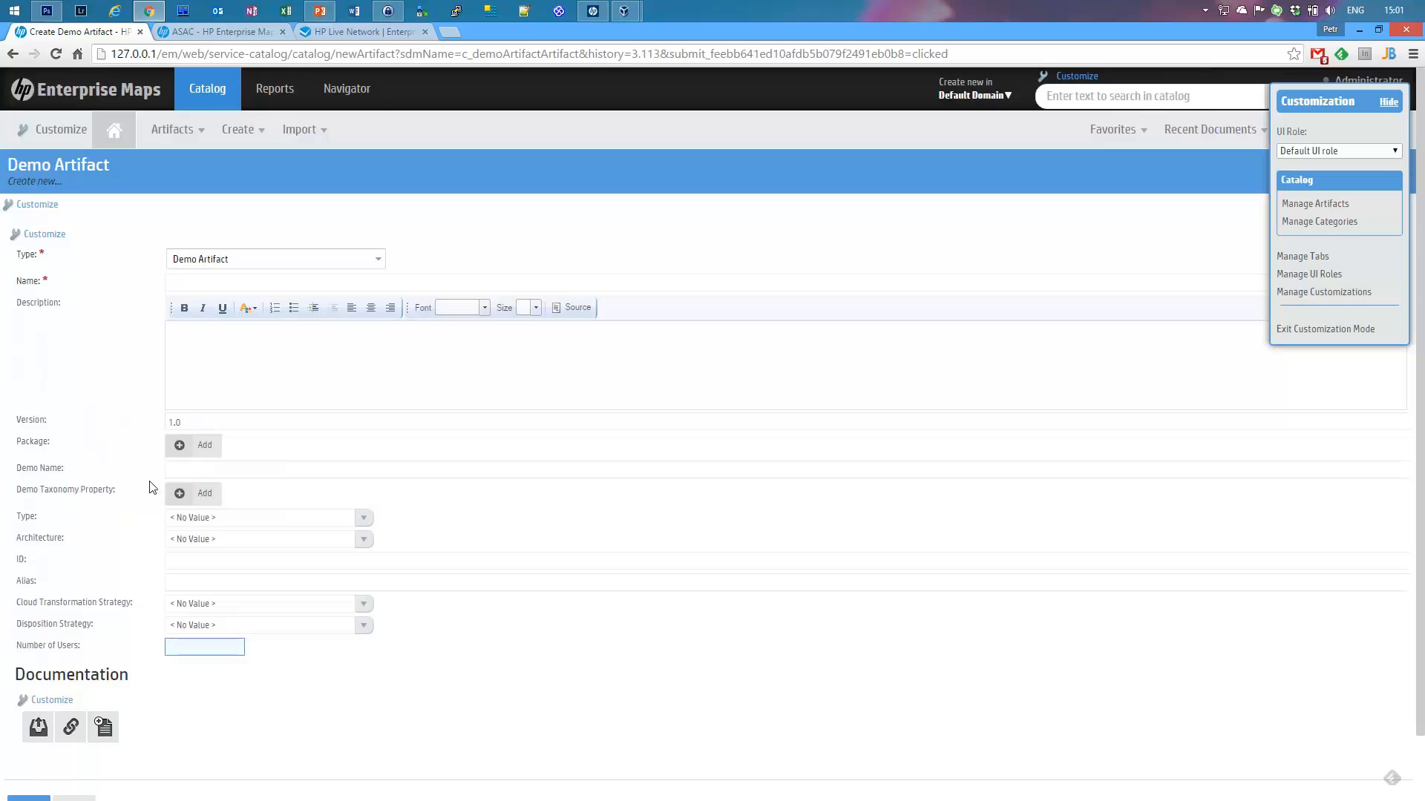
Step: Set the Demo Taxonomy Property to Value B in the Select Category dialog
left_click_drag(16, 493, 113, 496)
left_click(192, 493)
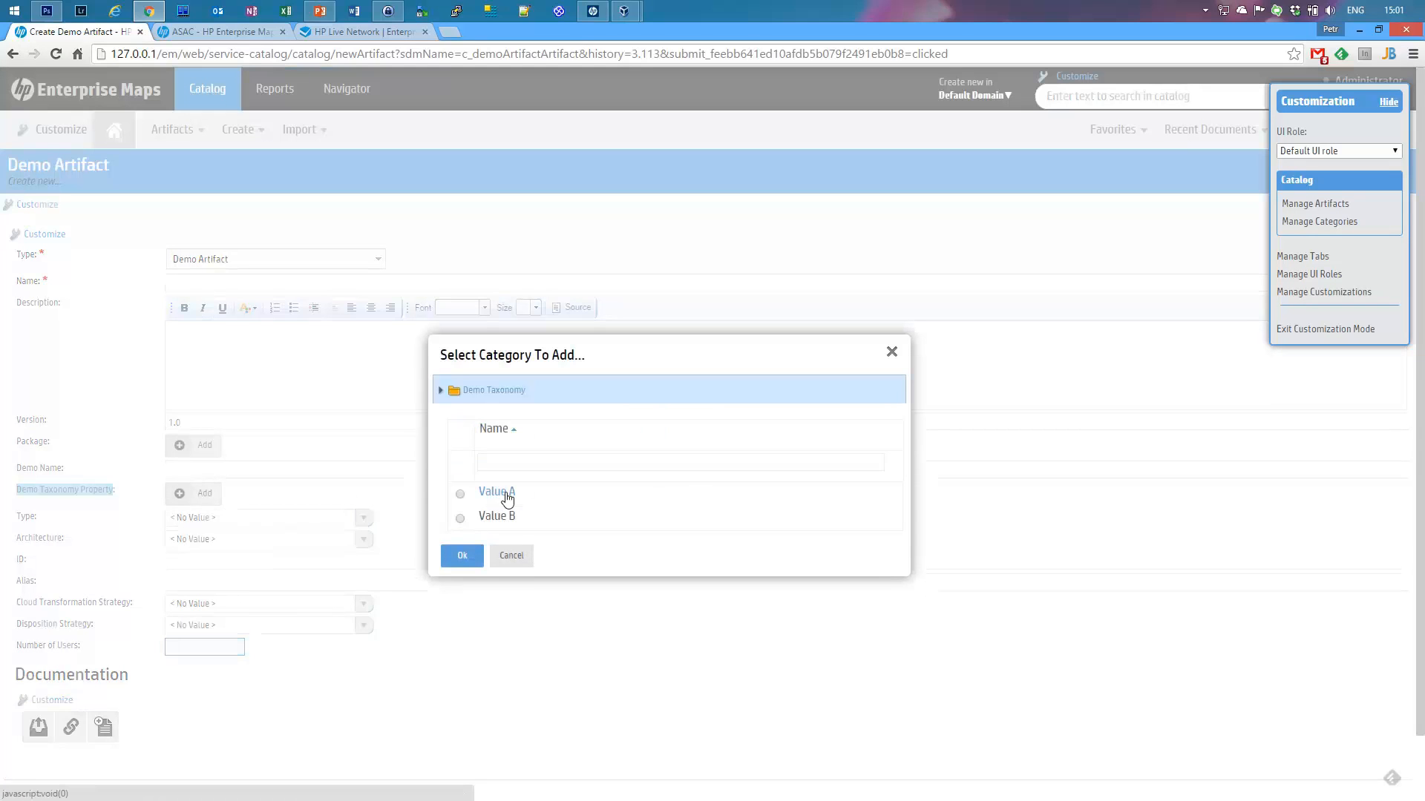
left_click(504, 494)
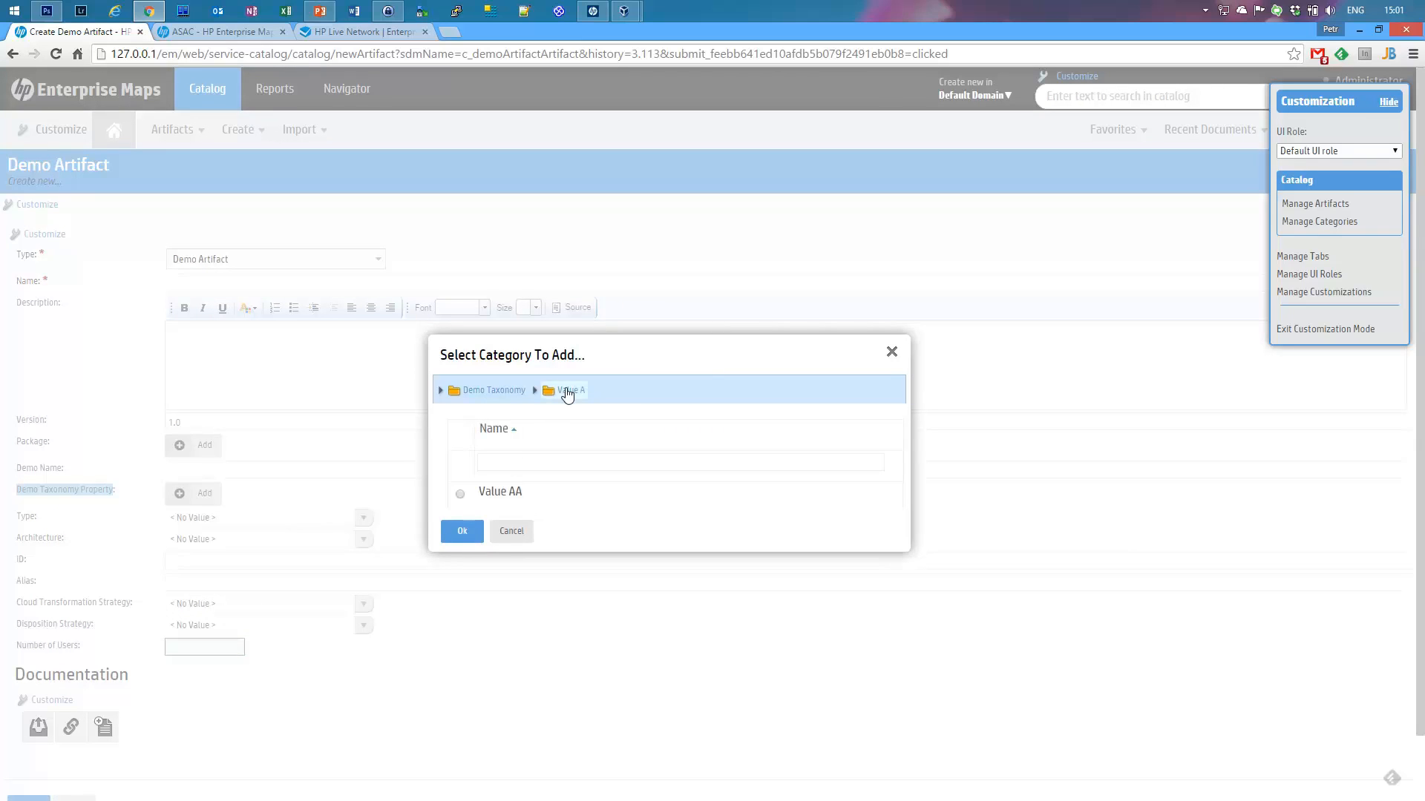
left_click(503, 393)
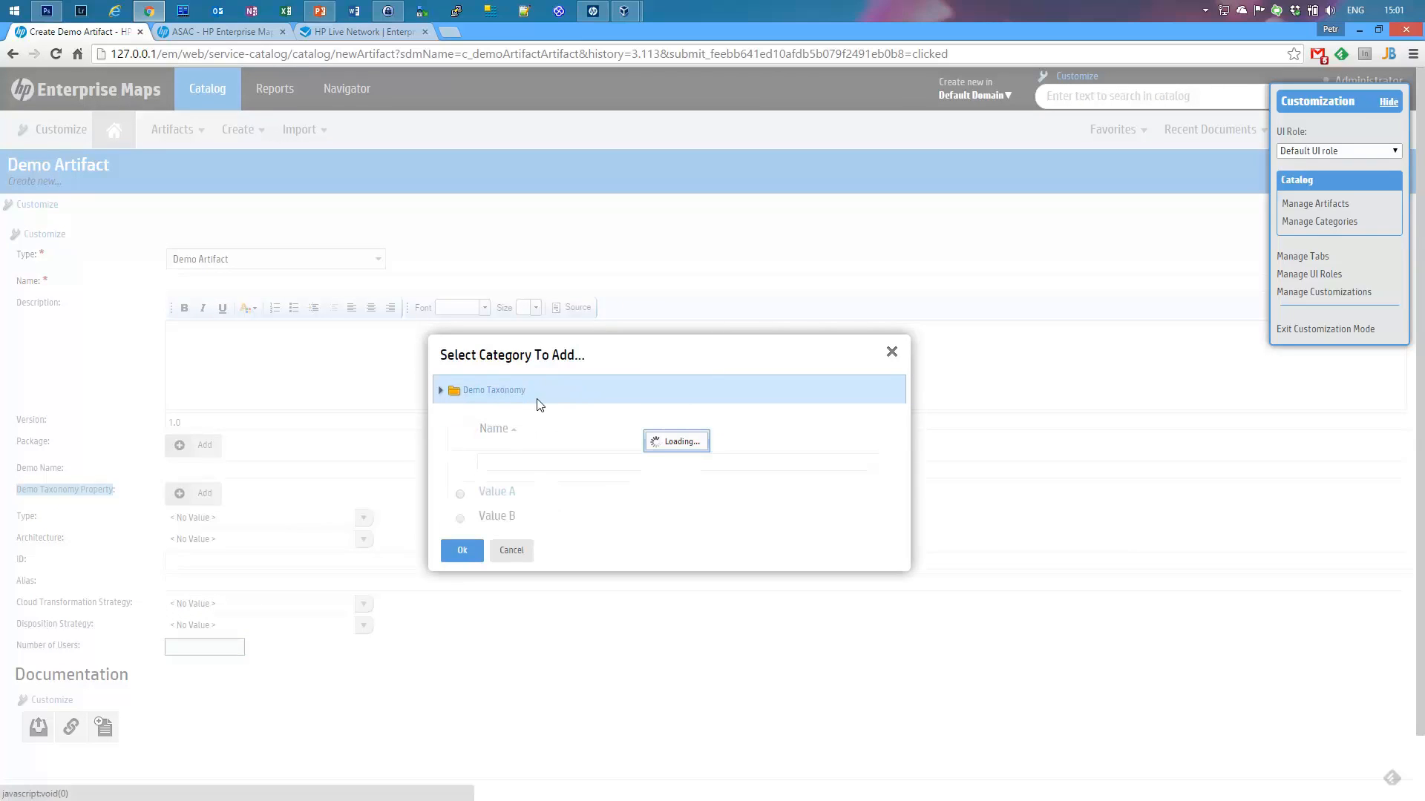
left_click(460, 518)
left_click(461, 555)
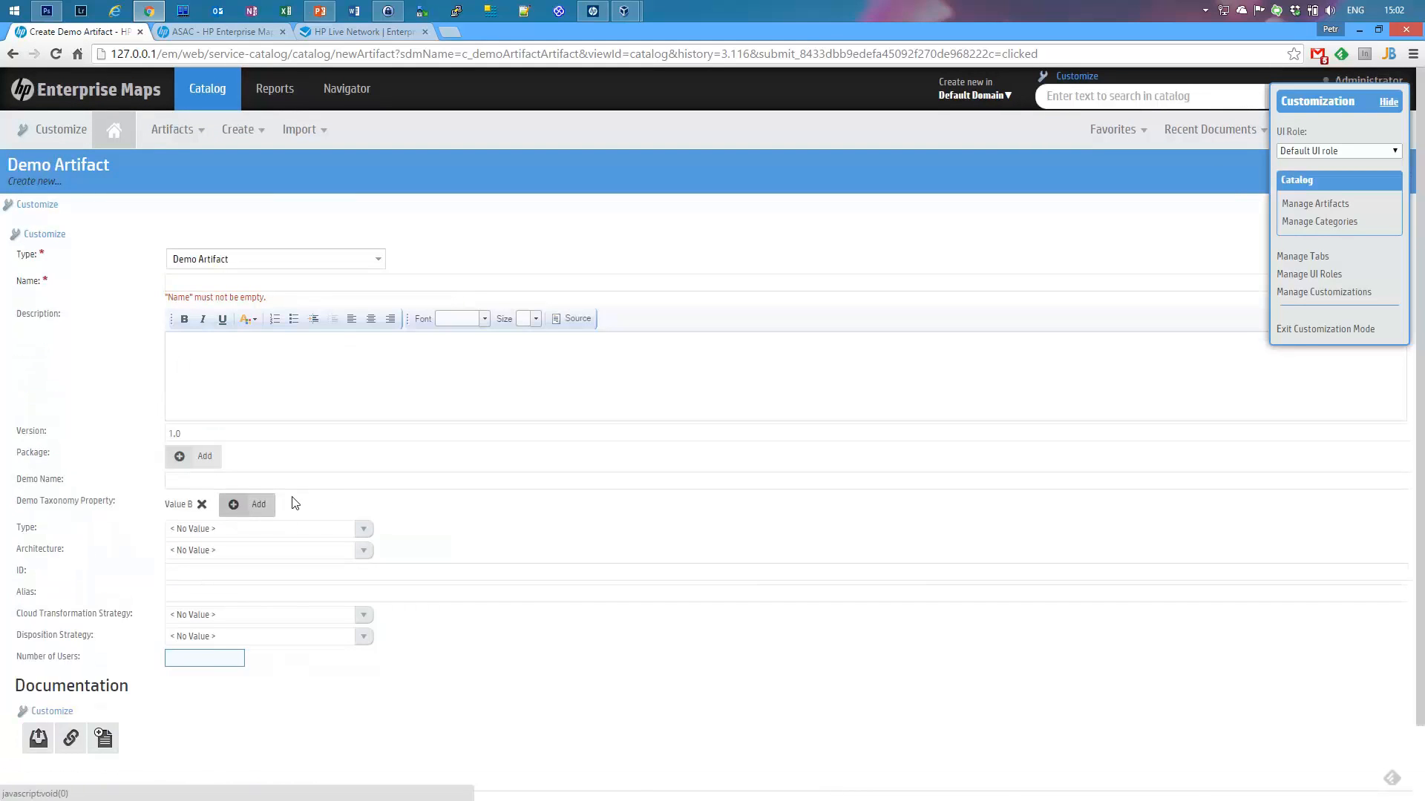
Step: Fill in Demo Name 'Test' and name 'Demo', then save the new artifact
left_click(228, 479)
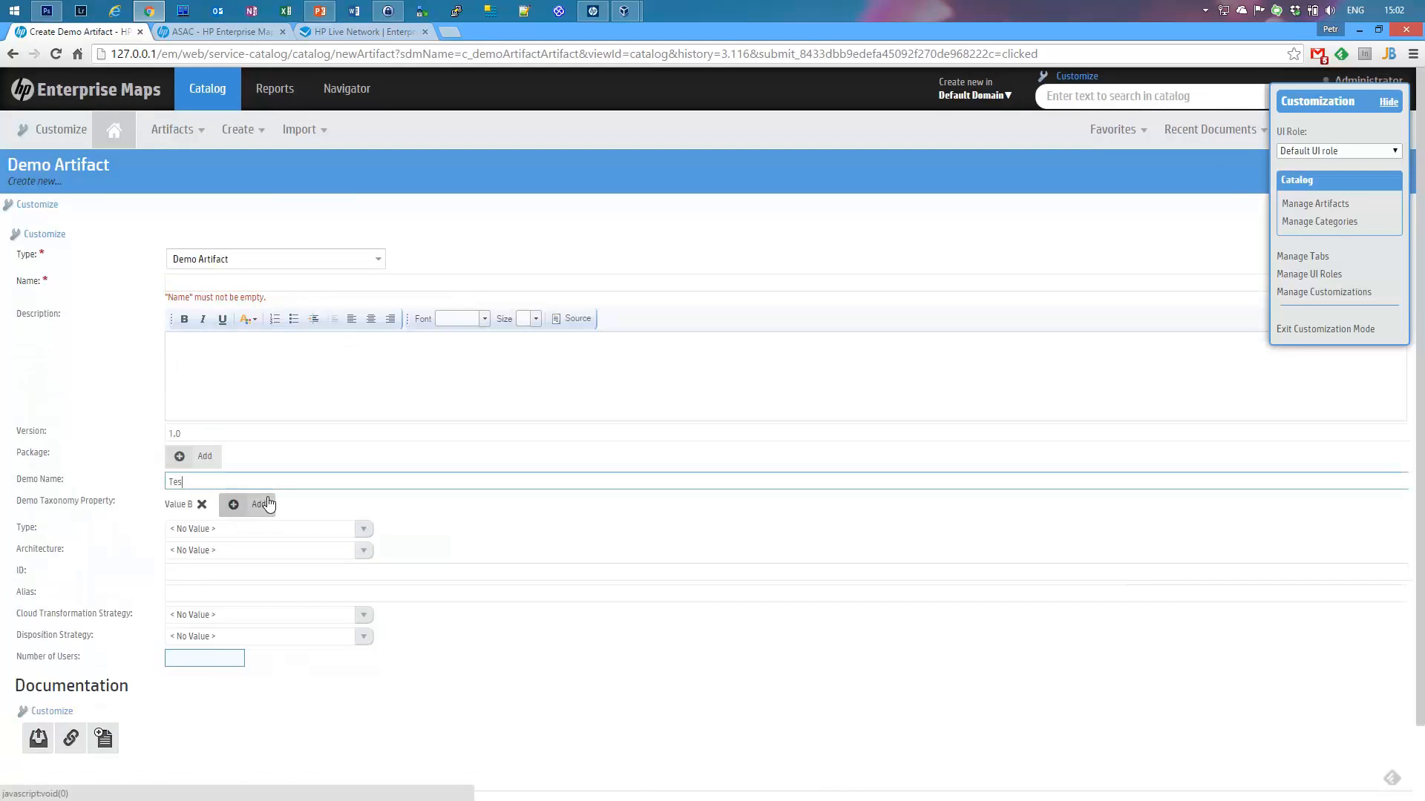
left_click(221, 282)
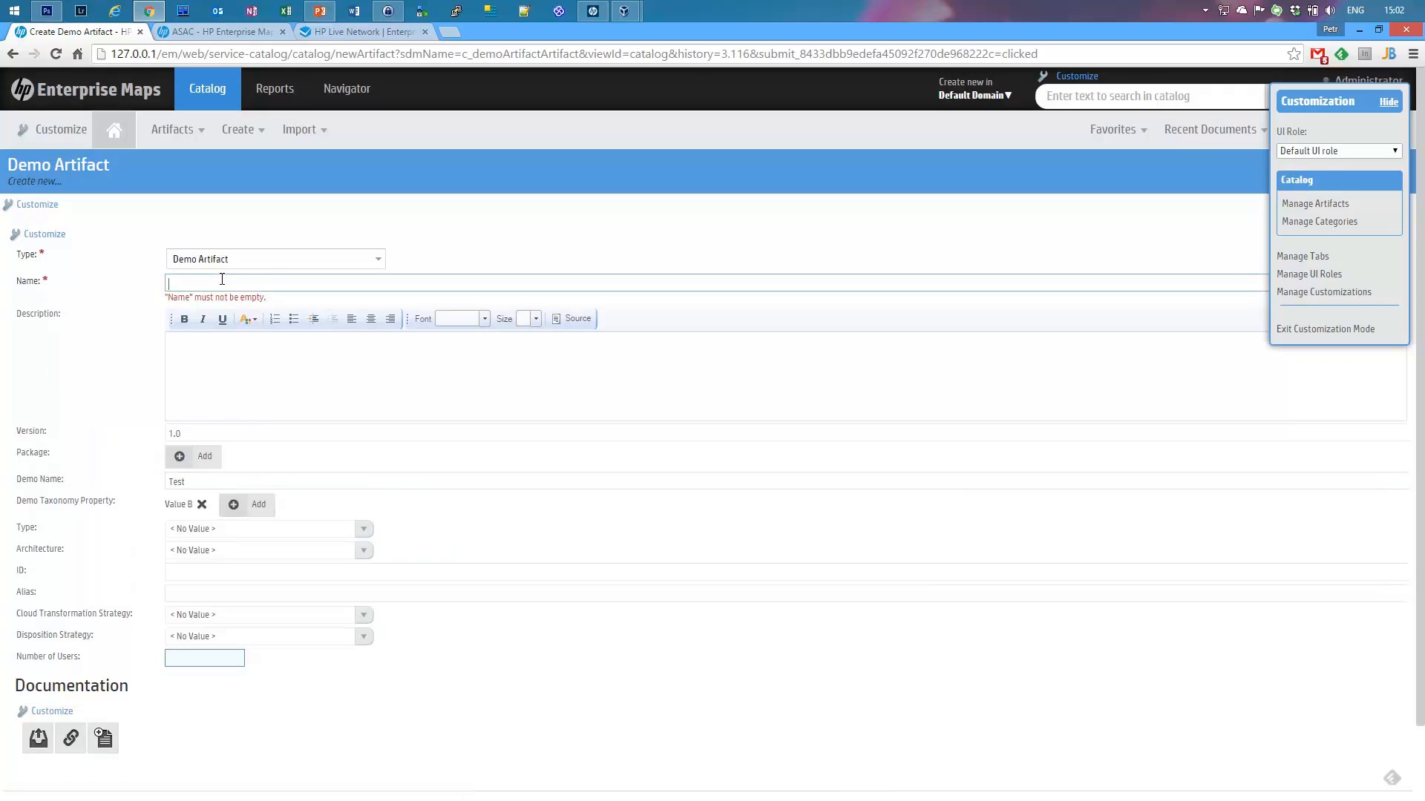
type("Demo")
scroll(140, 429, "down", 2)
left_click(28, 735)
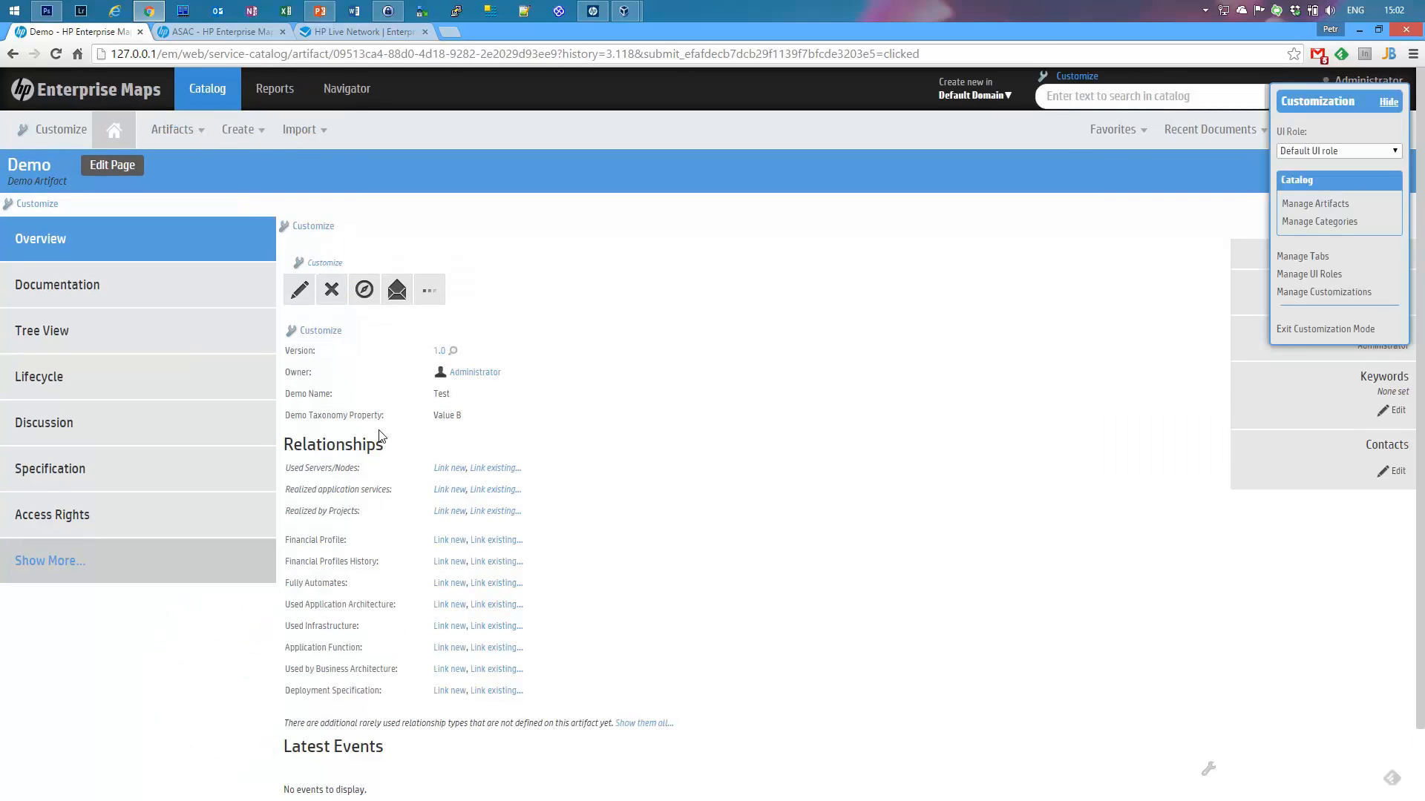
Step: In the overview XML, move c_demoName and c_demoTaxonomyProperty above repositoryPackage and save
left_click(173, 144)
left_click(322, 331)
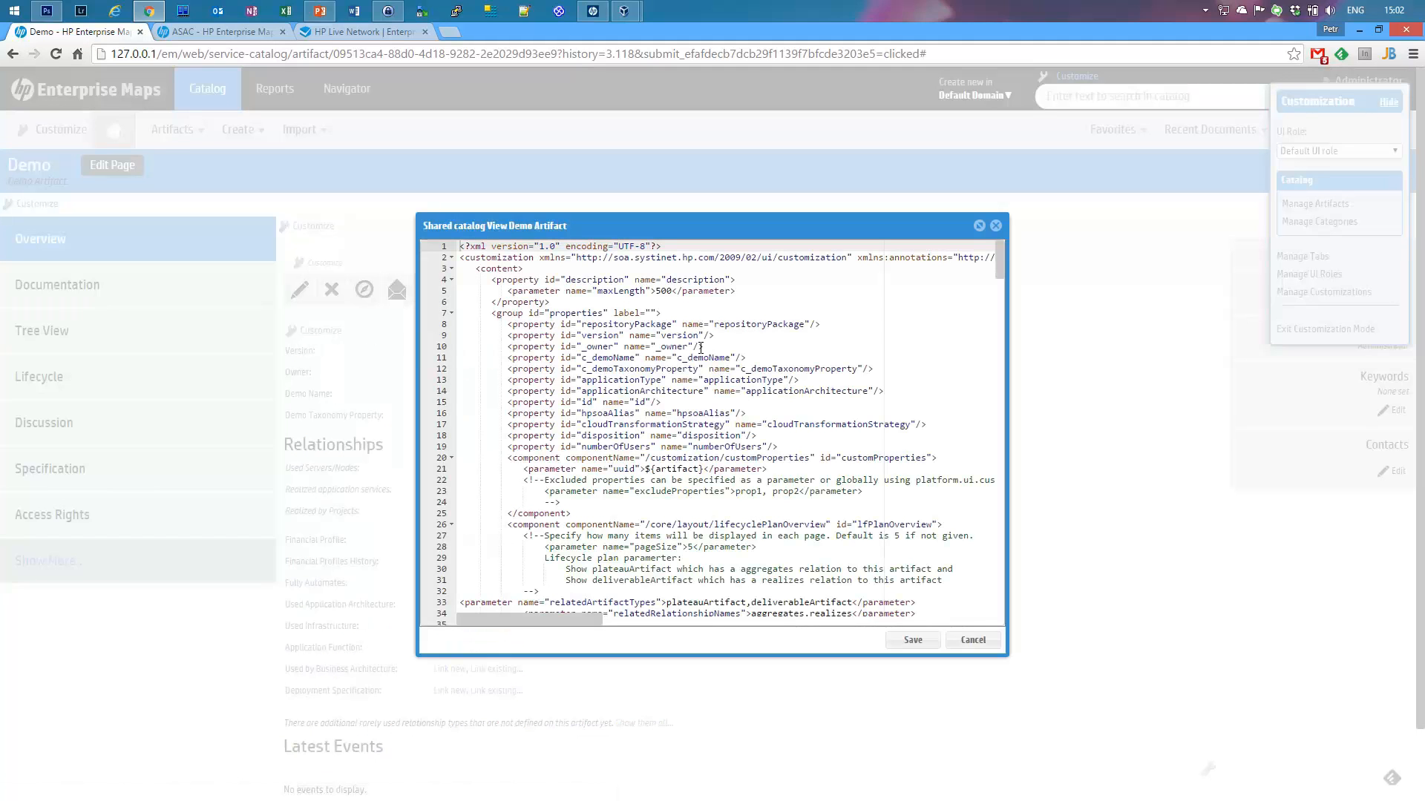
left_click(678, 336)
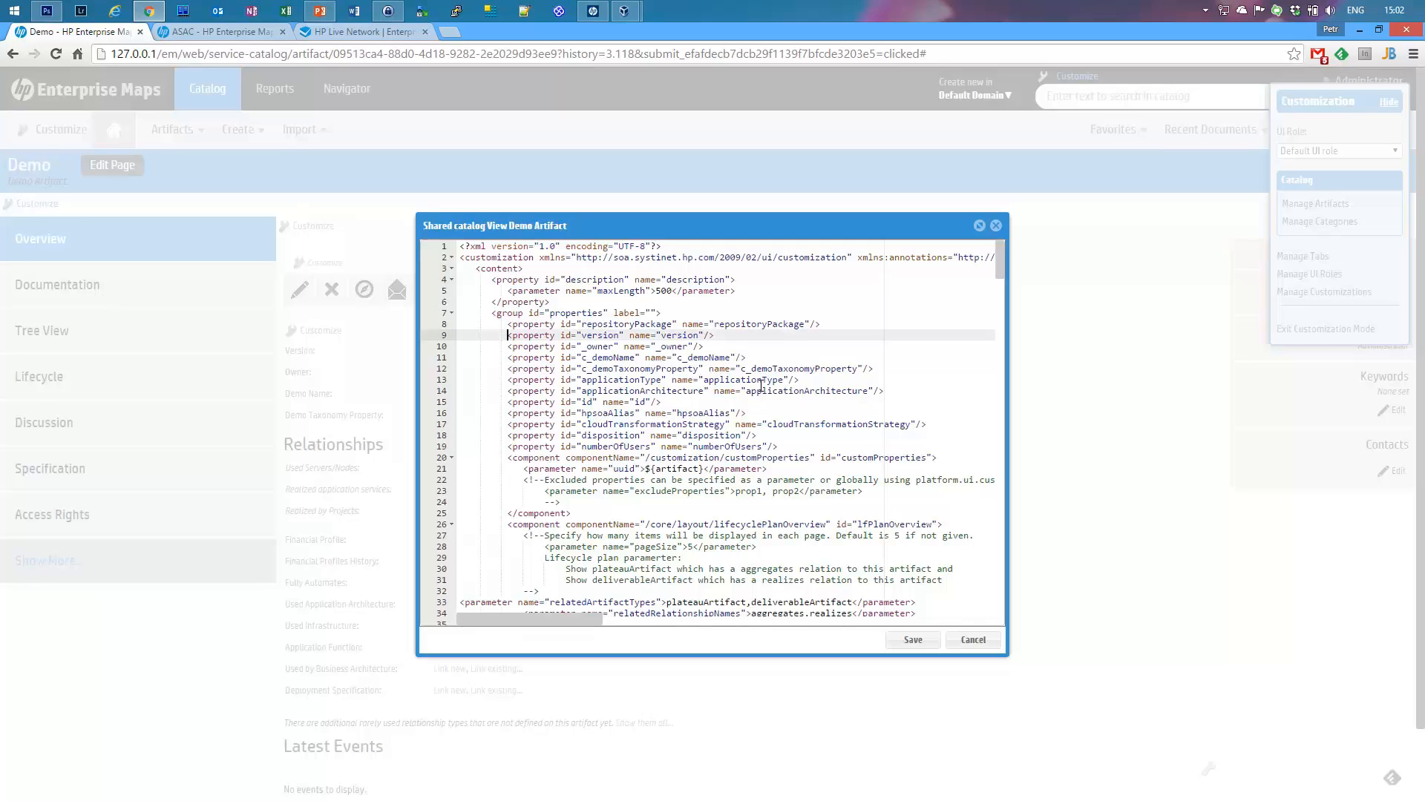
key("Down")
key("Down")
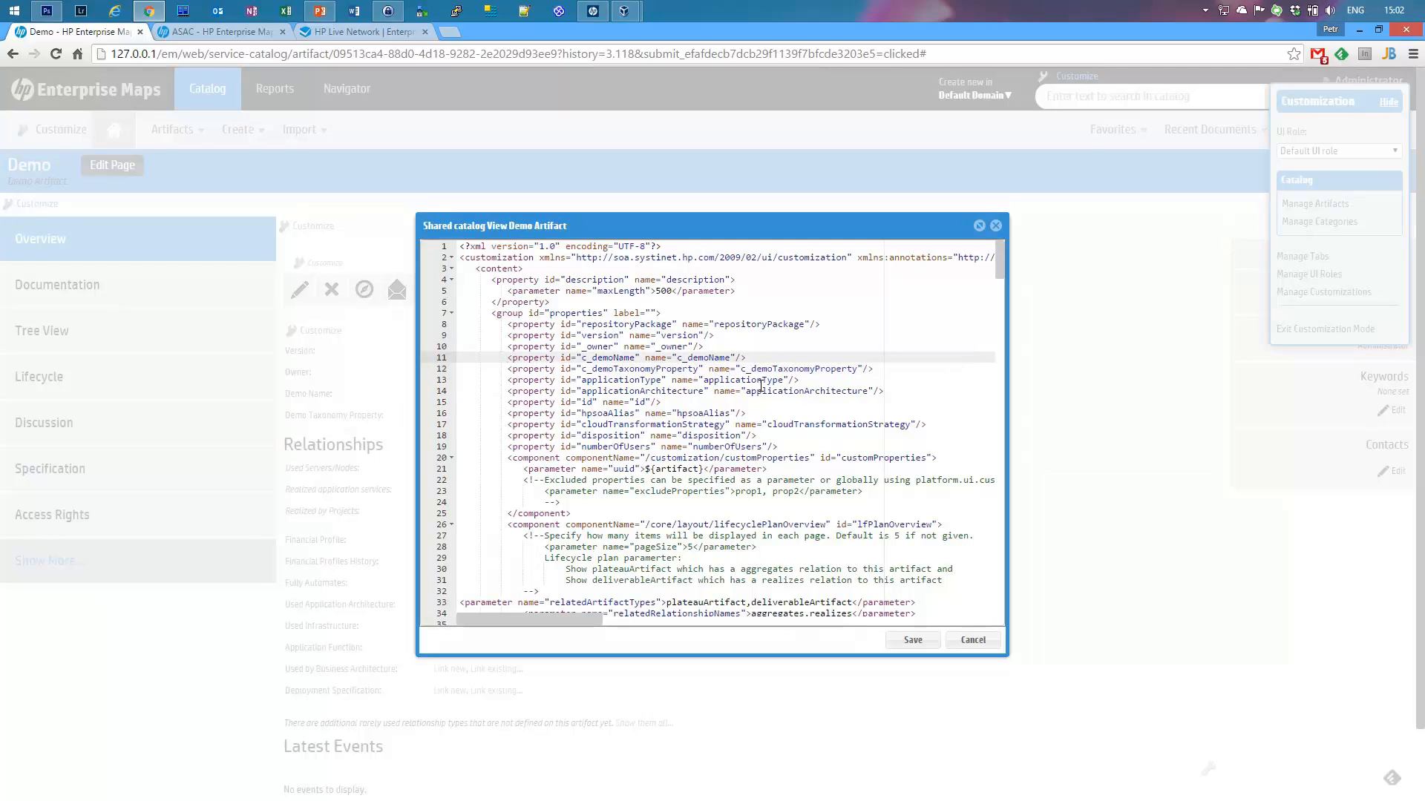
key("shift+Down")
key("shift+Down")
key("ctrl+c")
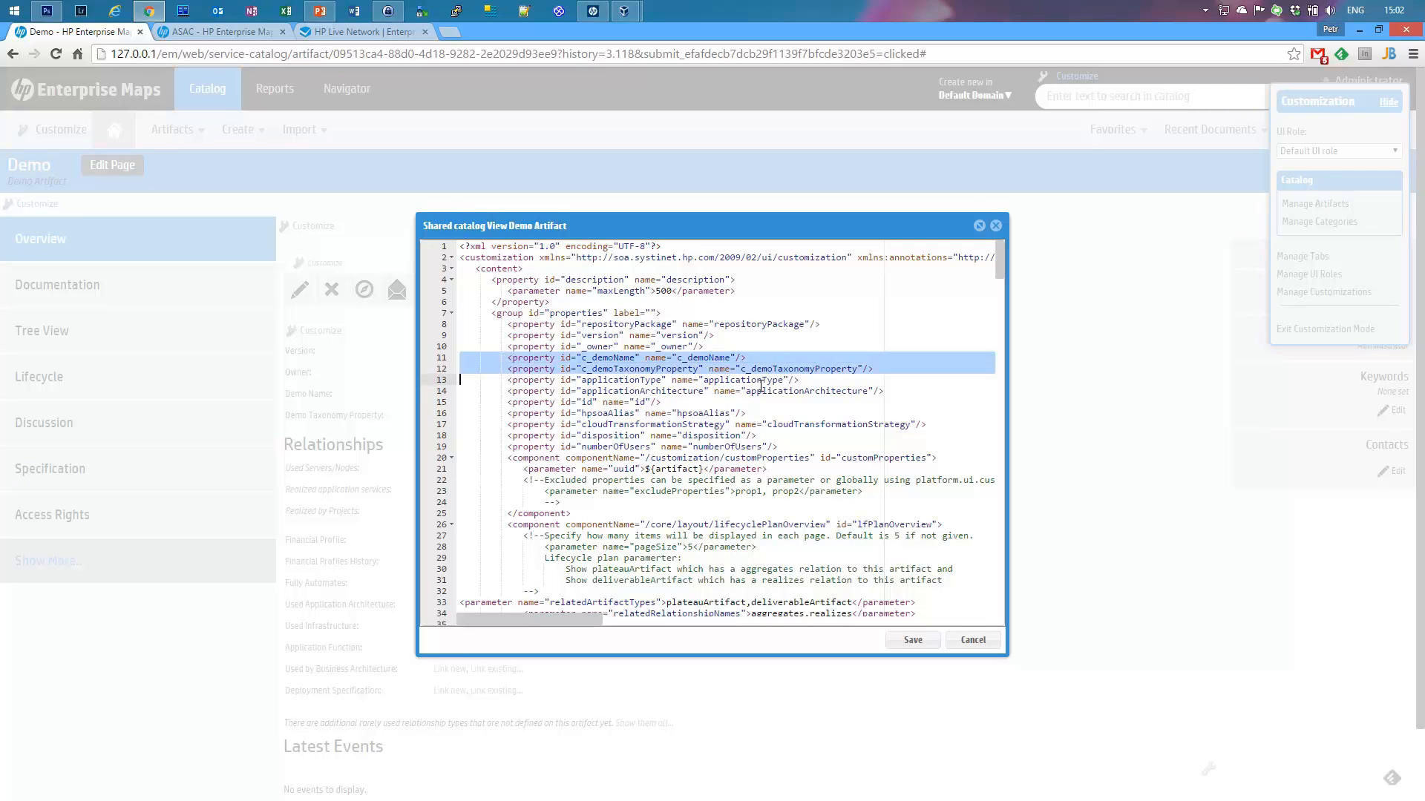
key("Delete")
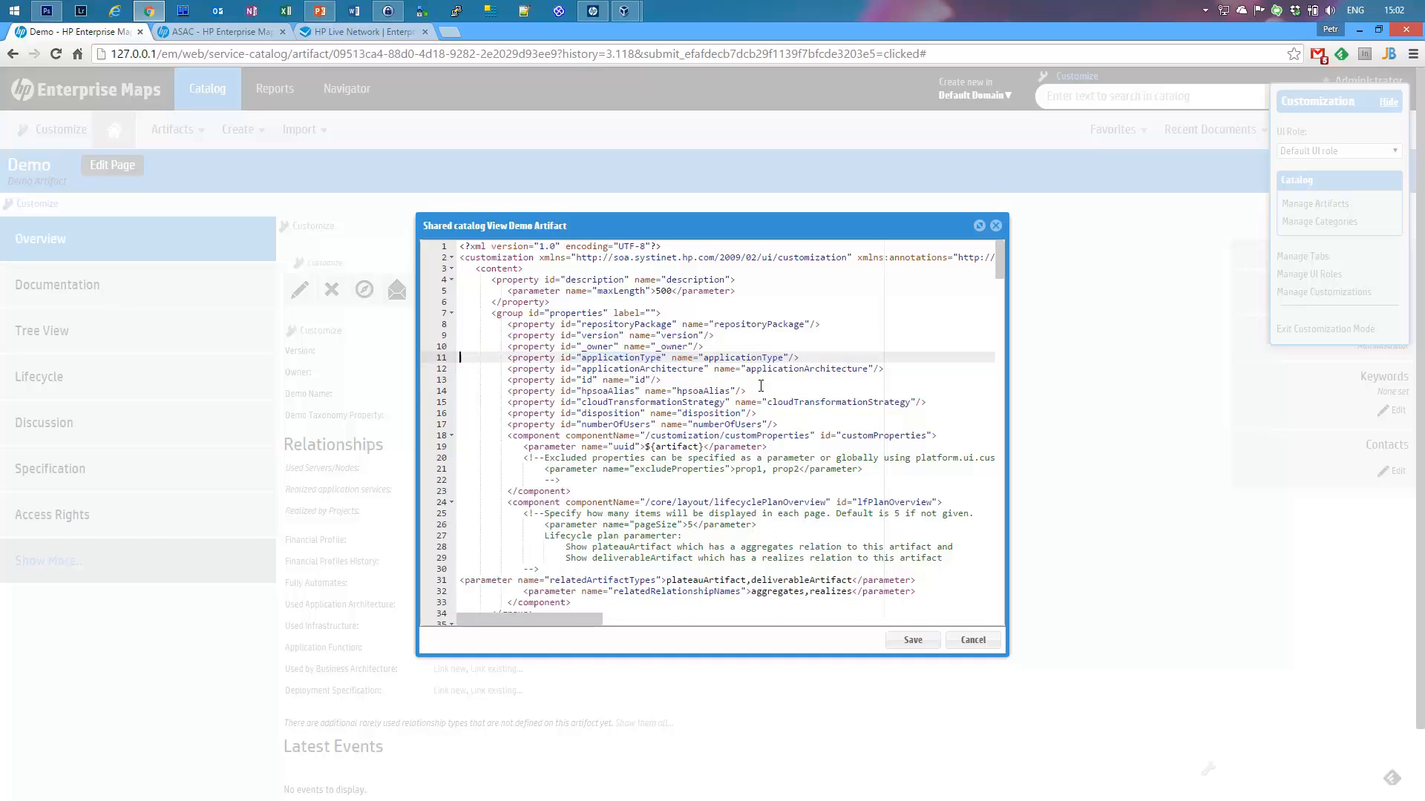
key("Up")
key("Up")
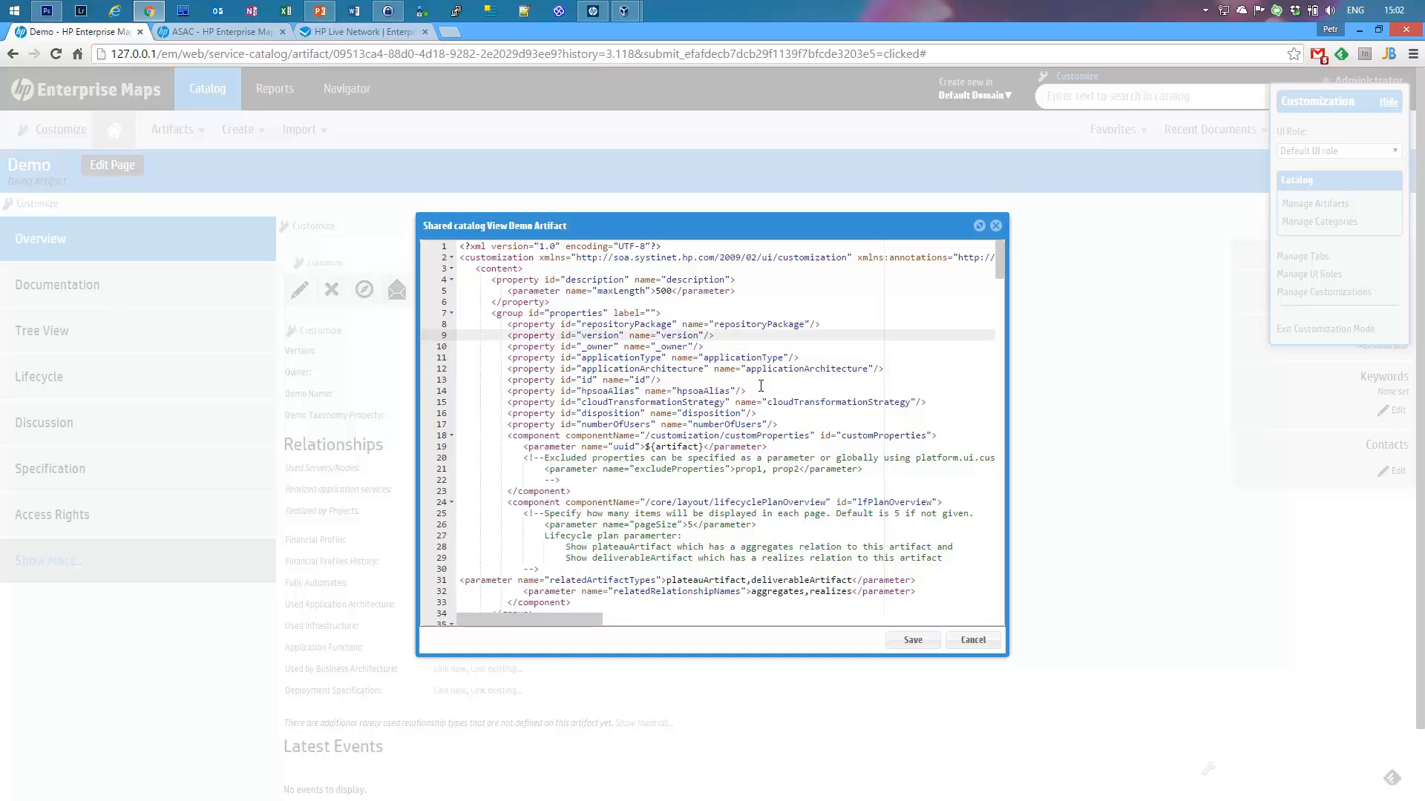
key("Up")
key("ctrl+v")
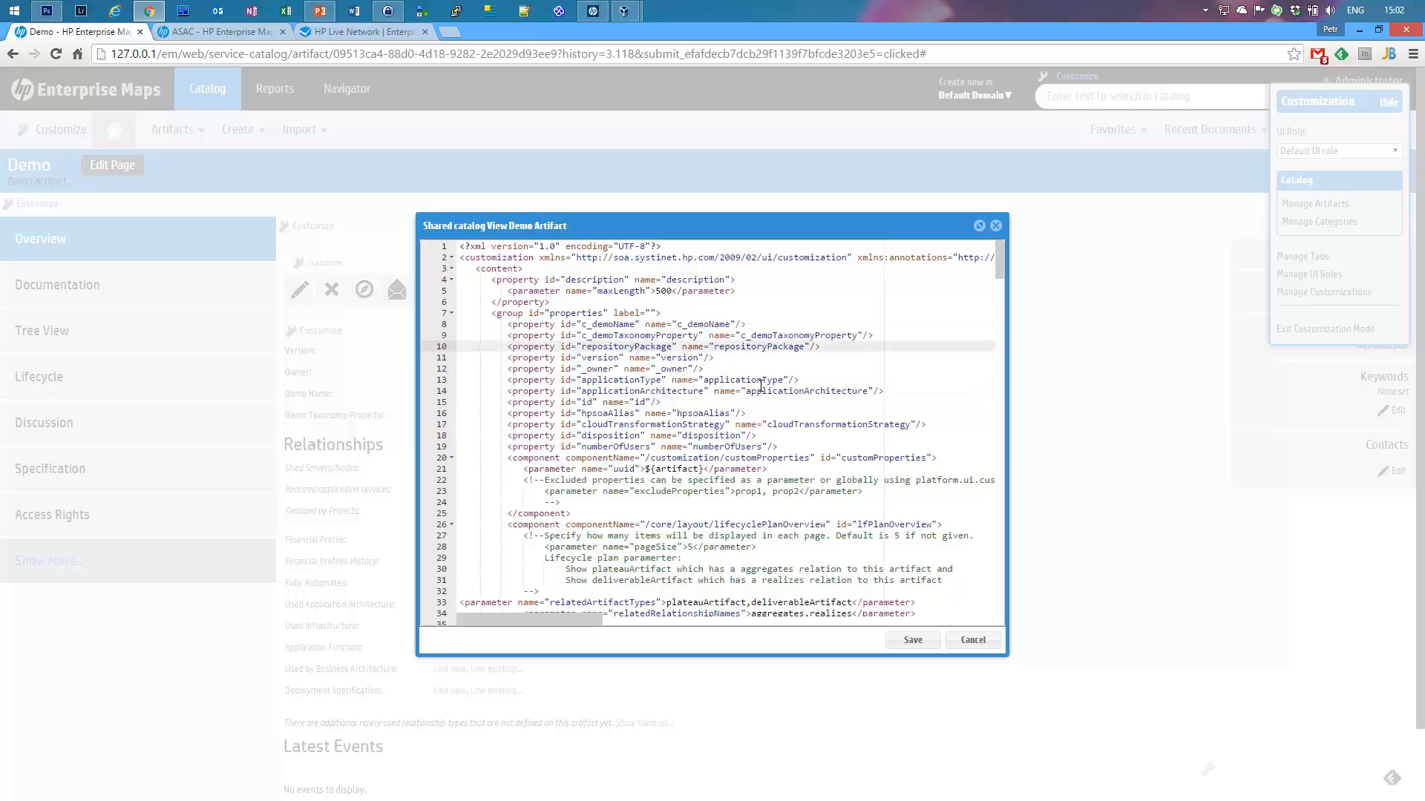
left_click(911, 641)
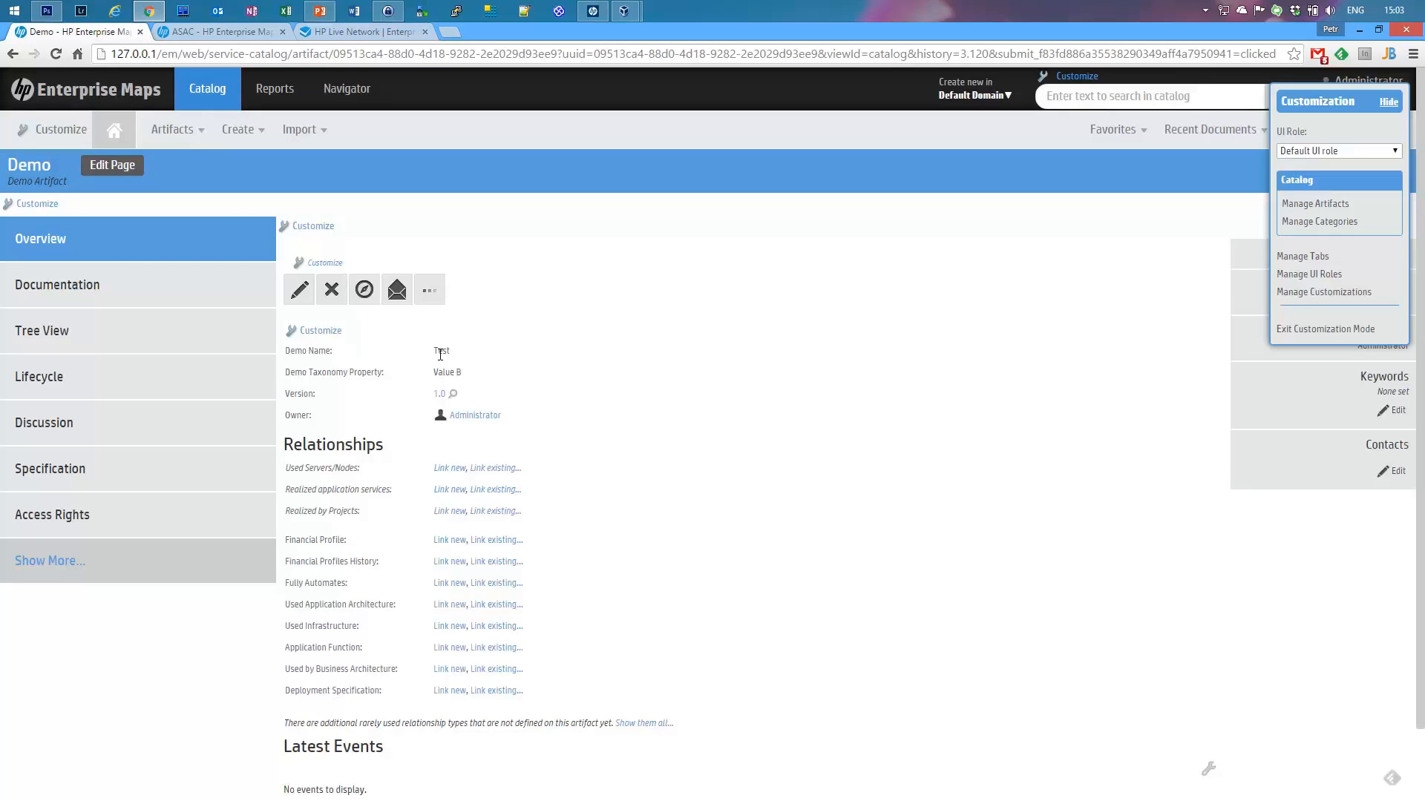
Step: Reopen the Demo Artifacts list from the Catalog Browser under Artifacts > Show More
mouse_move(165, 123)
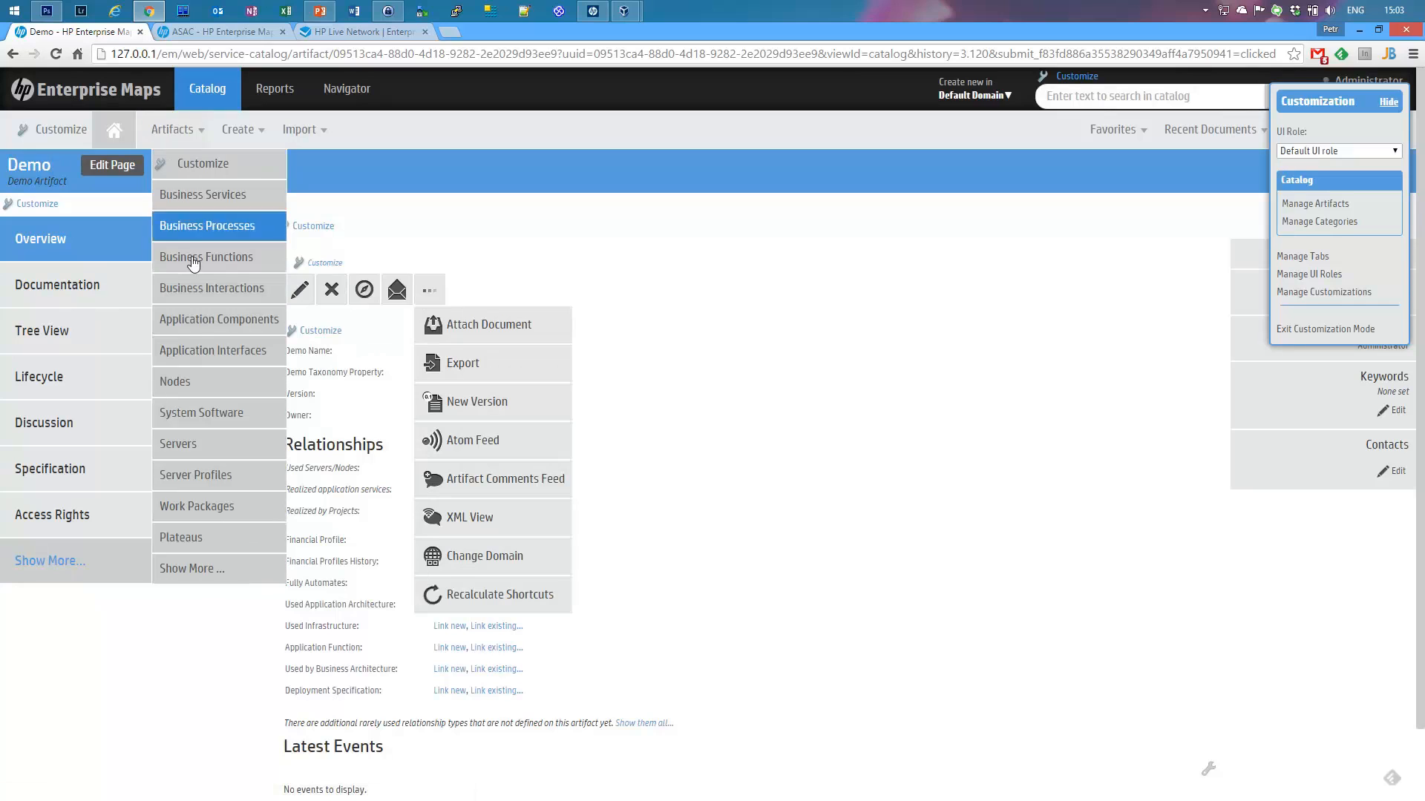
left_click(198, 568)
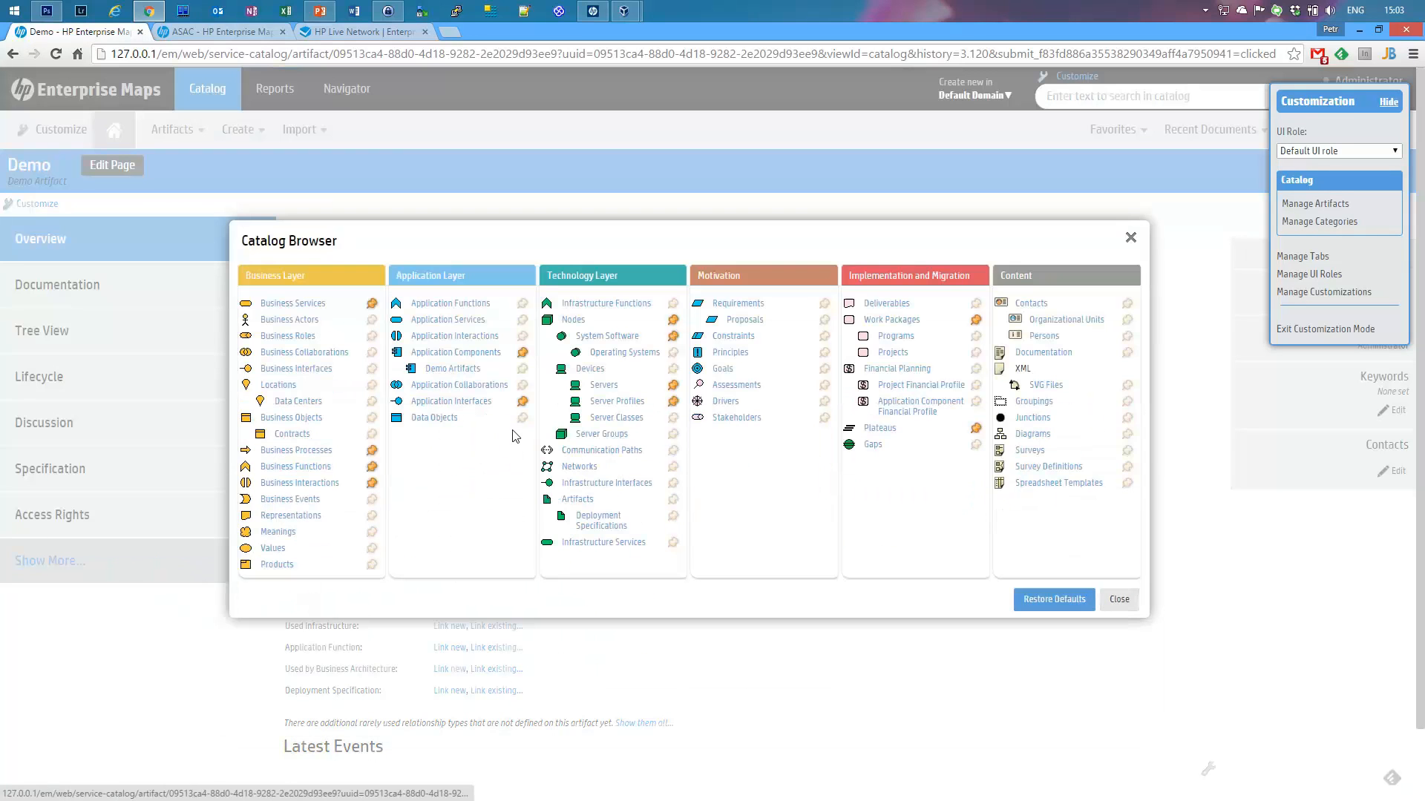
left_click(445, 369)
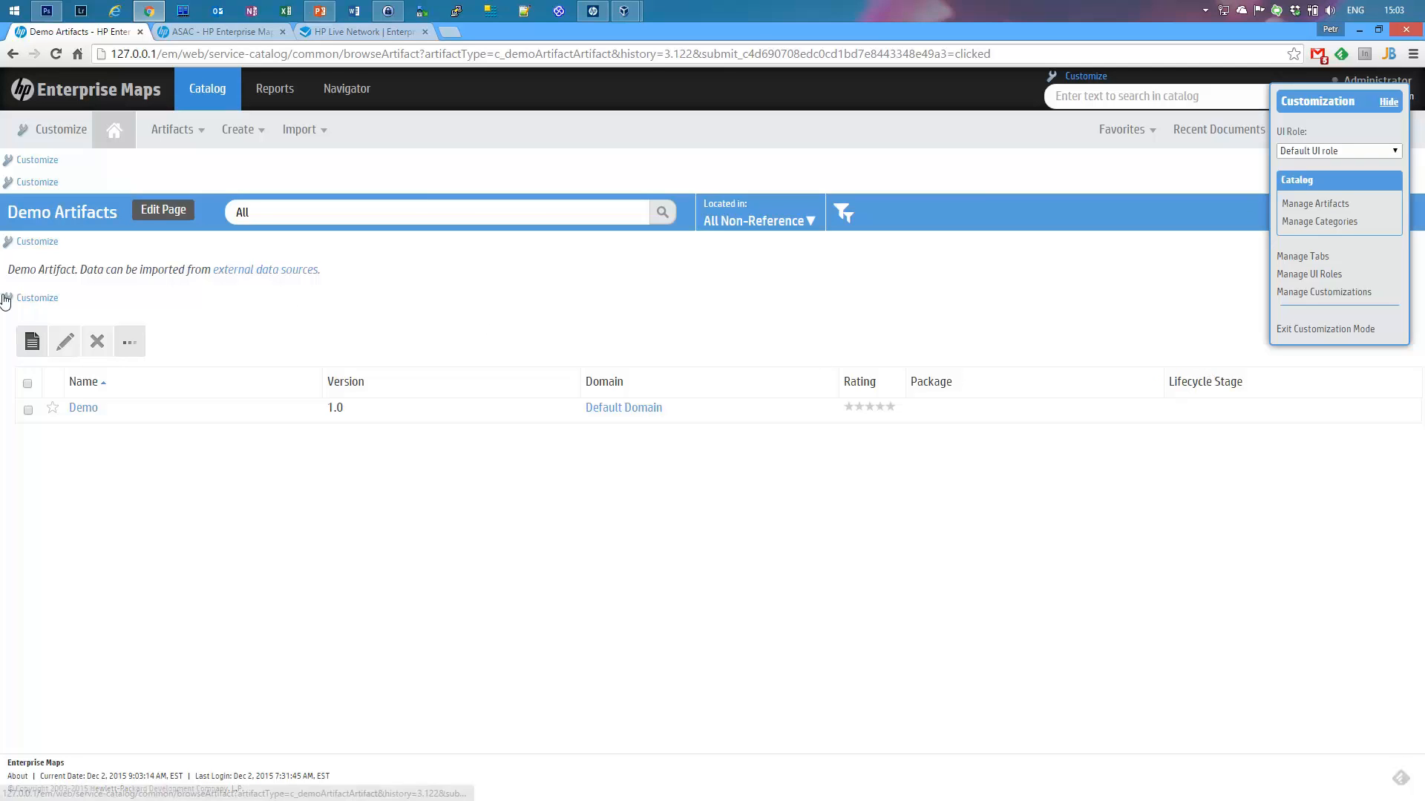
Step: In the results table XML, copy the Owner column's hidden-property line and add it to the Package column
left_click(27, 299)
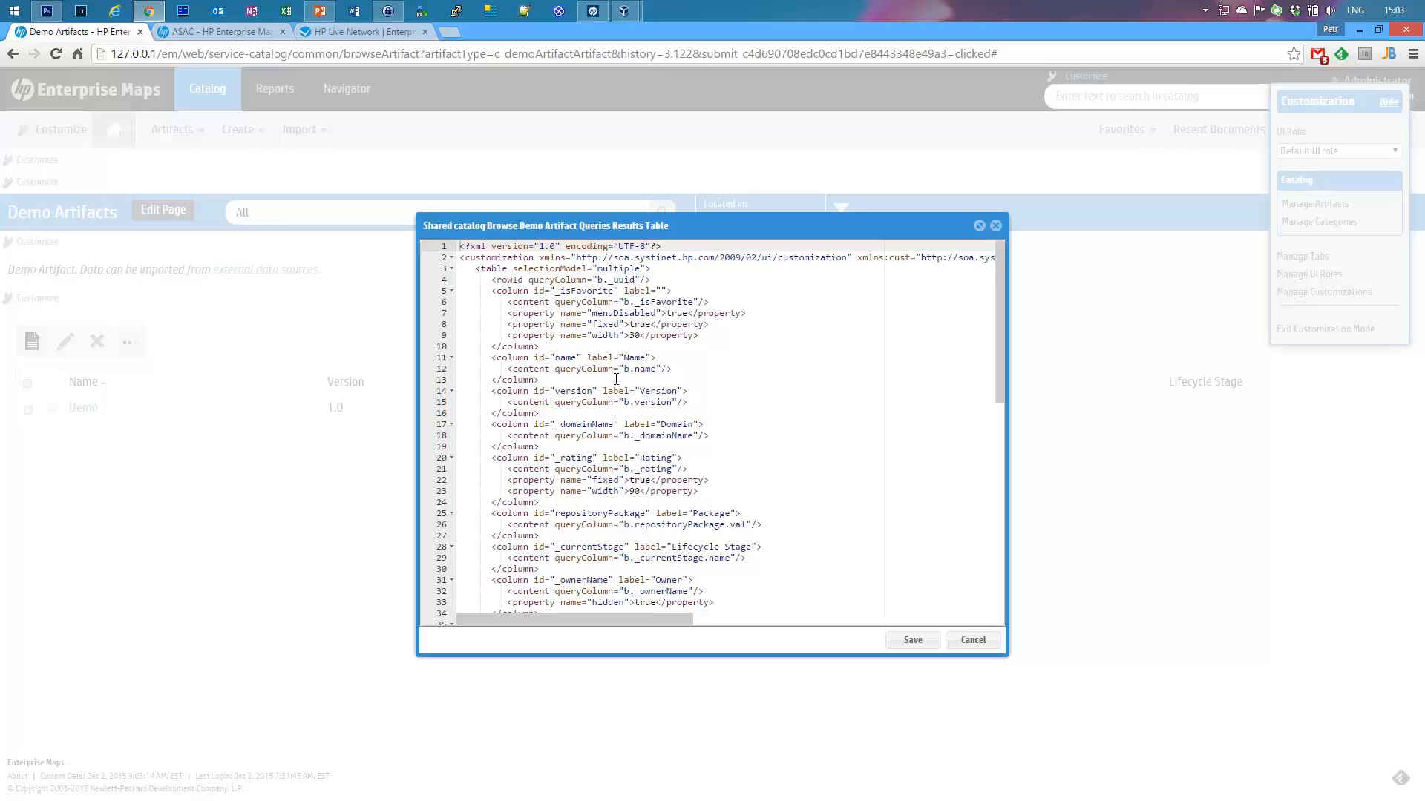
scroll(711, 382, "down", 1)
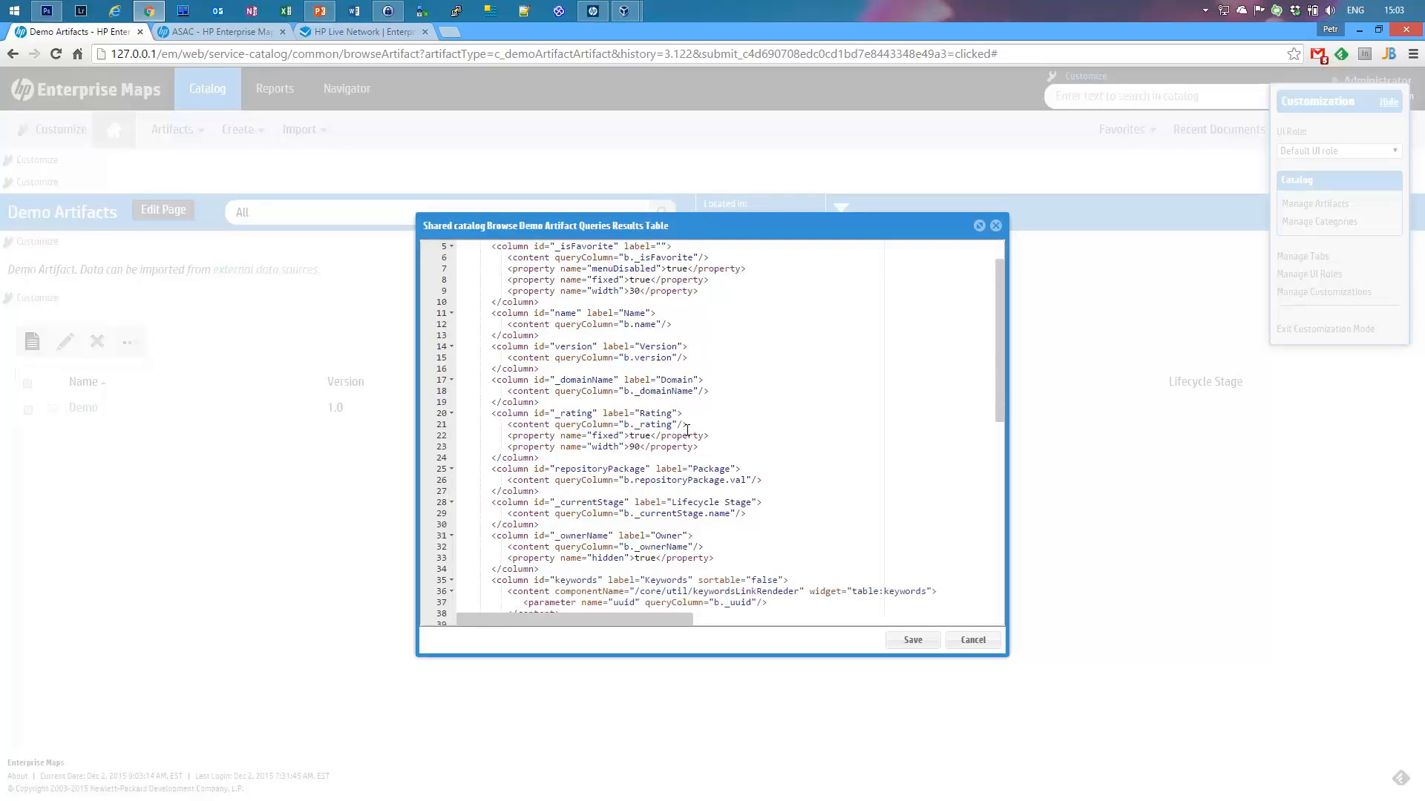
scroll(647, 486, "down", 2)
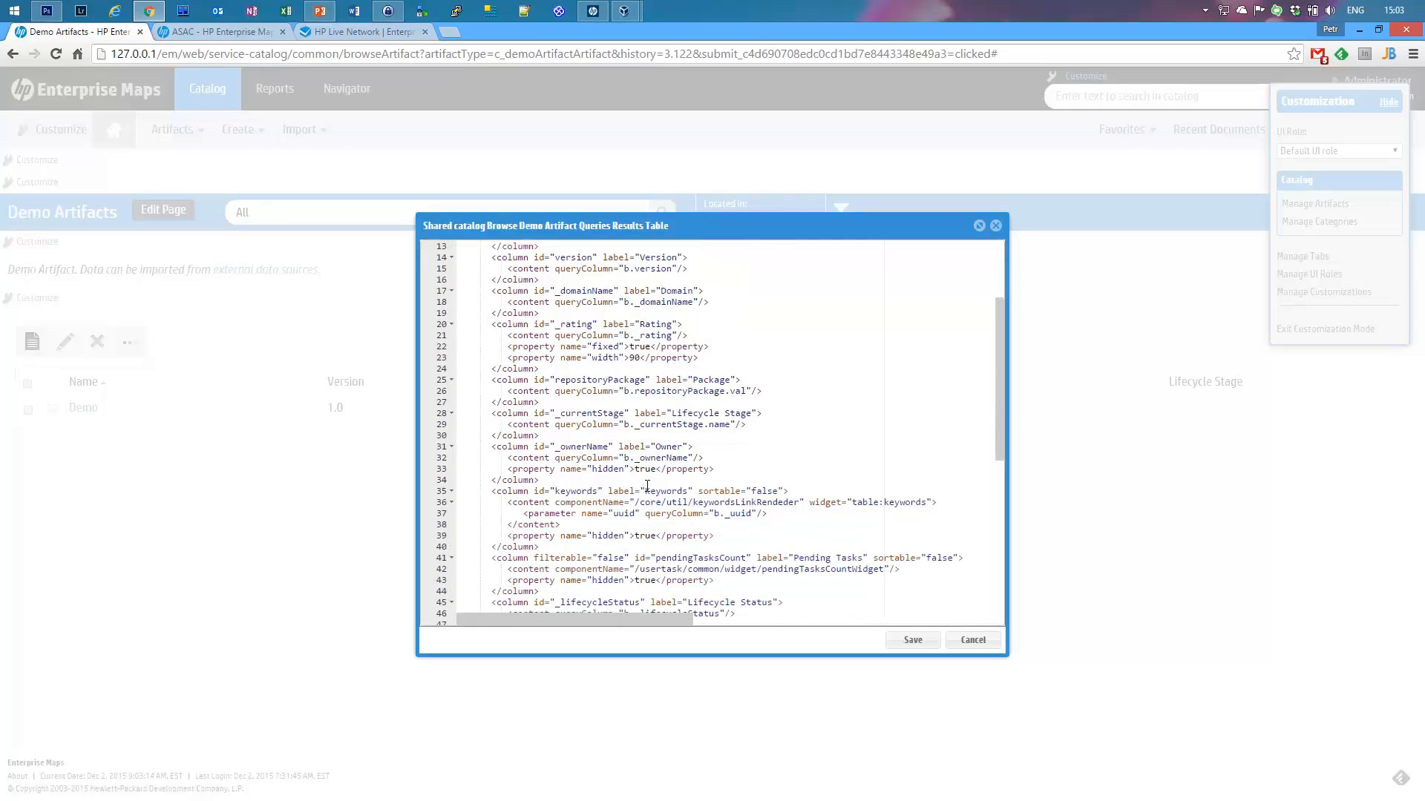
left_click(603, 468)
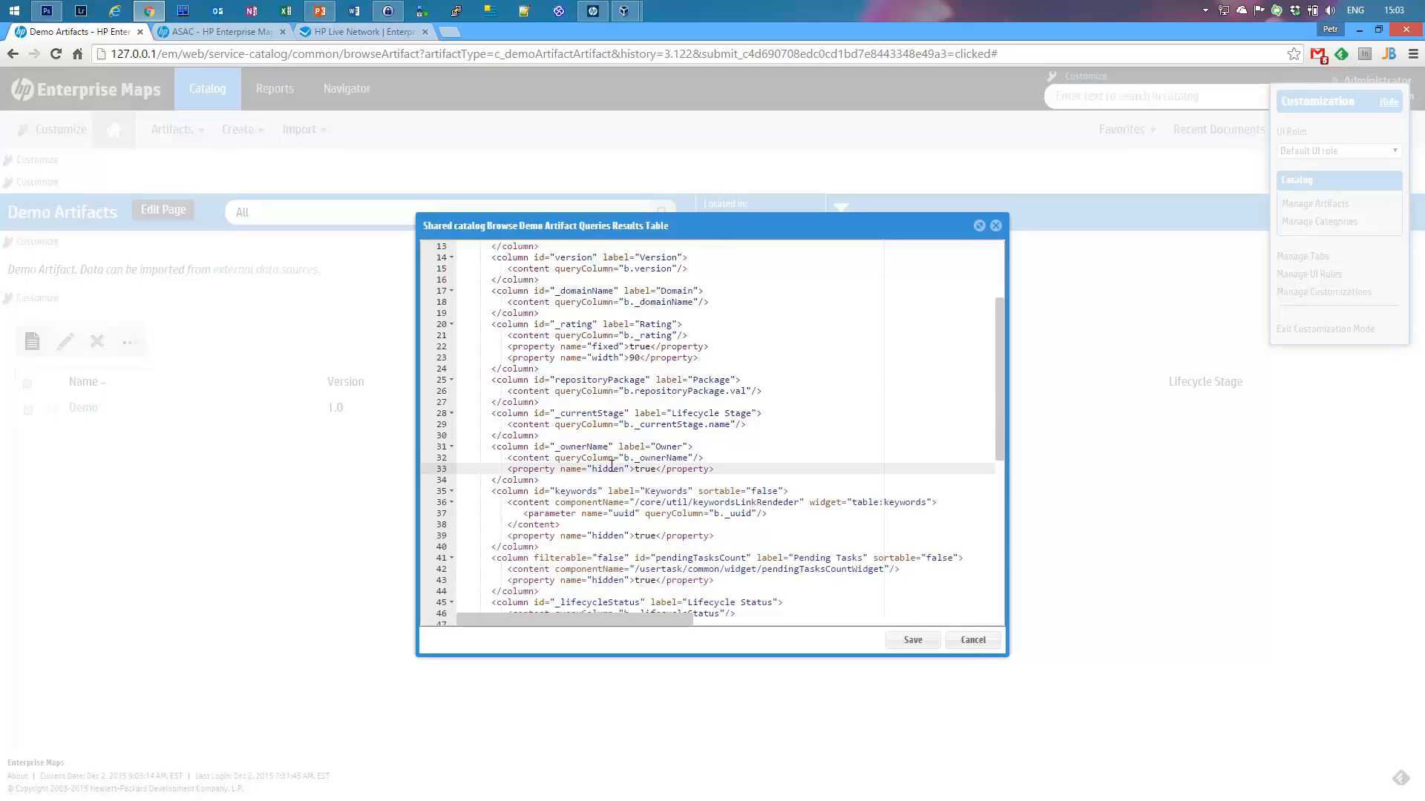
triple_click(611, 466)
key("ctrl+c")
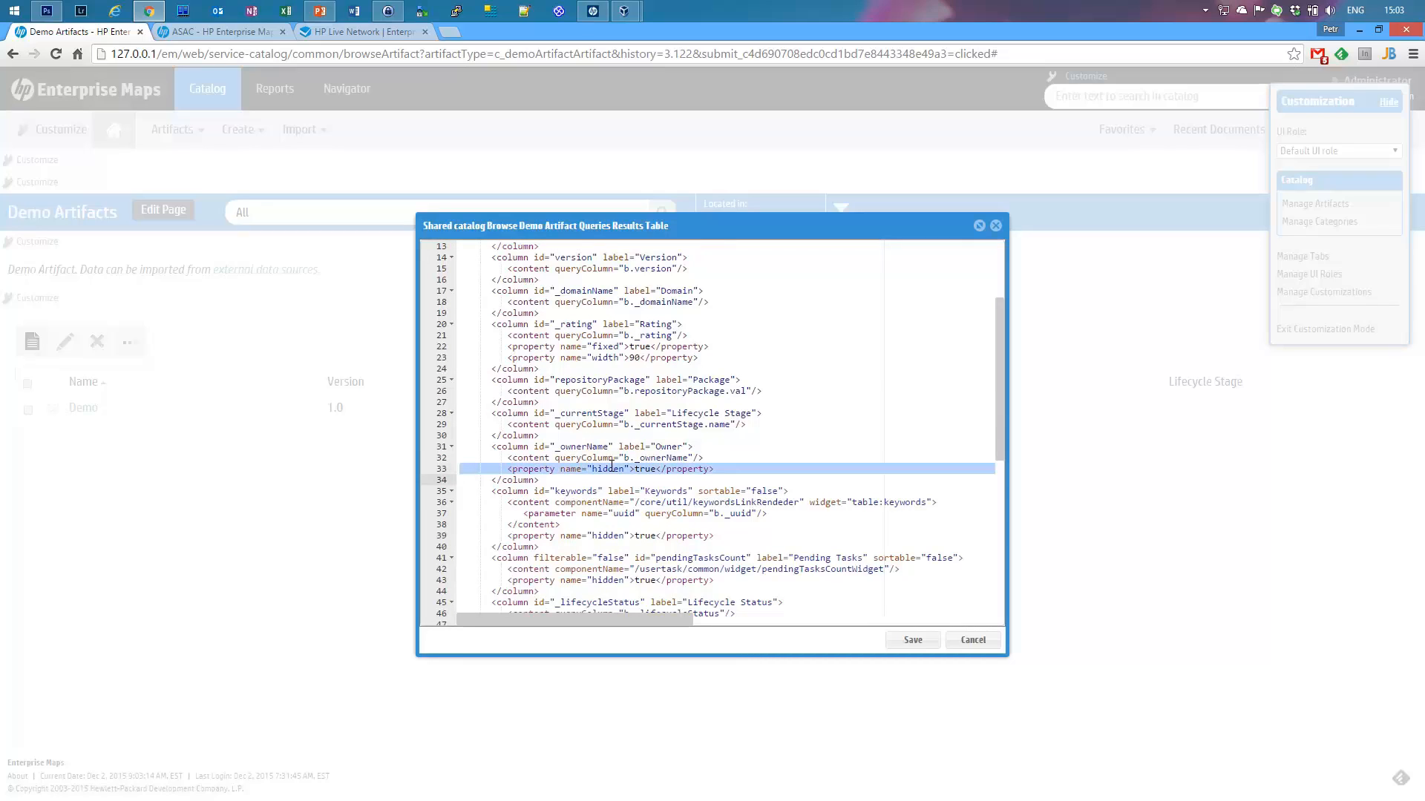
key("Up")
key("Up")
key("Up")
key("Up")
key("Up")
key("Up")
key("Up")
key("Up")
key("Up")
key("Up")
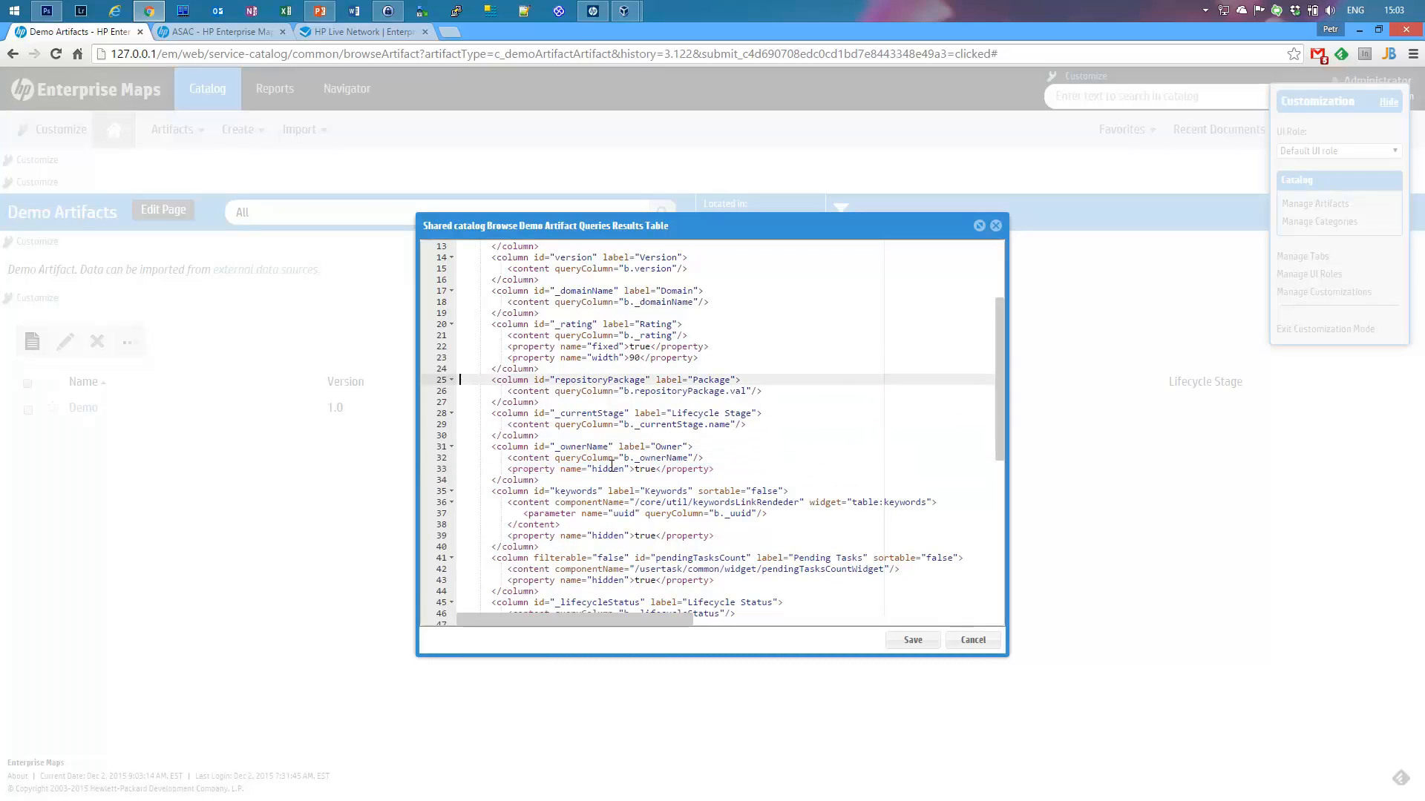
key("Down")
key("Down")
key("Down")
key("ctrl+v")
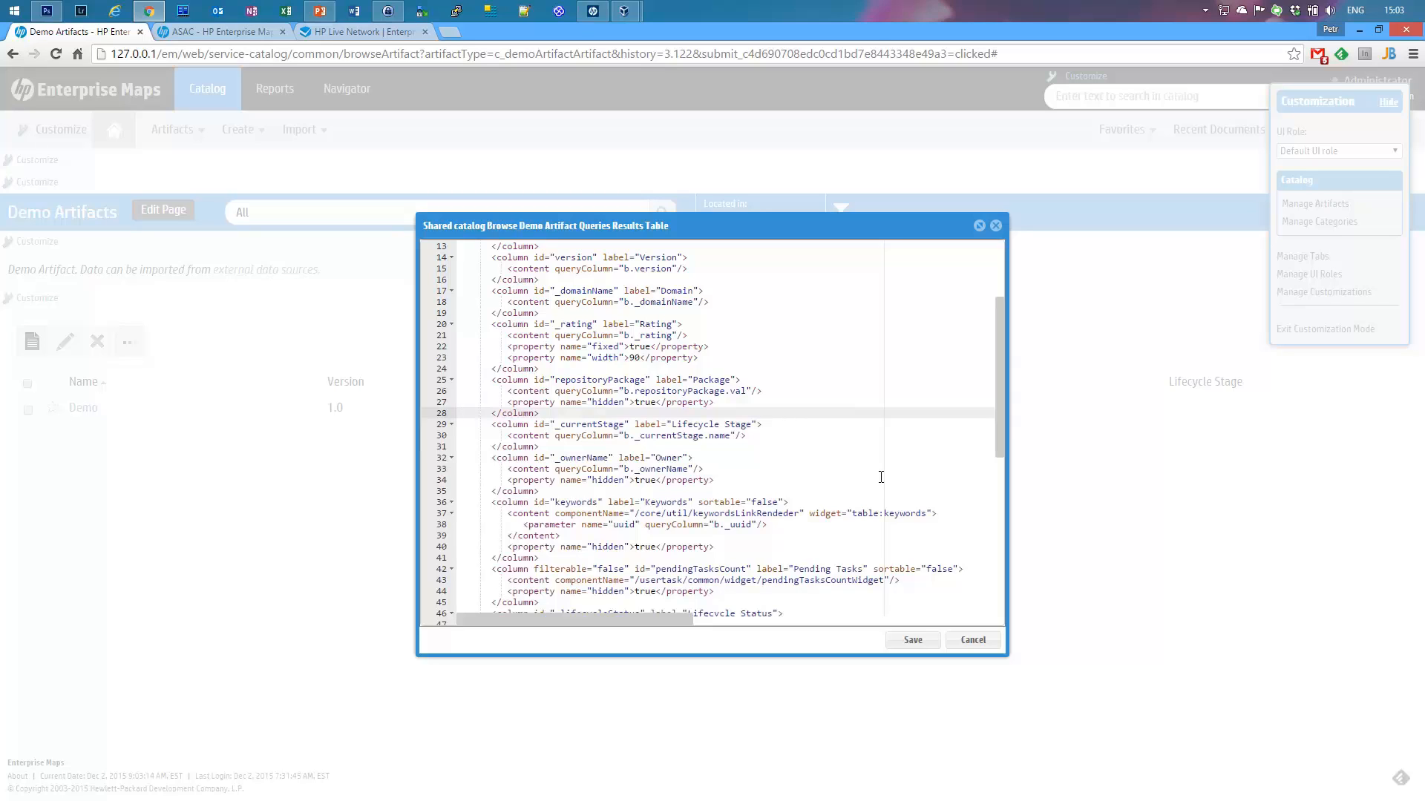
Step: Add <property name="hidden">true</property> below the _currentStage (Lifecycle Stage) column's content line
key("Down")
key("Down")
key("Down")
key("Down")
key("Down")
key("Down")
key("Down")
key("Down")
key("Down")
key("Down")
key("Down")
key("Down")
key("Down")
key("Down")
key("Down")
key("Down")
key("Down")
key("Down")
key("Down")
key("Down")
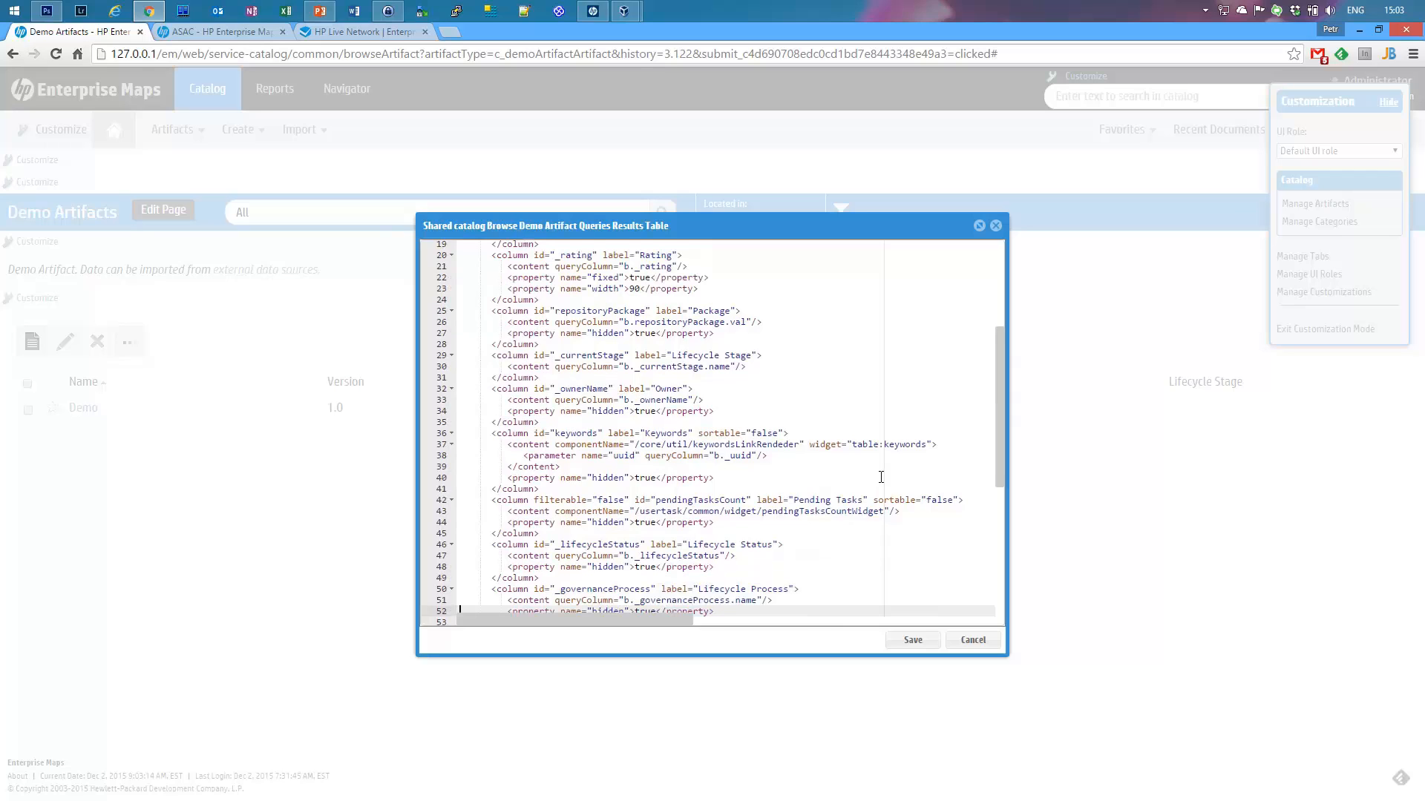
key("Down")
key("Down")
key("Down")
key("Down")
key("Down")
key("Down")
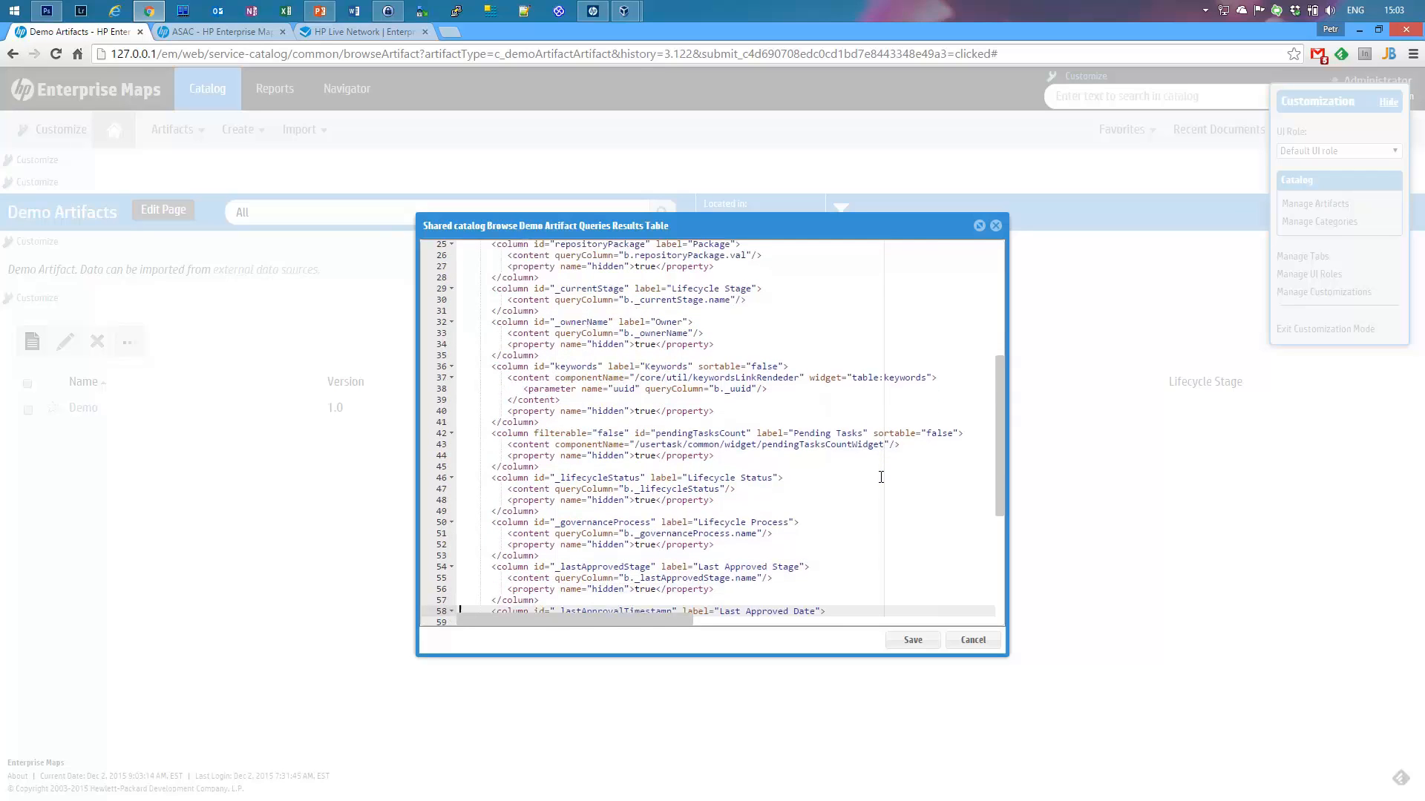
key("Down")
key("Up")
key("Up")
key("Up")
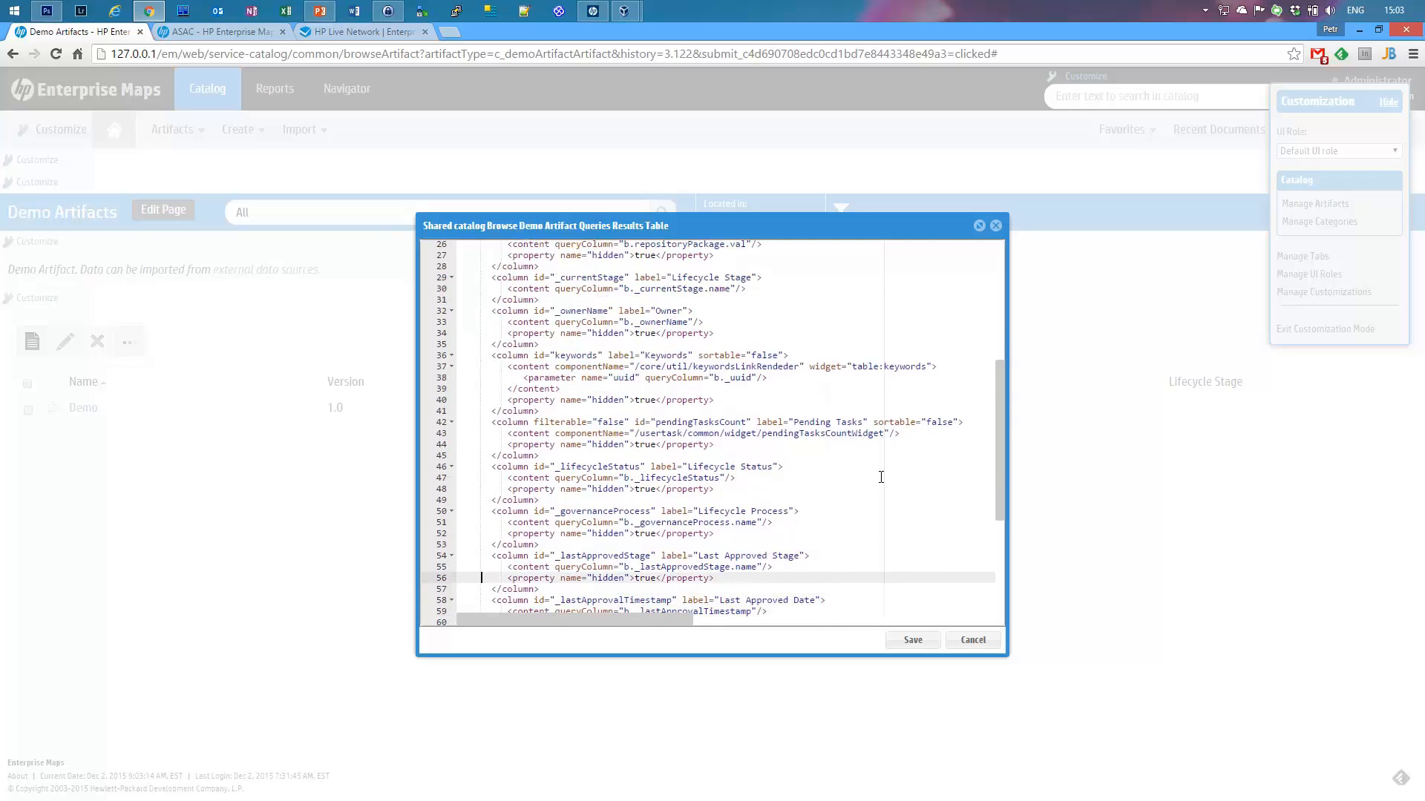
key("End")
key("Up")
key("Up")
key("Up")
key("Up")
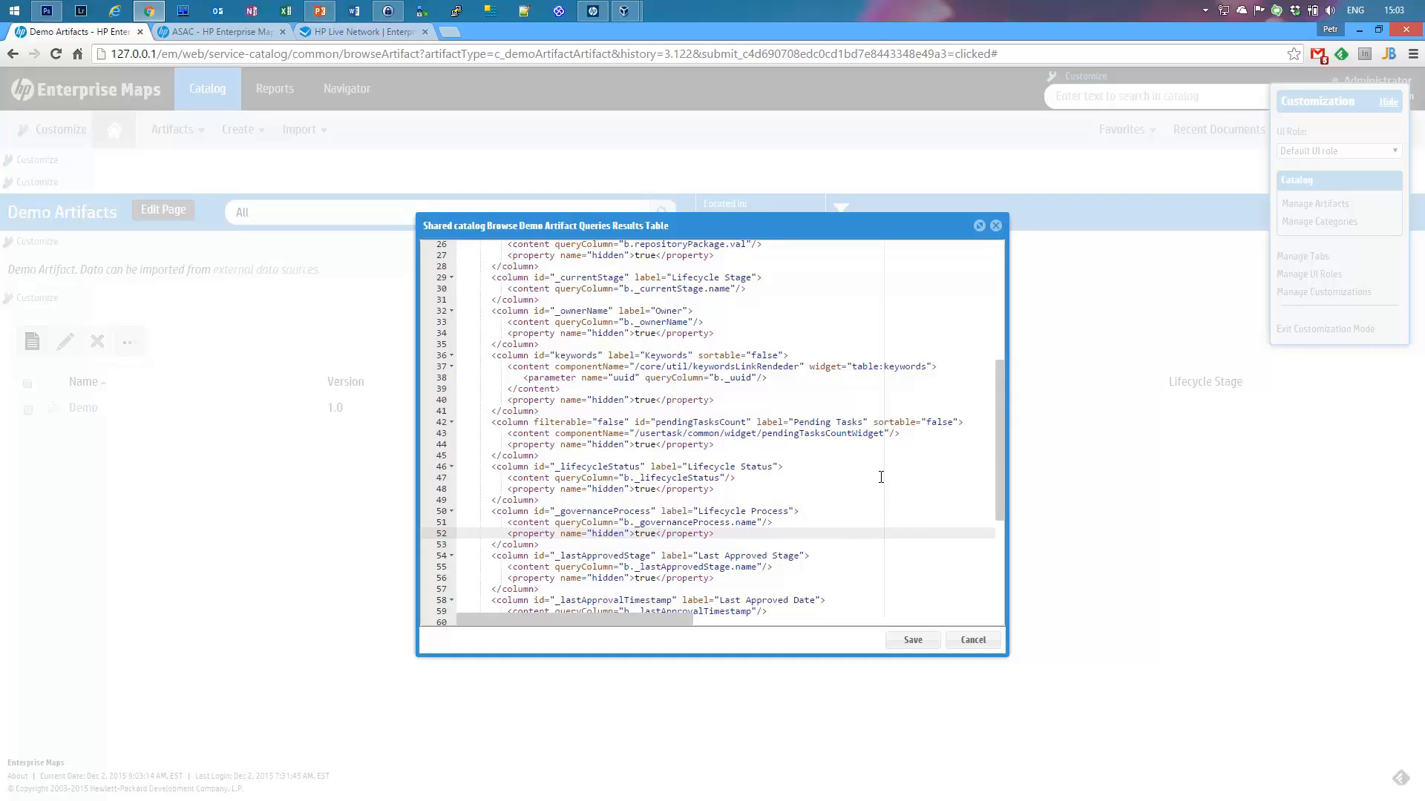
key("Down")
key("Down")
key("Down")
key("Down")
key("Down")
key("Down")
key("Down")
key("Down")
key("Down")
key("Down")
key("Down")
key("Down")
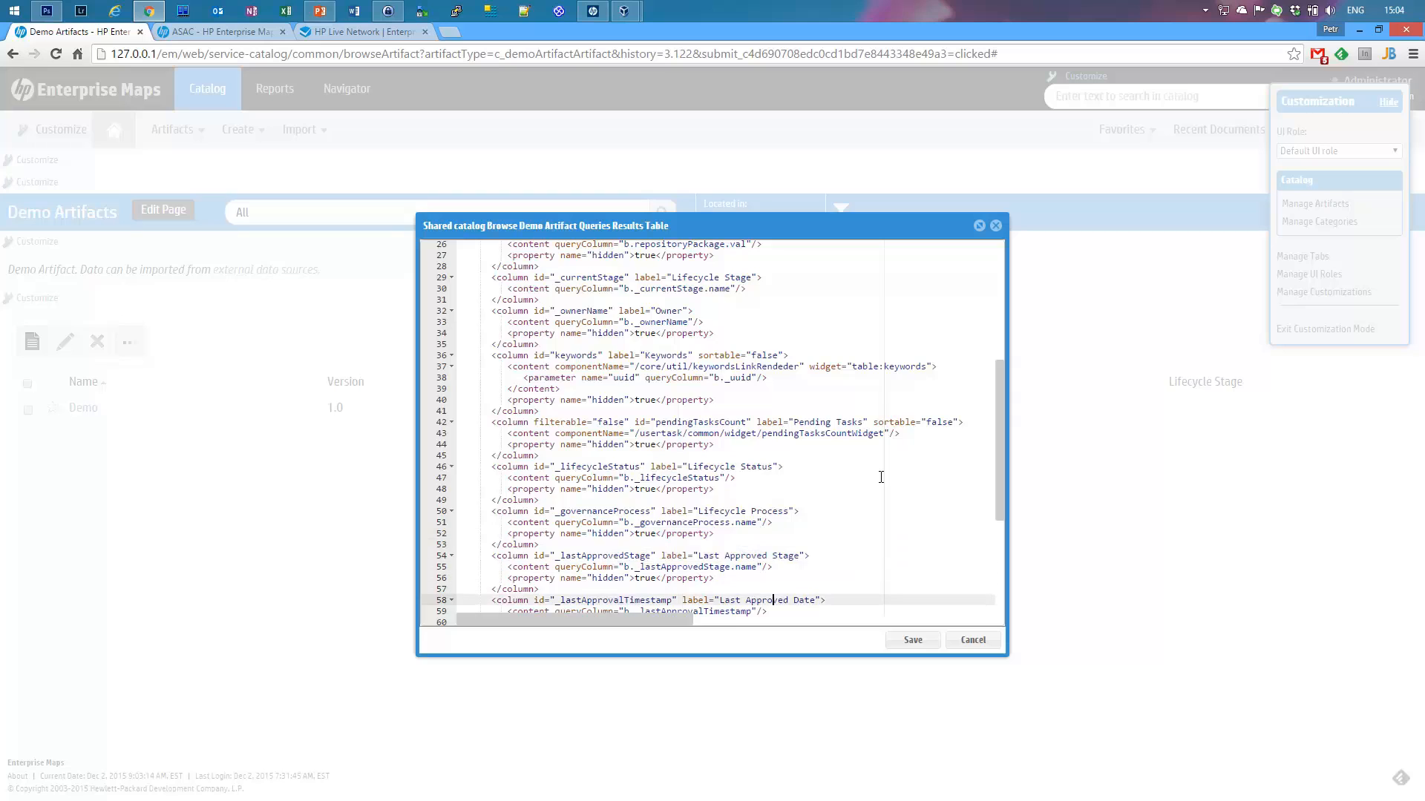
key("Down")
key("Down")
key("Down")
key("Down")
key("Down")
key("Down")
key("Down")
key("Down")
key("Down")
key("Down")
key("Down")
key("Down")
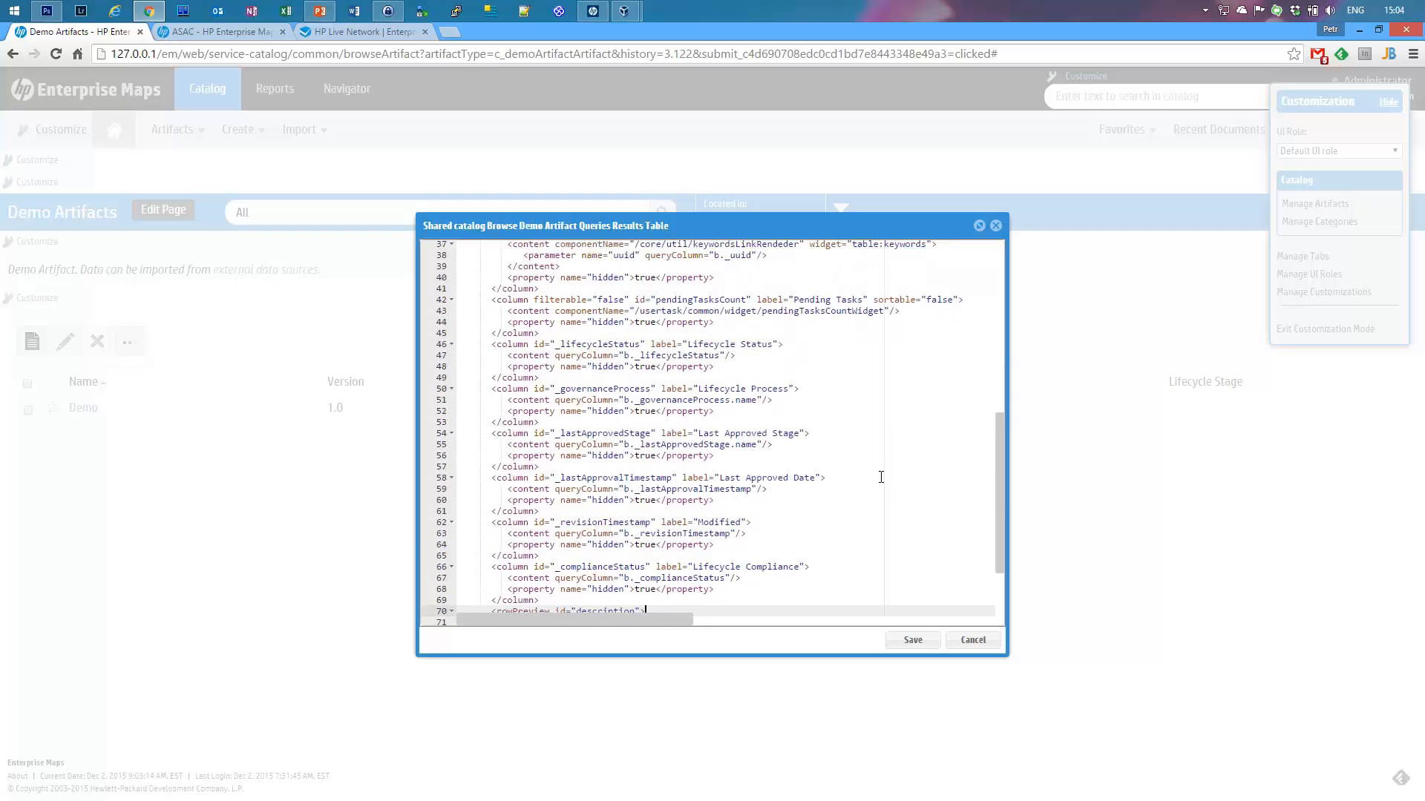
key("Down")
key("Down")
key("Up")
key("Up")
key("Up")
key("Up")
key("Up")
key("Up")
key("Up")
key("Up")
key("Up")
key("Up")
key("Up")
key("Up")
key("Up")
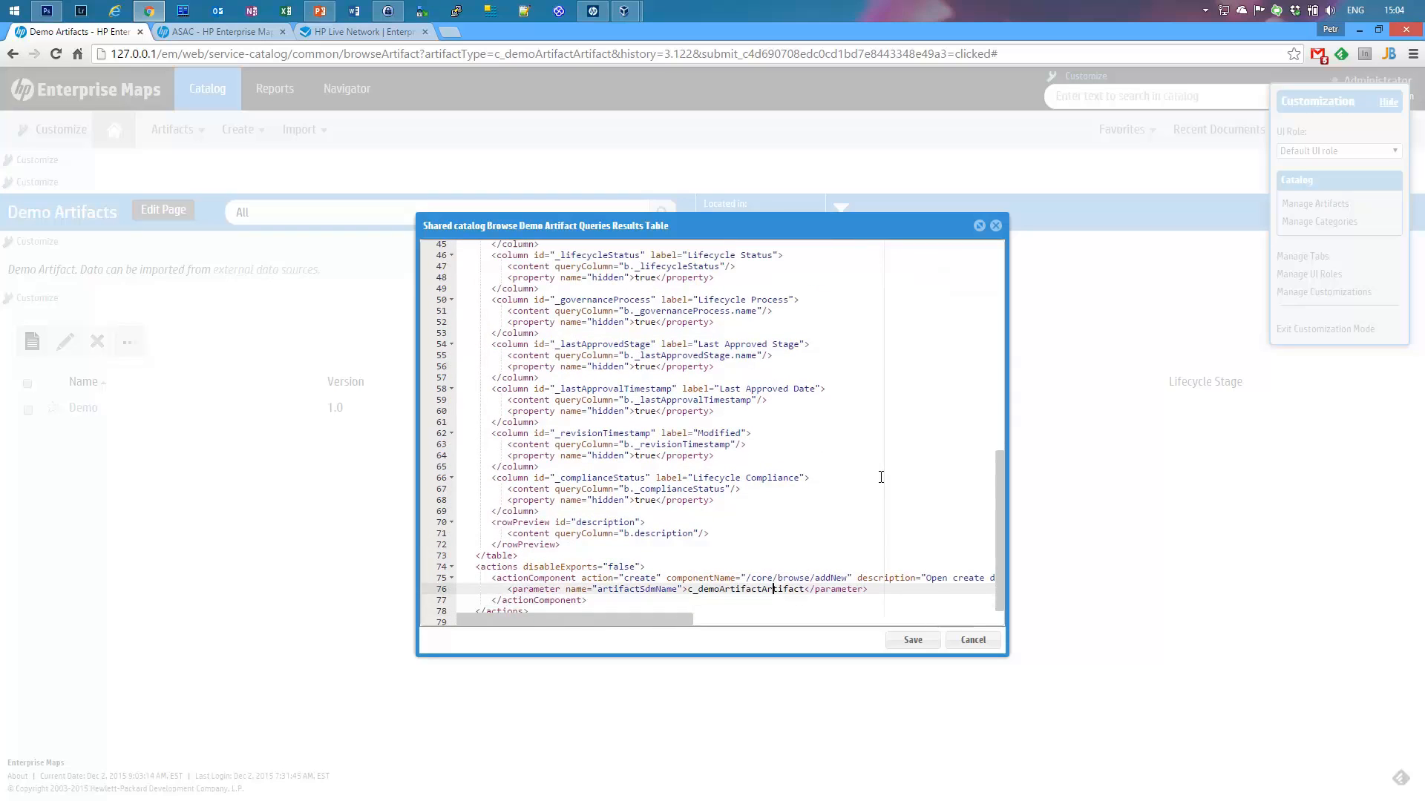
key("Up")
key("Up")
key("Up")
key("Up")
key("Up")
key("Up")
key("Up")
key("Up")
key("Up")
key("Up")
key("Up")
key("Up")
key("Up")
key("Up")
key("Up")
key("Up")
key("Up")
key("Up")
key("Up")
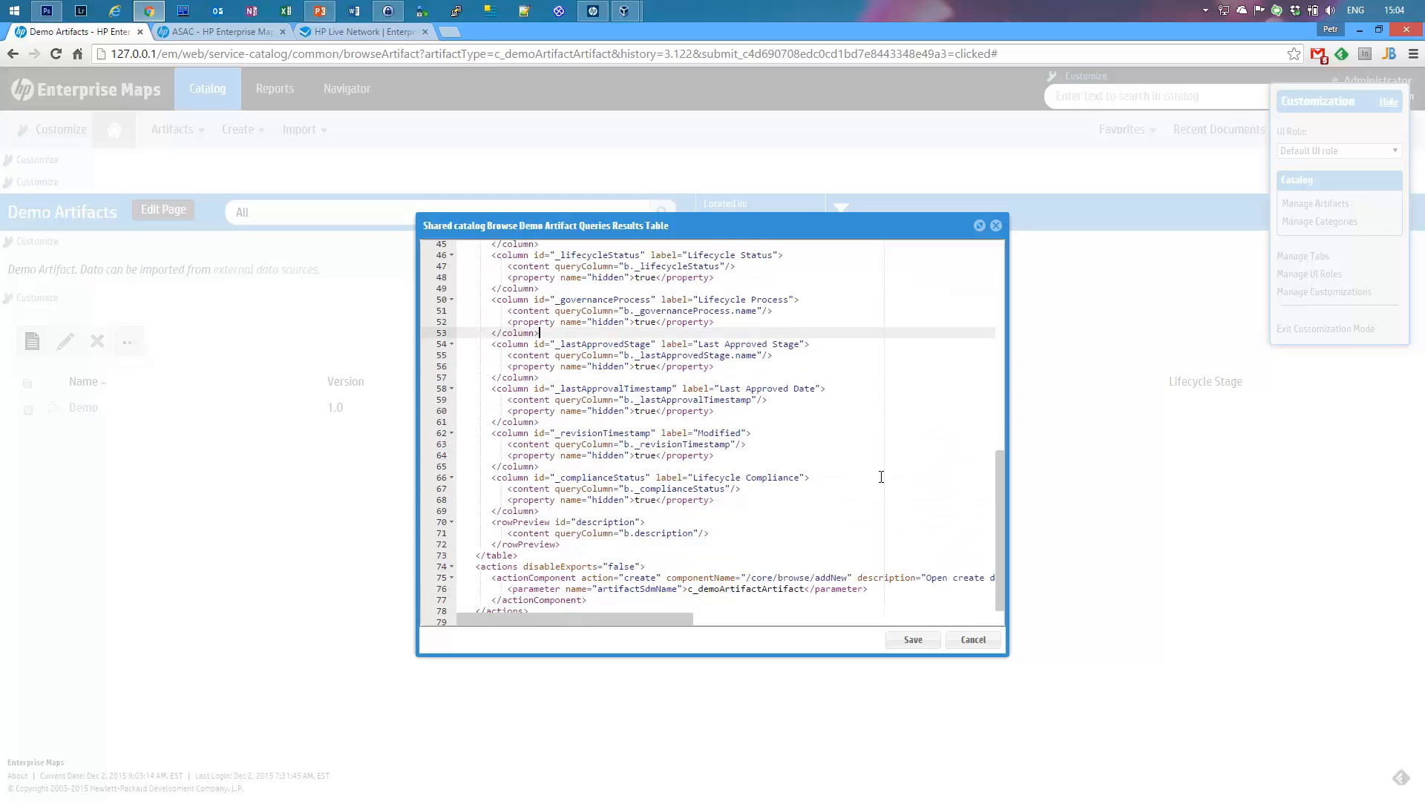
key("Up")
key("Up")
key("Up")
key("Up")
key("Up")
key("Up")
key("Up")
key("Up")
key("Up")
key("Up")
key("Up")
key("Up")
key("Up")
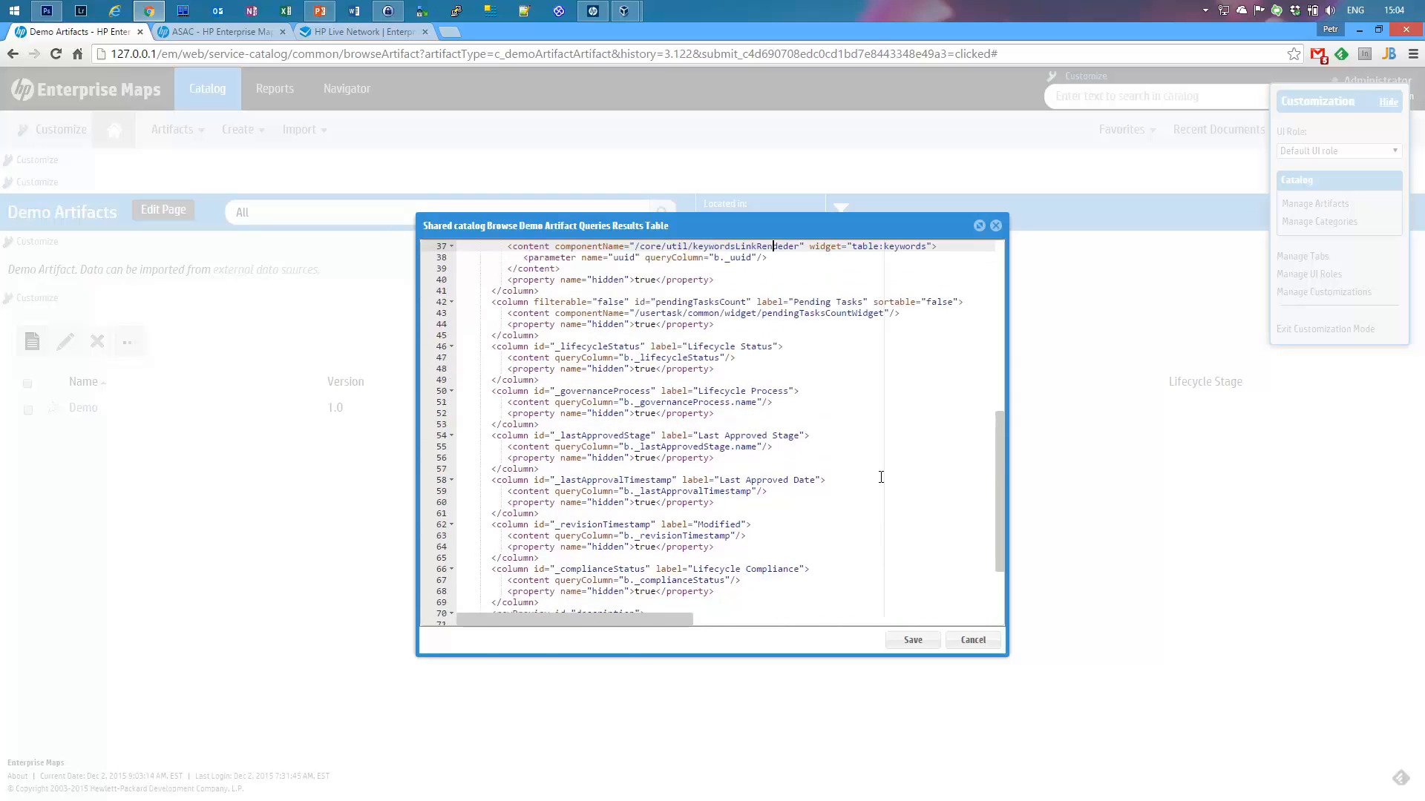
key("Up")
key("Up")
key("Up")
key("Up")
key("Up")
key("Up")
key("Up")
key("Up")
key("Up")
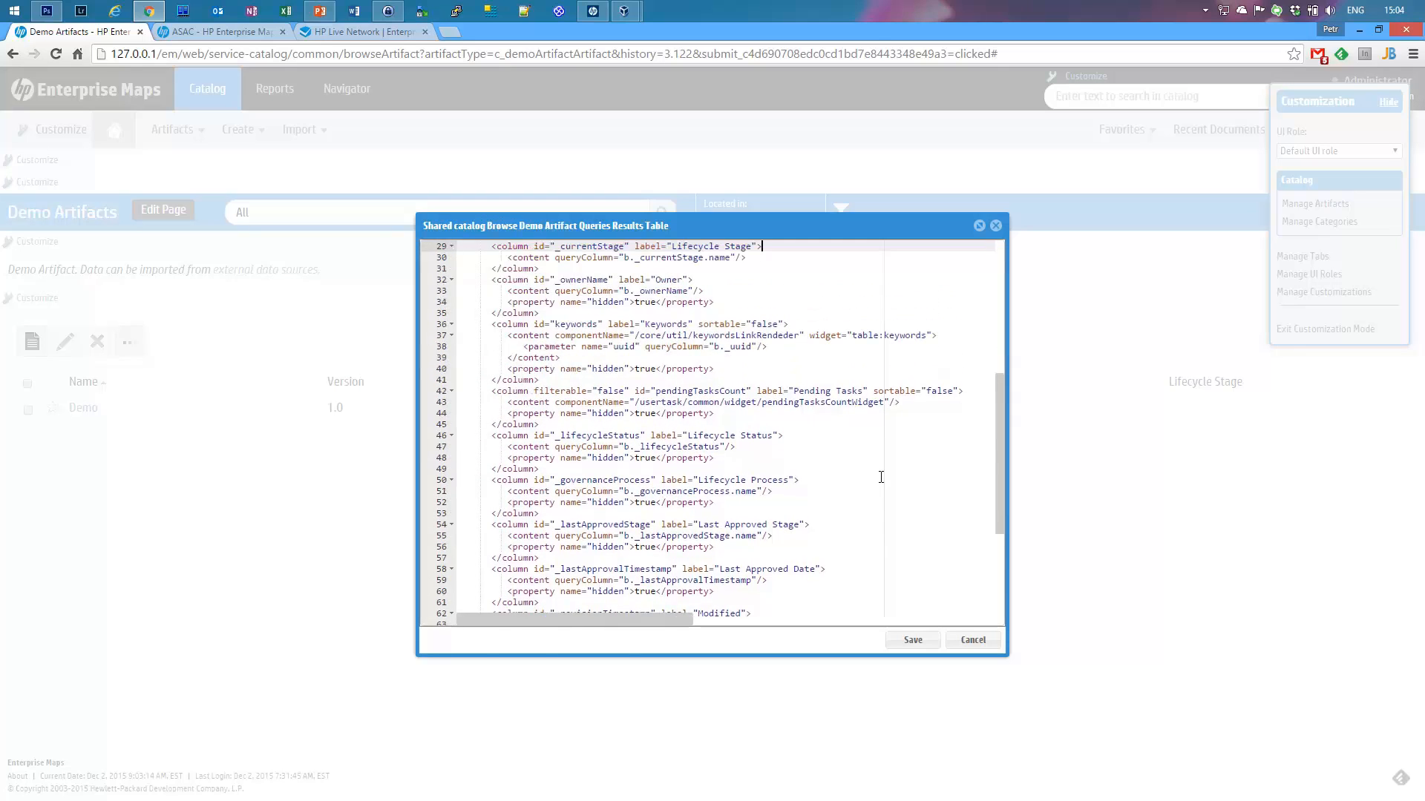
key("Down")
key("Down")
key("Down")
key("Down")
key("Down")
key("Down")
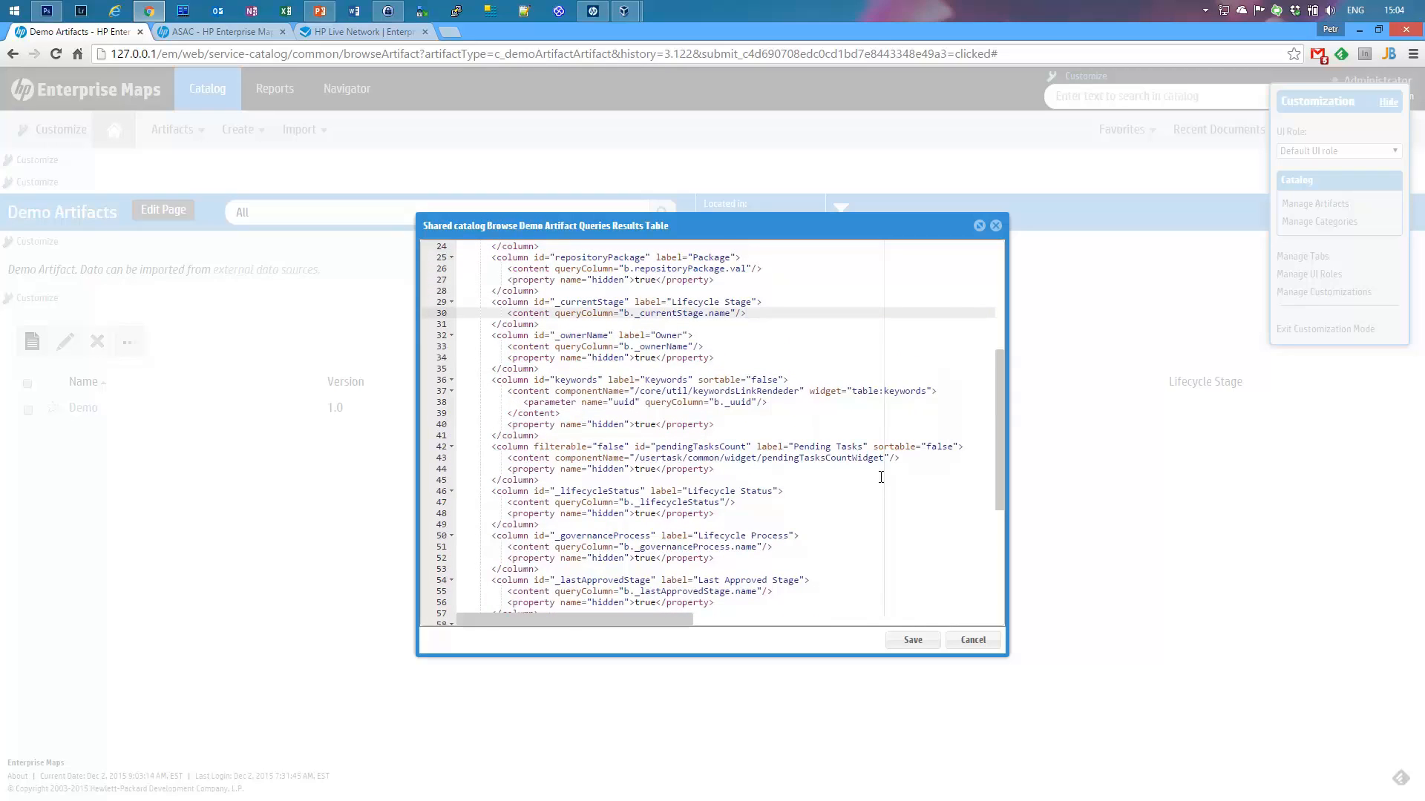
key("Down")
key("ctrl+v")
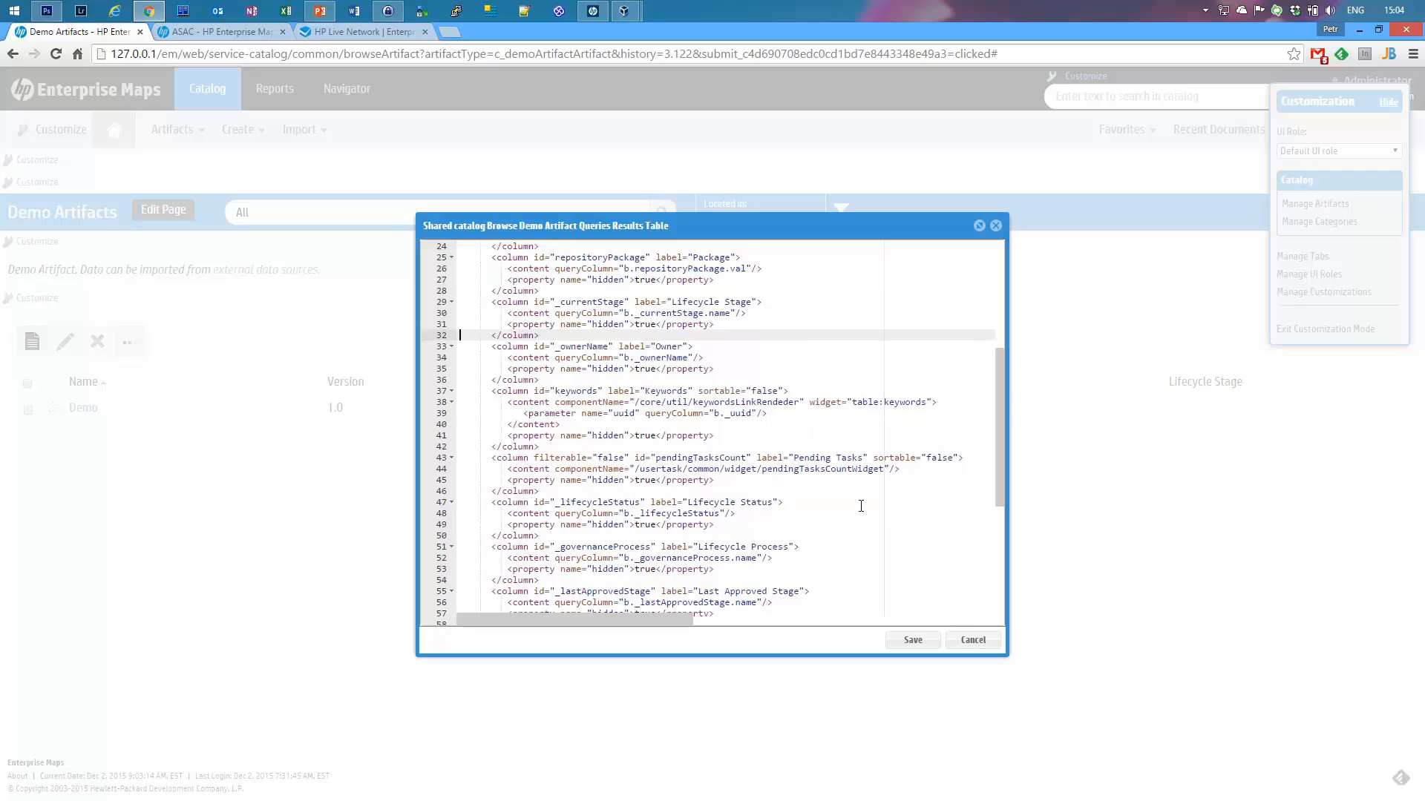
Step: Save the XML, confirm Lifecycle Stage is unchecked in the Version Columns menu, and exit customization
left_click(910, 640)
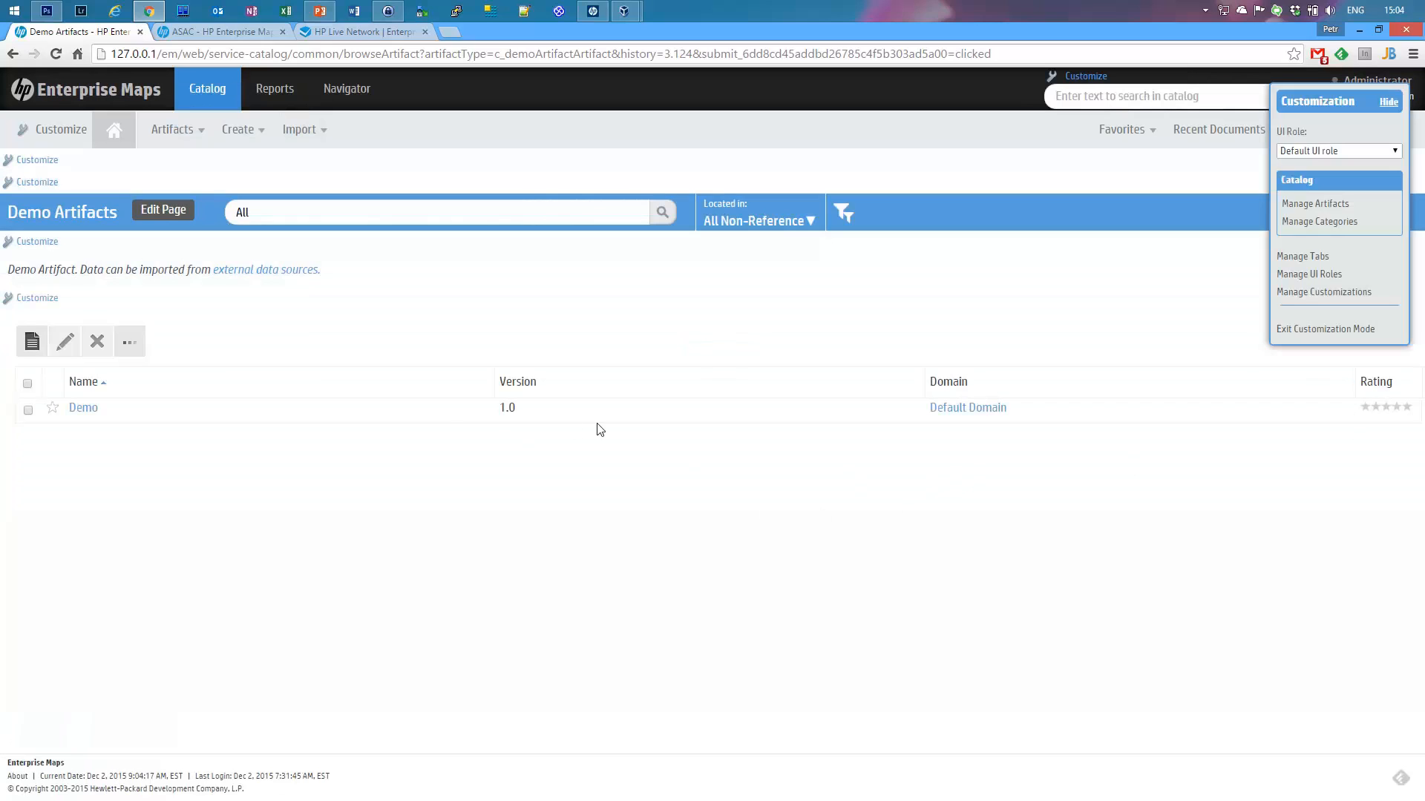
left_click(488, 381)
mouse_move(537, 449)
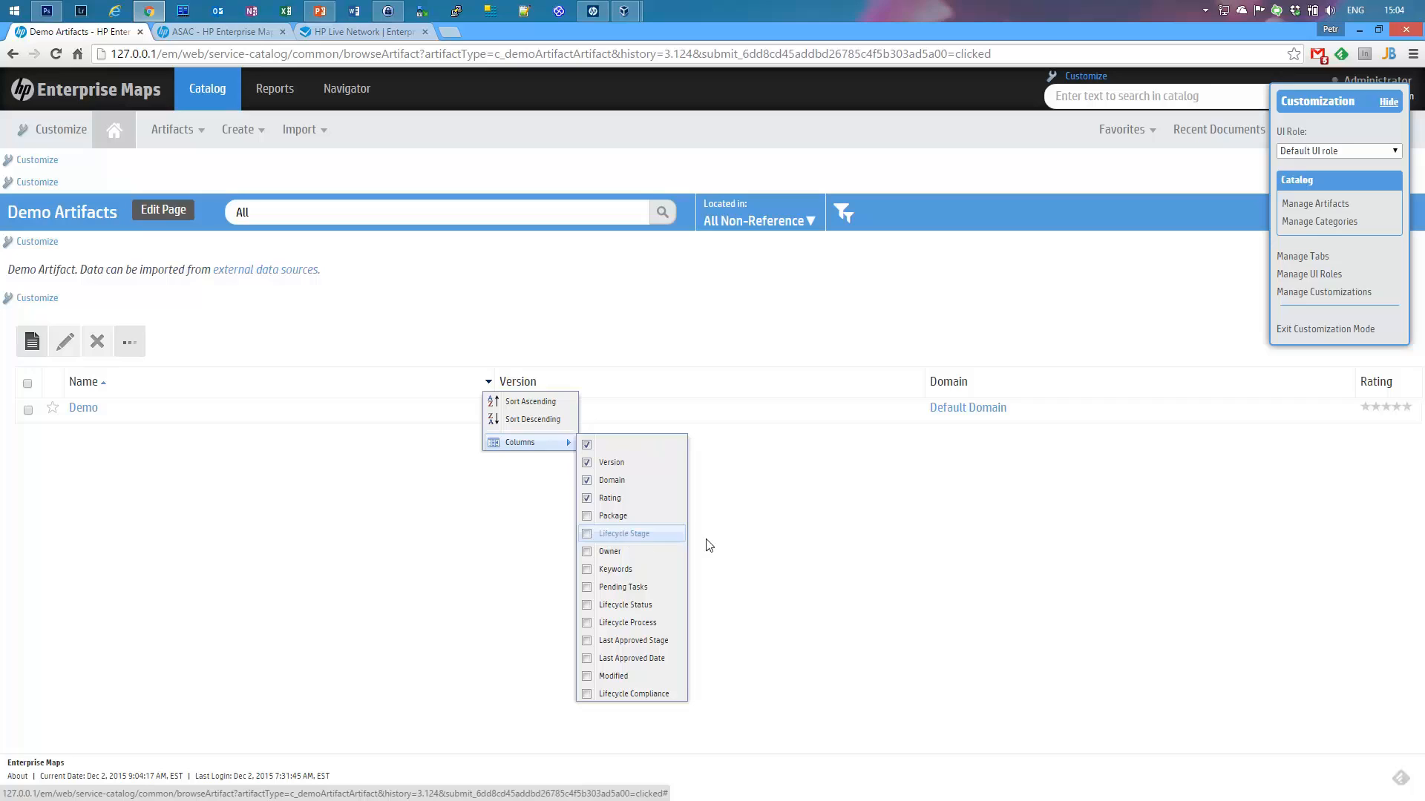
left_click(860, 555)
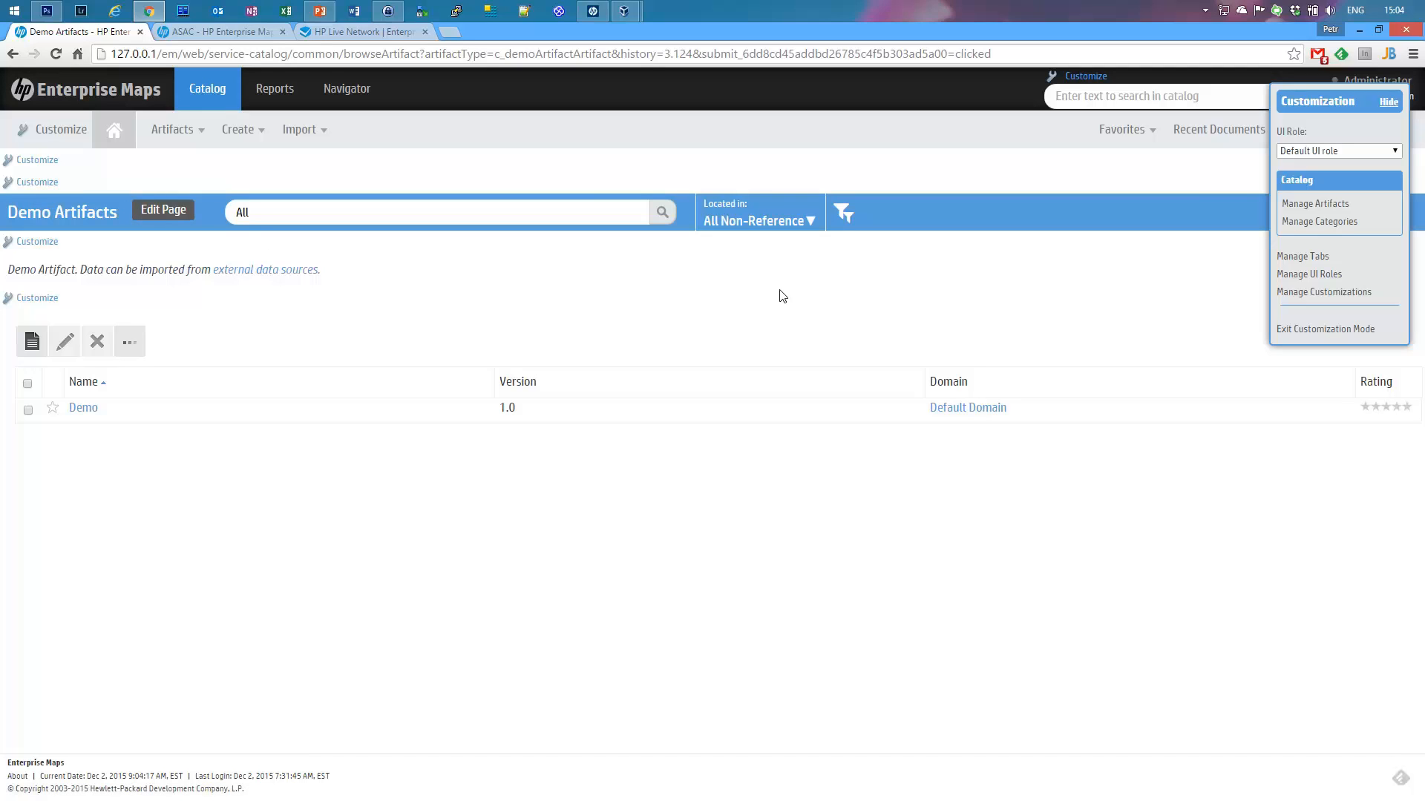
left_click(1349, 335)
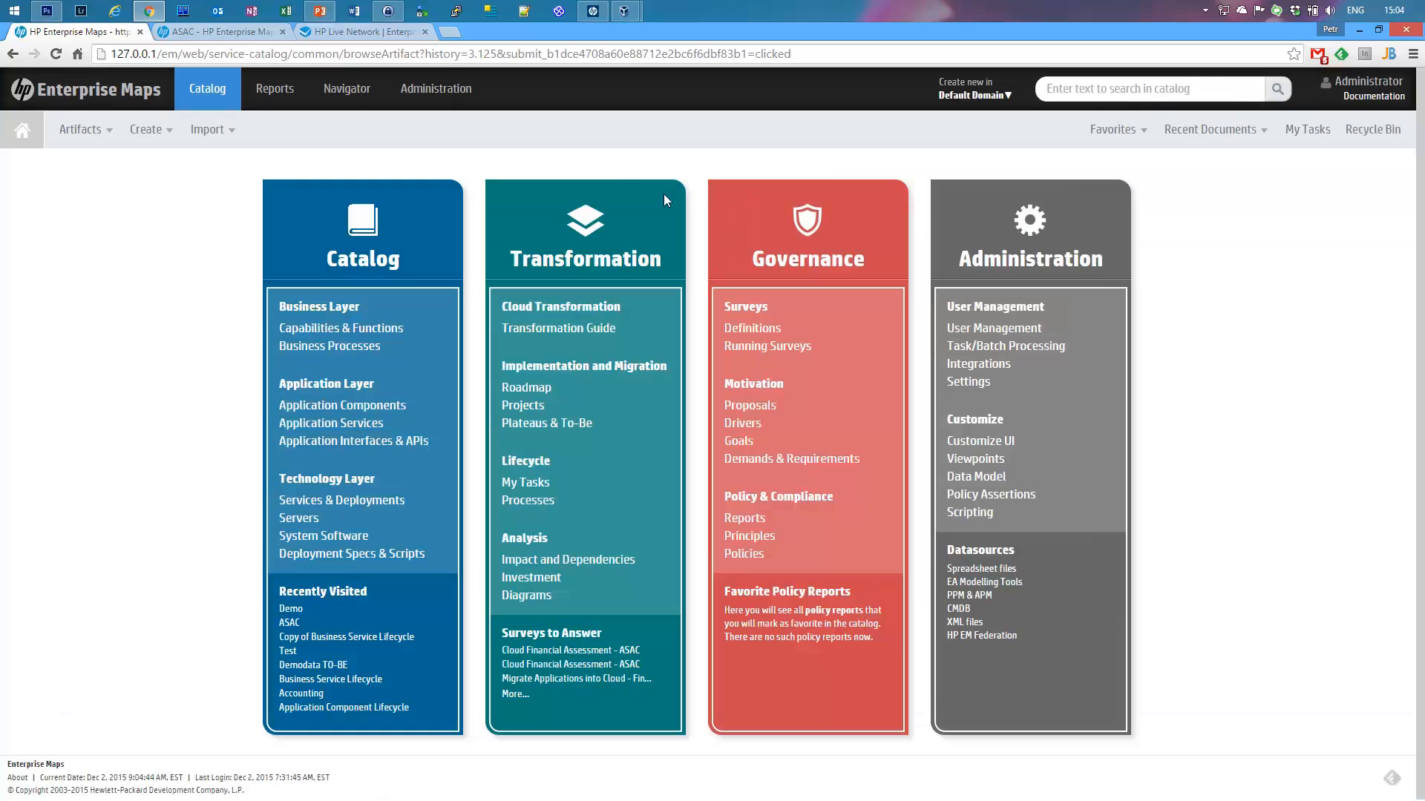
Step: Reopen the Demo Artifacts list through Artifacts > Show More... in the Catalog Browser
left_click(72, 133)
left_click(80, 129)
left_click(103, 544)
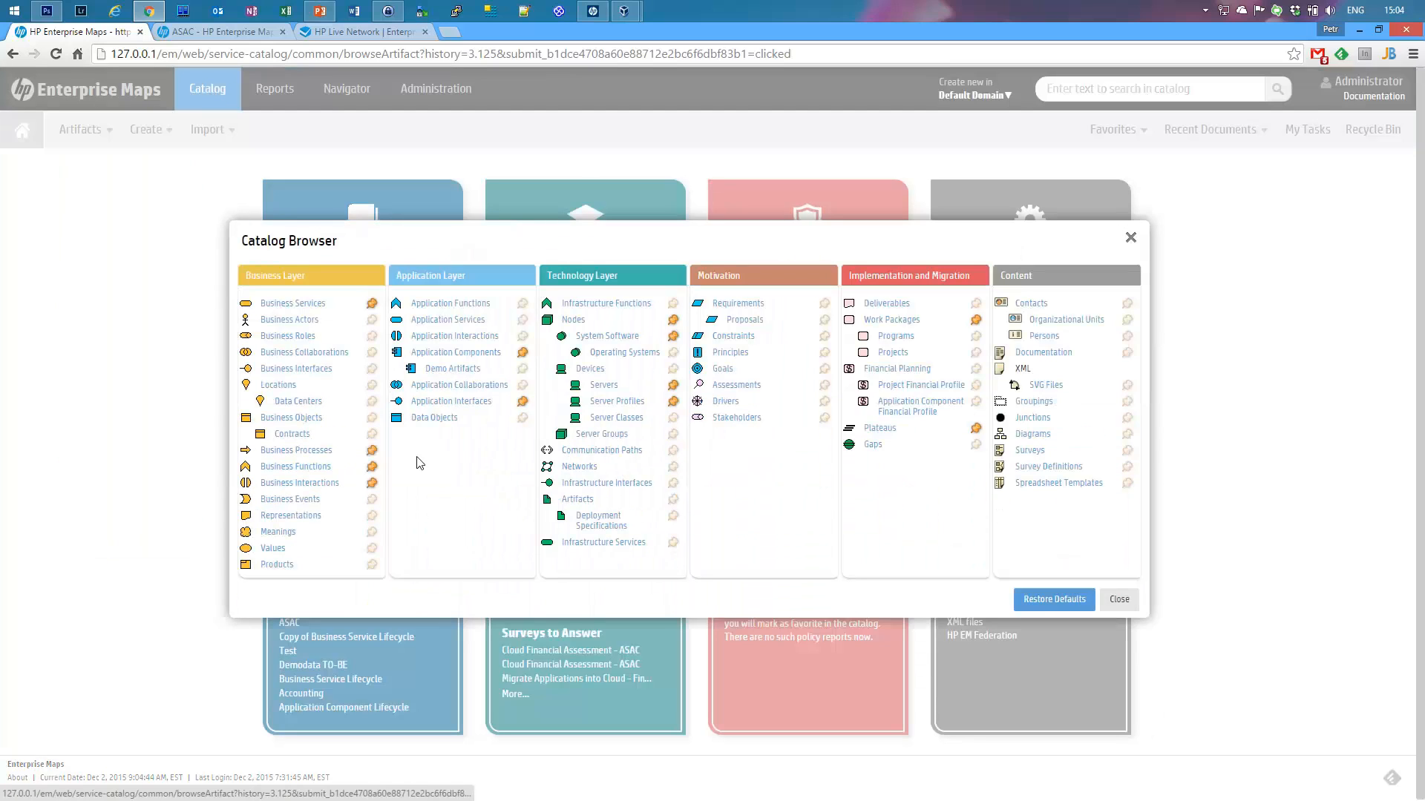
left_click(465, 368)
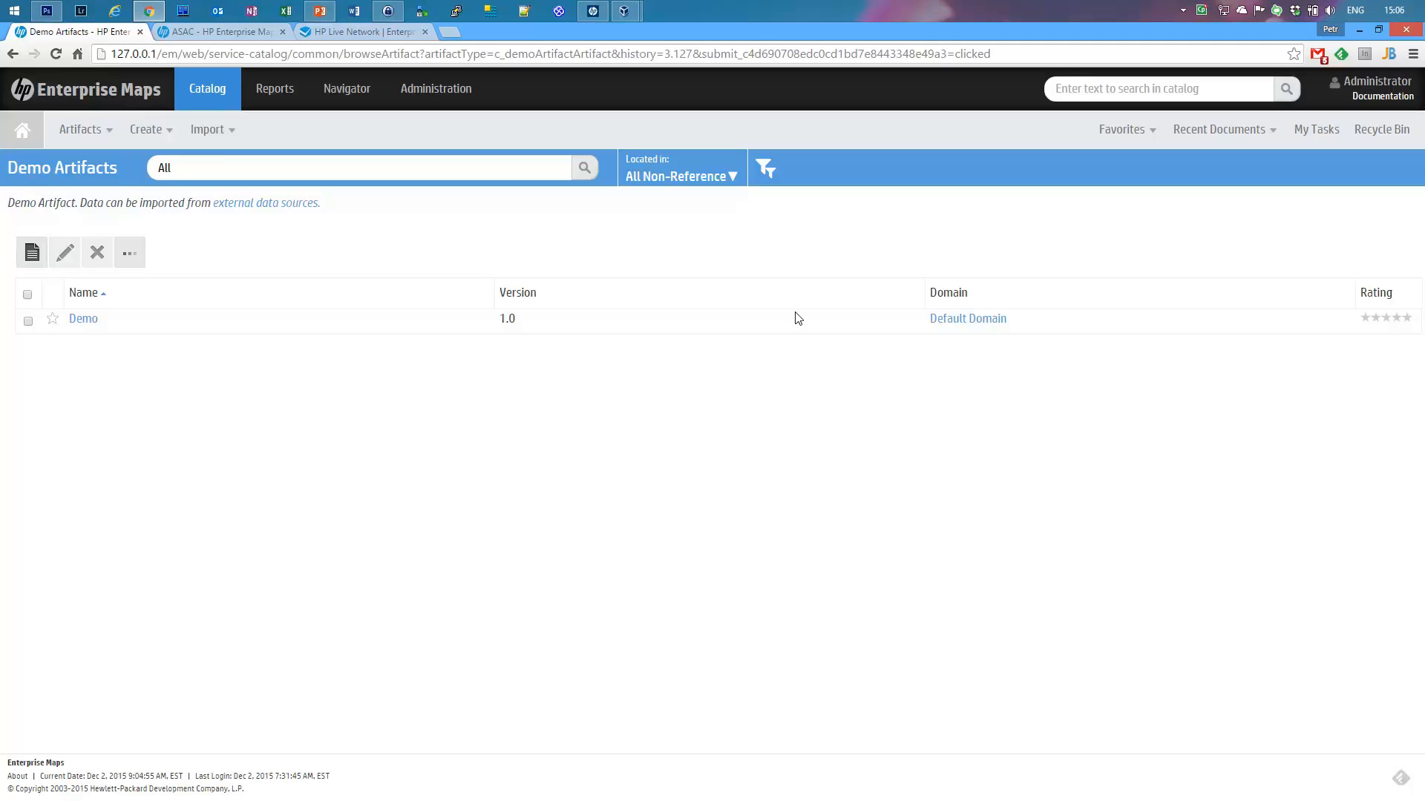
Step: Sign out the Administrator and log in as the demo user with its password
left_click(1373, 86)
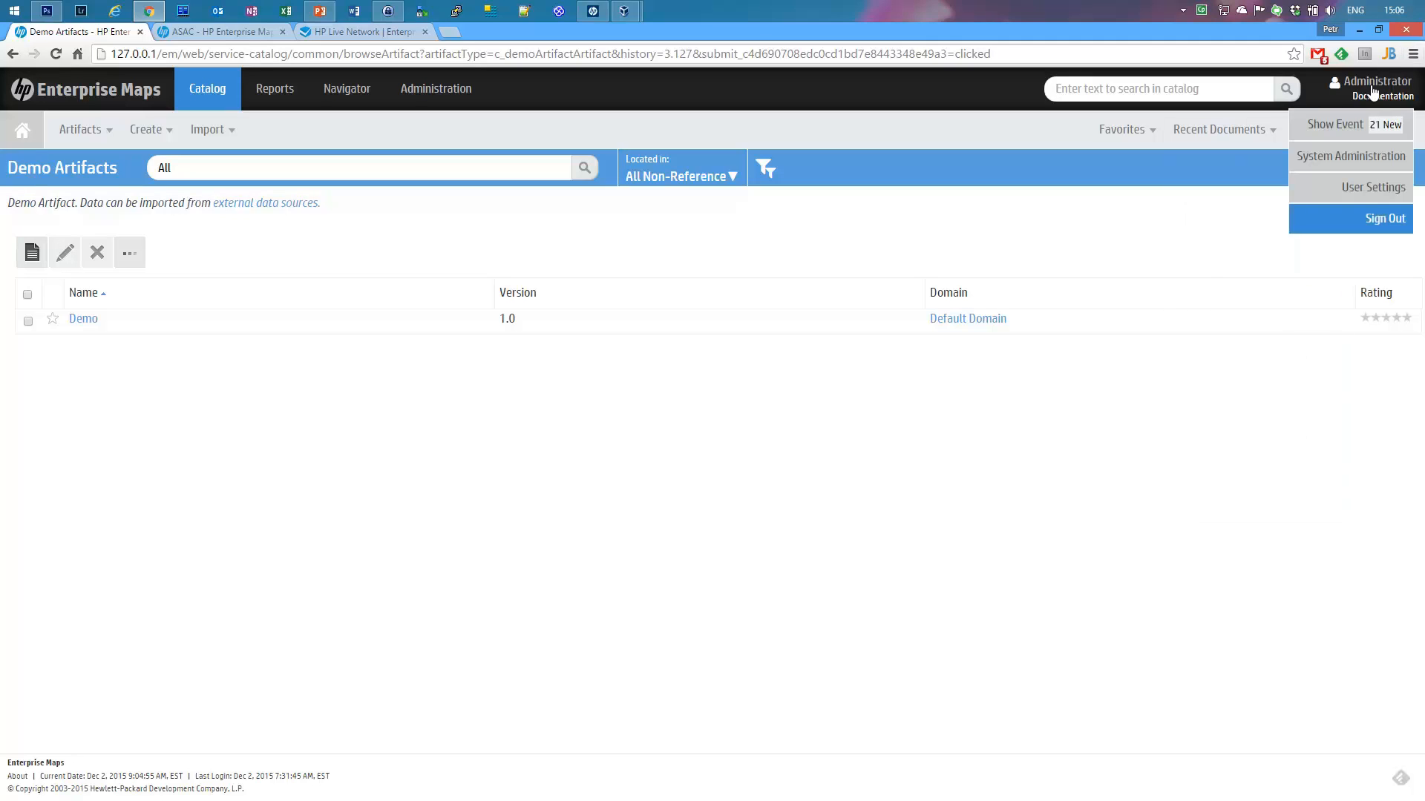
left_click(1383, 217)
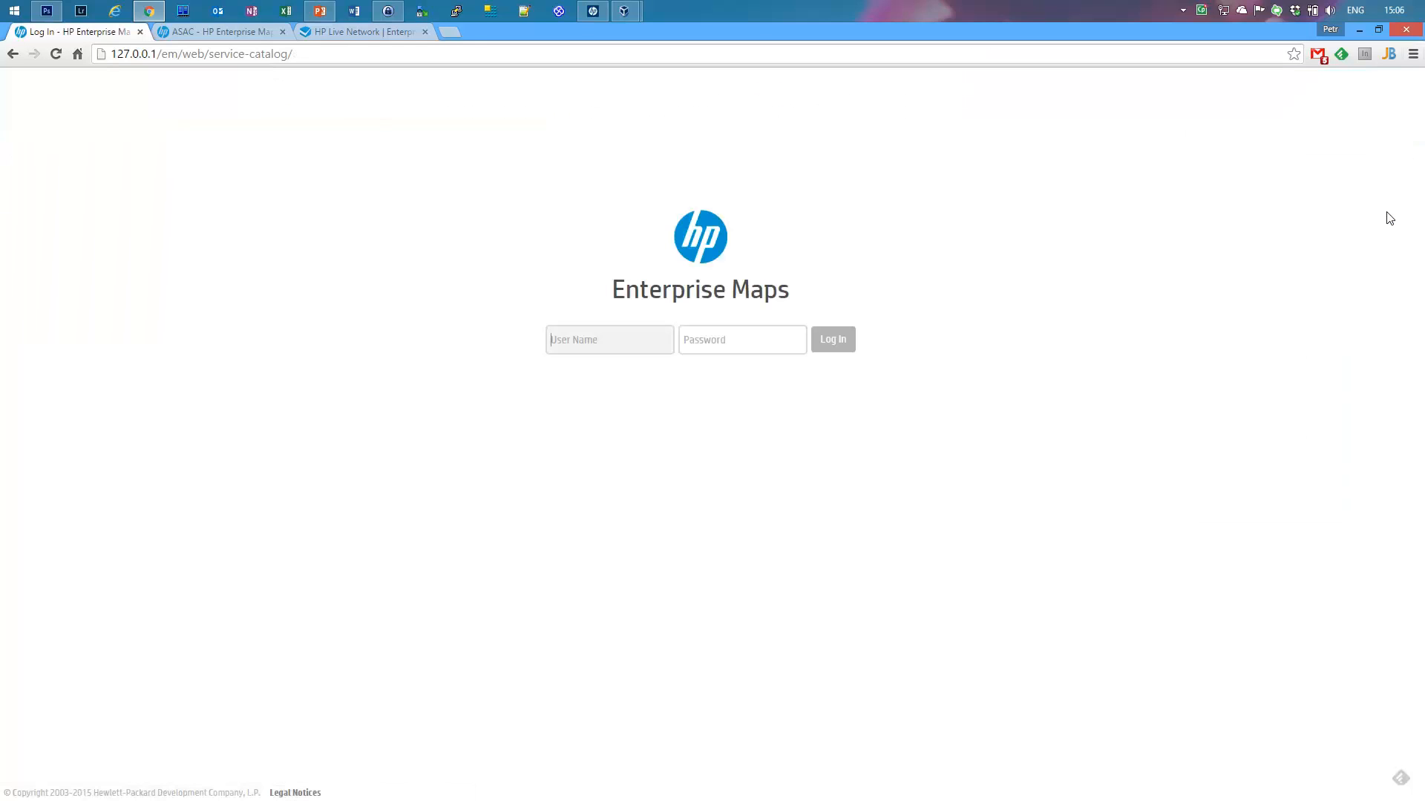
type("demouser")
key("Tab")
type("demo")
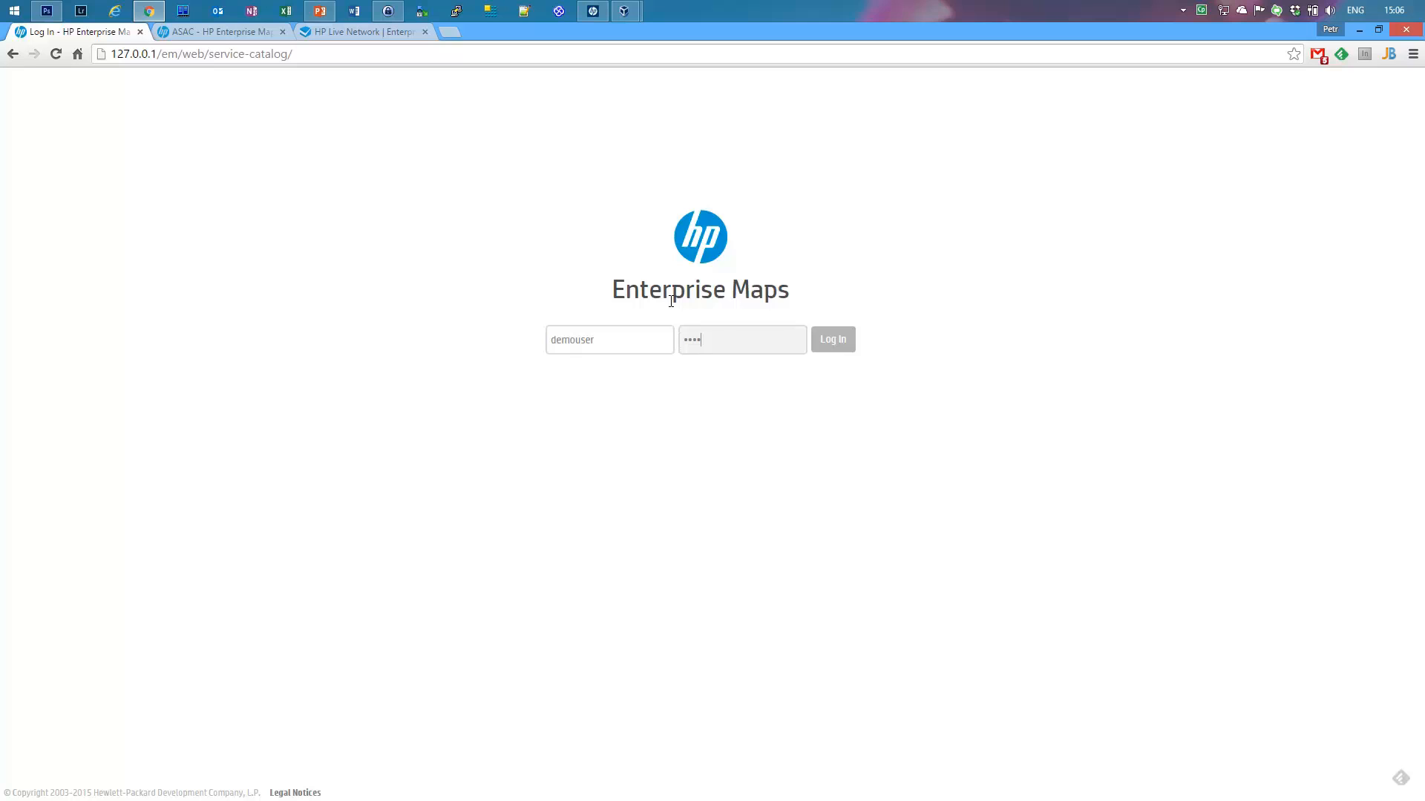
key("Return")
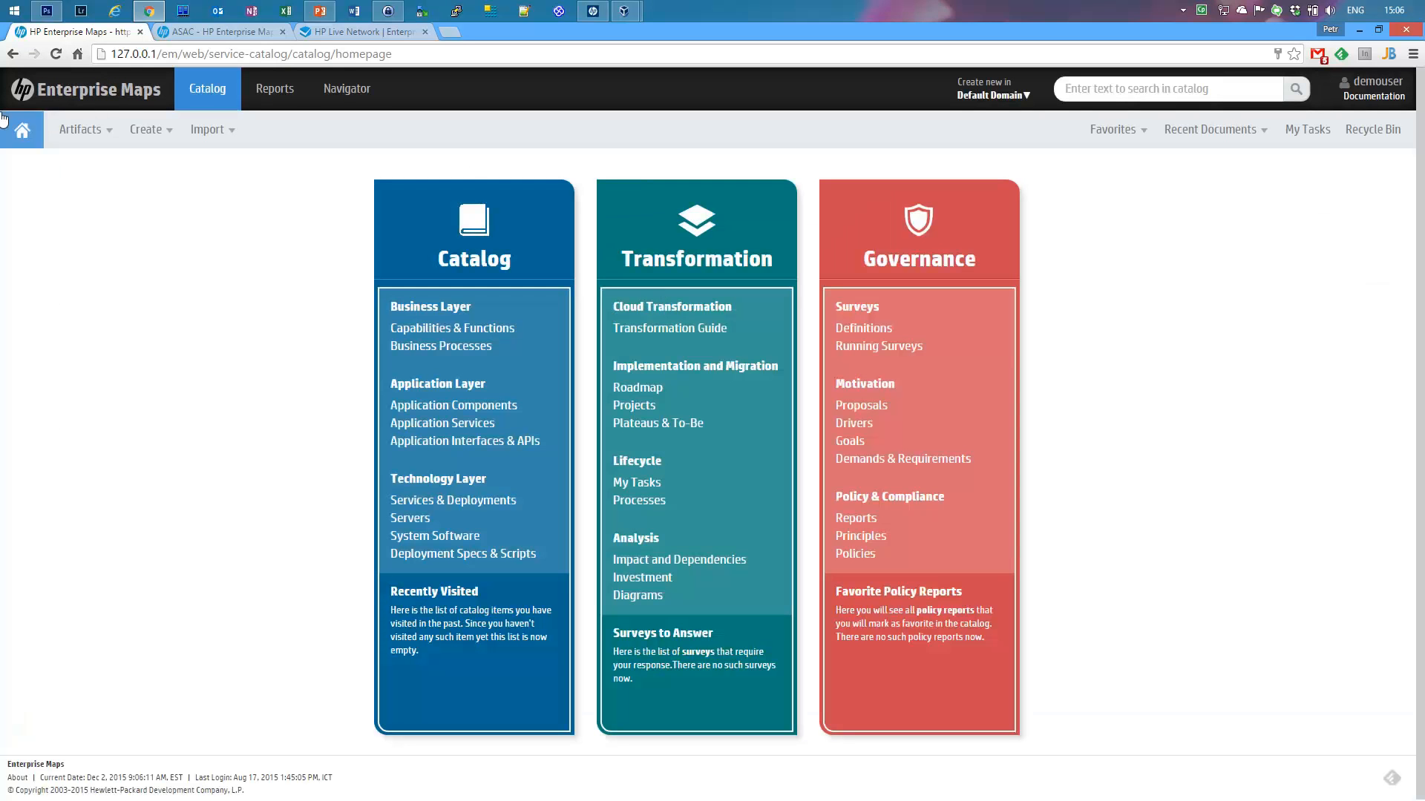
Step: Open the full Catalog Browser from Artifacts > Show More..., then close it
left_click(80, 129)
left_click(134, 474)
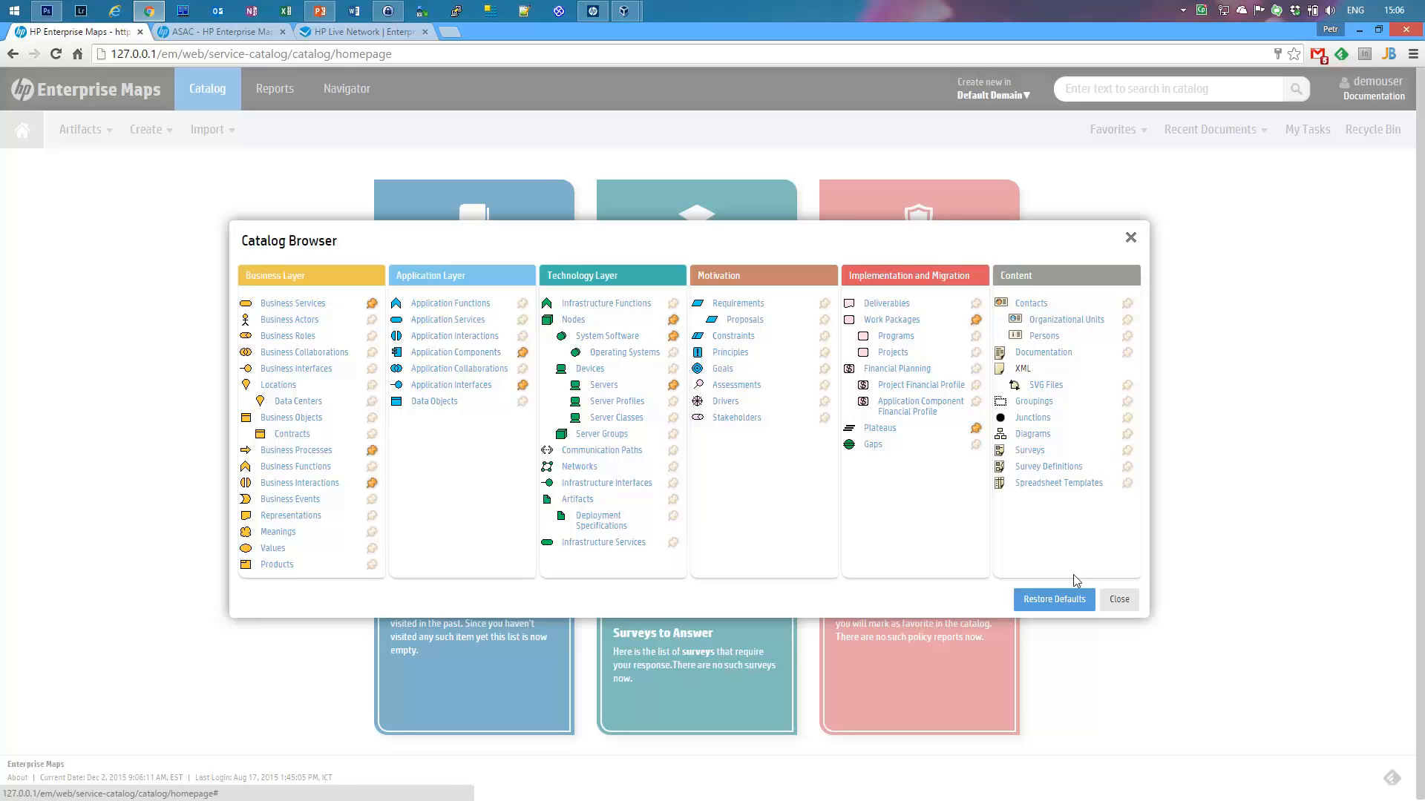
left_click(1119, 599)
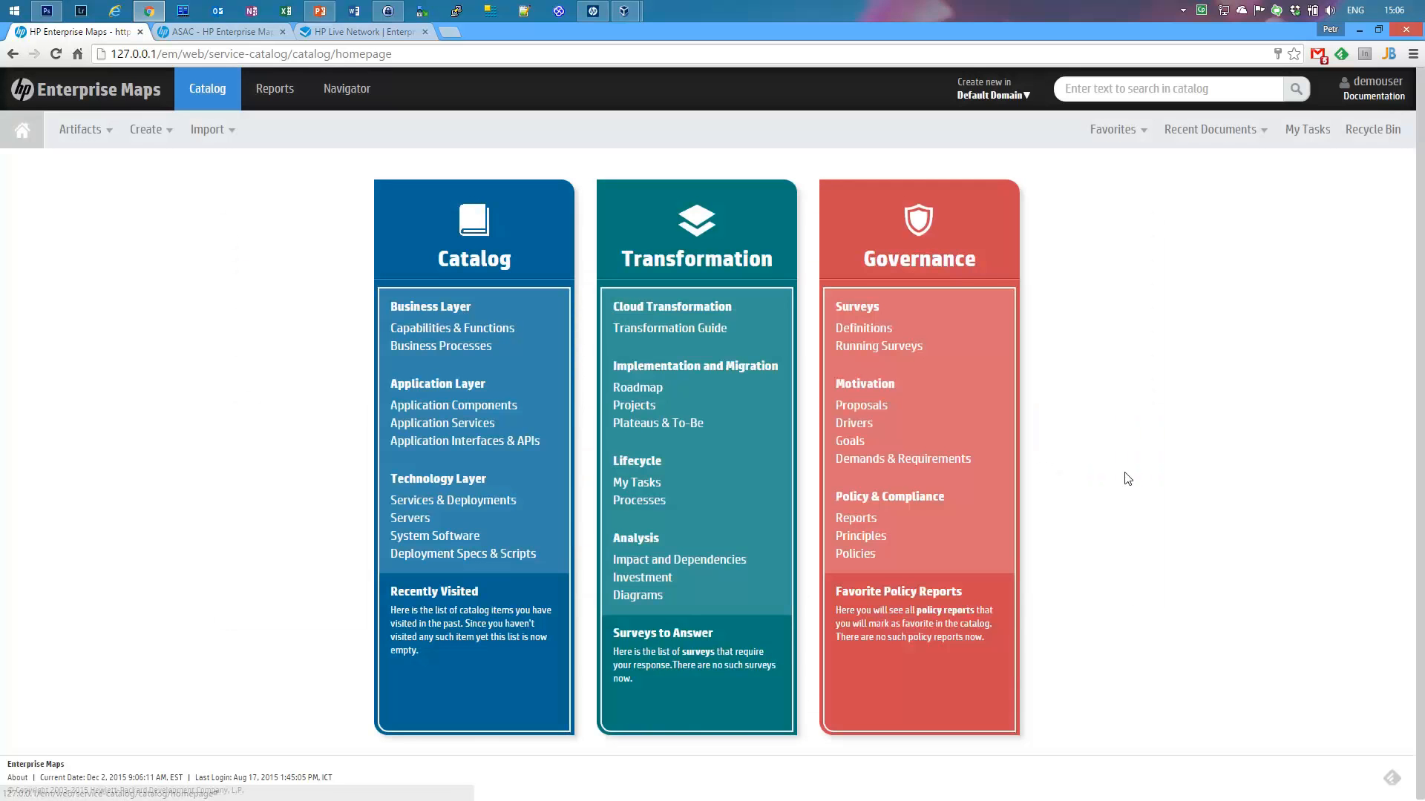
mouse_move(1362, 100)
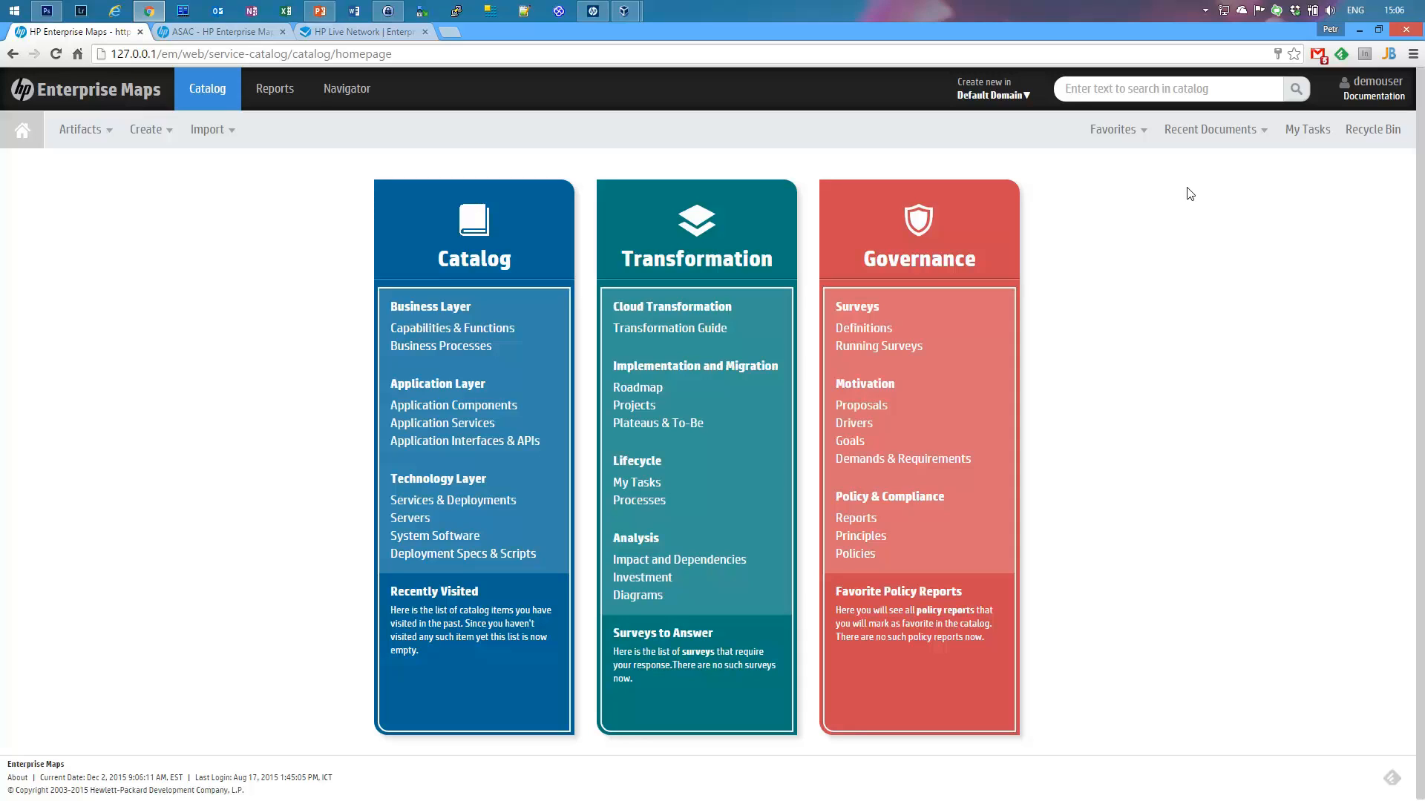
Step: Sign the demo user out and log back in as admin with the administrator password
left_click(1344, 84)
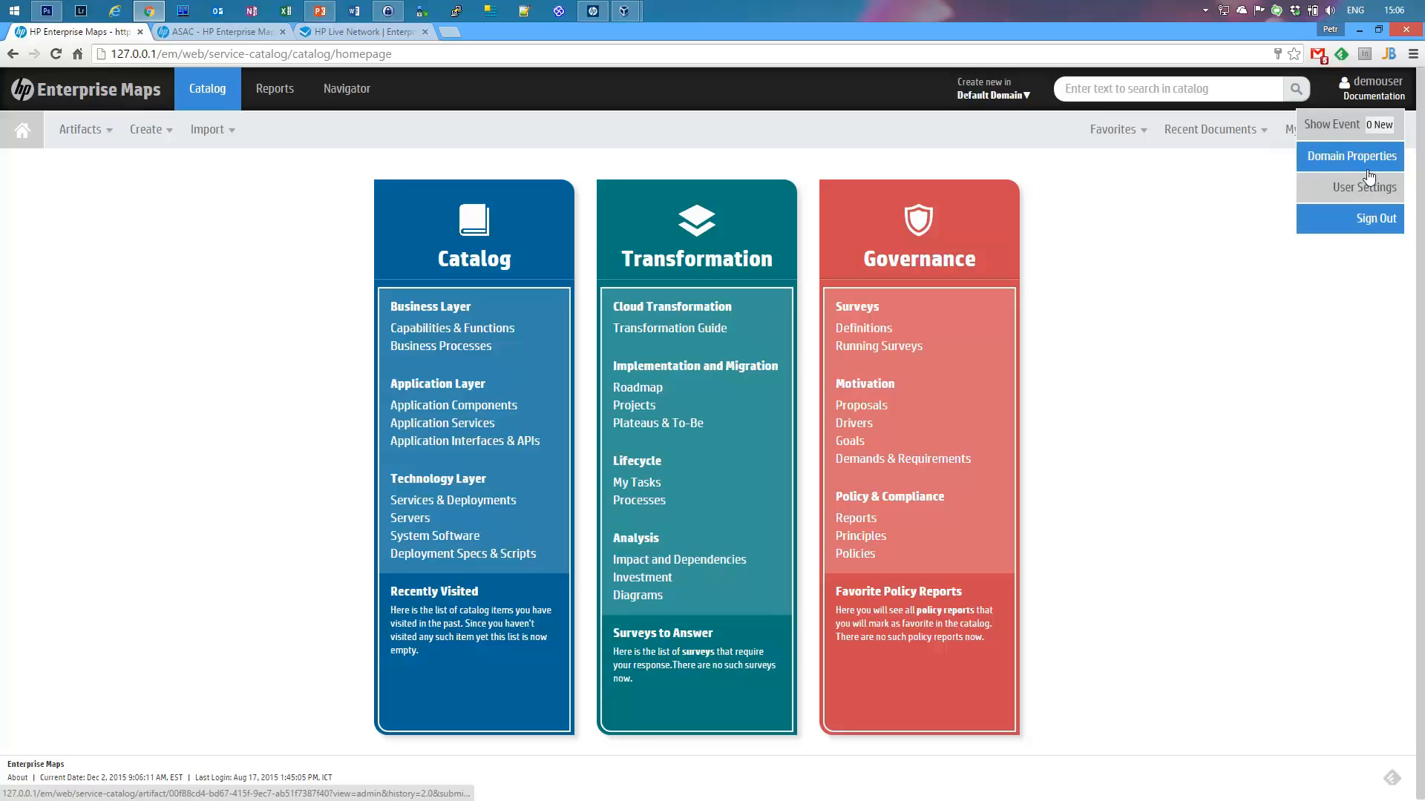
left_click(1370, 219)
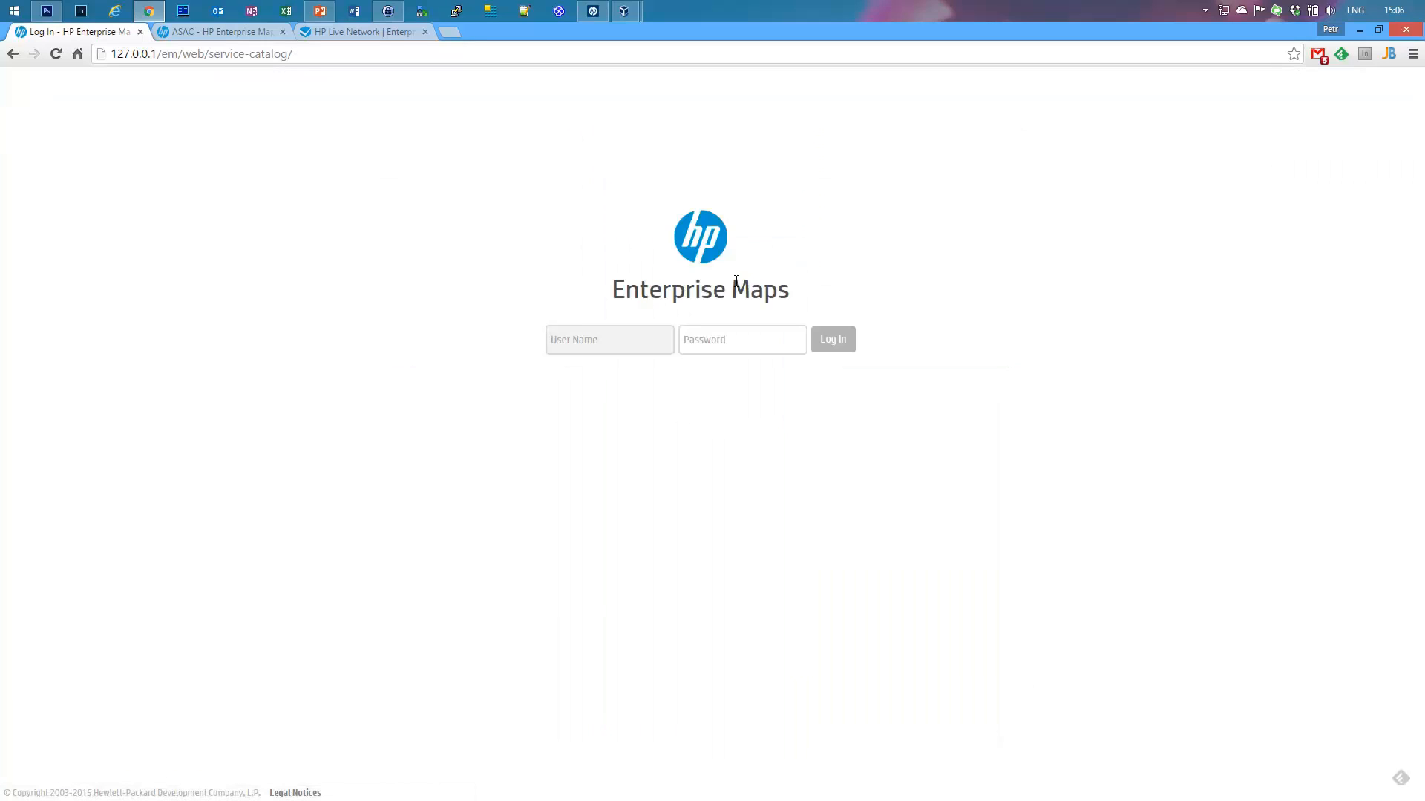
type("admin")
key("Tab")
type("ad")
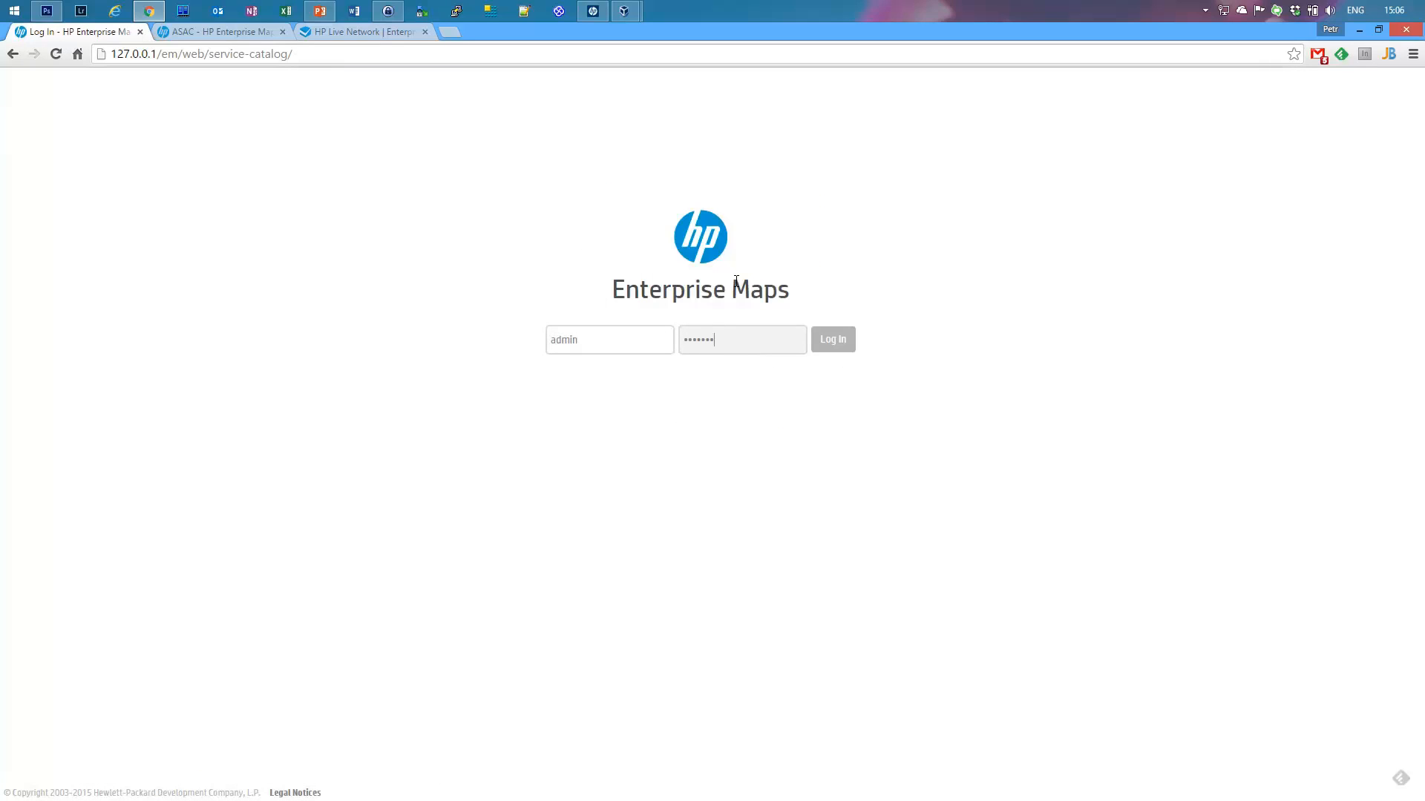
key("Return")
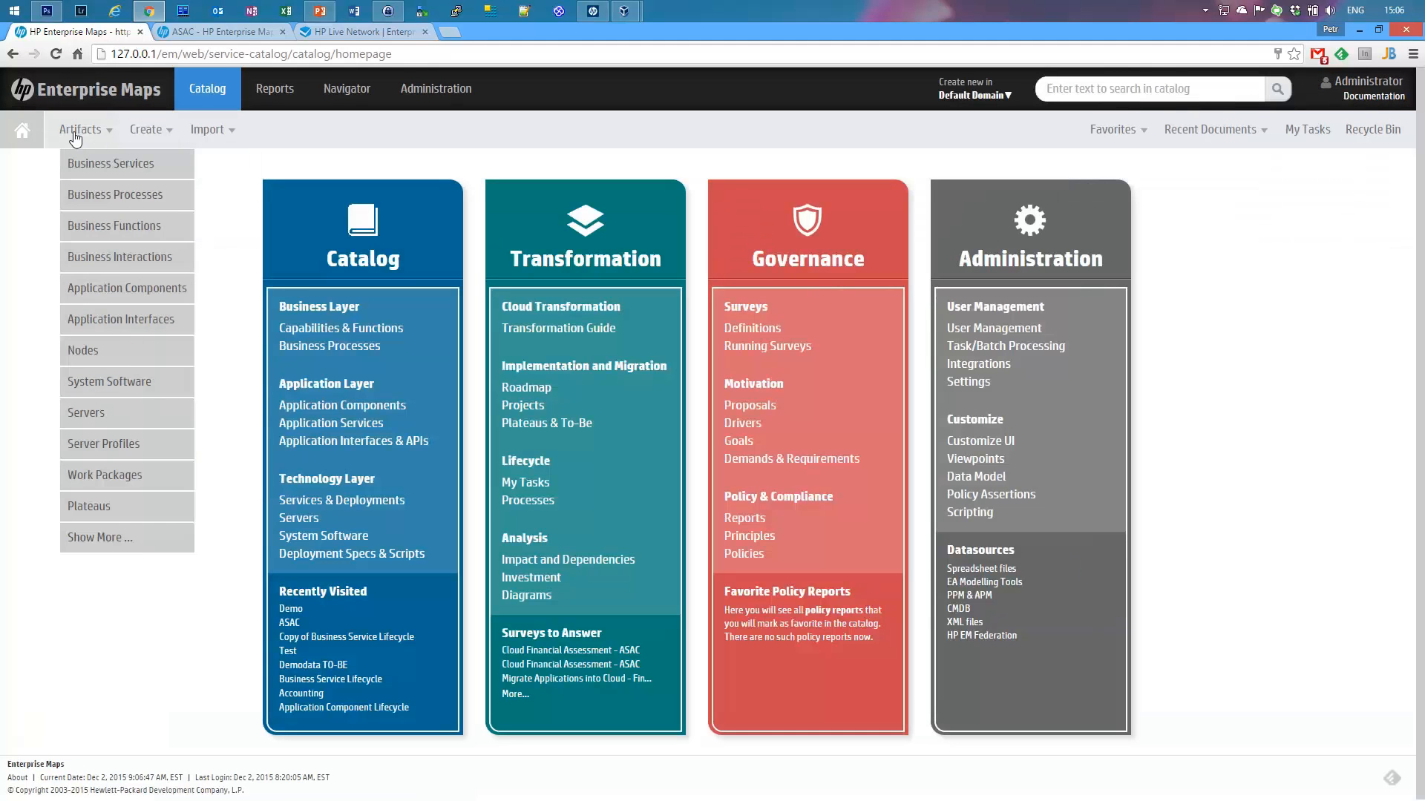
Step: Open the full Catalog Browser from the Artifacts menu and close it again
mouse_move(68, 135)
left_click(156, 540)
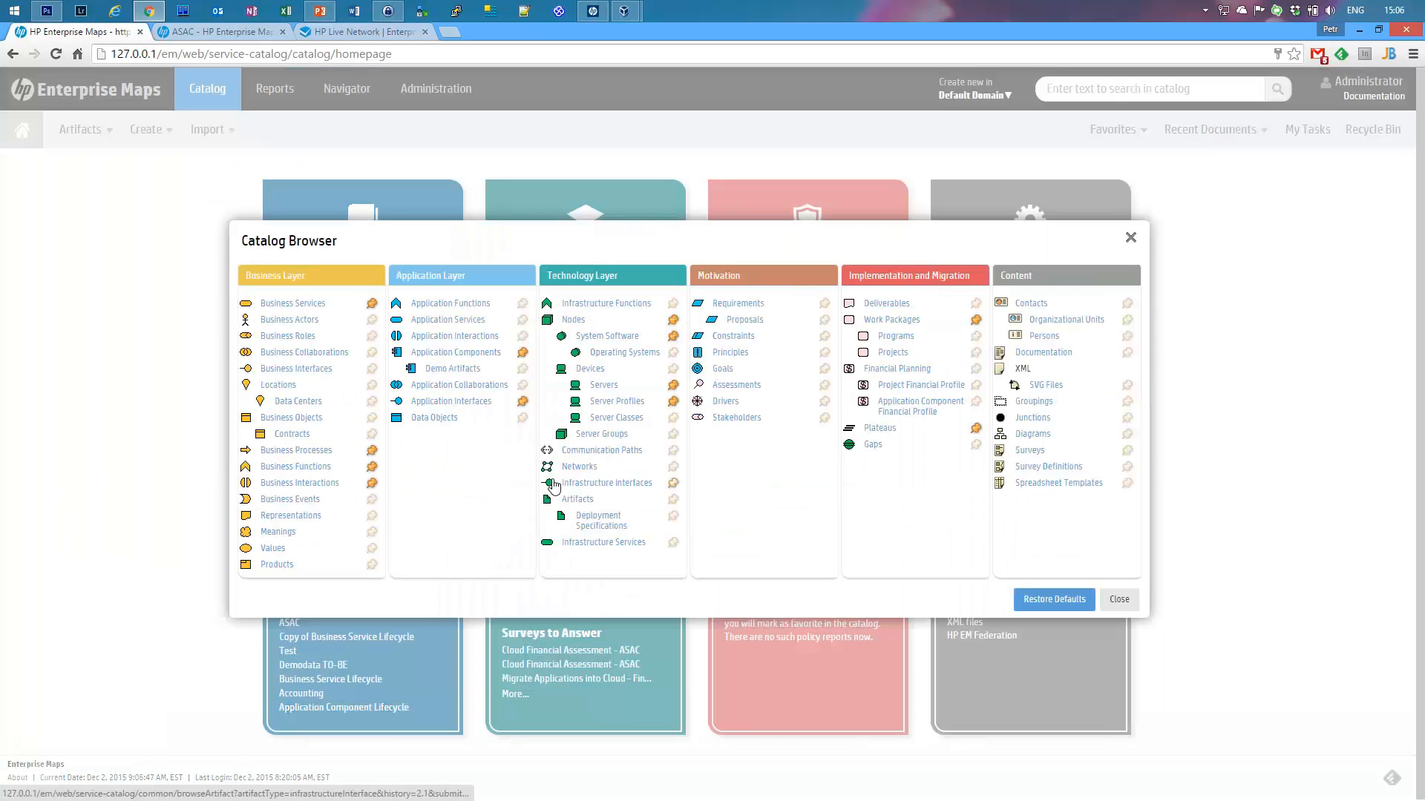
left_click(1119, 602)
Step: Go to the Administration page and turn on Customization > Customize UI
mouse_move(1346, 109)
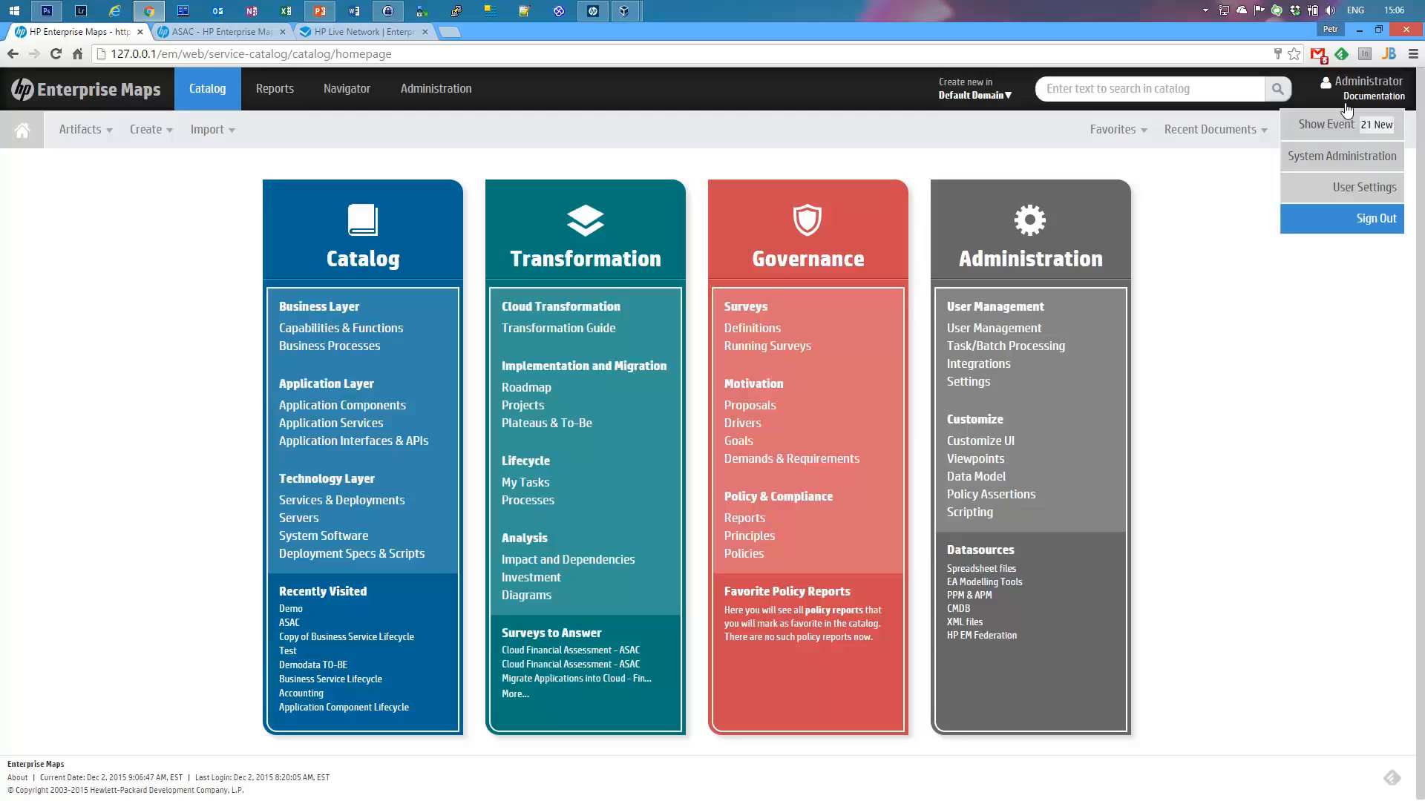
left_click(436, 89)
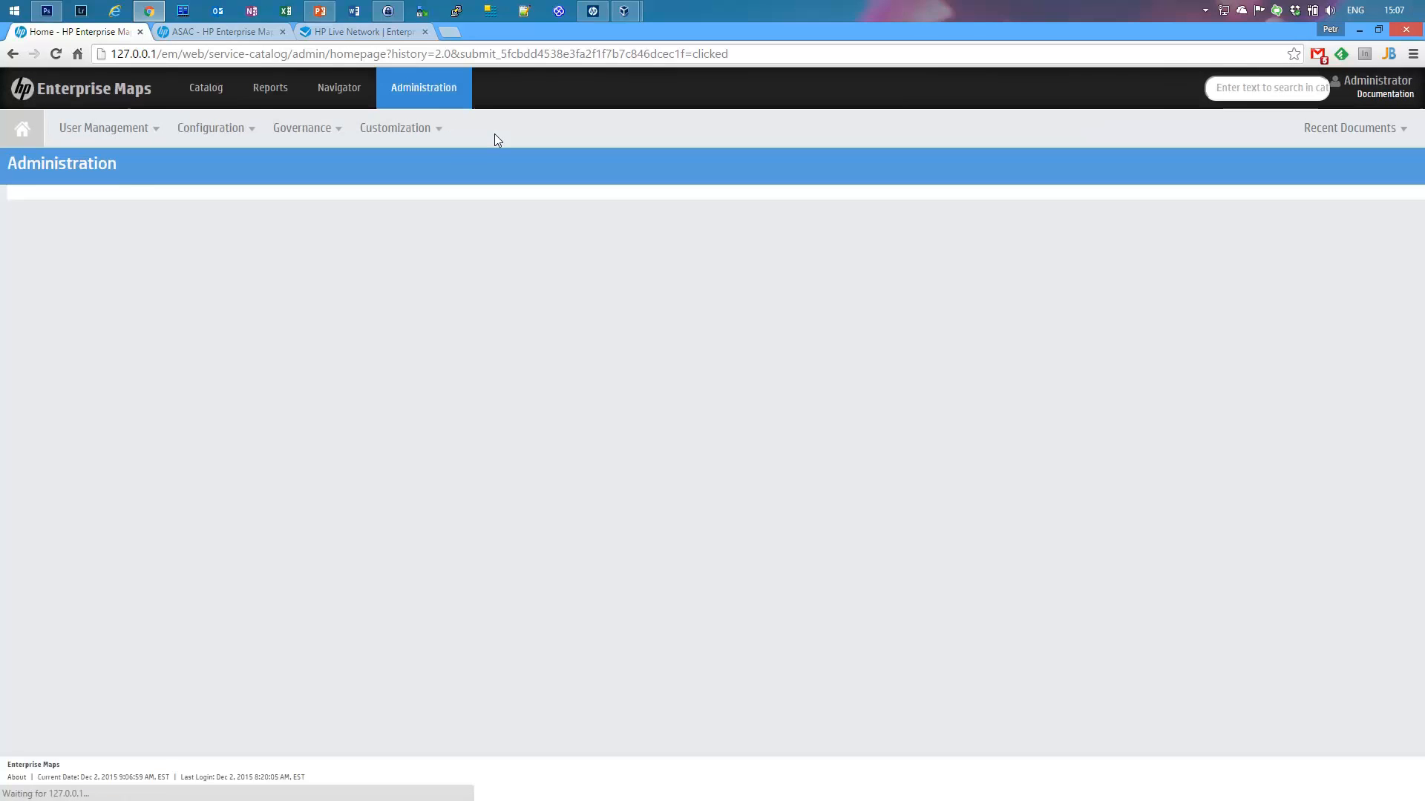
mouse_move(401, 131)
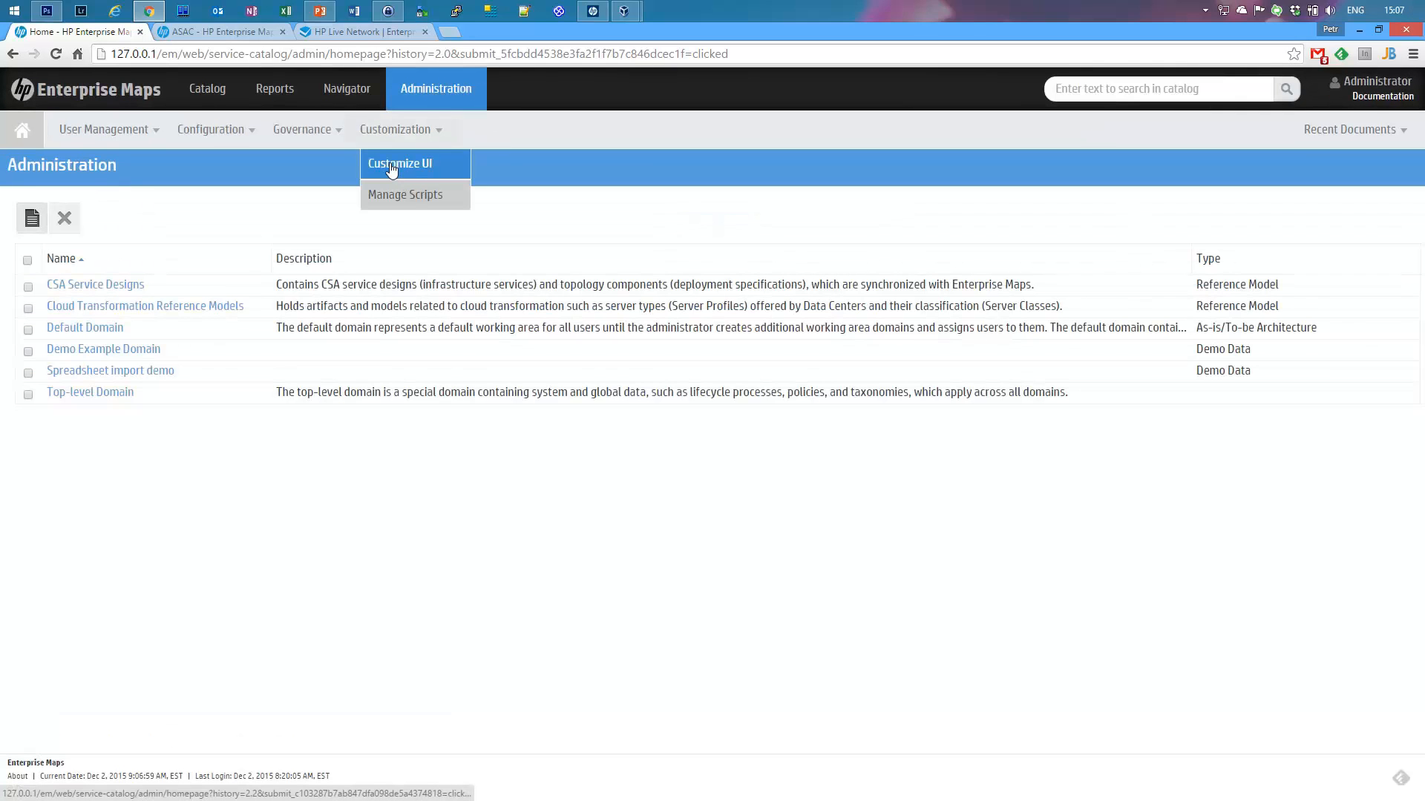
left_click(392, 166)
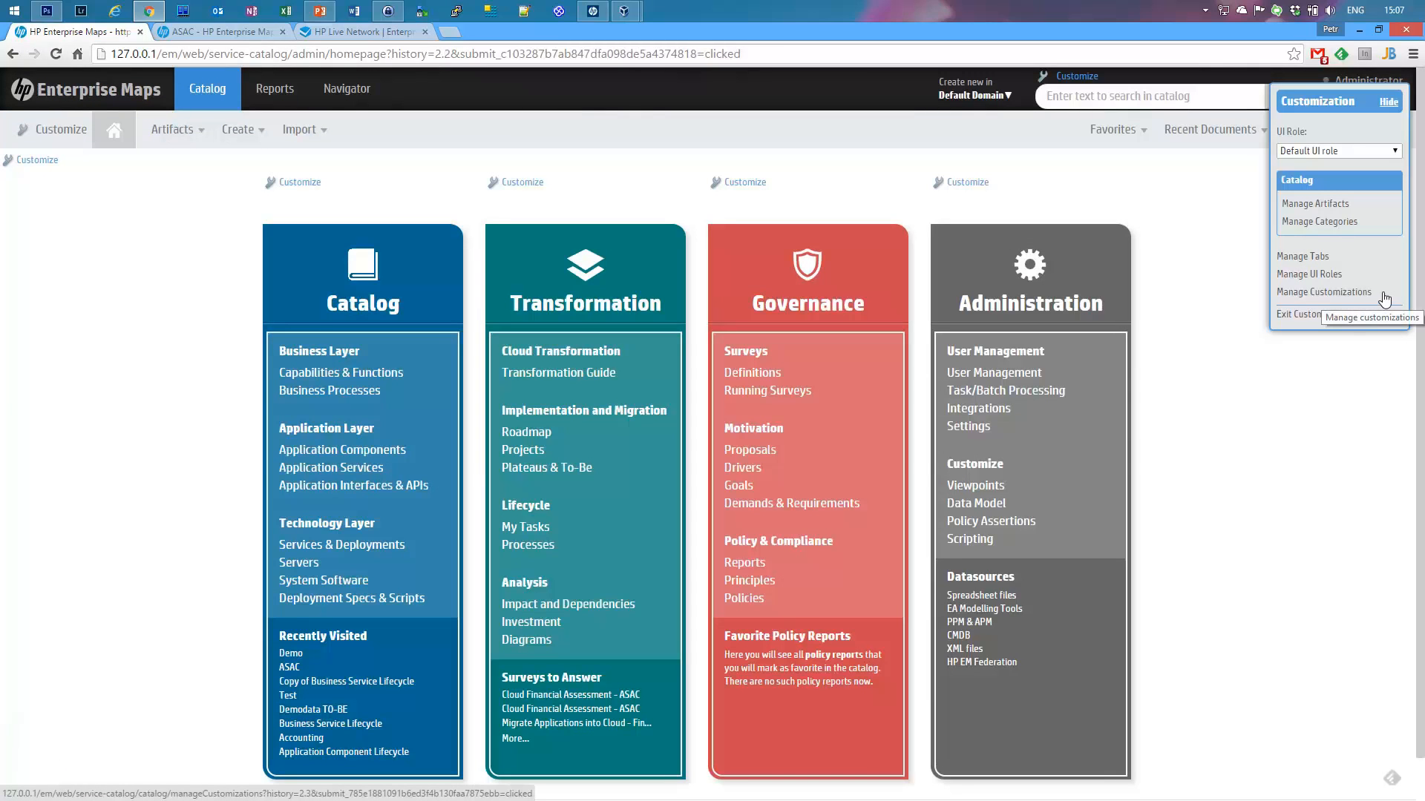
Step: Review both pages of the 17 unreleased Demo Artifact changes in Manage Customizations
left_click(1337, 294)
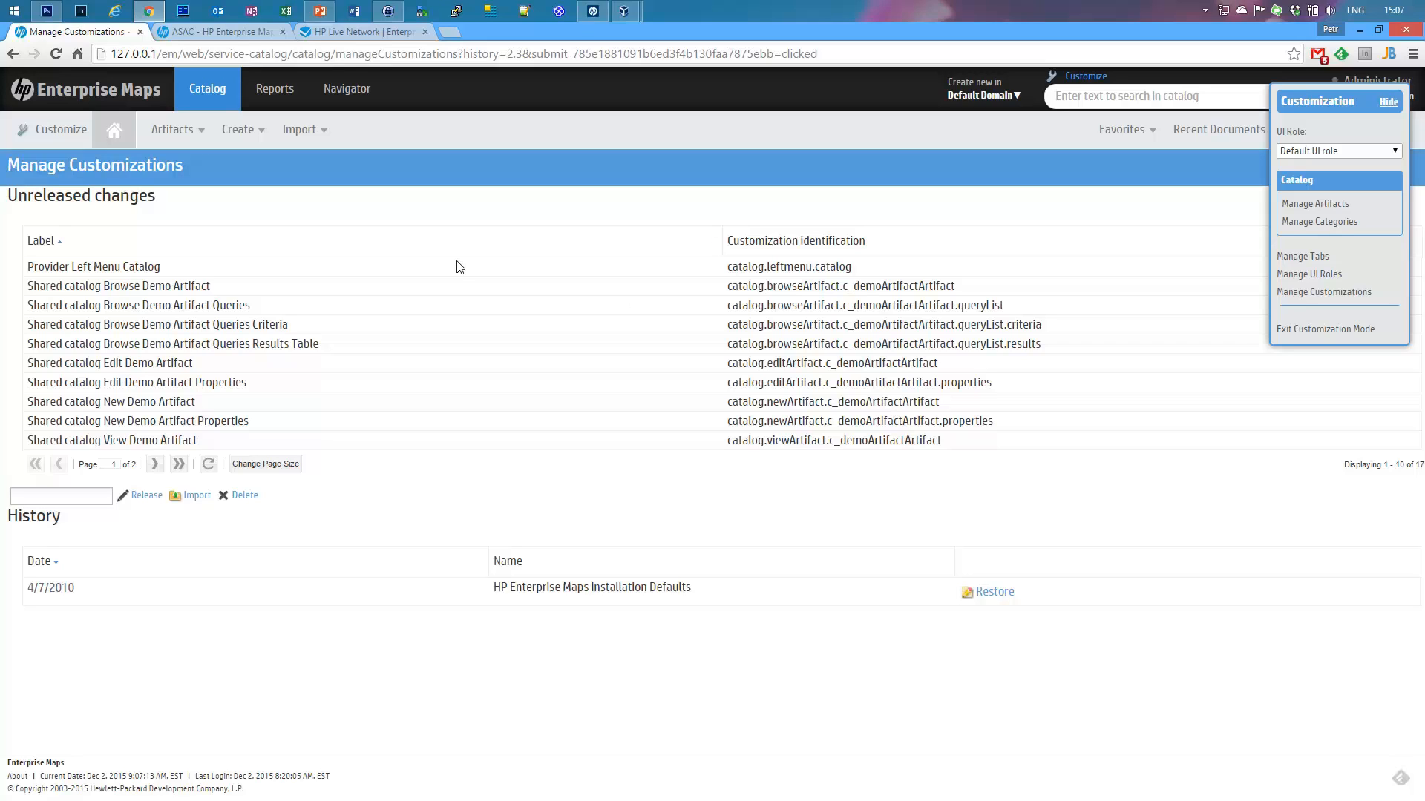
left_click_drag(873, 269, 712, 273)
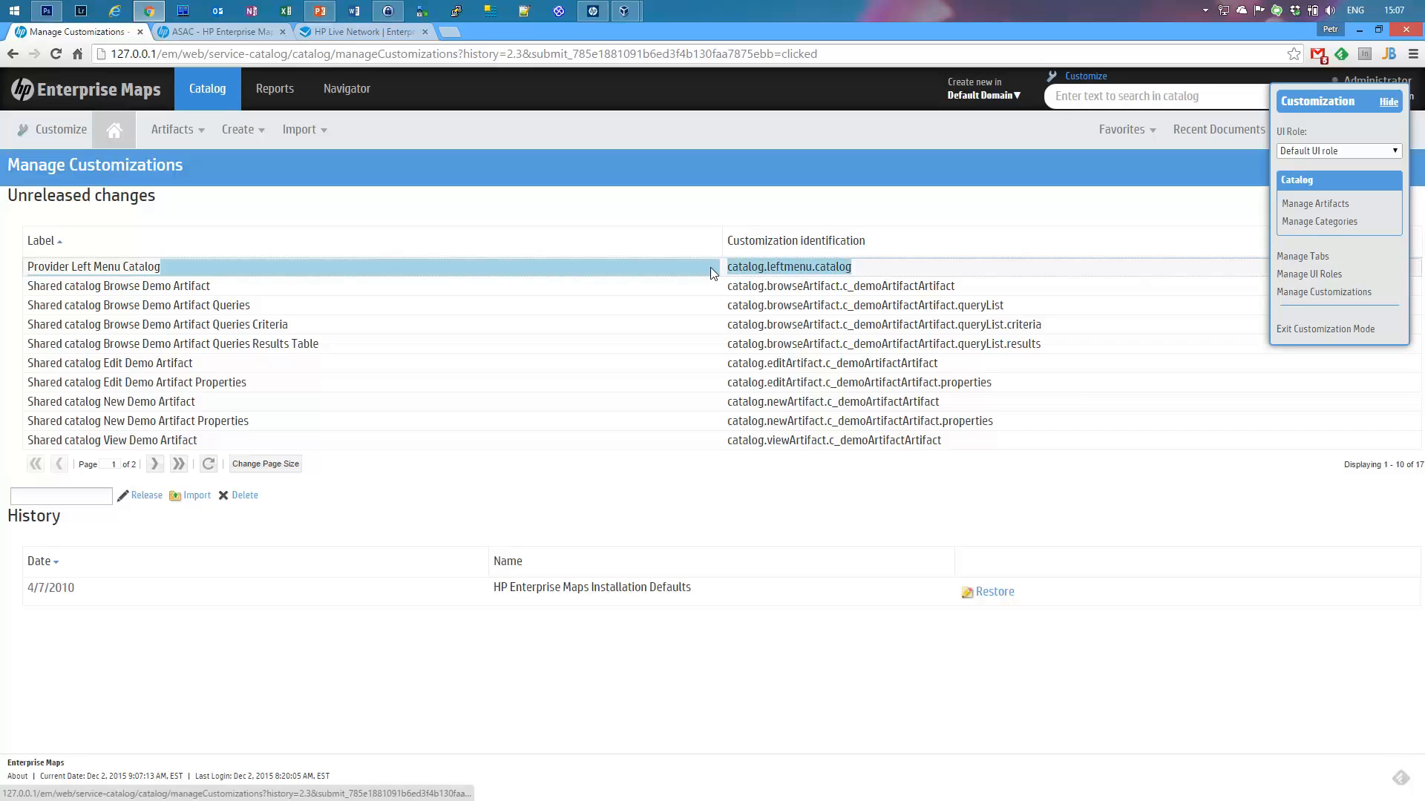
left_click_drag(1004, 305, 702, 315)
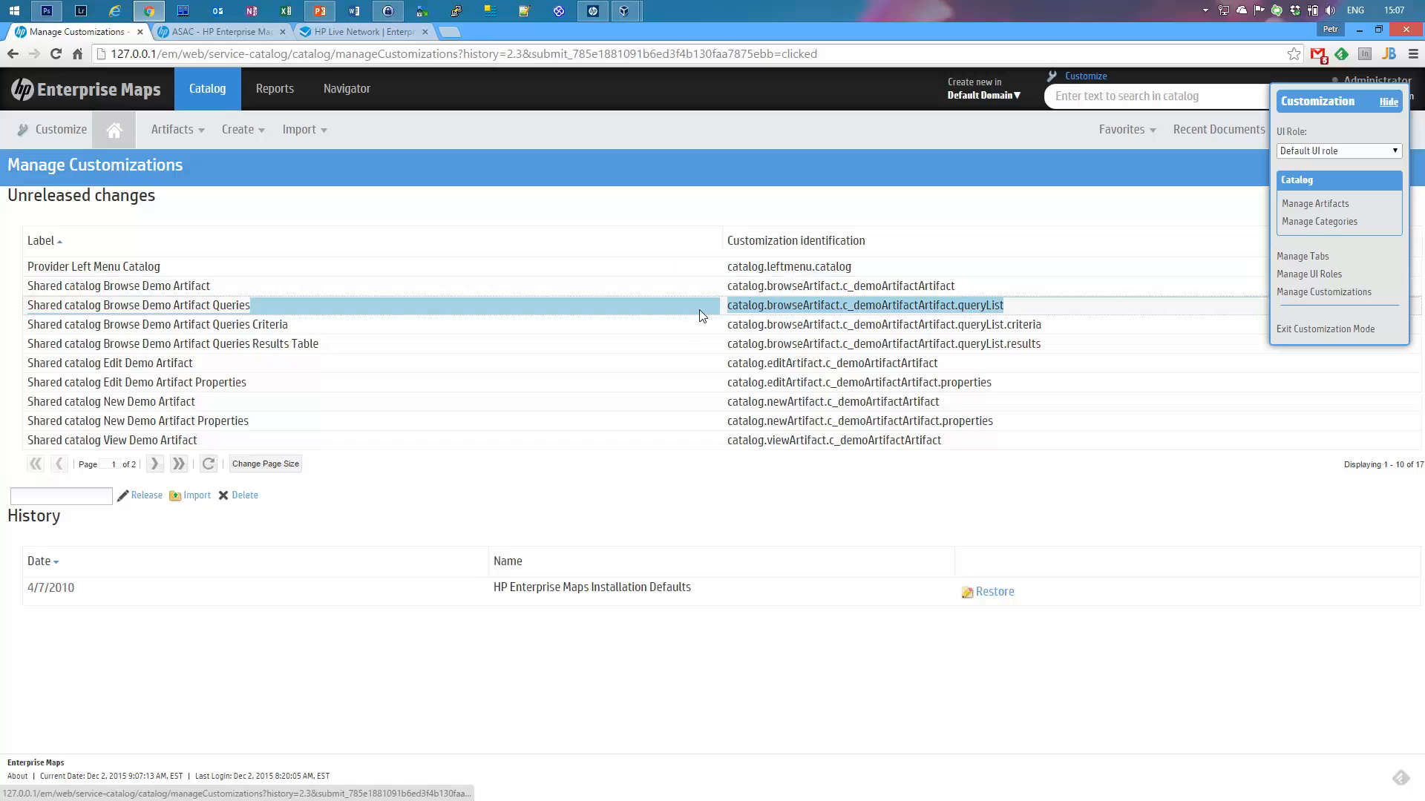
left_click(1038, 449)
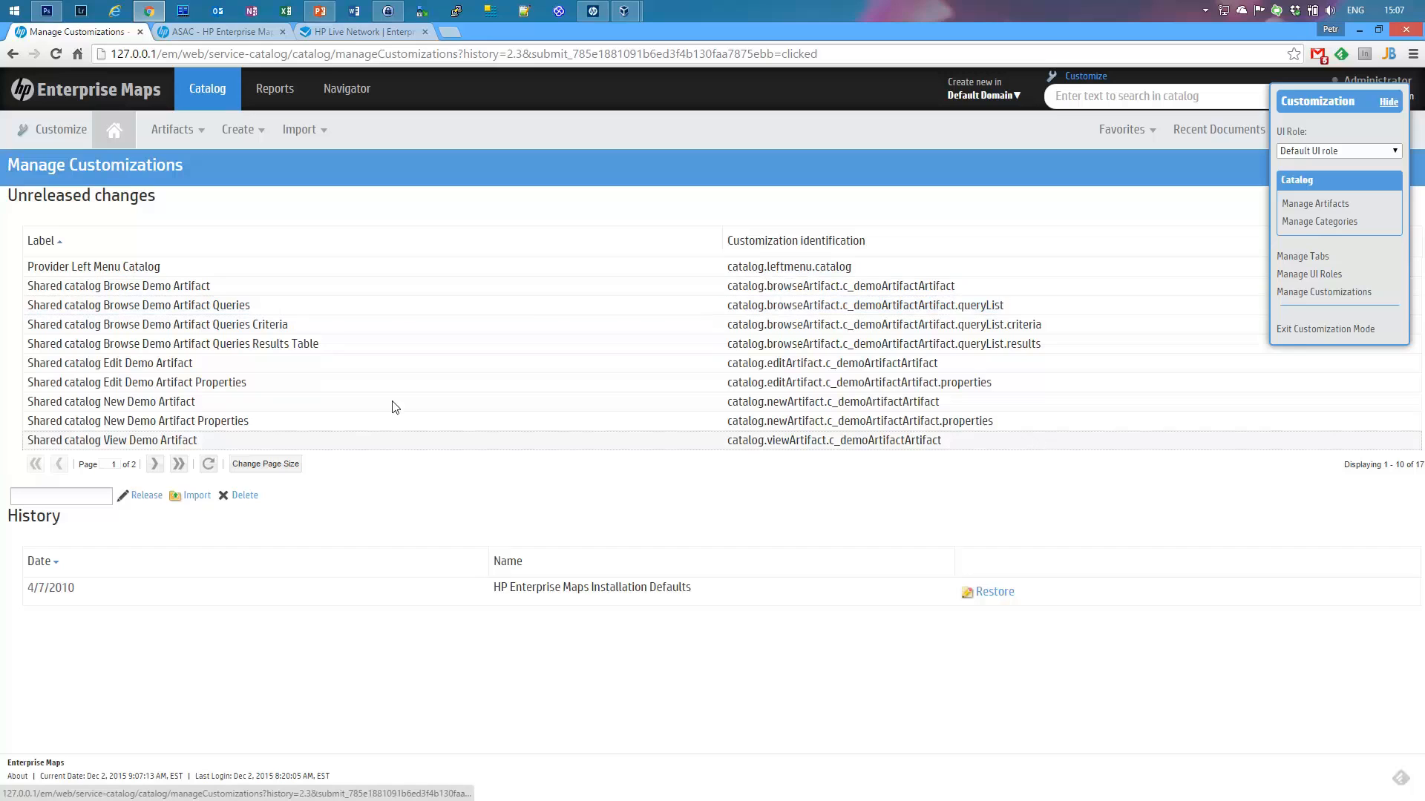
left_click(154, 464)
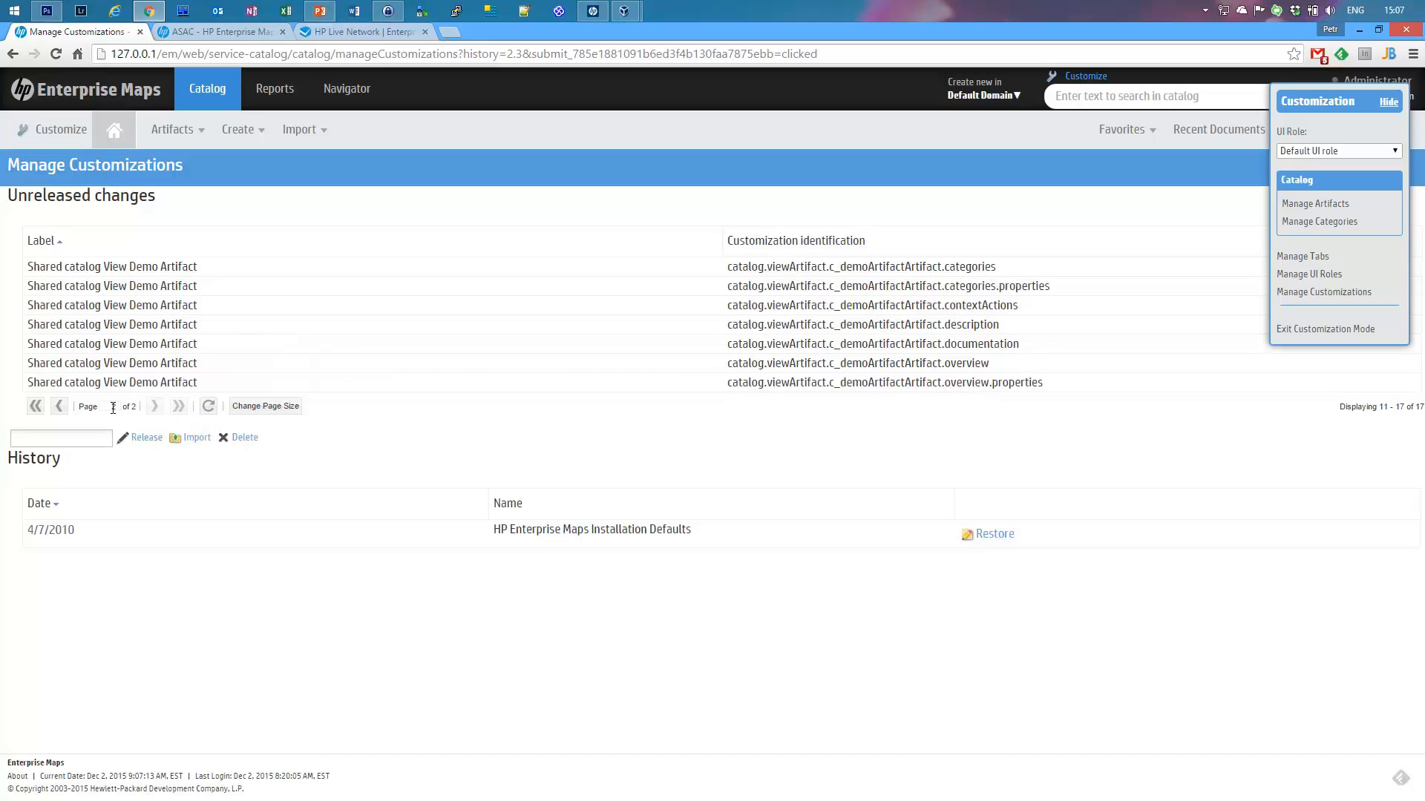
left_click(59, 406)
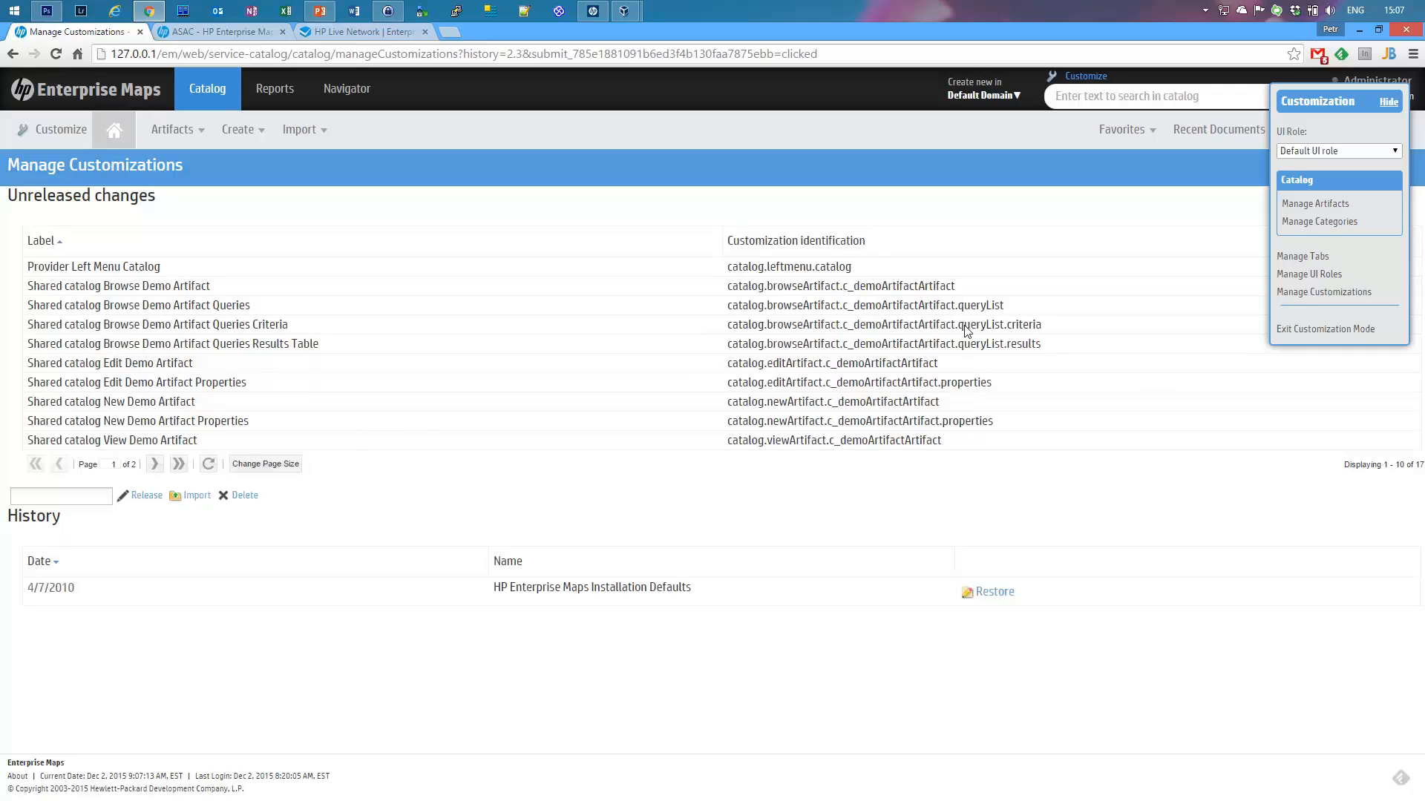
mouse_move(860, 286)
left_mouse_down()
mouse_move(962, 284)
mouse_move(853, 288)
left_mouse_up()
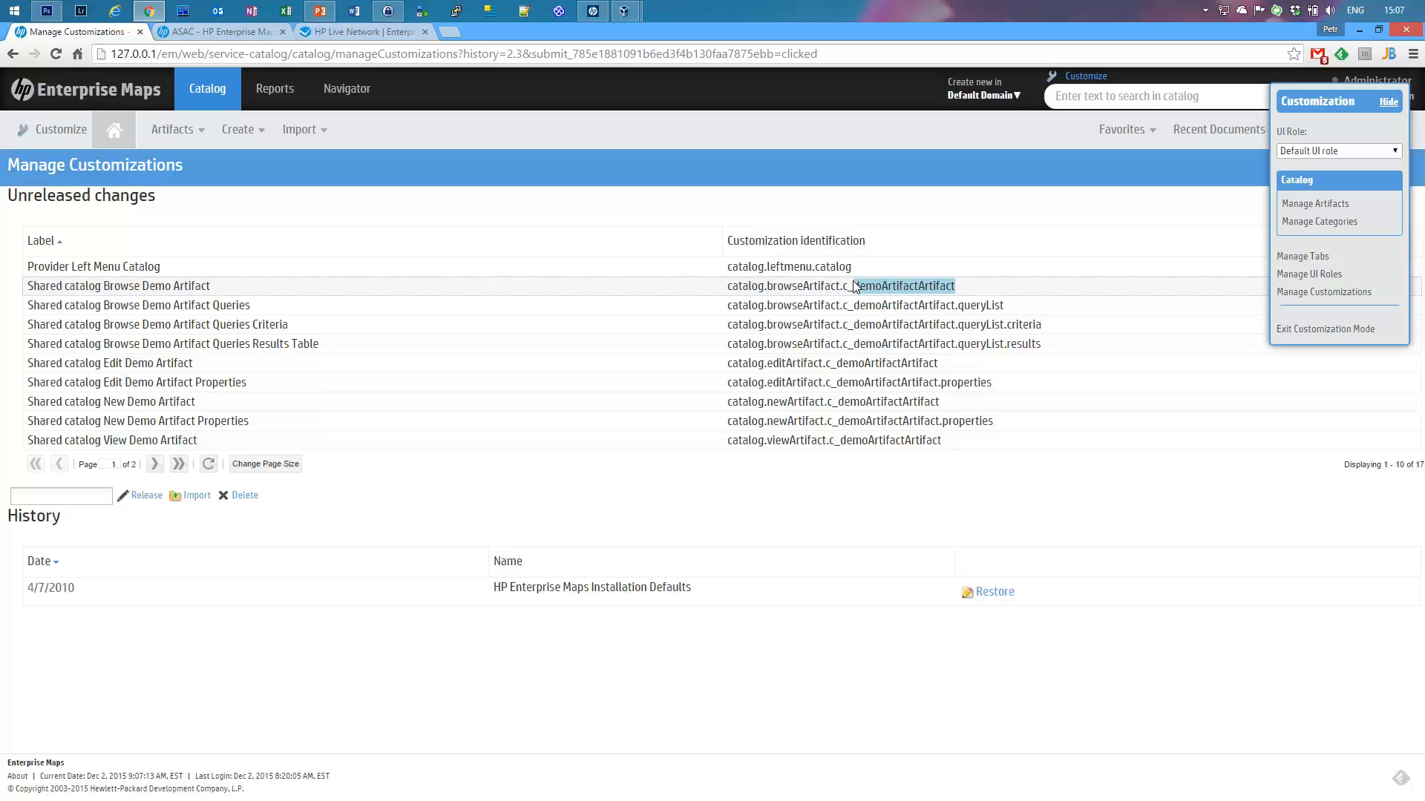
left_click(911, 290)
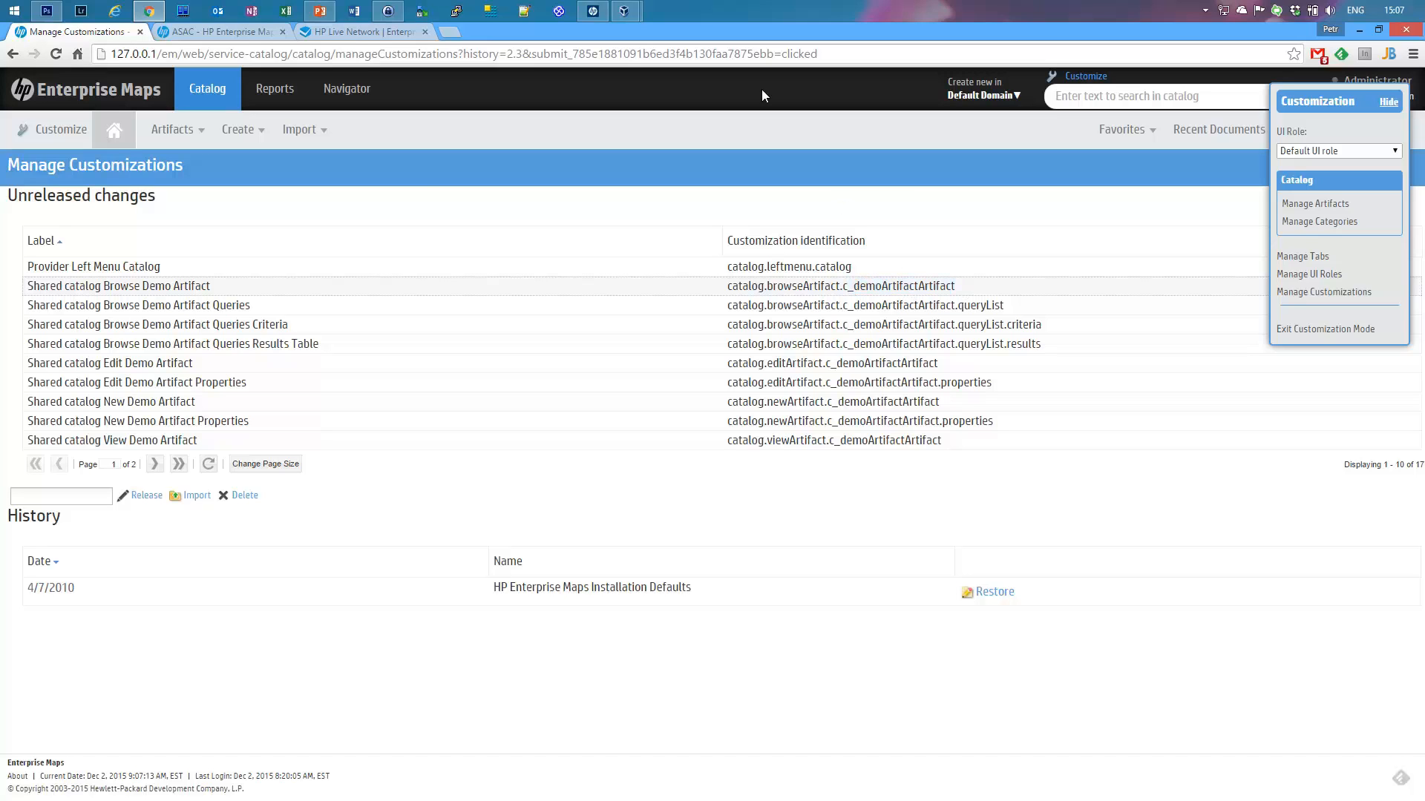
left_click(593, 11)
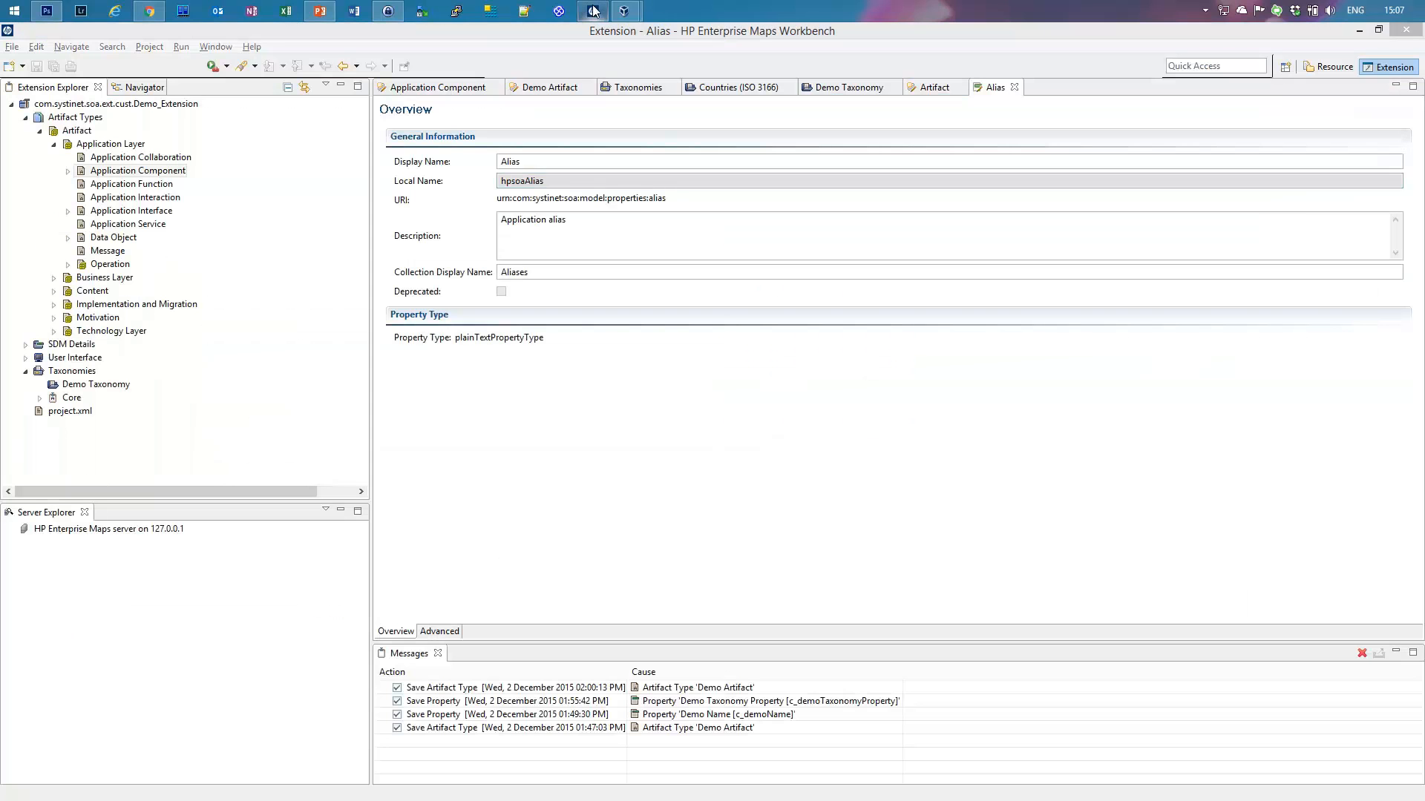
Step: In Workbench, open Demo Artifact under Application Component and check its local name c_demoArtifactArtifact
left_click(67, 171)
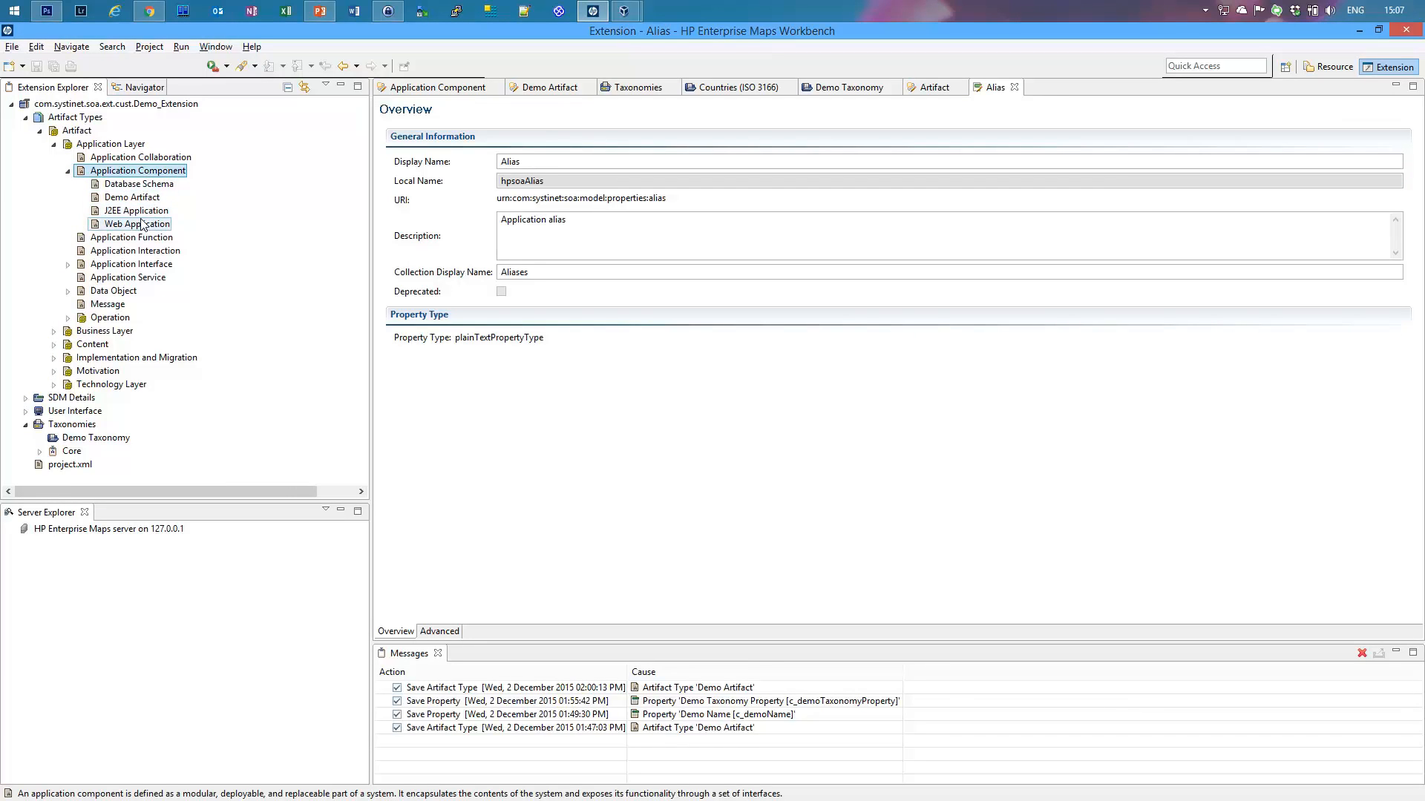
left_click(141, 198)
double_click(142, 199)
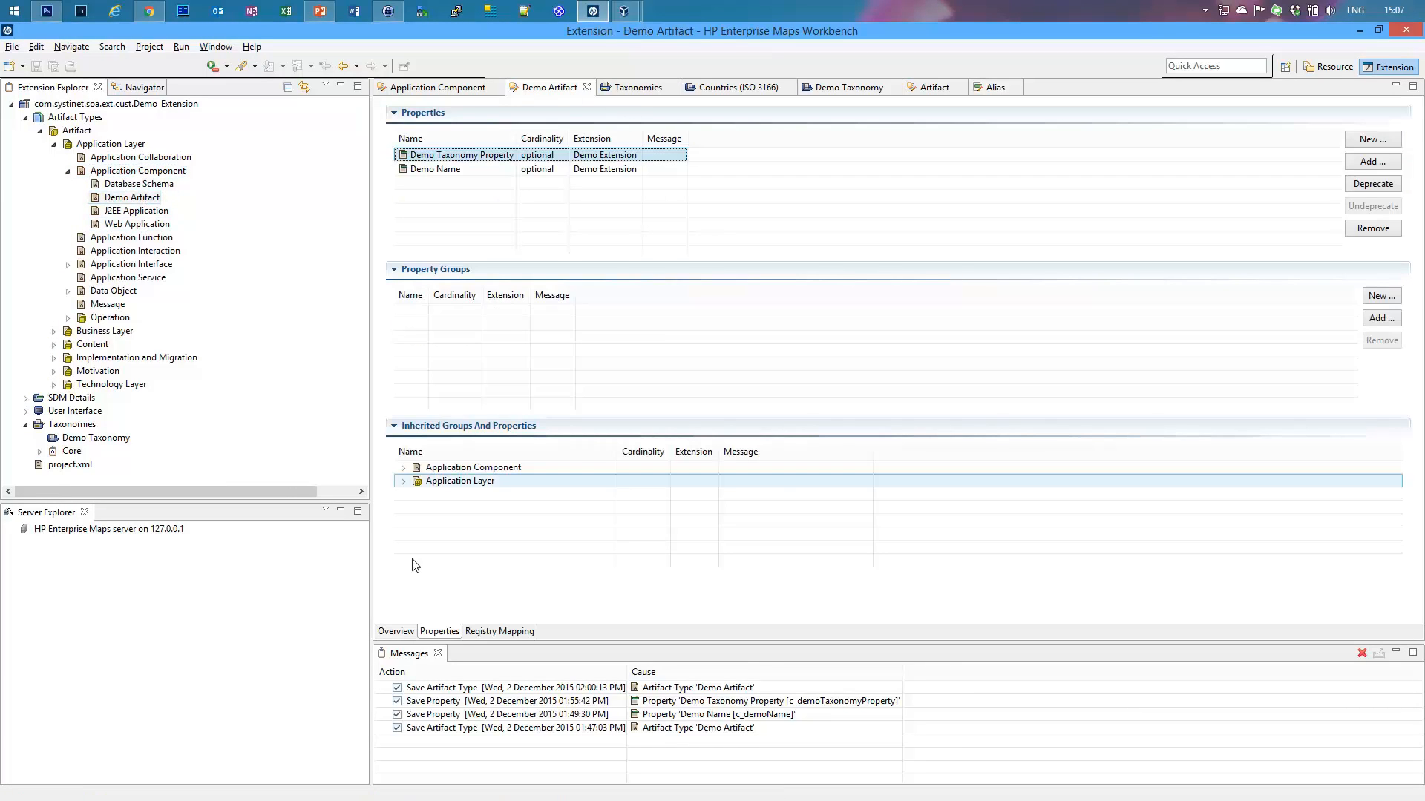
left_click(395, 631)
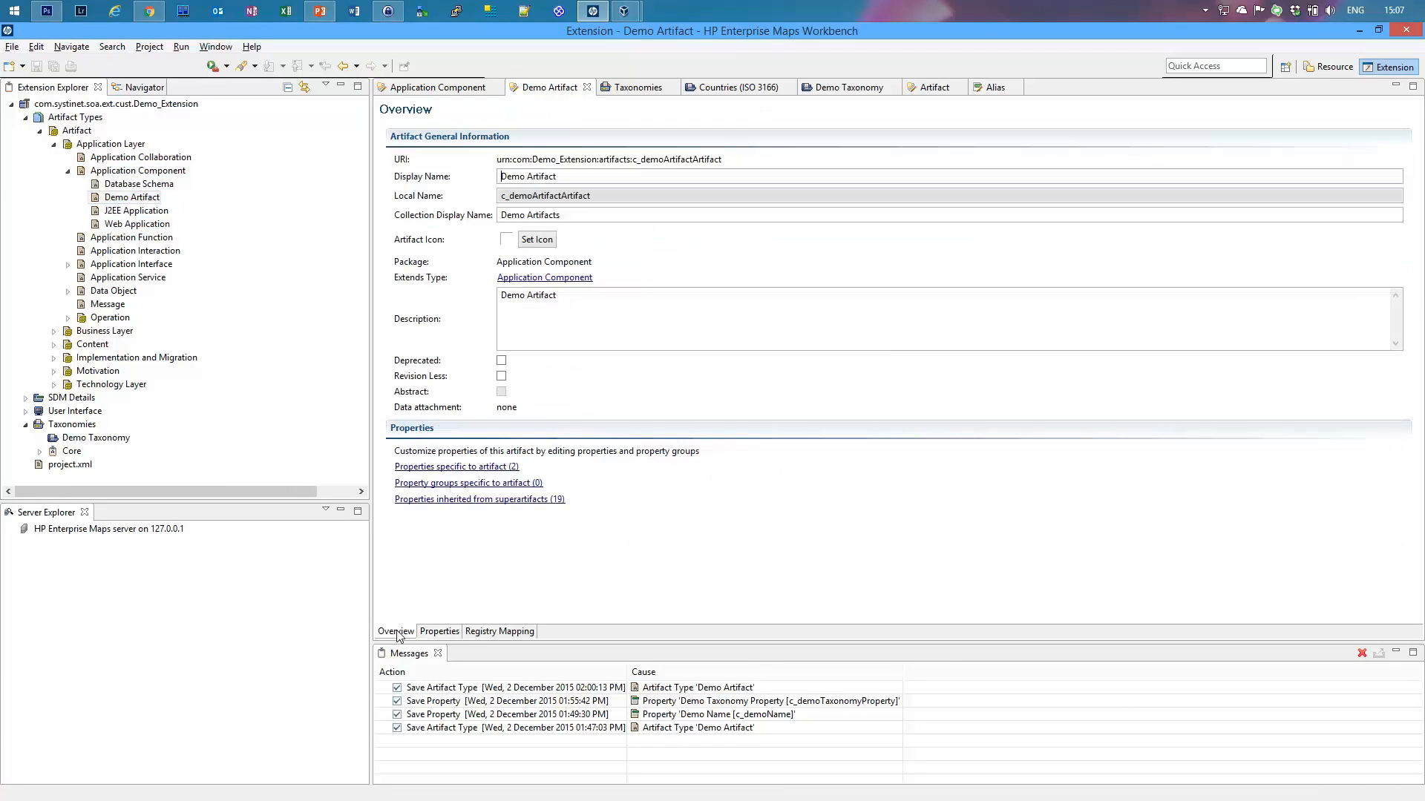
double_click(600, 196)
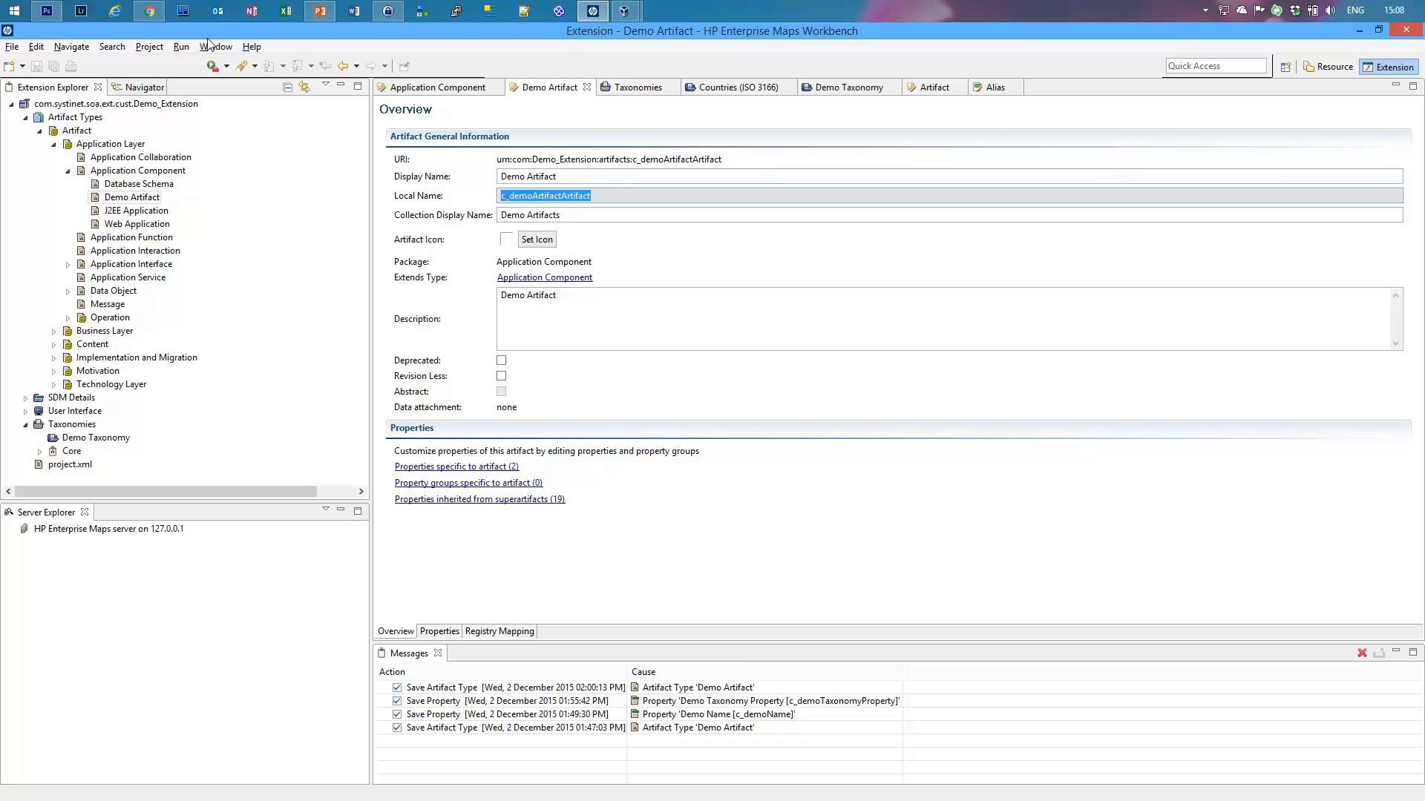
left_click(149, 11)
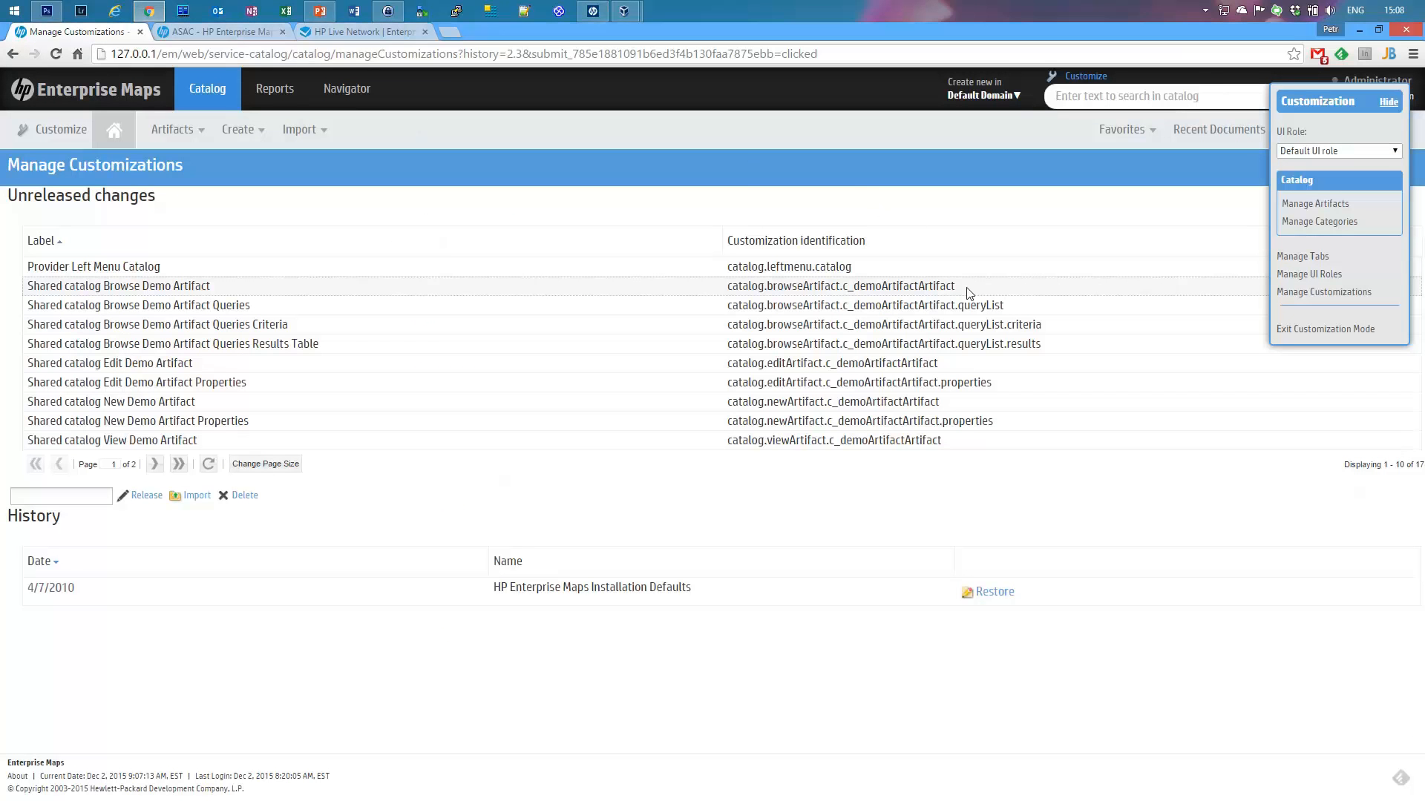
Step: Release the pending customizations under the name 'Demo Artifact' and confirm with OK
left_click_drag(957, 287, 843, 292)
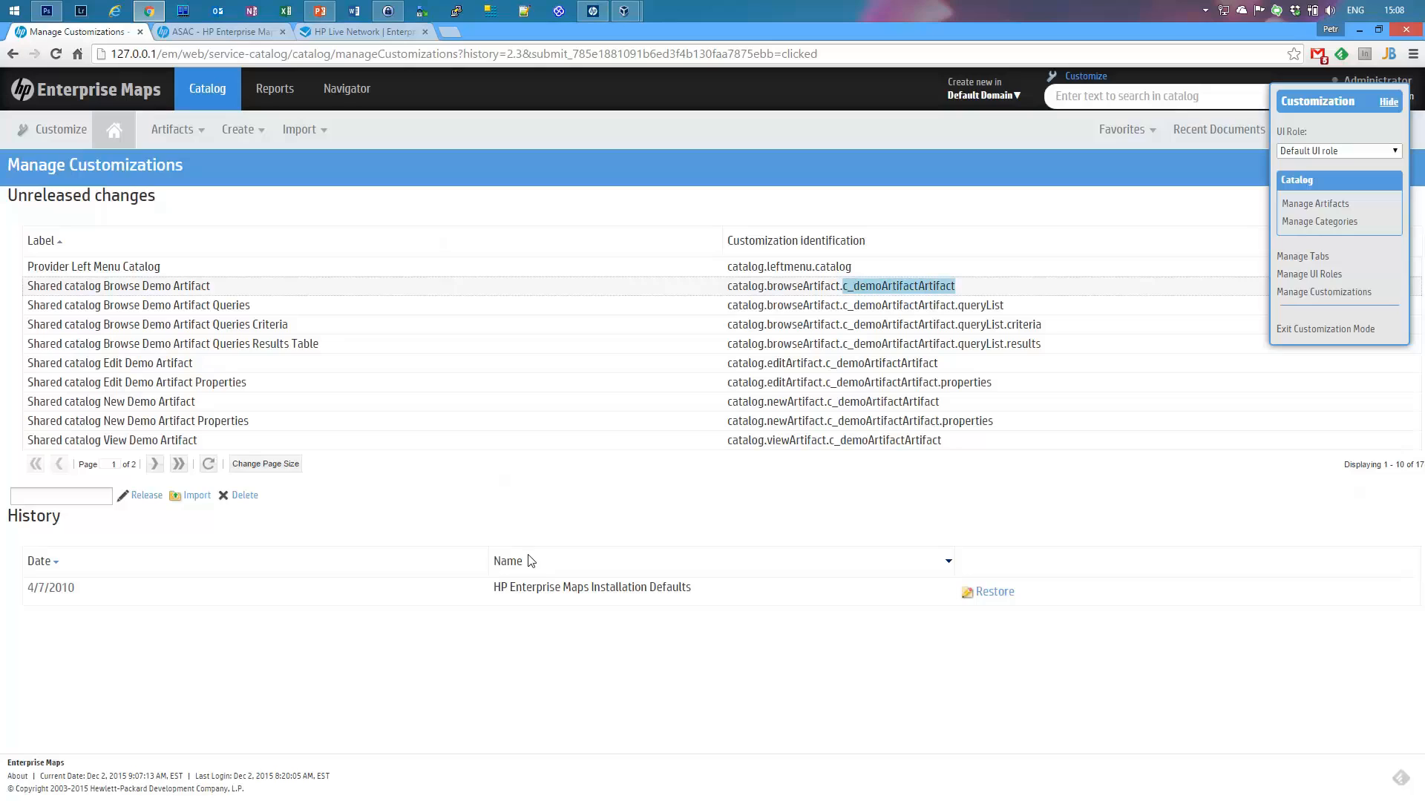
left_click(25, 503)
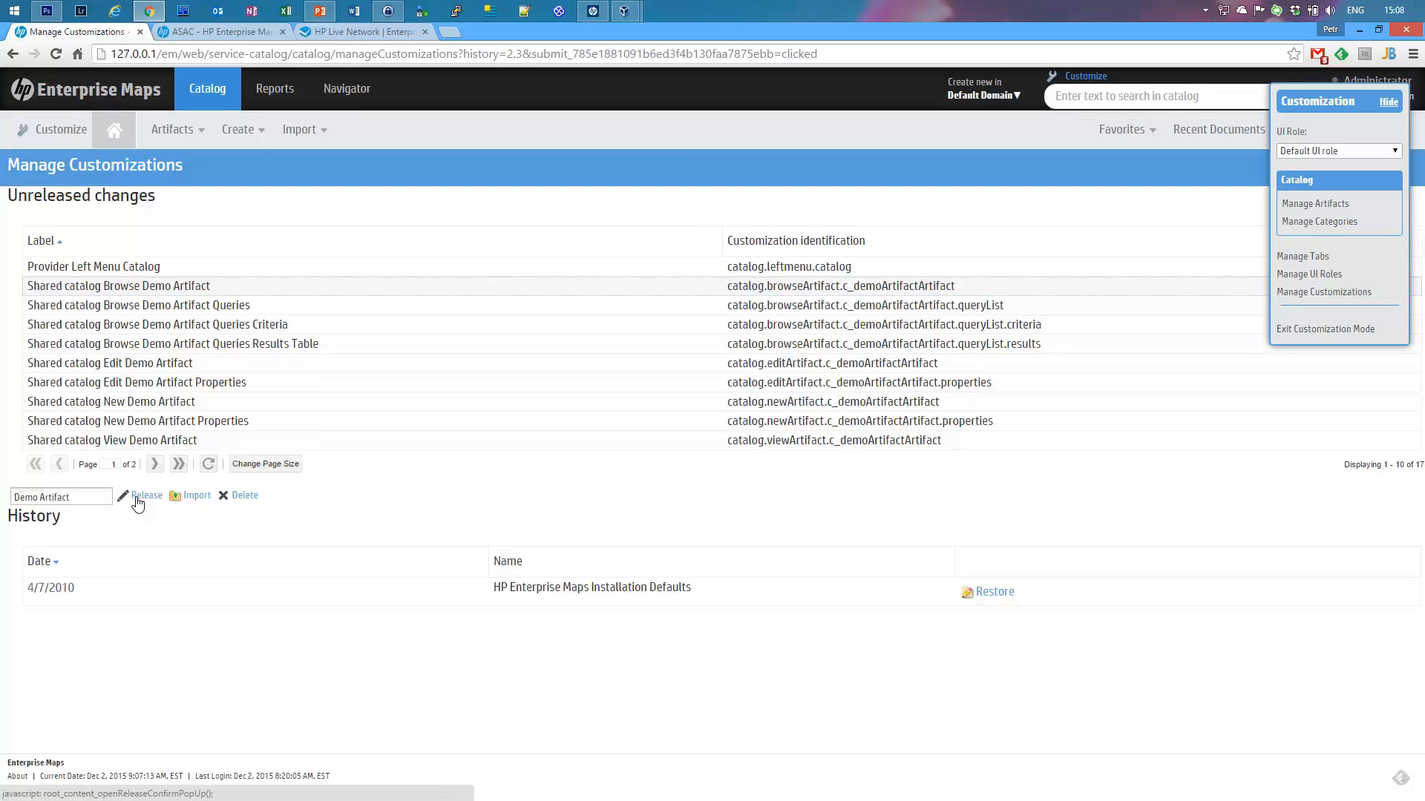
left_click(143, 495)
left_click(769, 451)
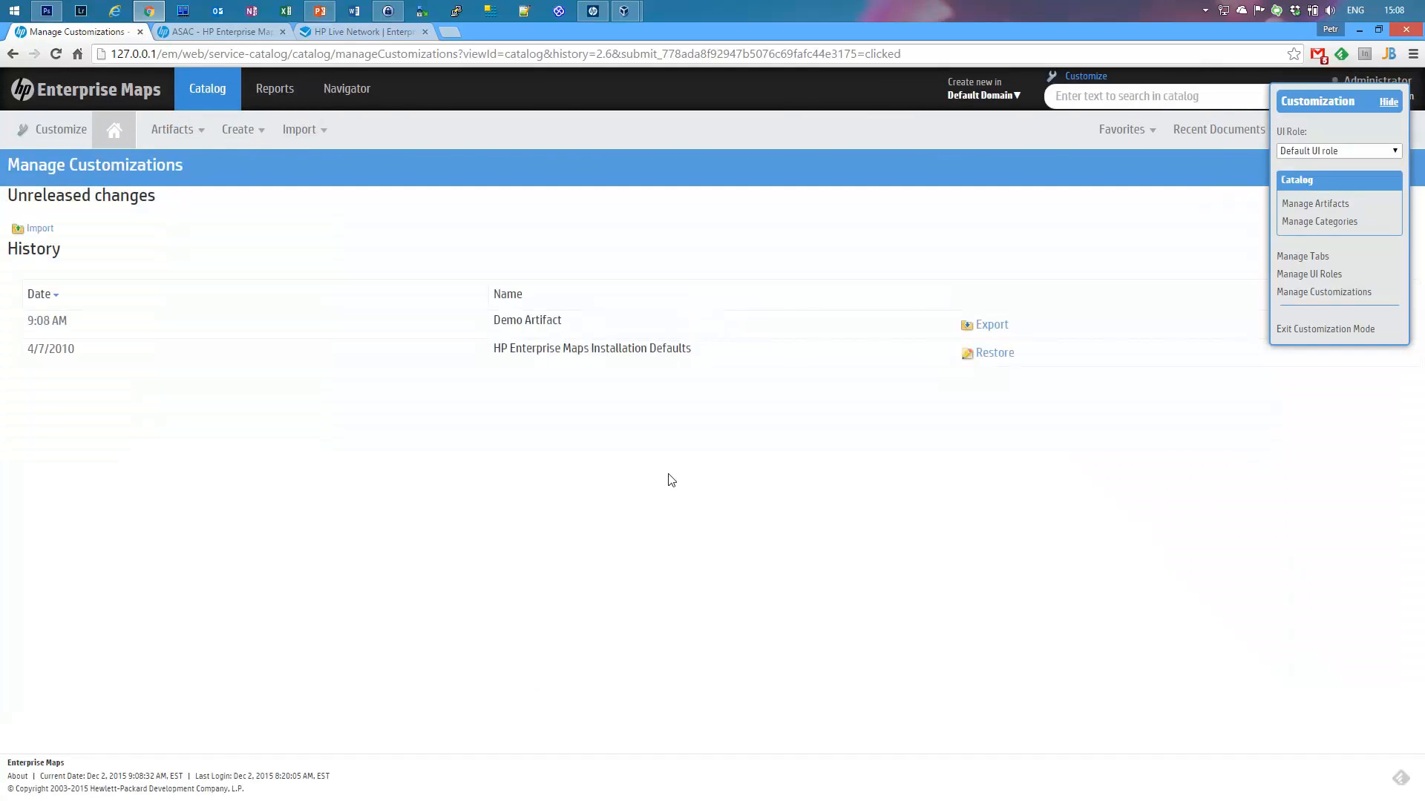
Step: Exit customization mode and check the Catalog Browser as administrator
left_click(178, 124)
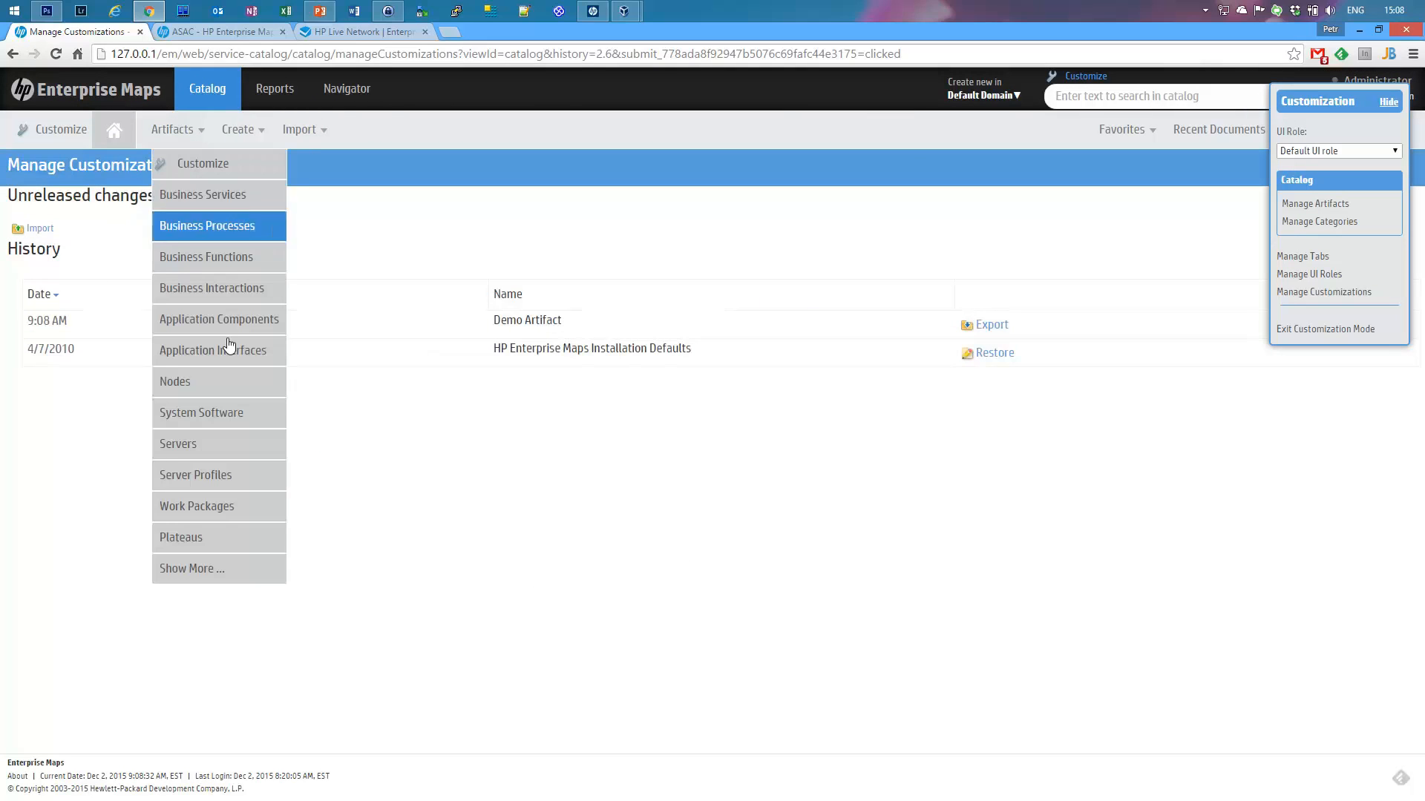
left_click(207, 564)
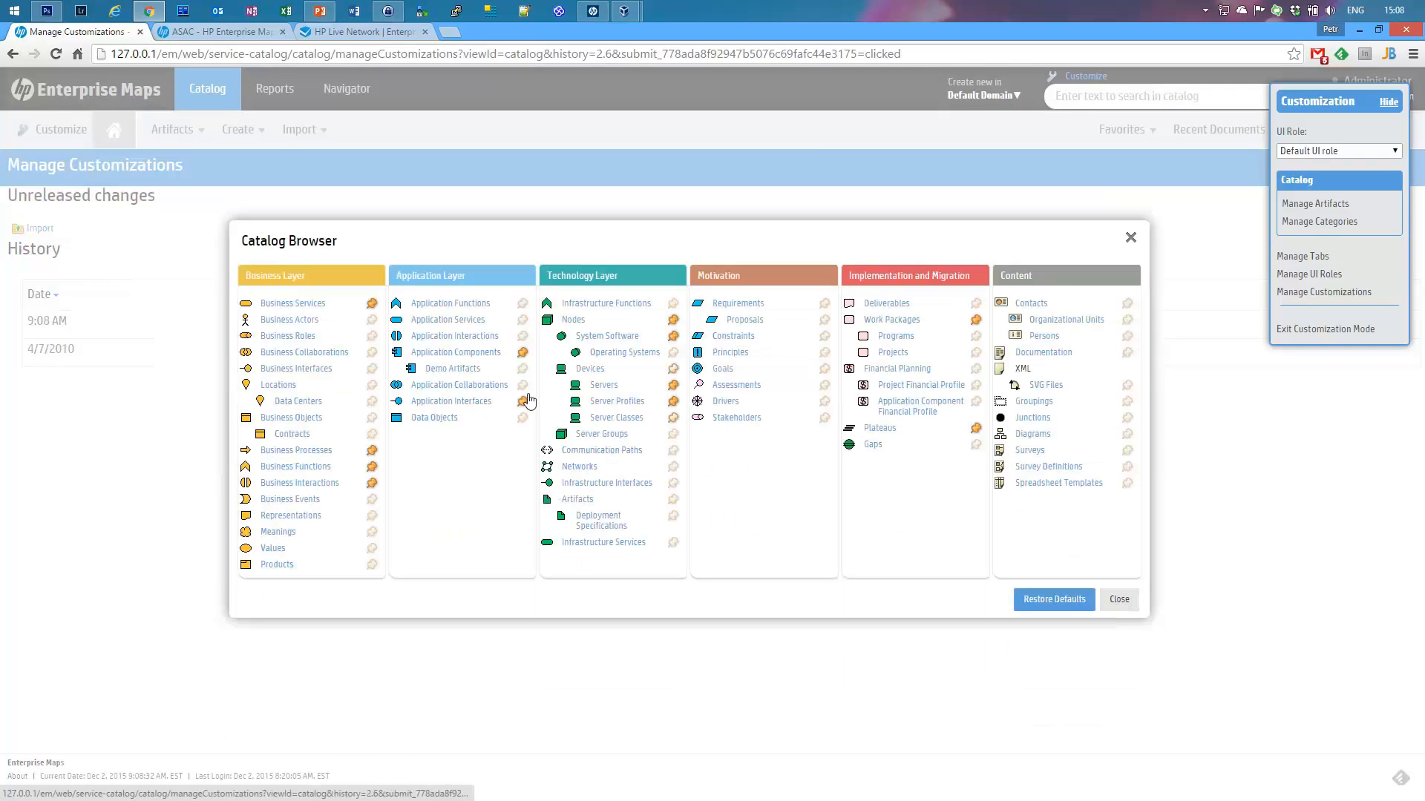
left_click(1119, 601)
left_click(1310, 328)
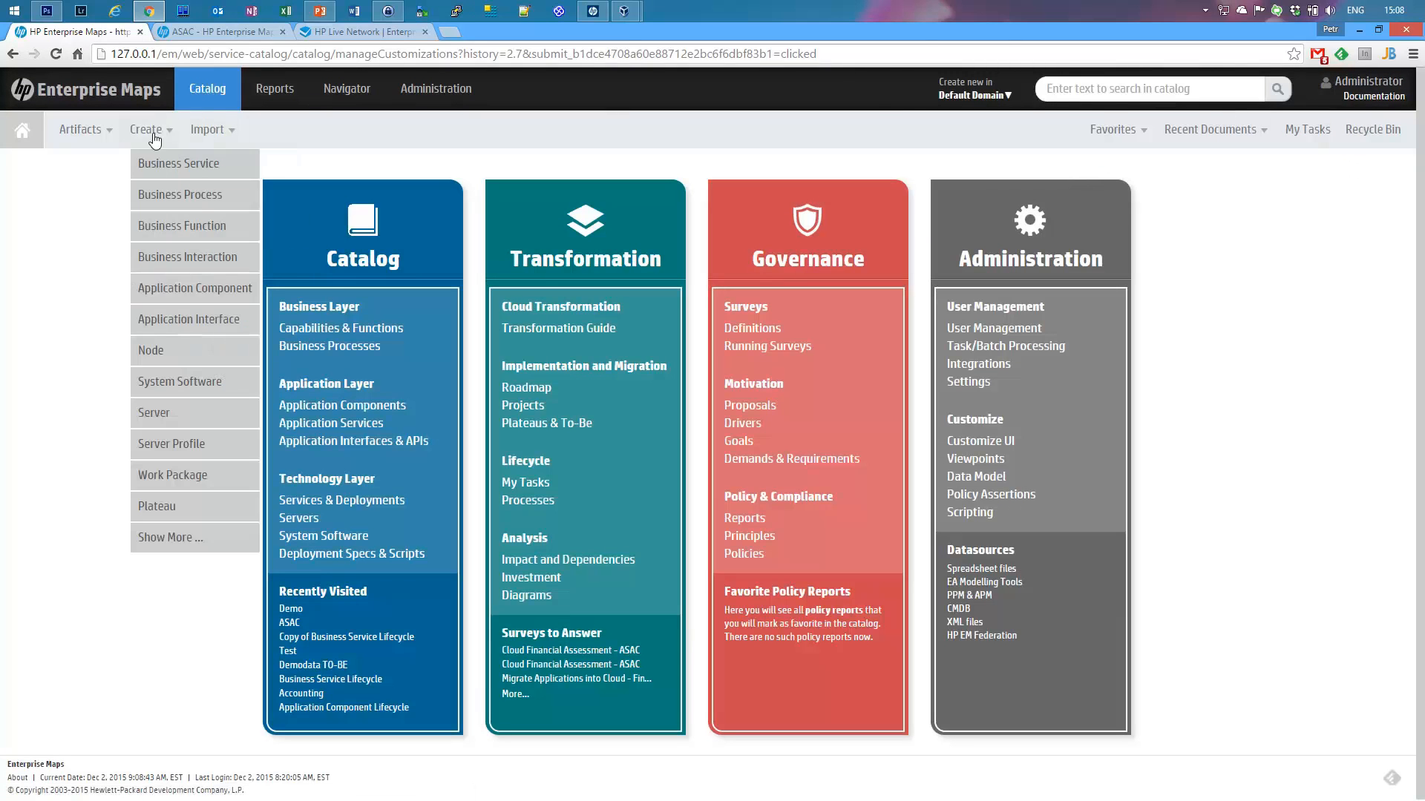
mouse_move(99, 132)
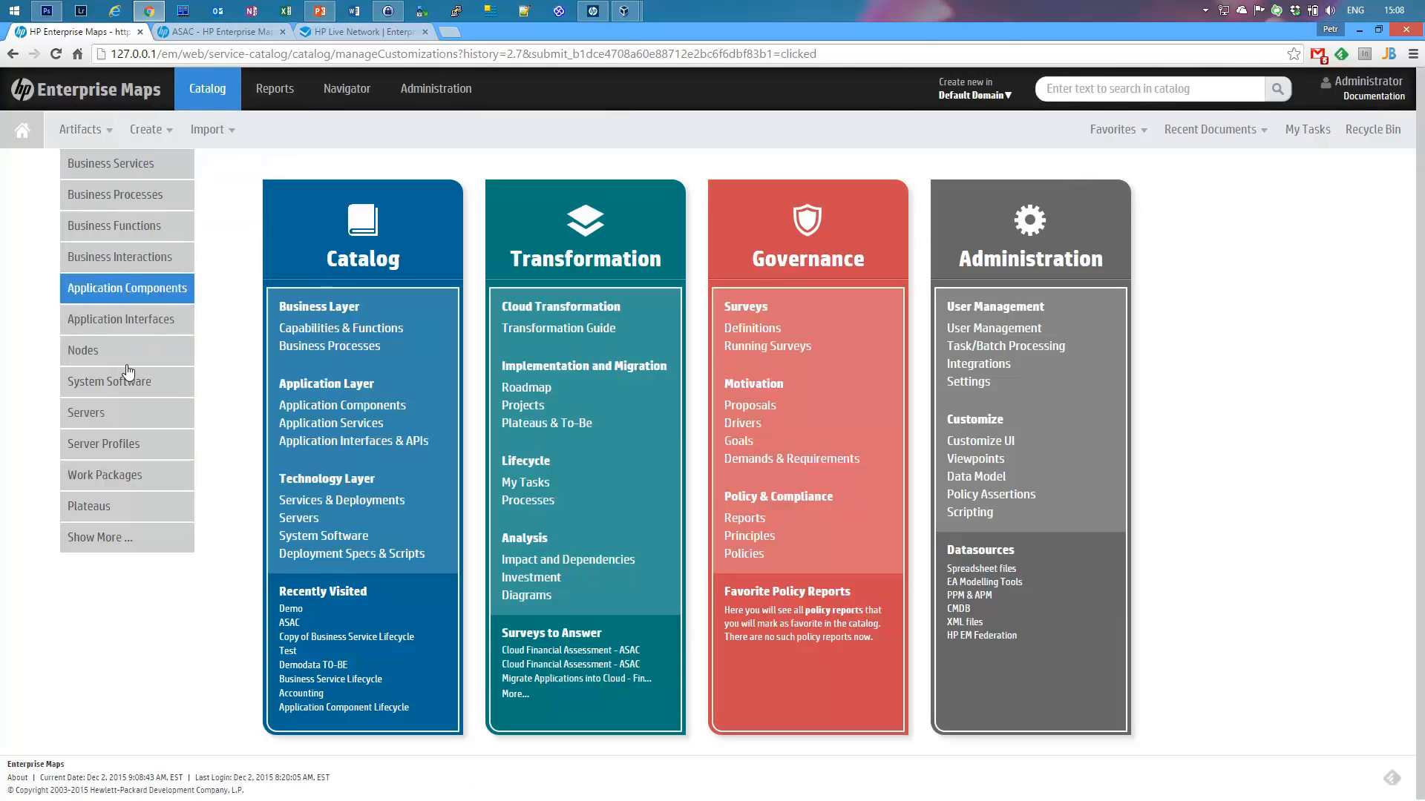
left_click(128, 537)
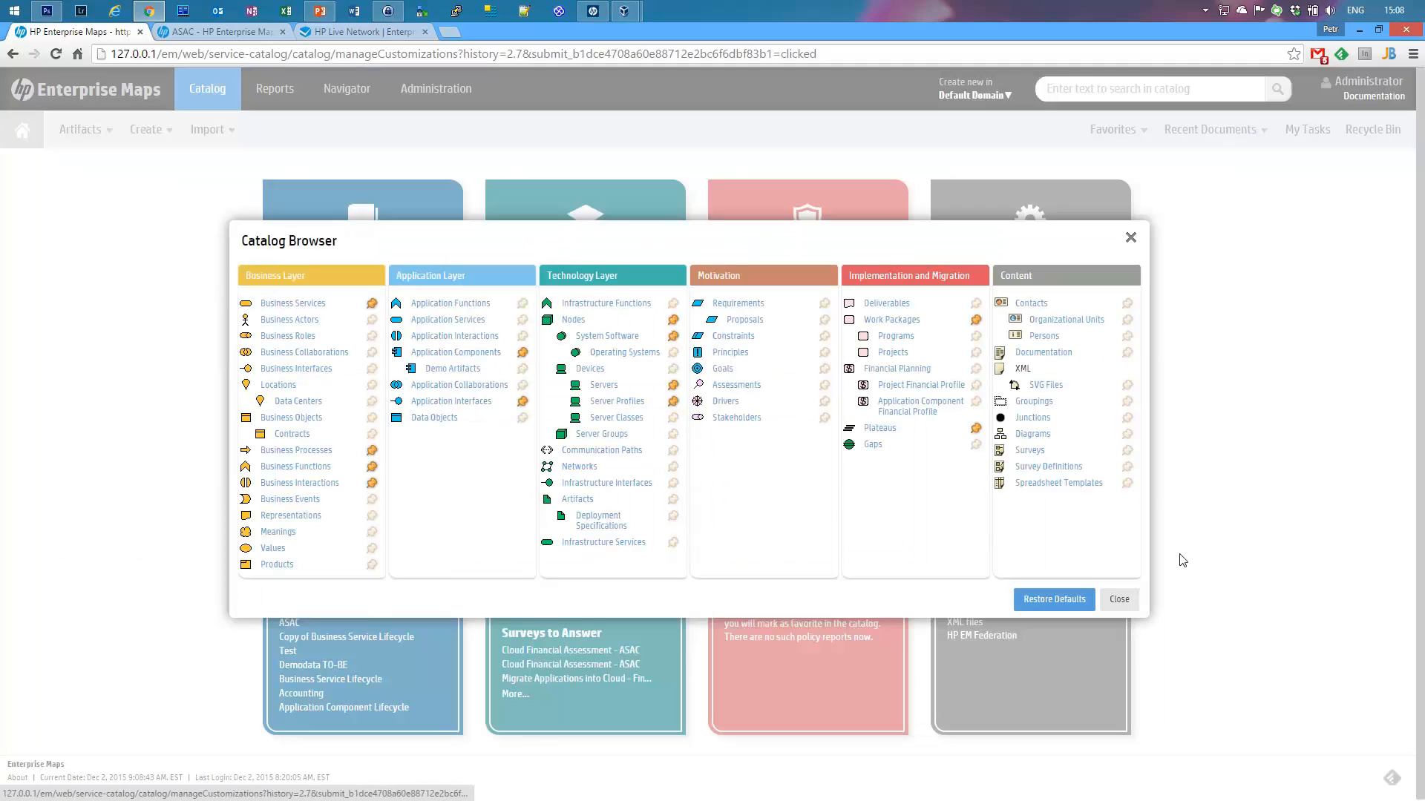
left_click(1119, 599)
Step: Sign out the administrator and log in as the demo user with its password
mouse_move(1369, 89)
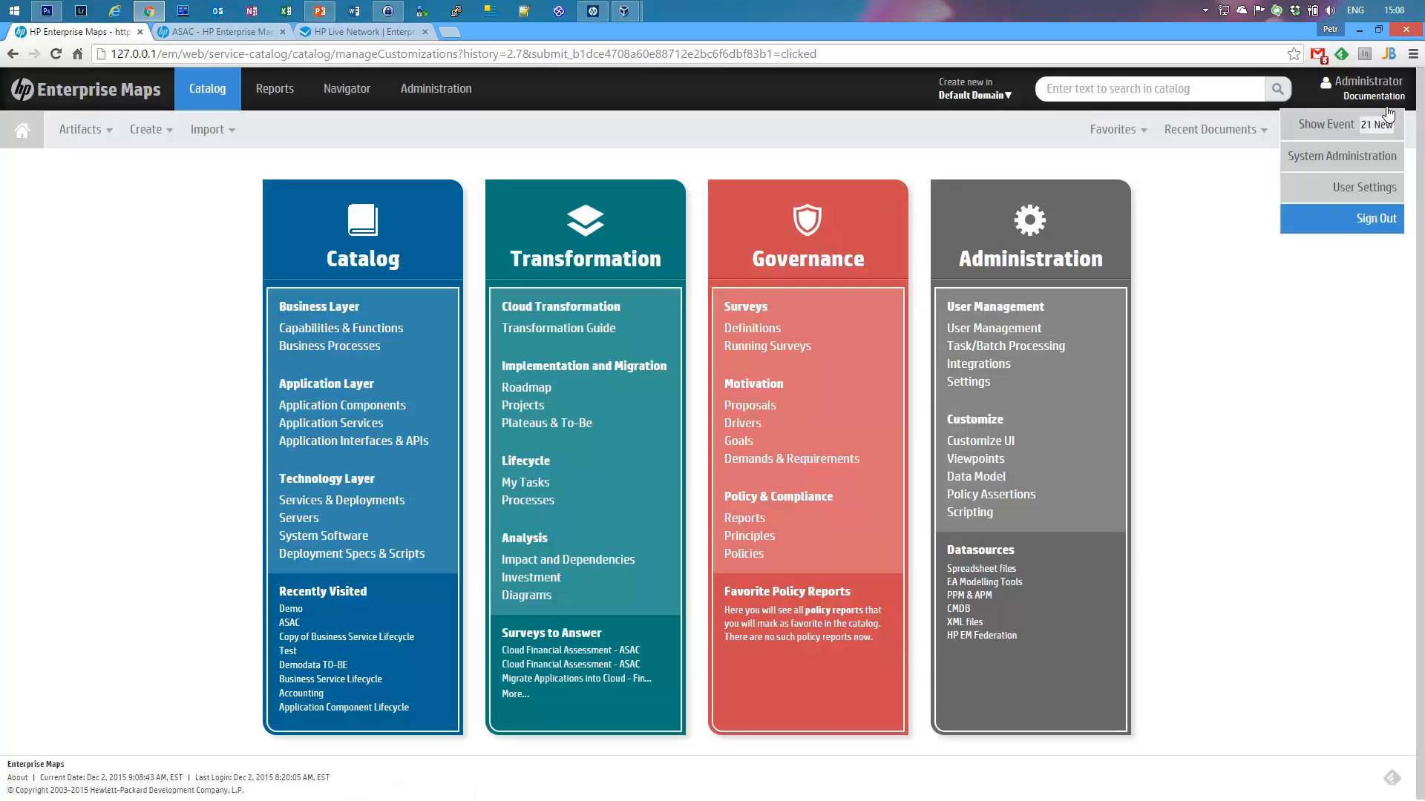
left_click(1367, 232)
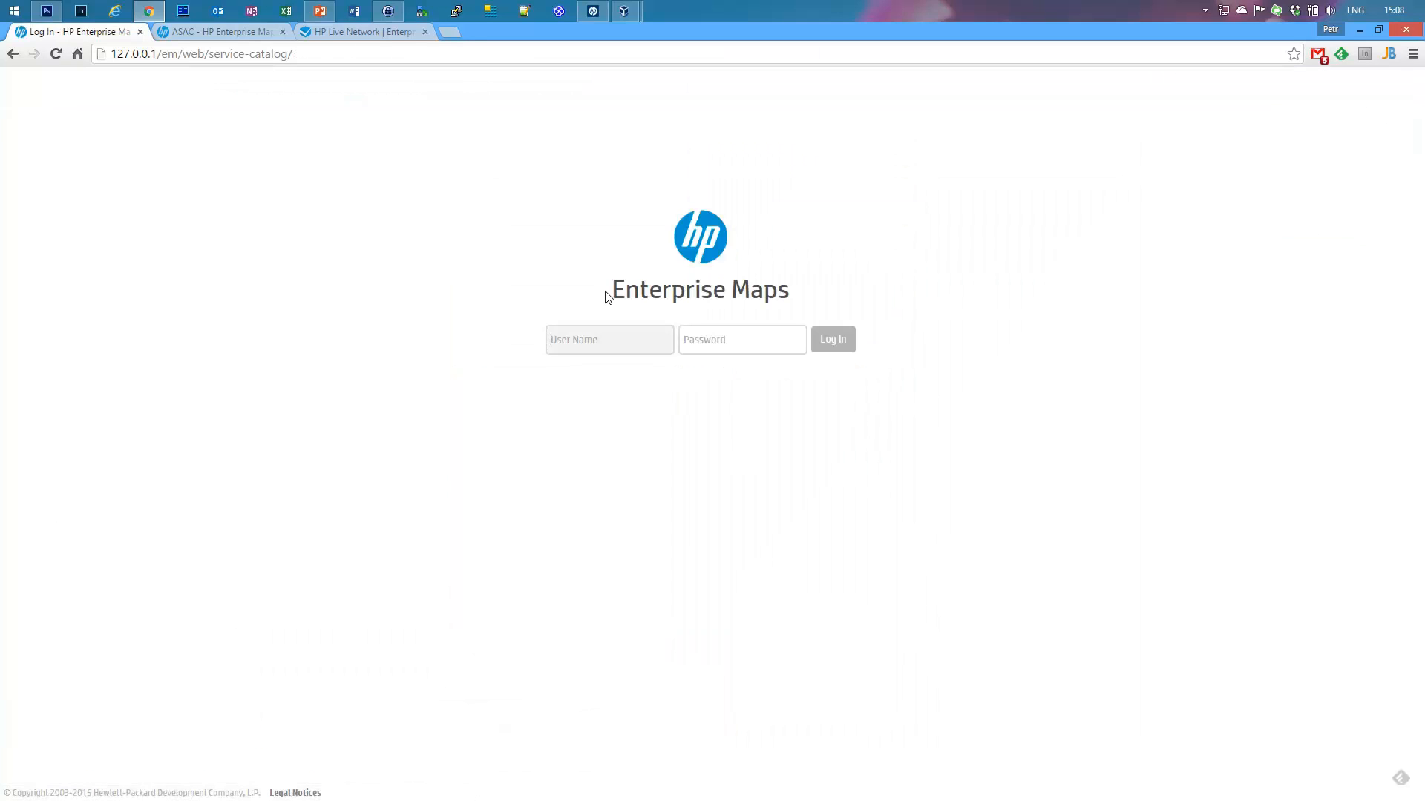
type("demouser")
key("Tab")
type("demo")
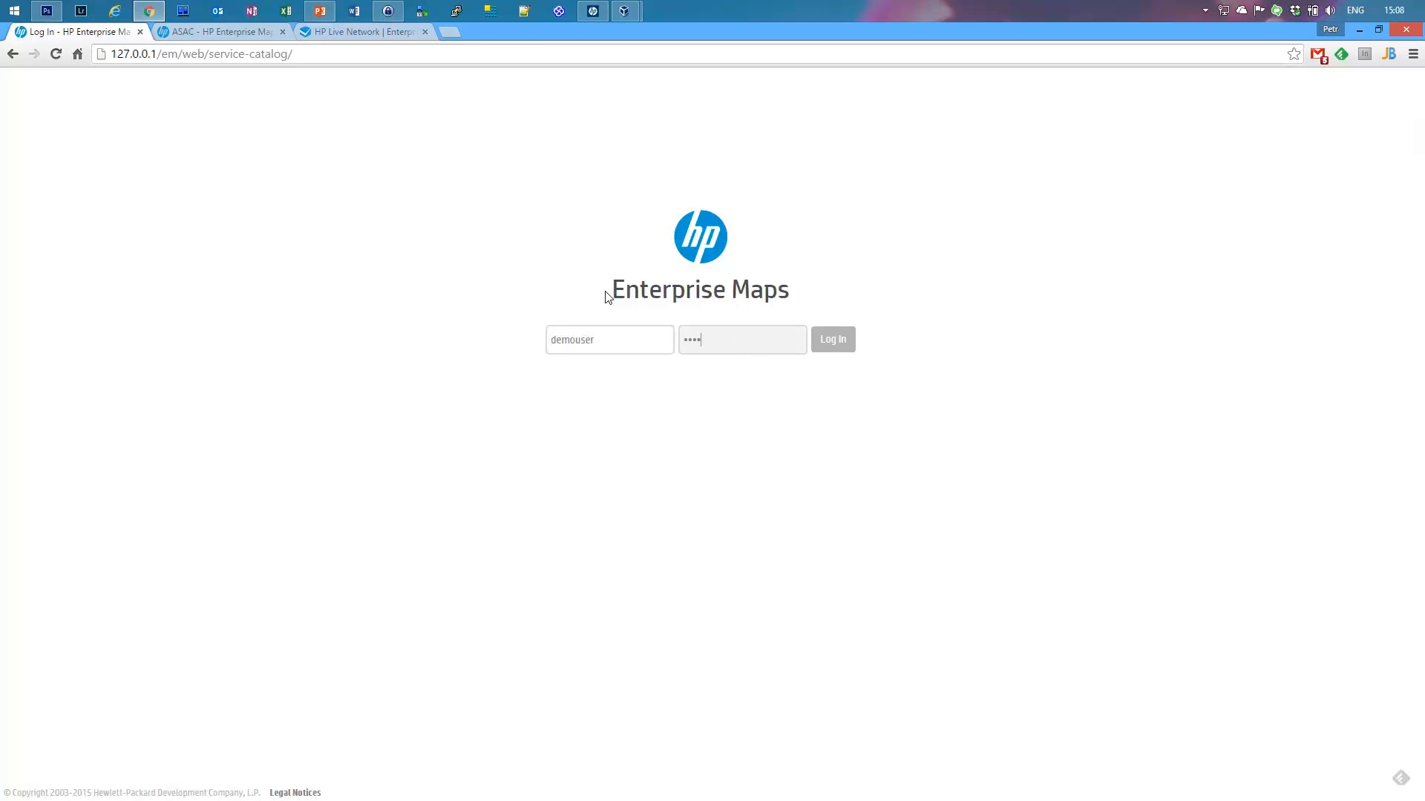
type("user")
key("Return")
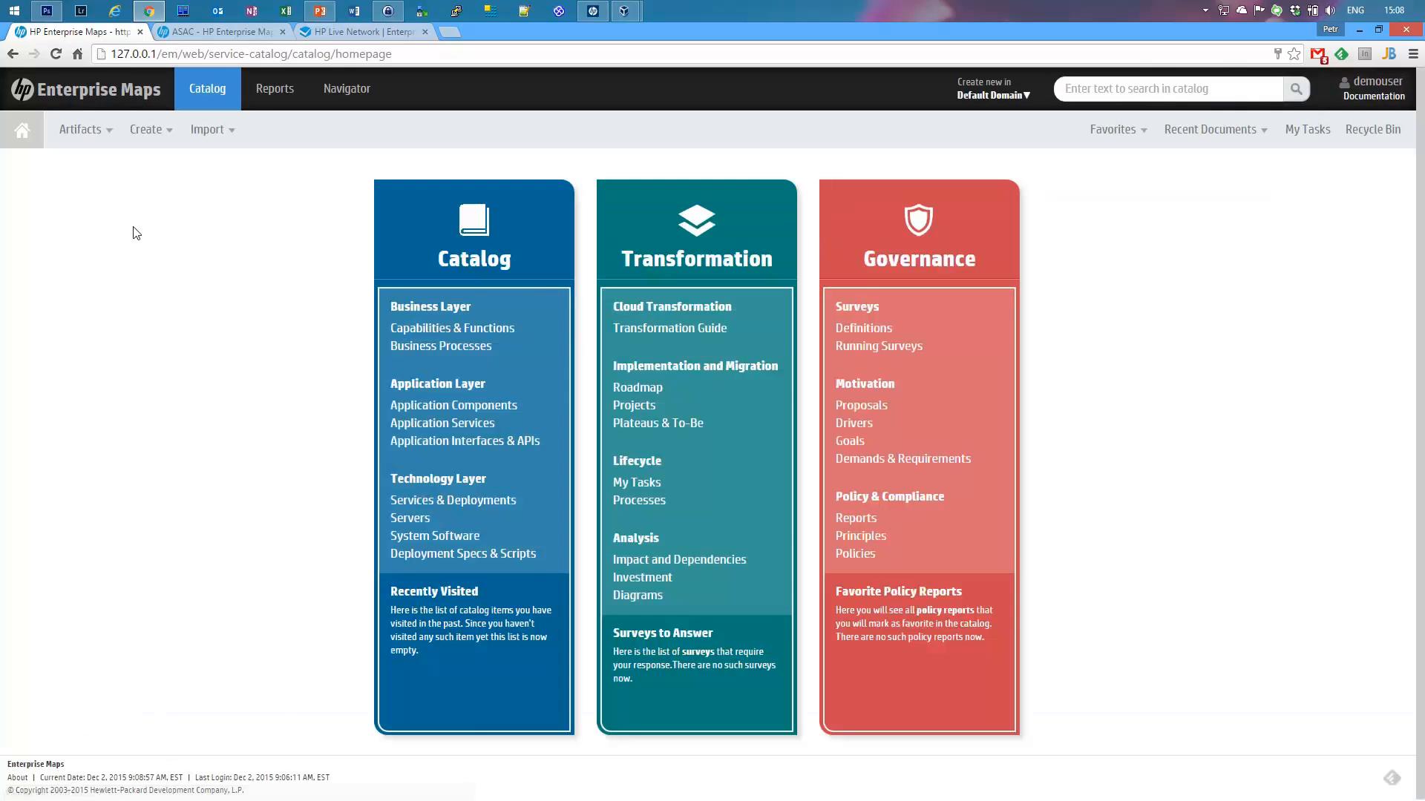
Step: View the Demo Artifacts list showing Demo 1.0, then log the demo user out
left_click(80, 129)
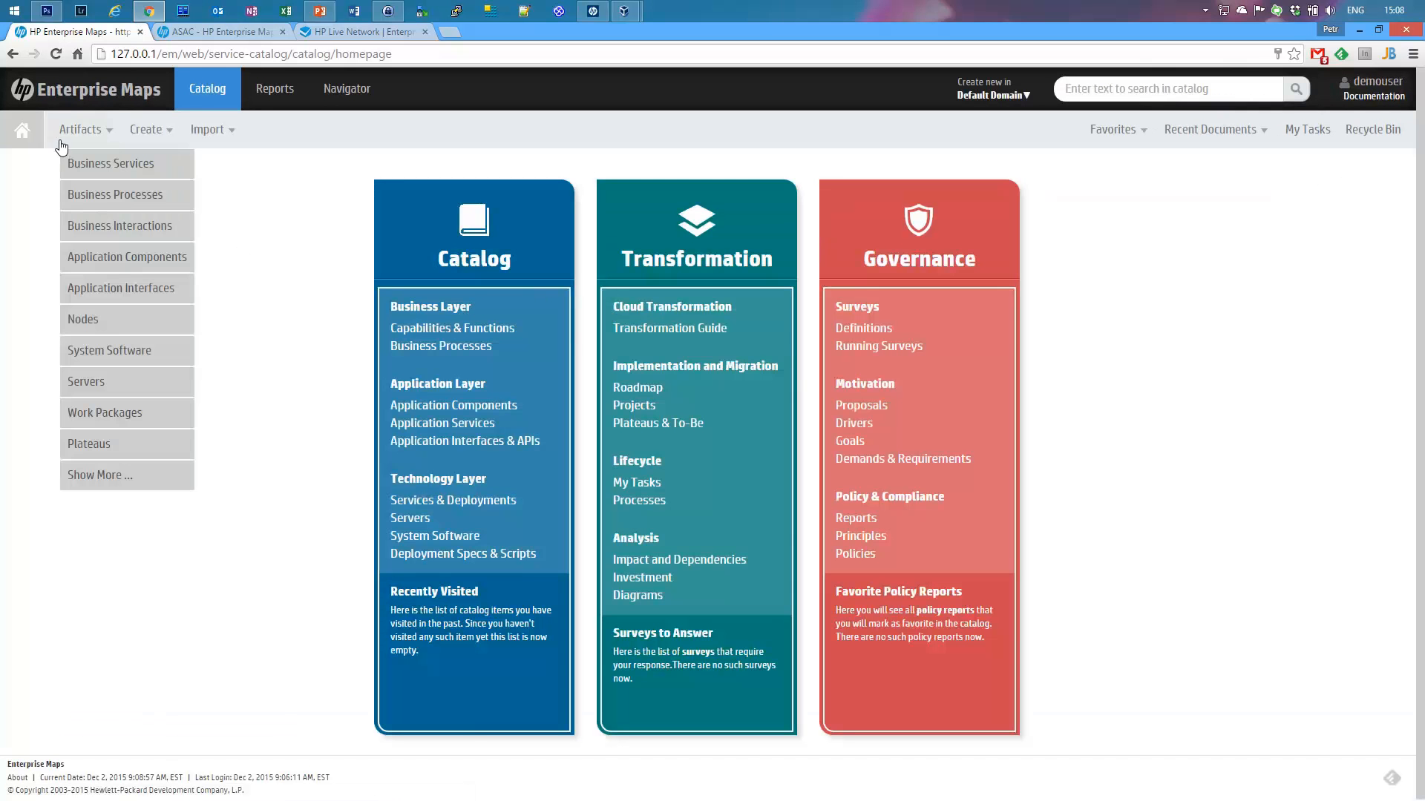
left_click(104, 475)
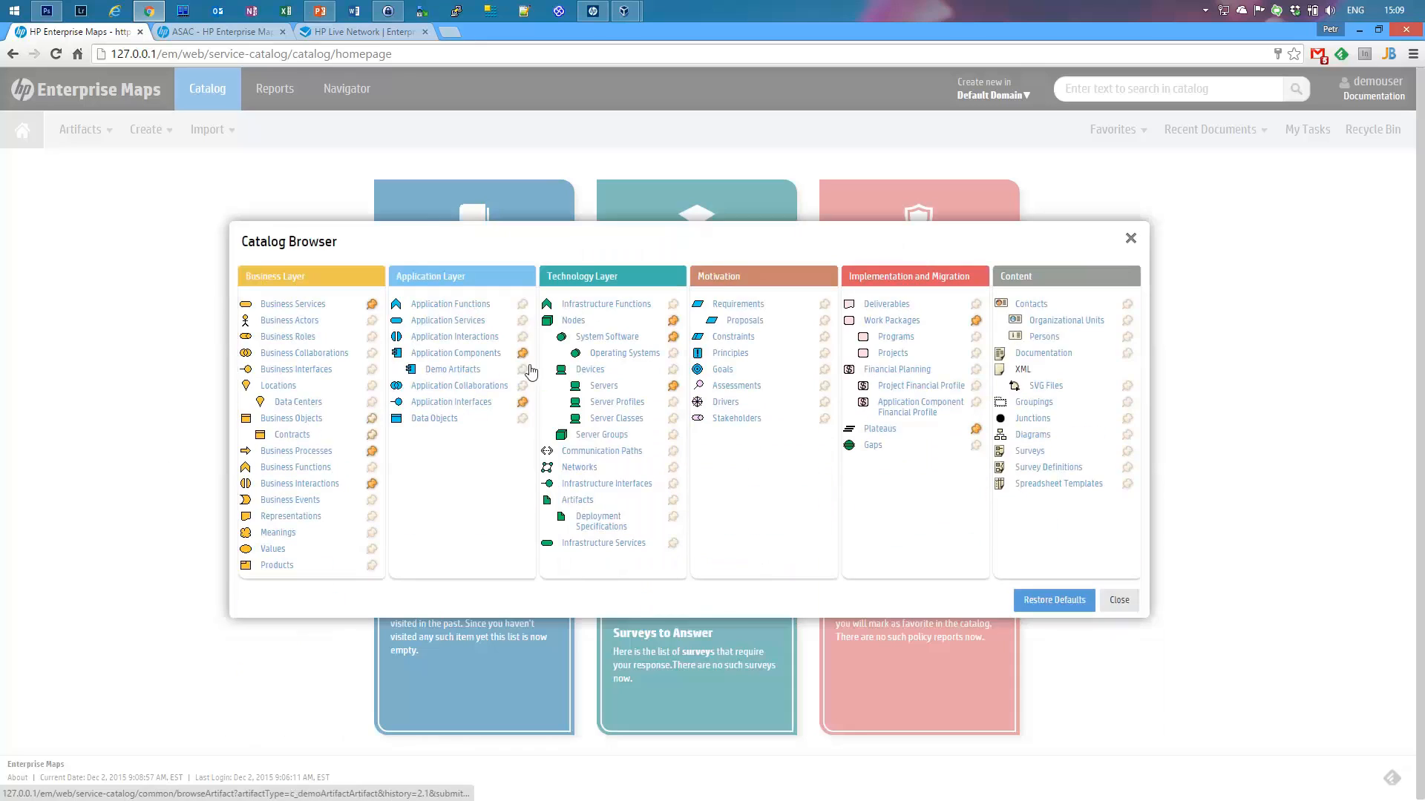
left_click(466, 371)
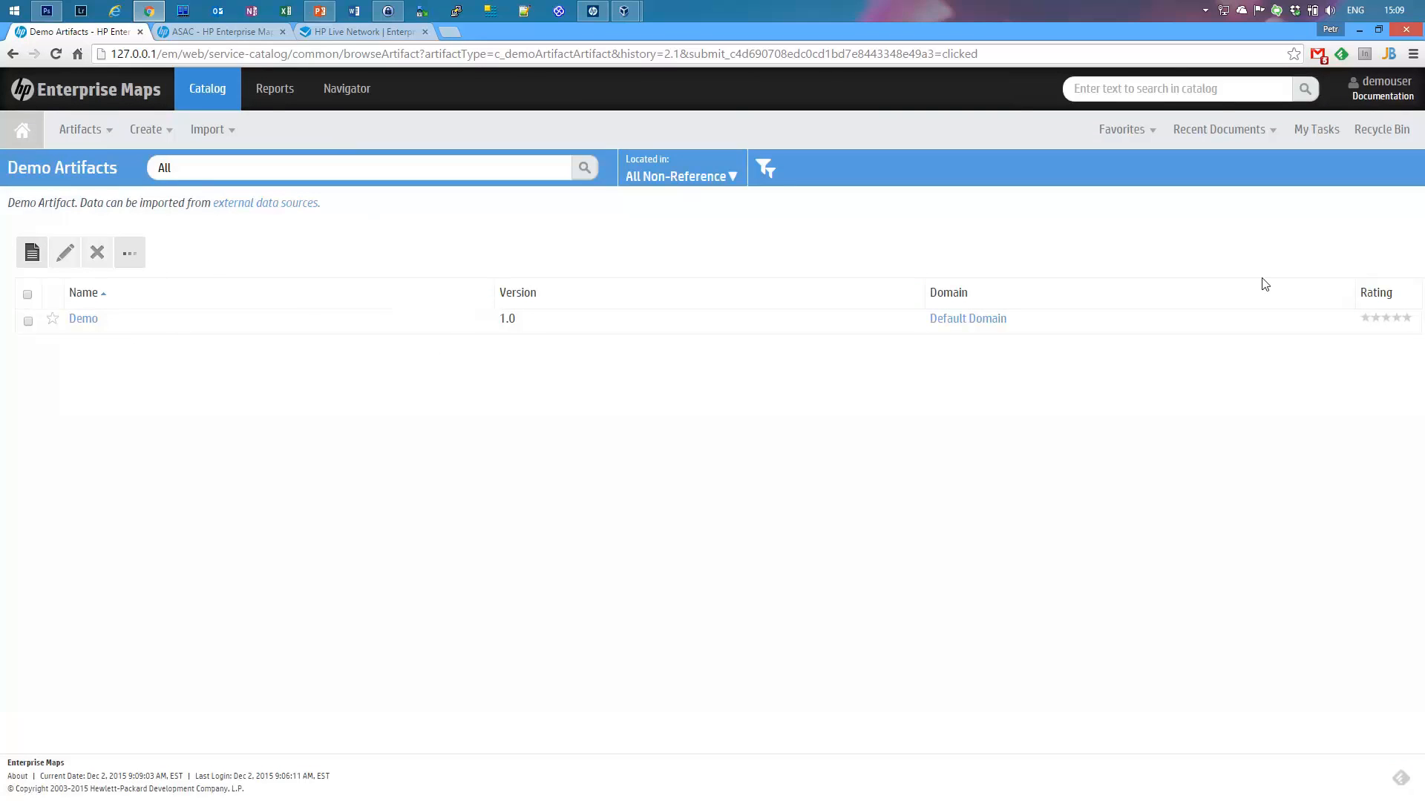
left_click(1381, 83)
left_click(1367, 223)
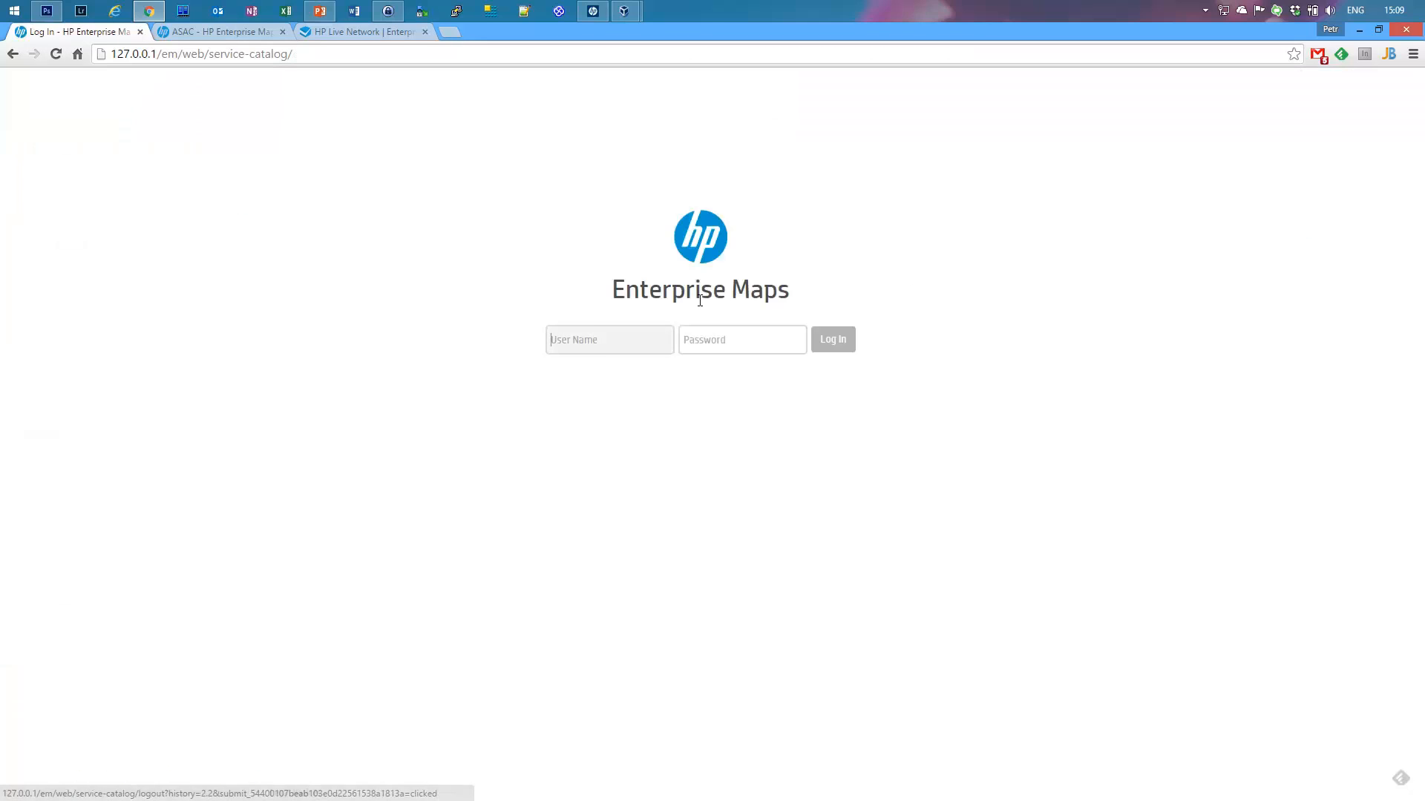
Step: Log in as admin with its password and enable Administration > Customize UI
type("admin")
key("Tab")
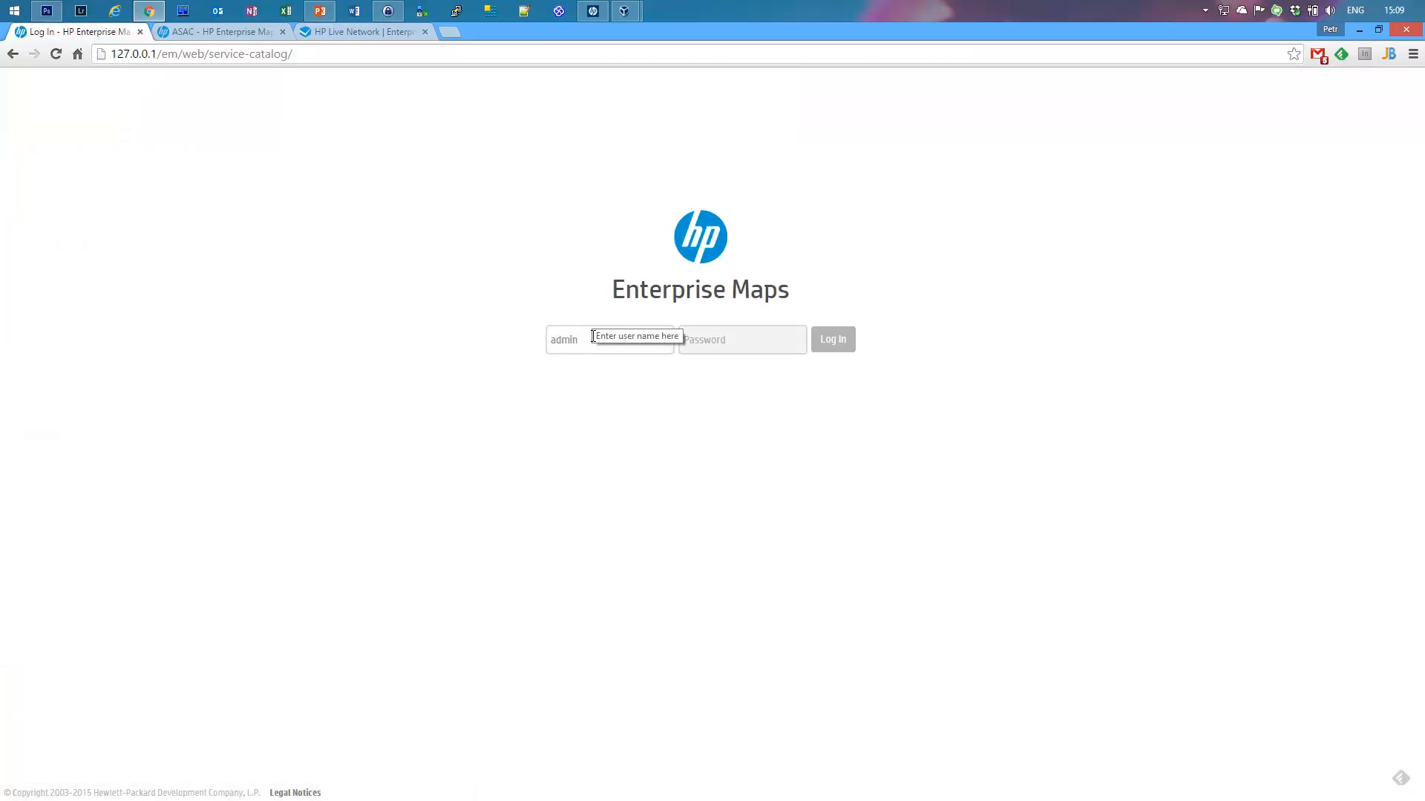
type("cha")
key("Return")
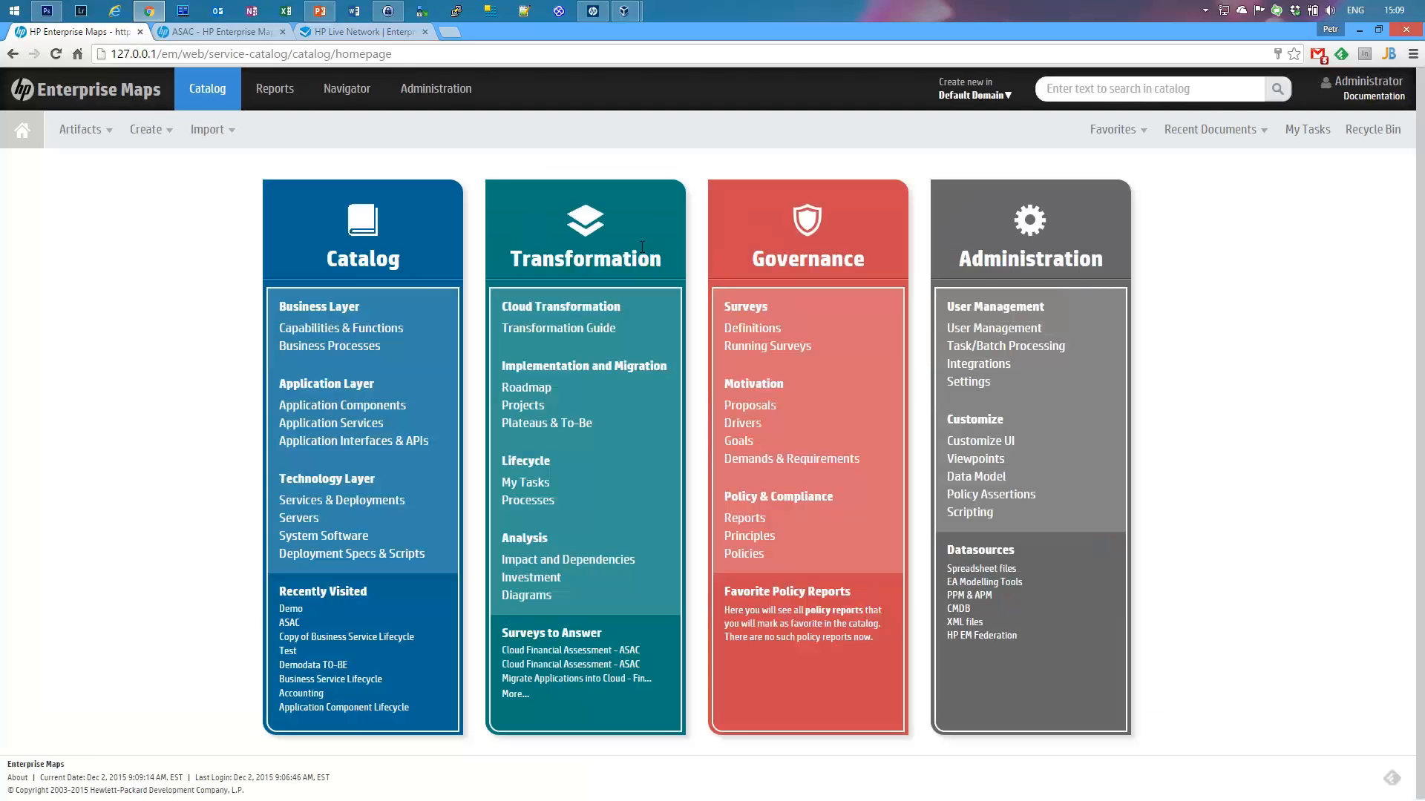
left_click(453, 90)
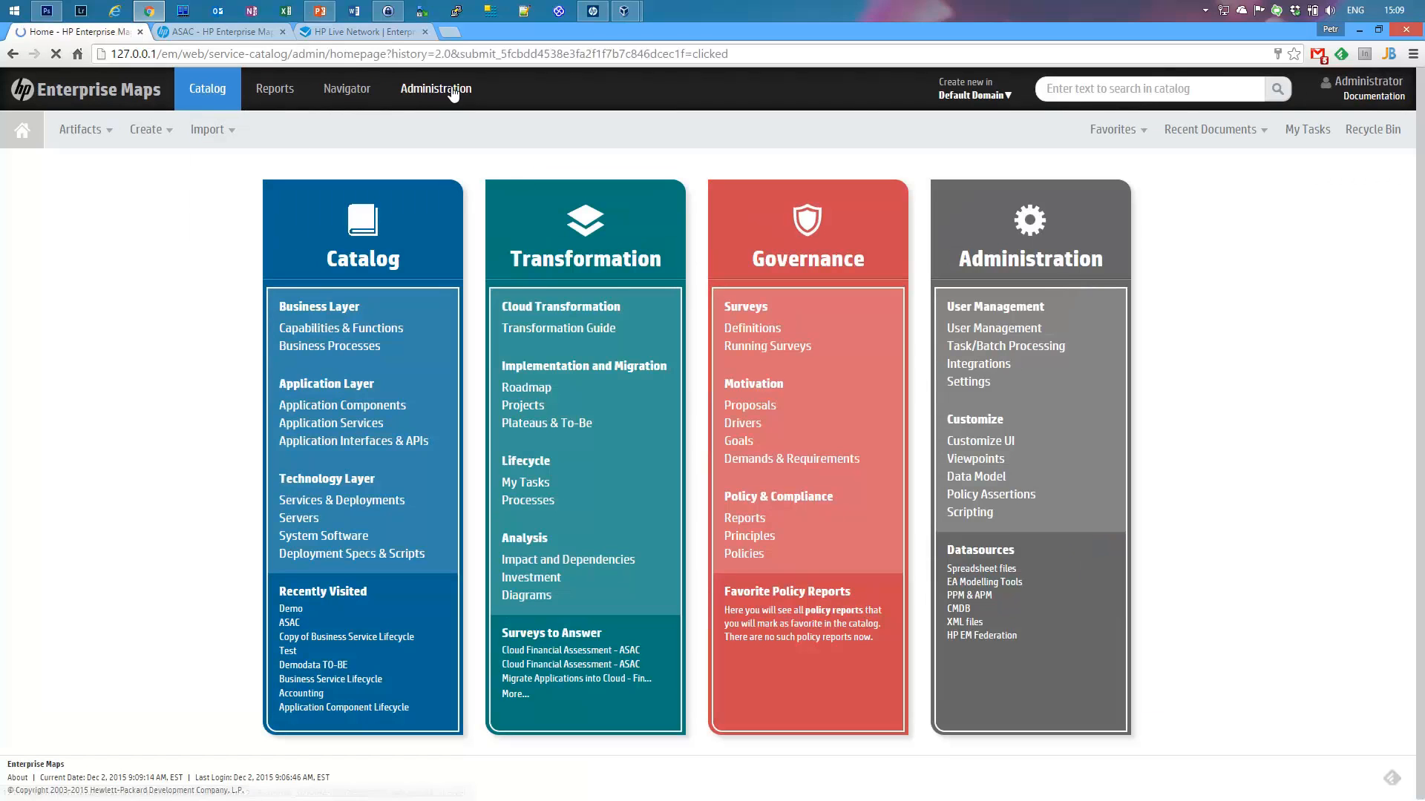
mouse_move(404, 130)
left_click(407, 165)
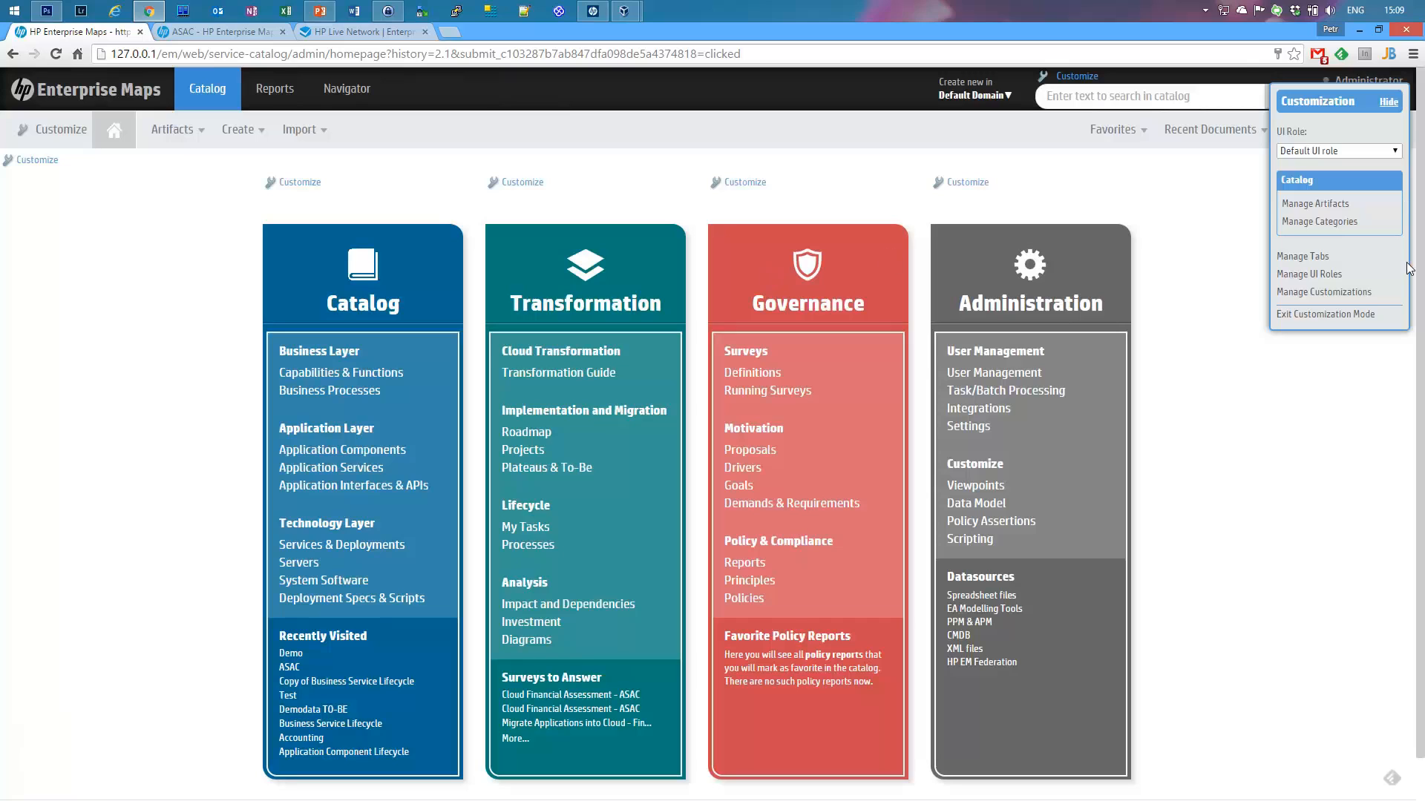
Step: Open Manage Customizations and inspect the Demo Artifact and Installation Defaults history entries
left_click(1352, 294)
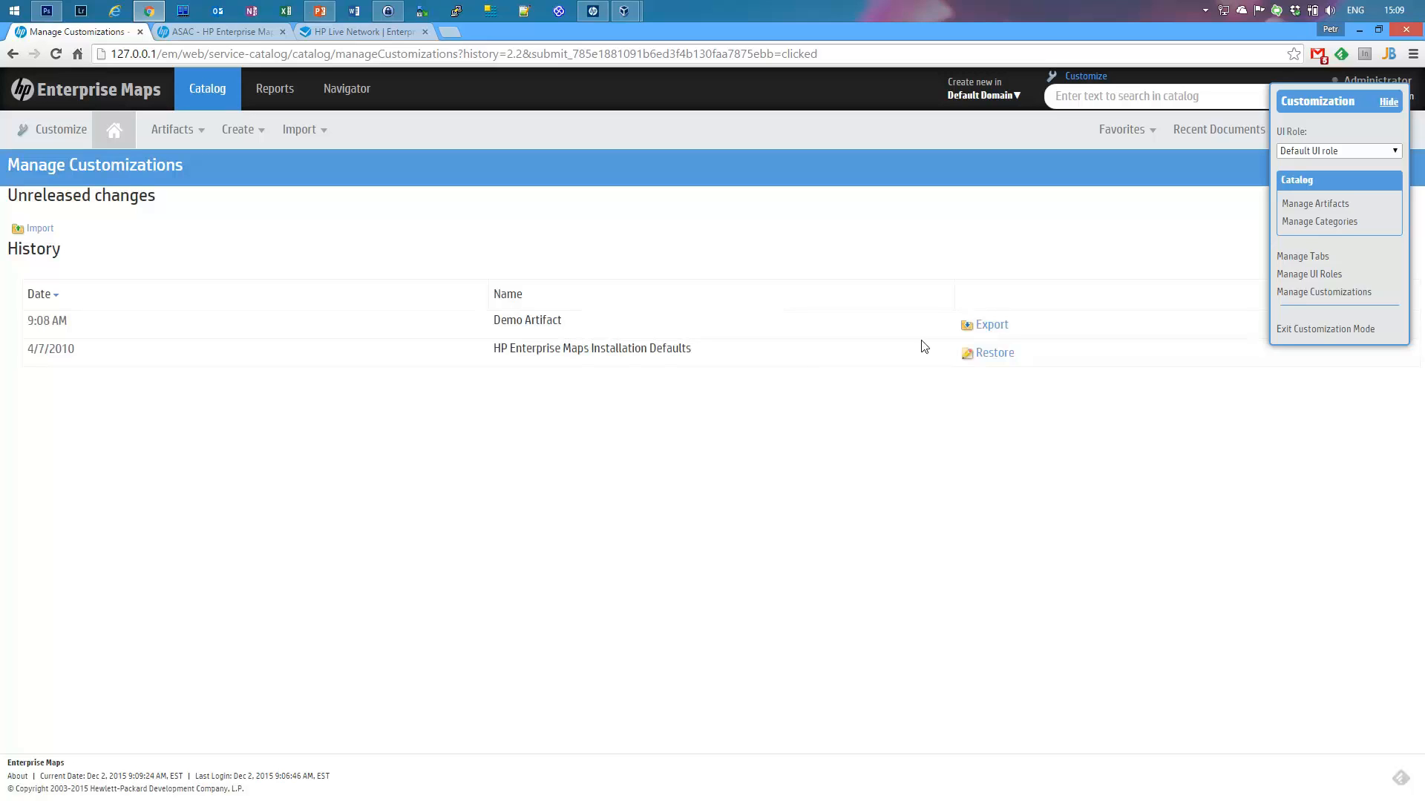
left_click_drag(1024, 328, 938, 319)
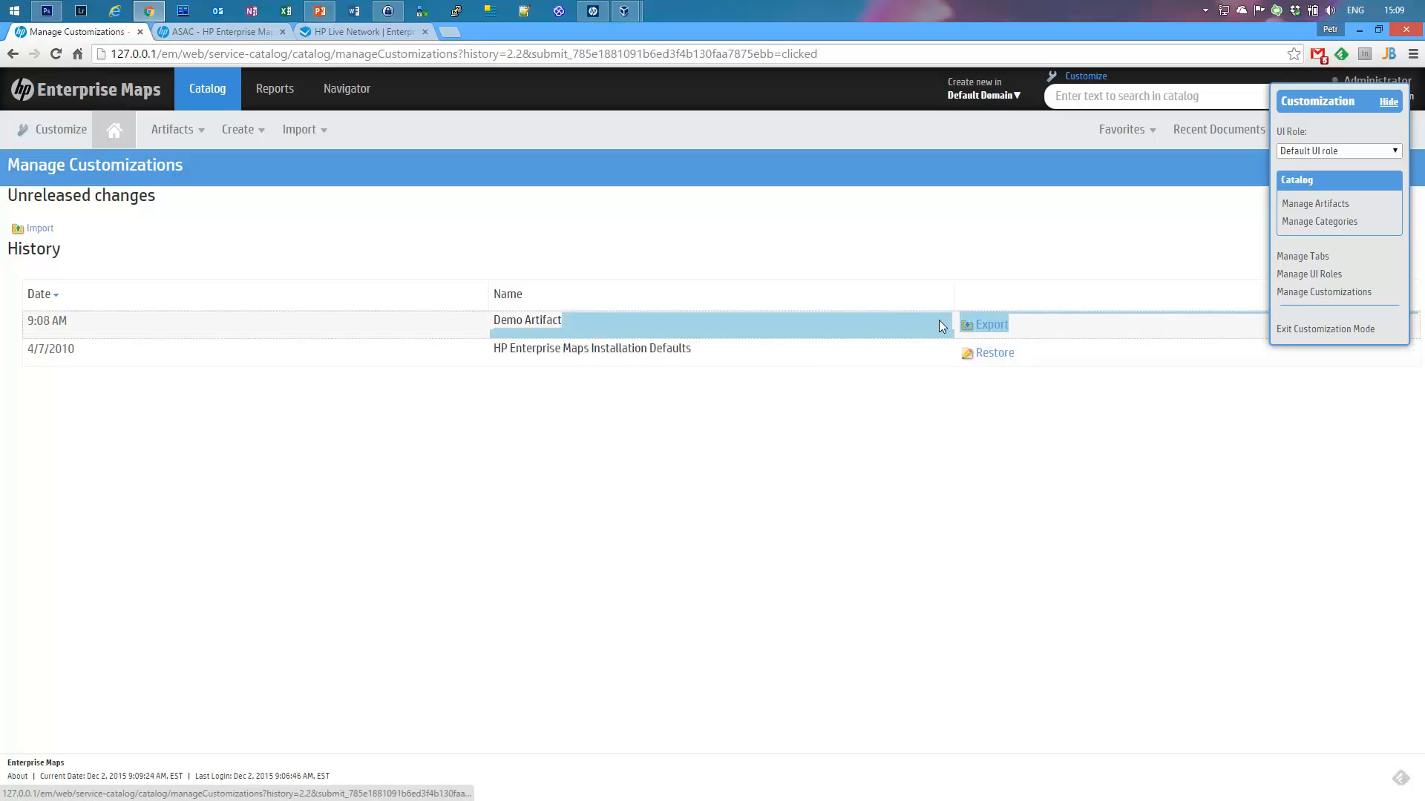
left_click(920, 253)
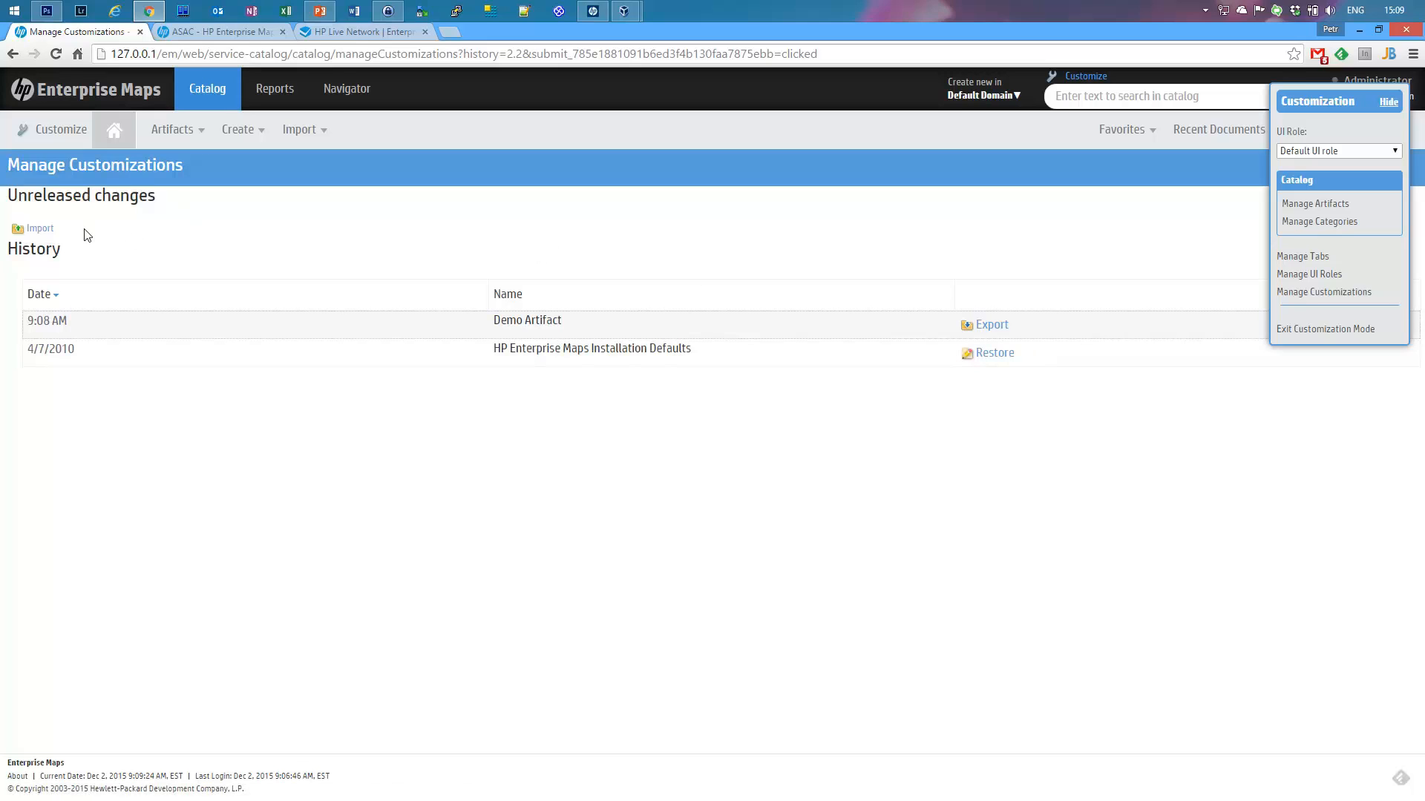
left_click_drag(86, 236, 7, 236)
left_click(881, 260)
Step: Restore Installation Defaults, confirm Demo Artifact is gone from the catalog browser, then open Manage Artifacts
left_click(992, 355)
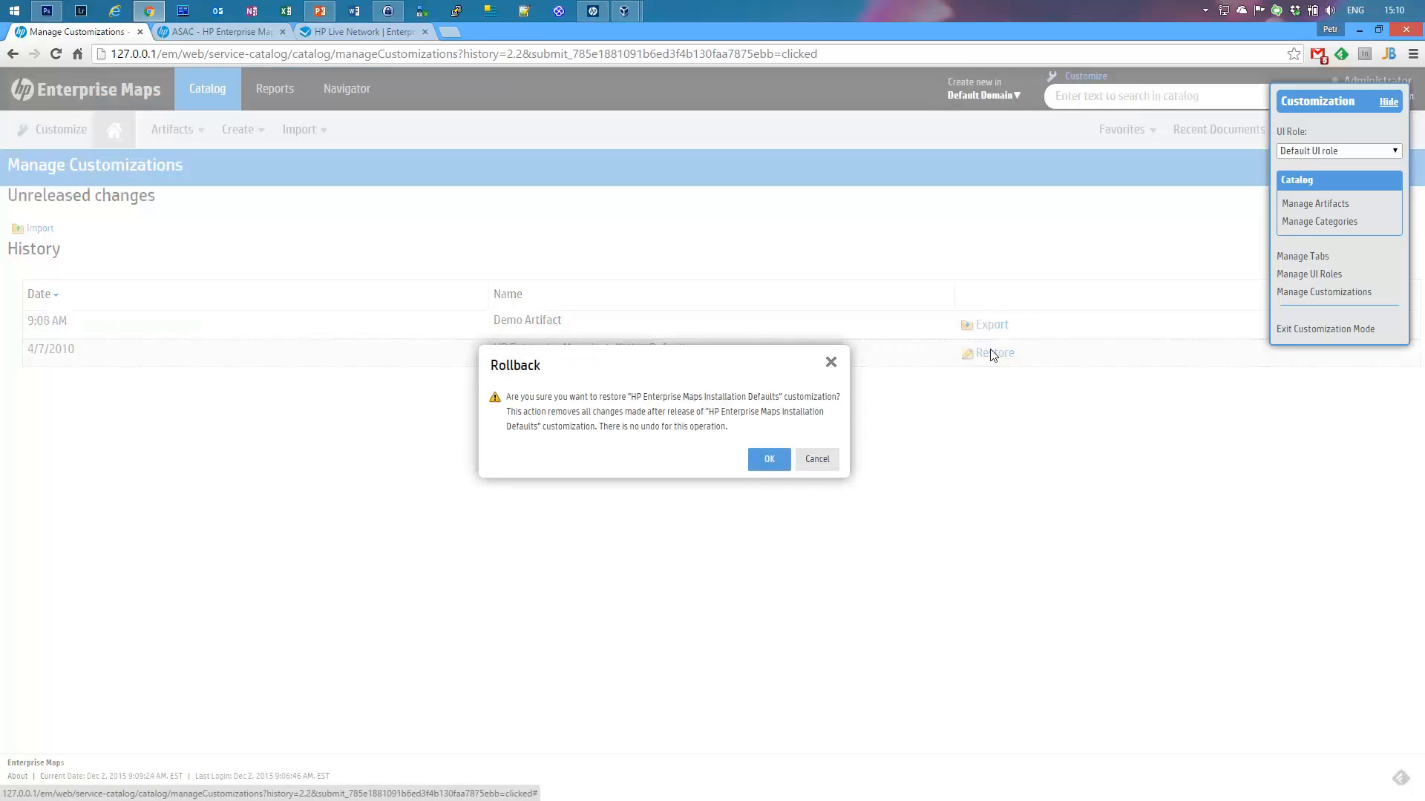
left_click(762, 461)
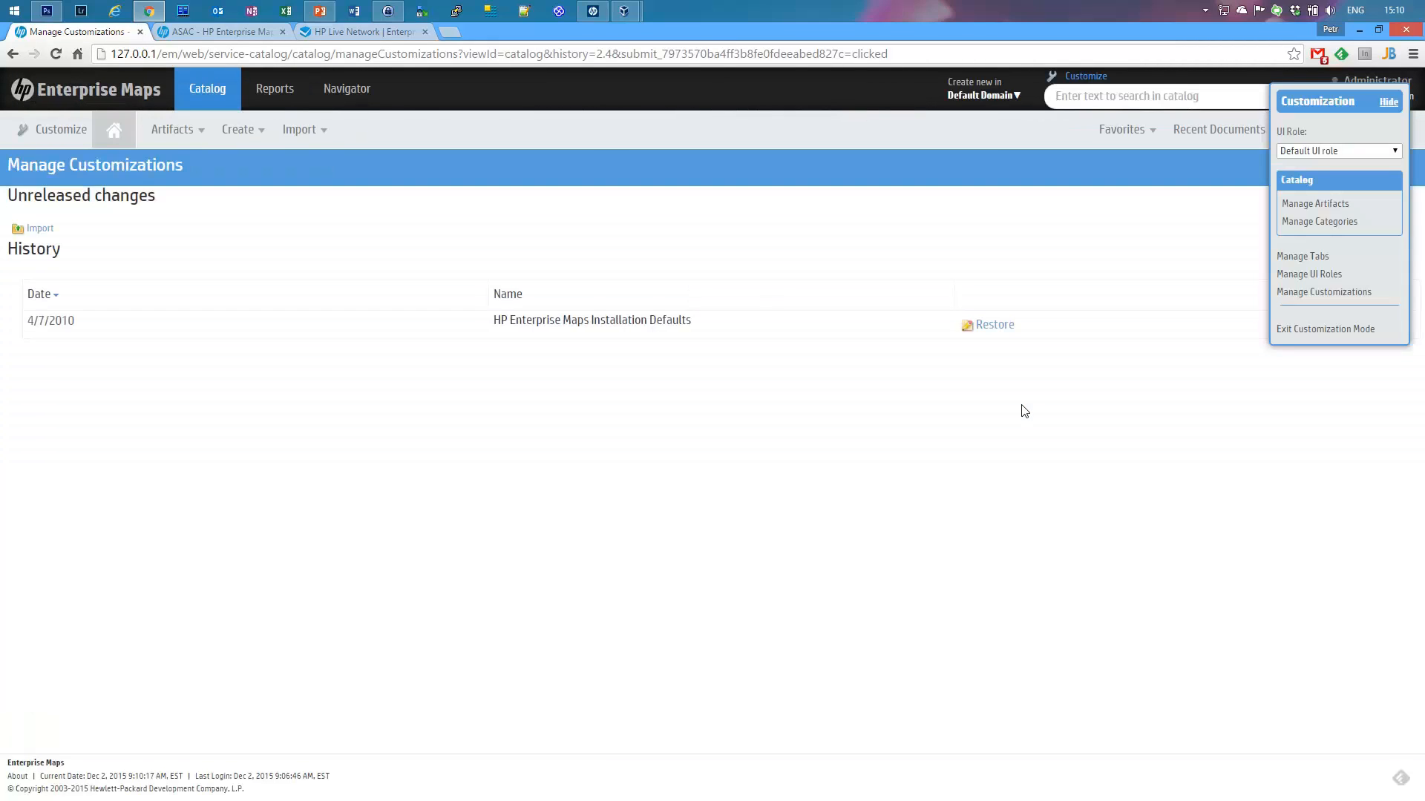
left_click(172, 130)
mouse_move(189, 121)
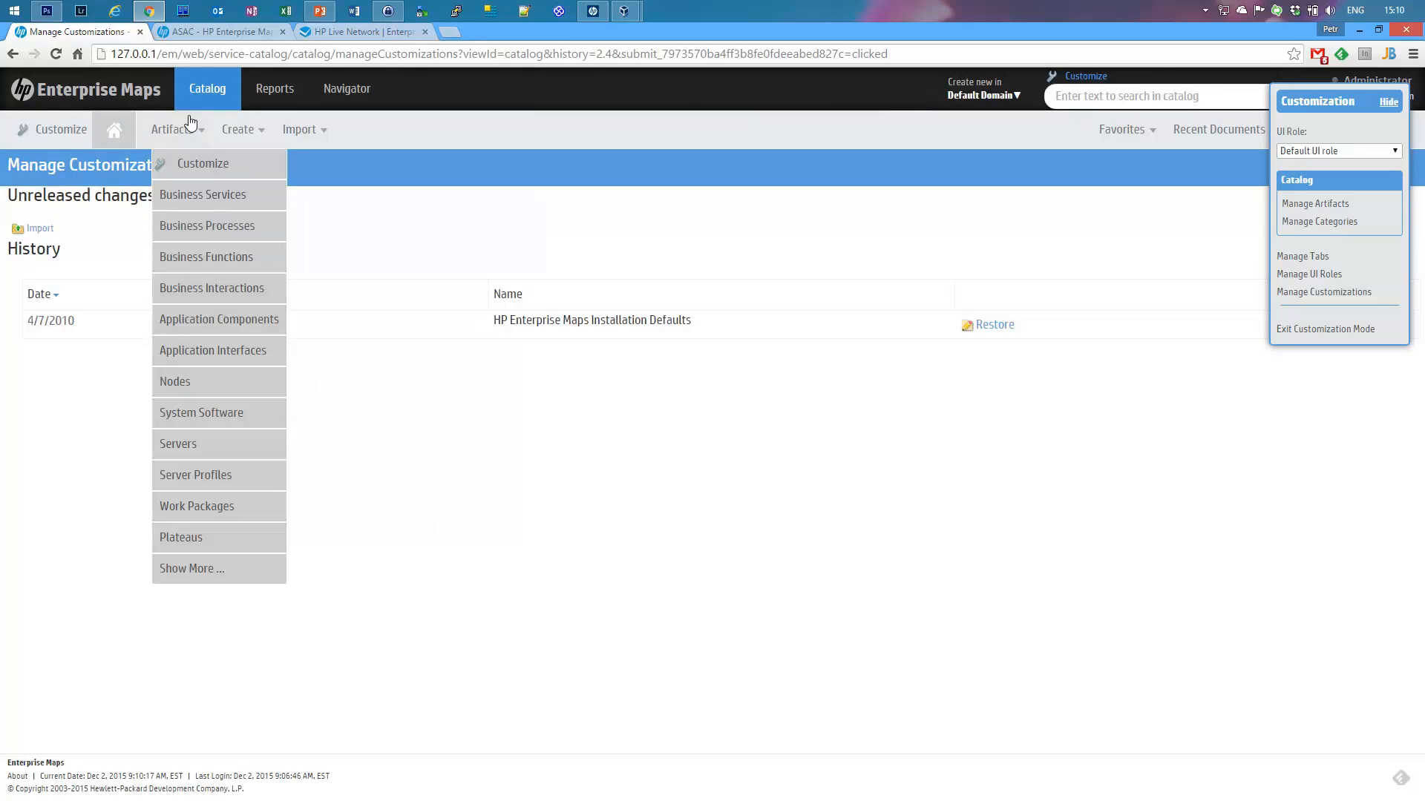
left_click(202, 568)
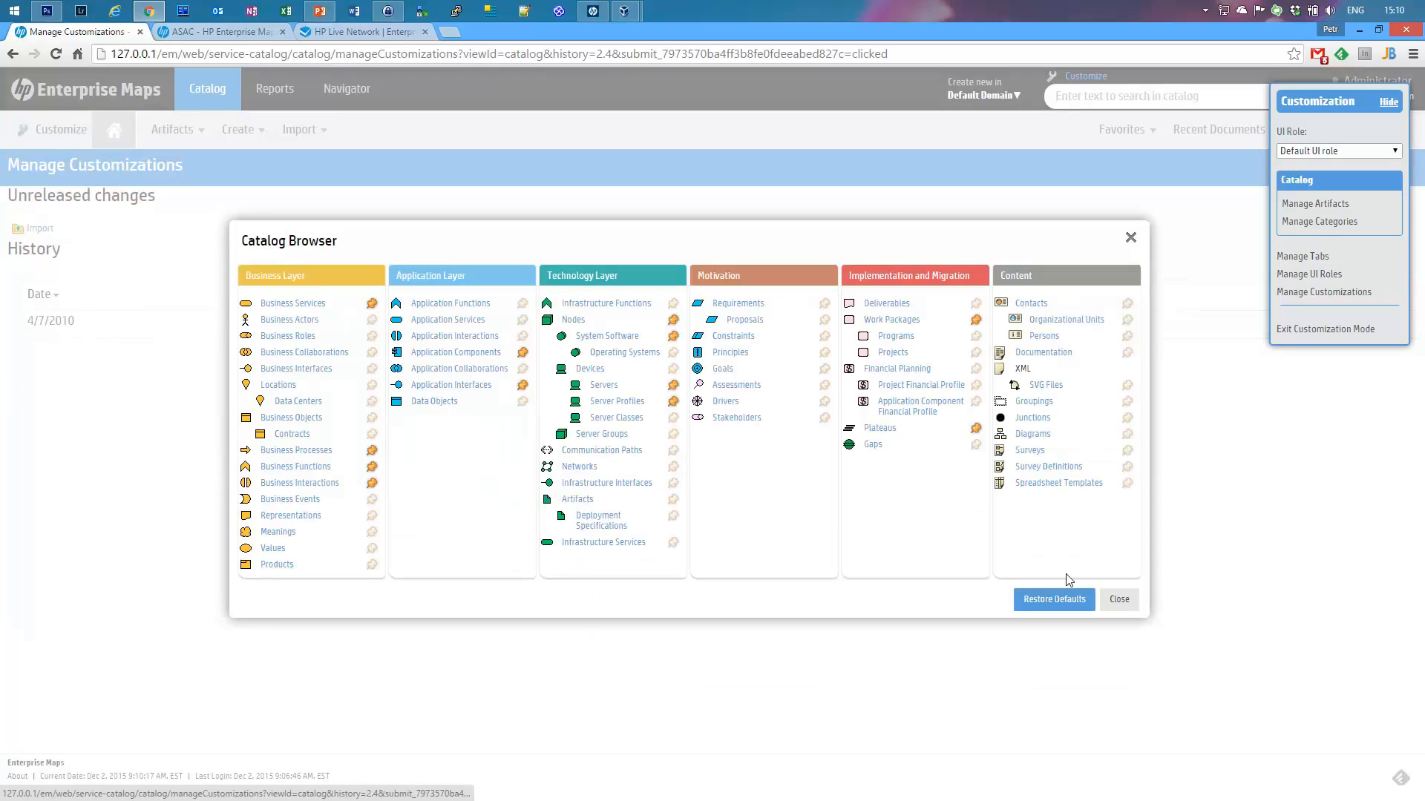
left_click(1122, 601)
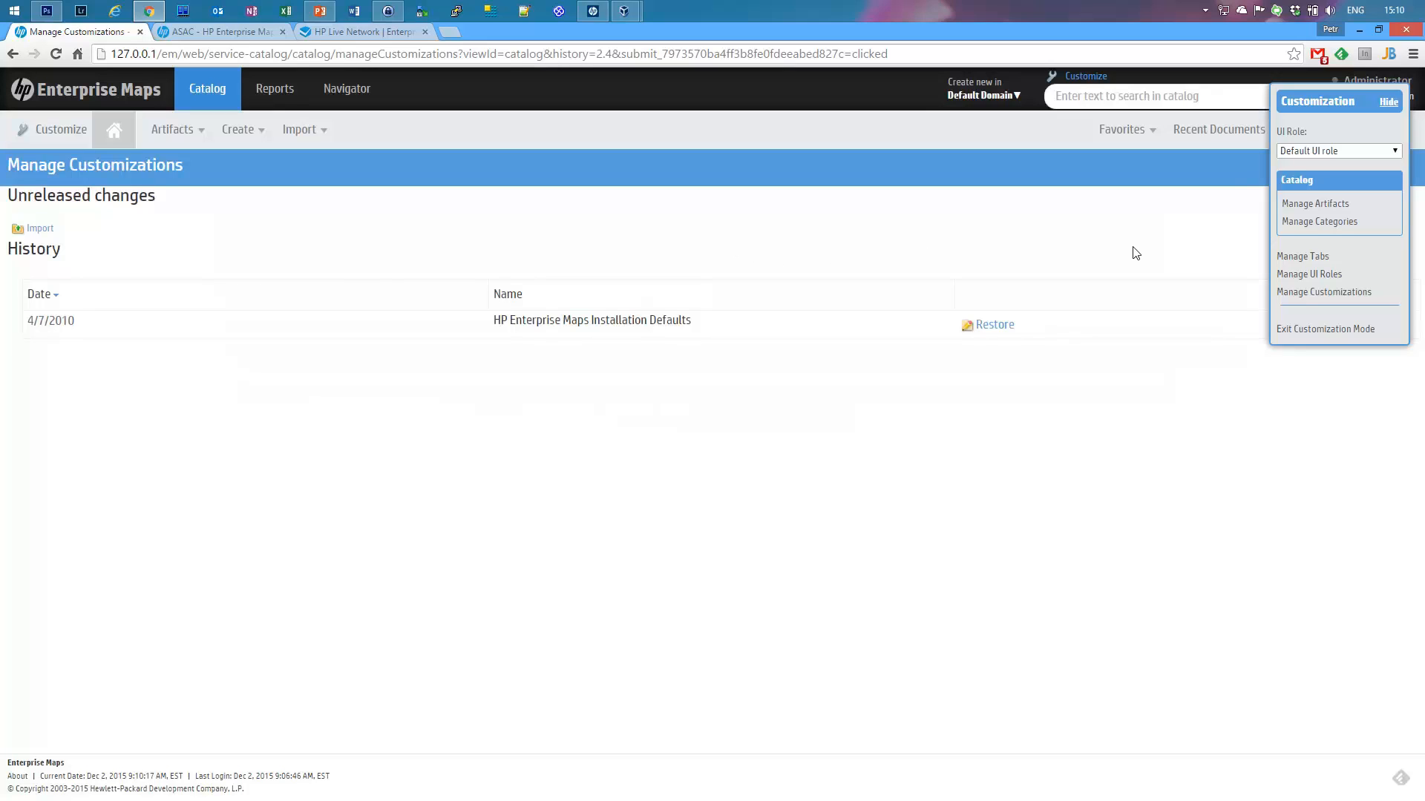
left_click(1324, 209)
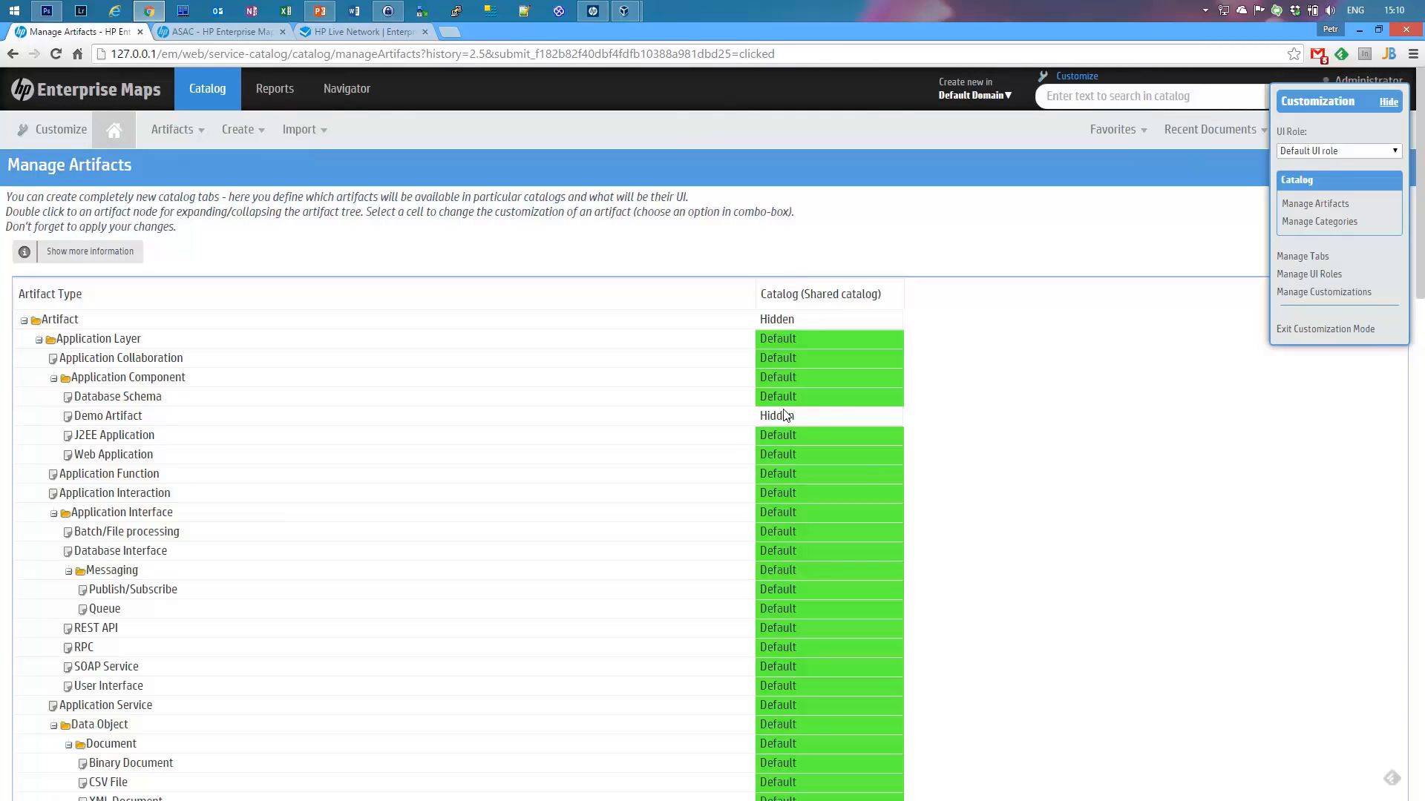
left_click(848, 413)
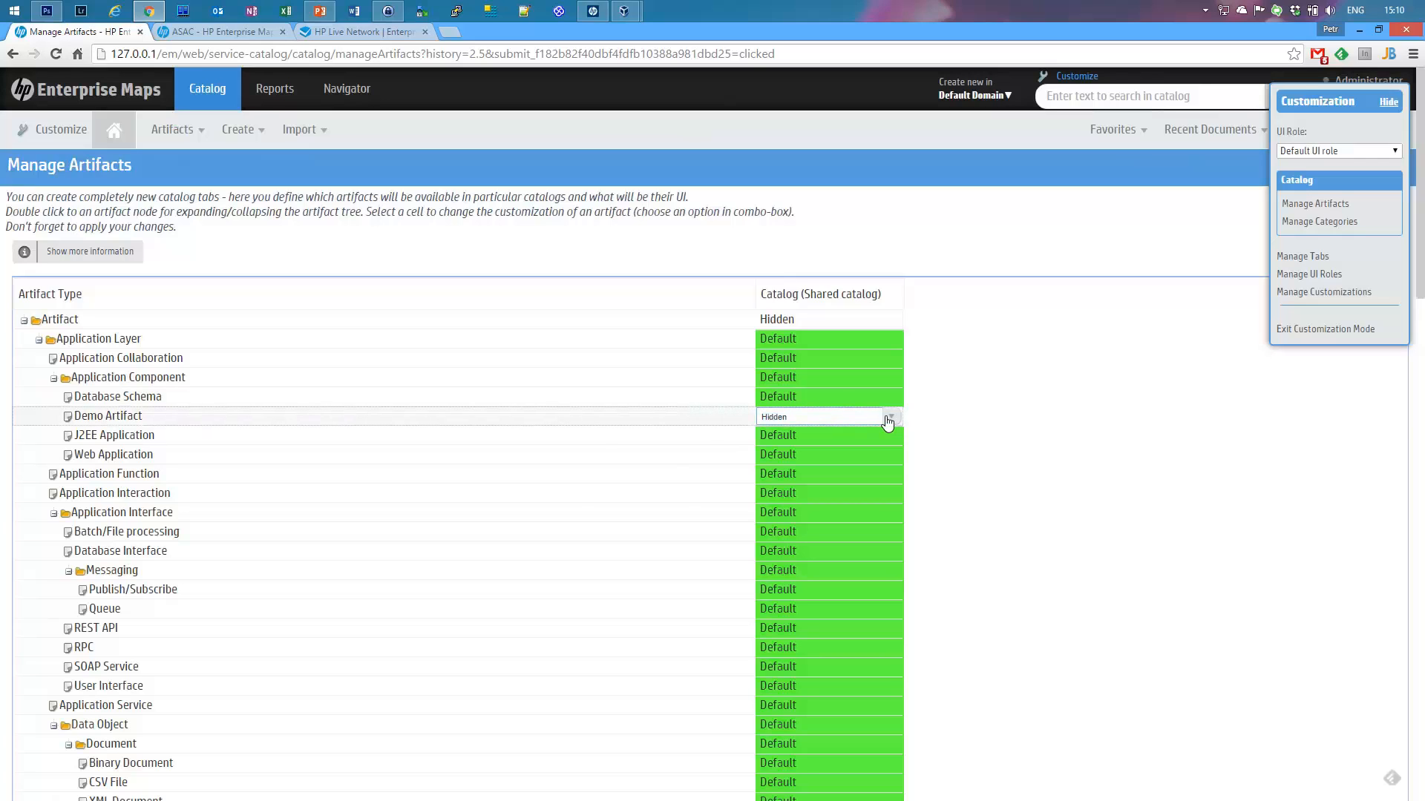
left_click(890, 416)
left_click(1128, 328)
left_click(1116, 309)
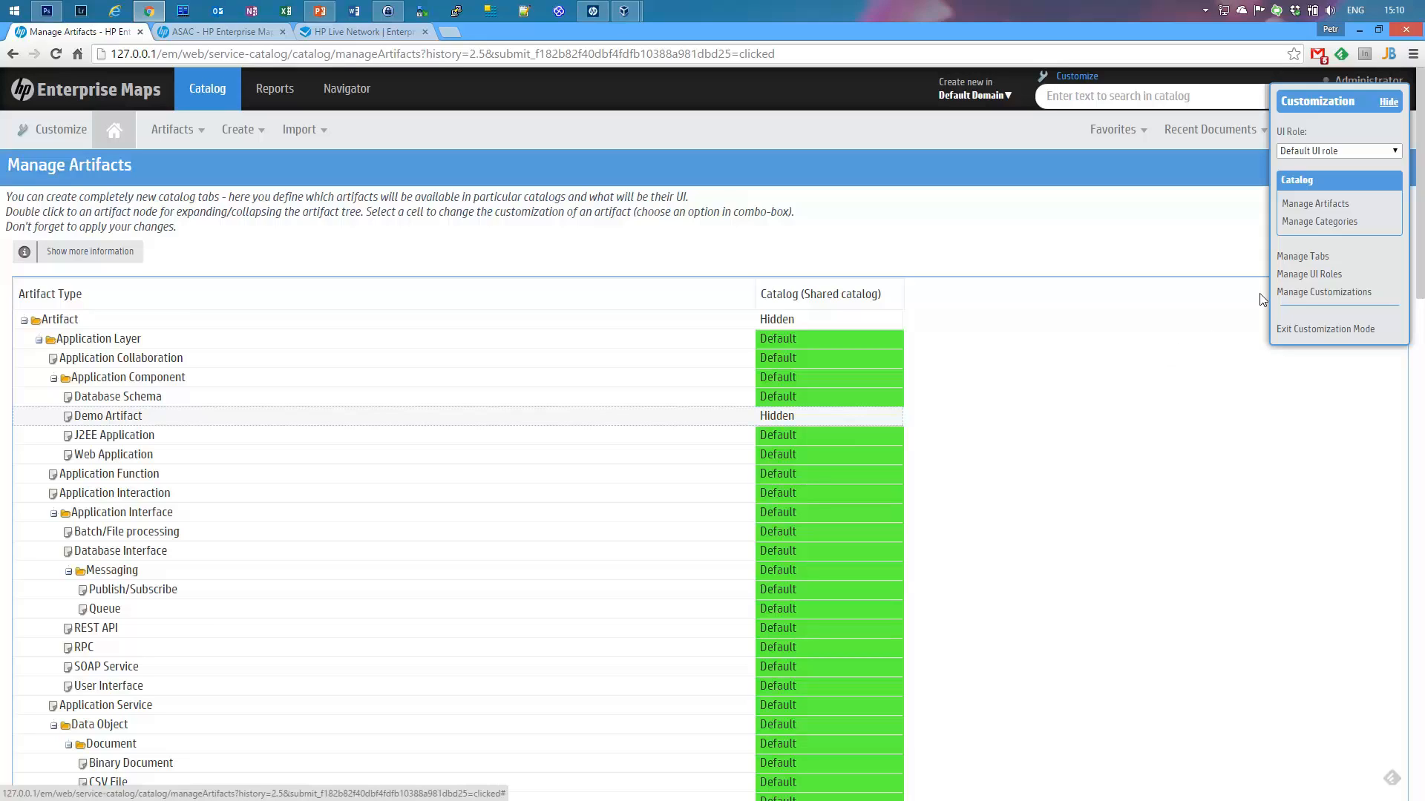
left_click(1307, 292)
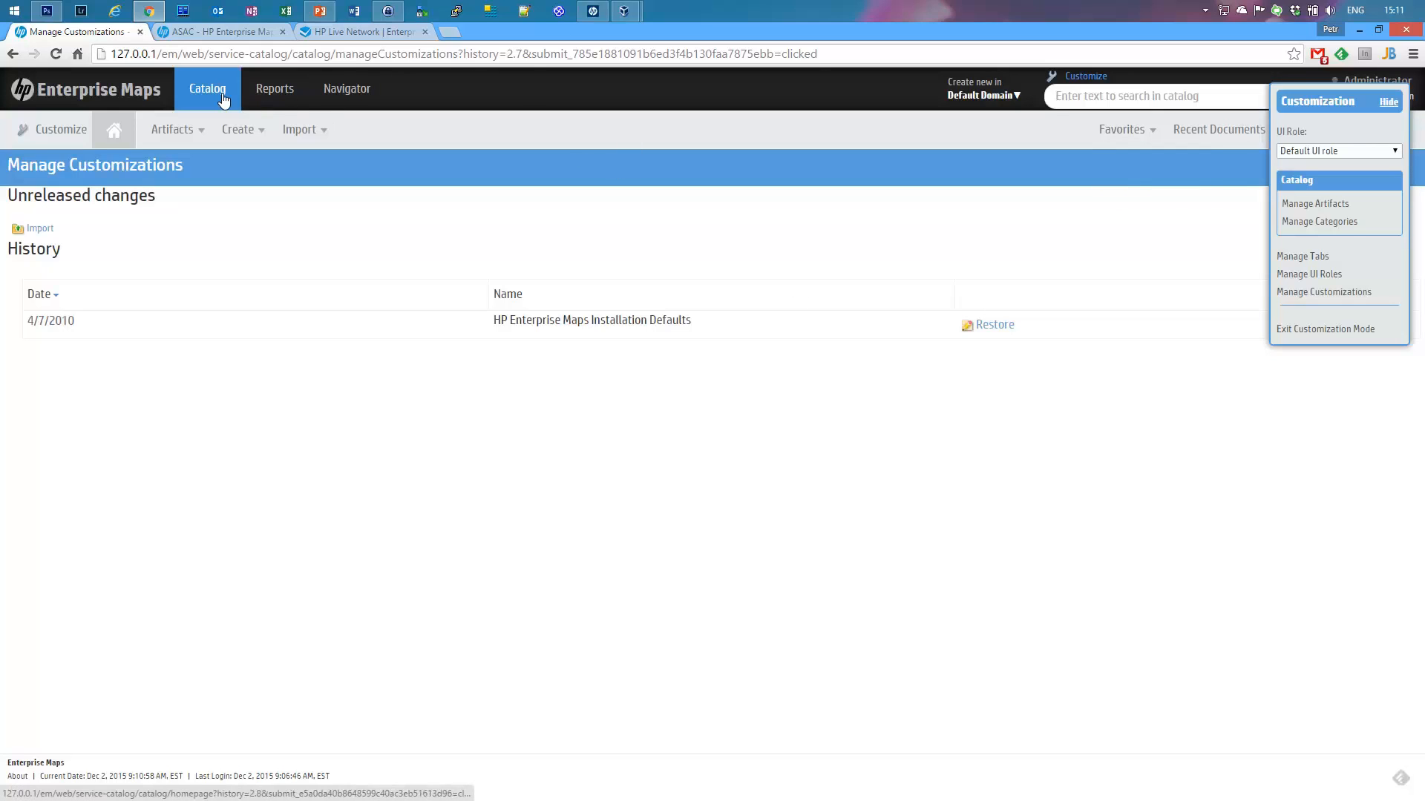
Step: Leave customization mode, then re-enter UI customization mode from the administration area
left_click(1325, 329)
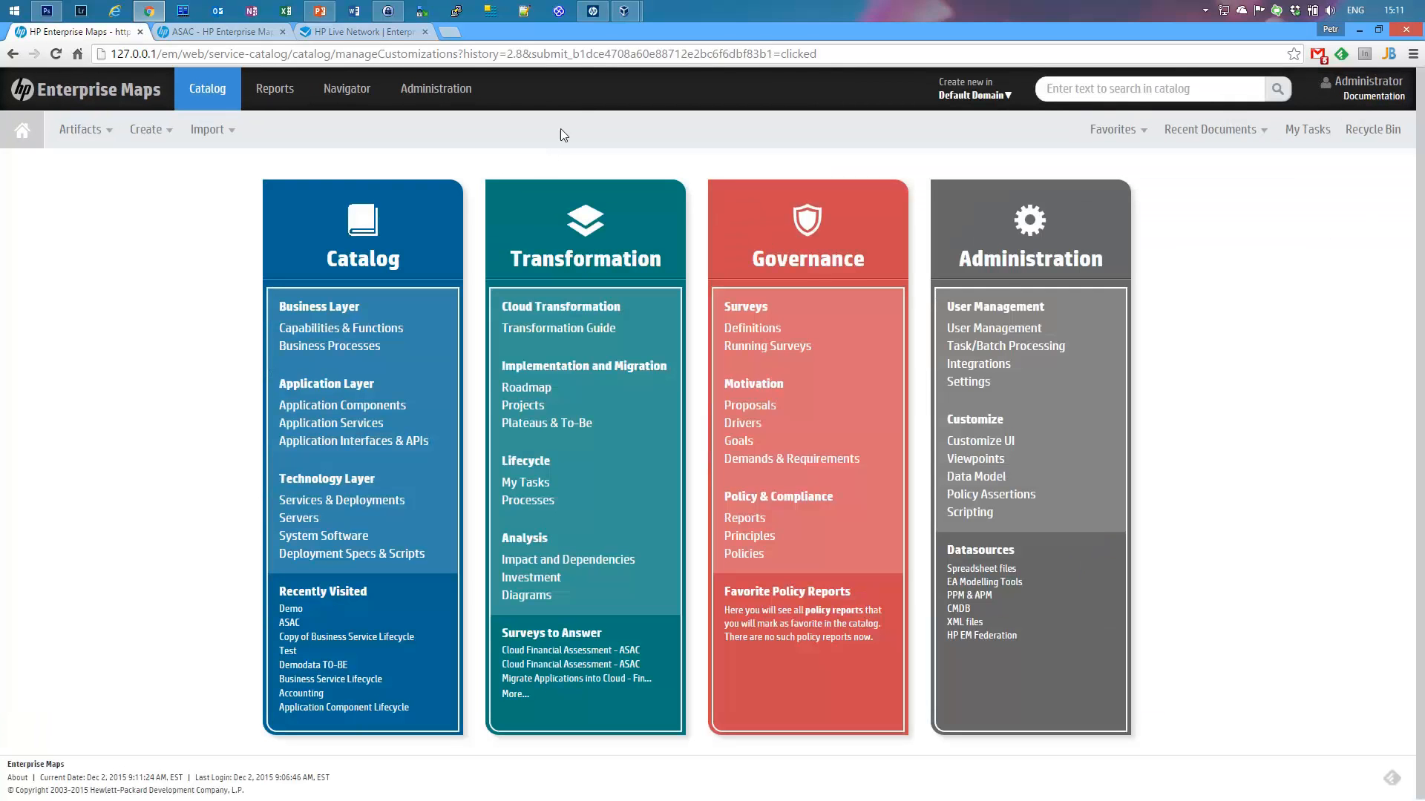
left_click(412, 89)
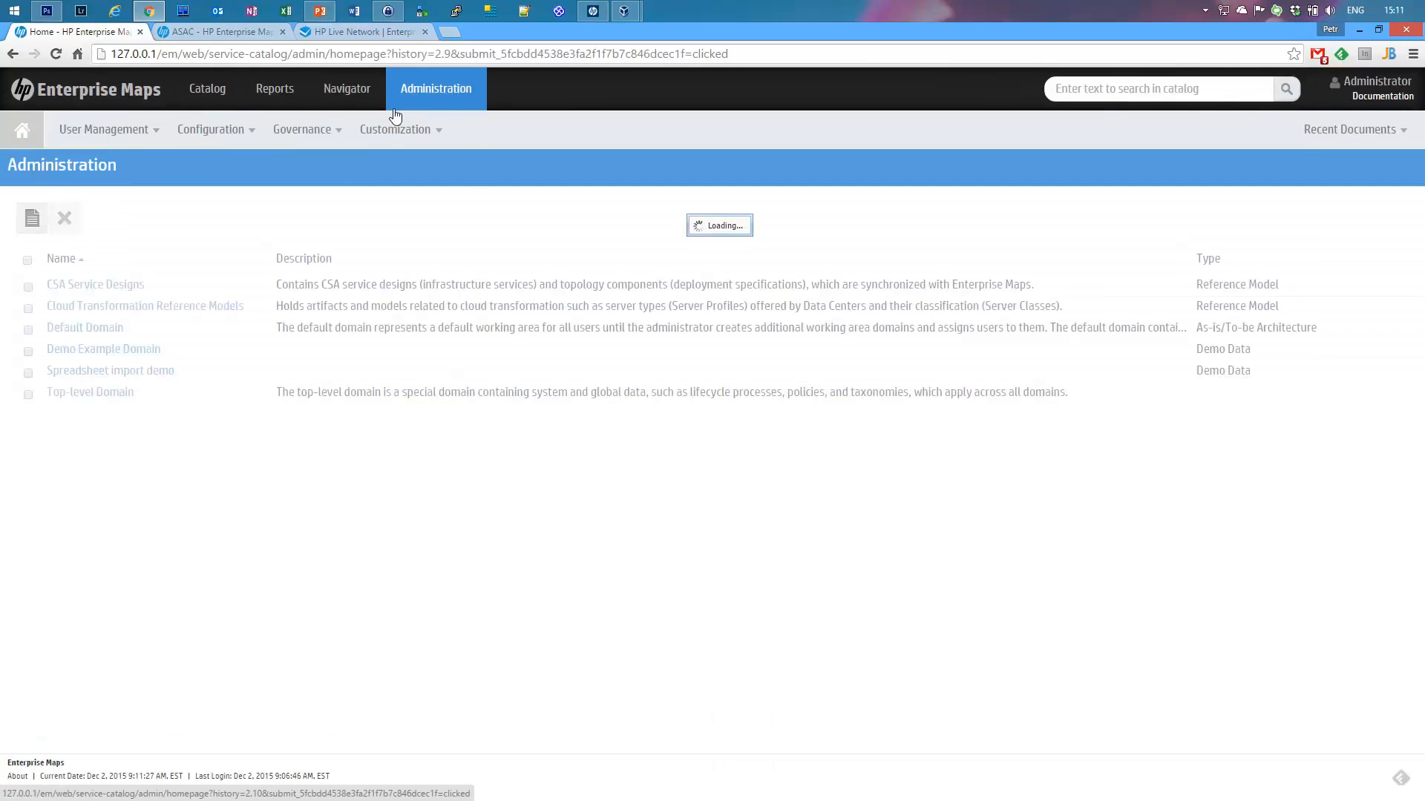
left_click(398, 133)
left_click(414, 164)
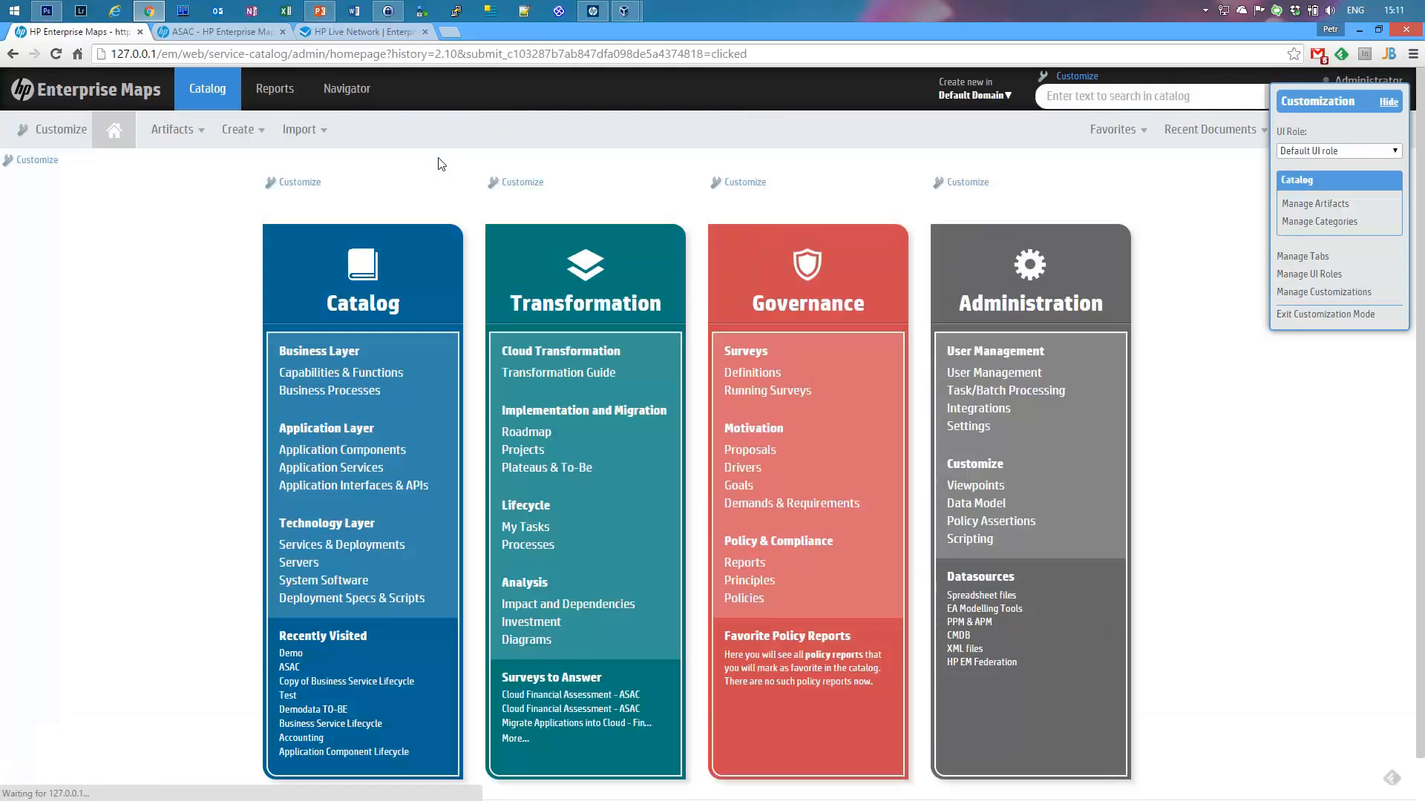
Step: Check Demo Artifact's catalog setting, verify only Installation Defaults remains in history, and exit customization mode
left_click(1301, 203)
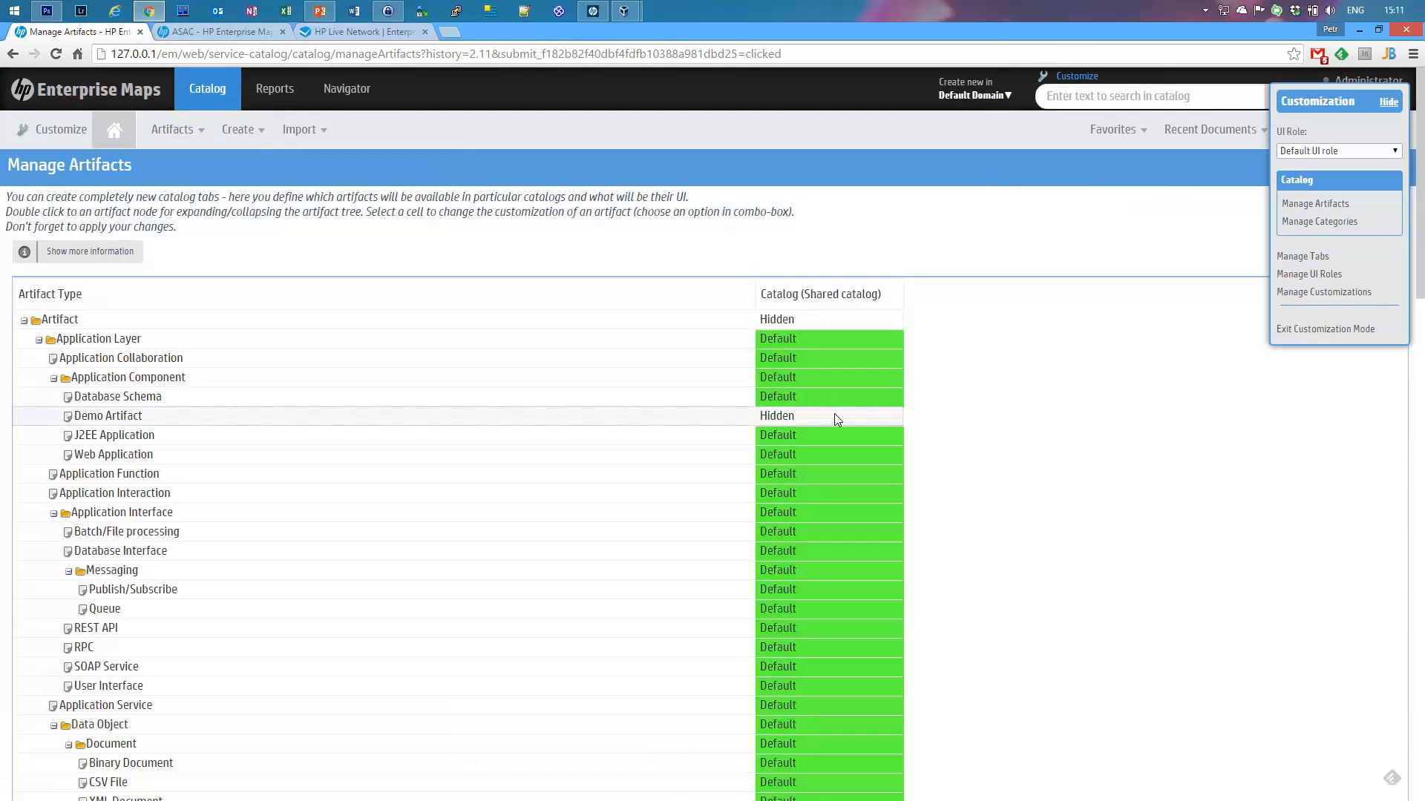
left_click(836, 419)
left_click(890, 416)
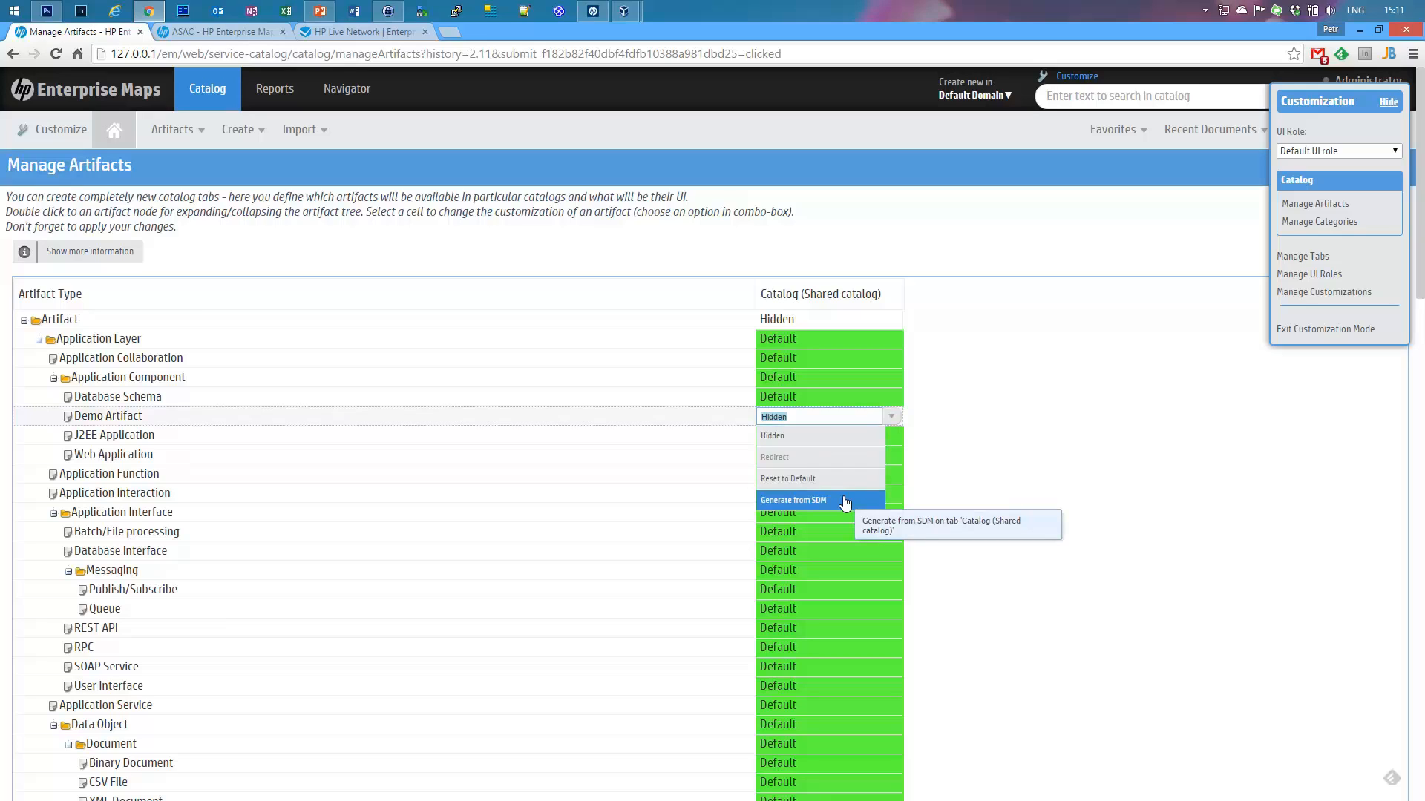
left_click(1328, 295)
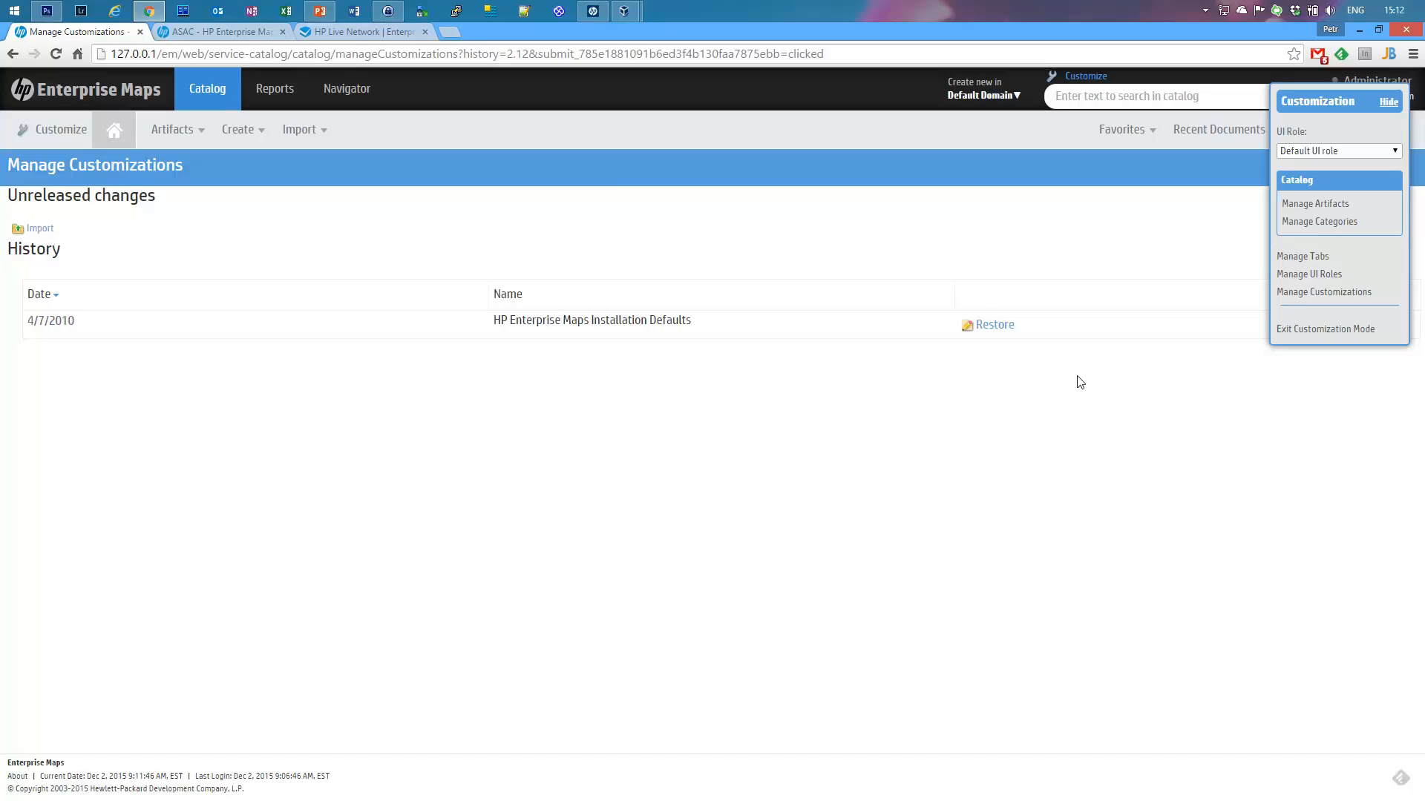
left_click(1312, 331)
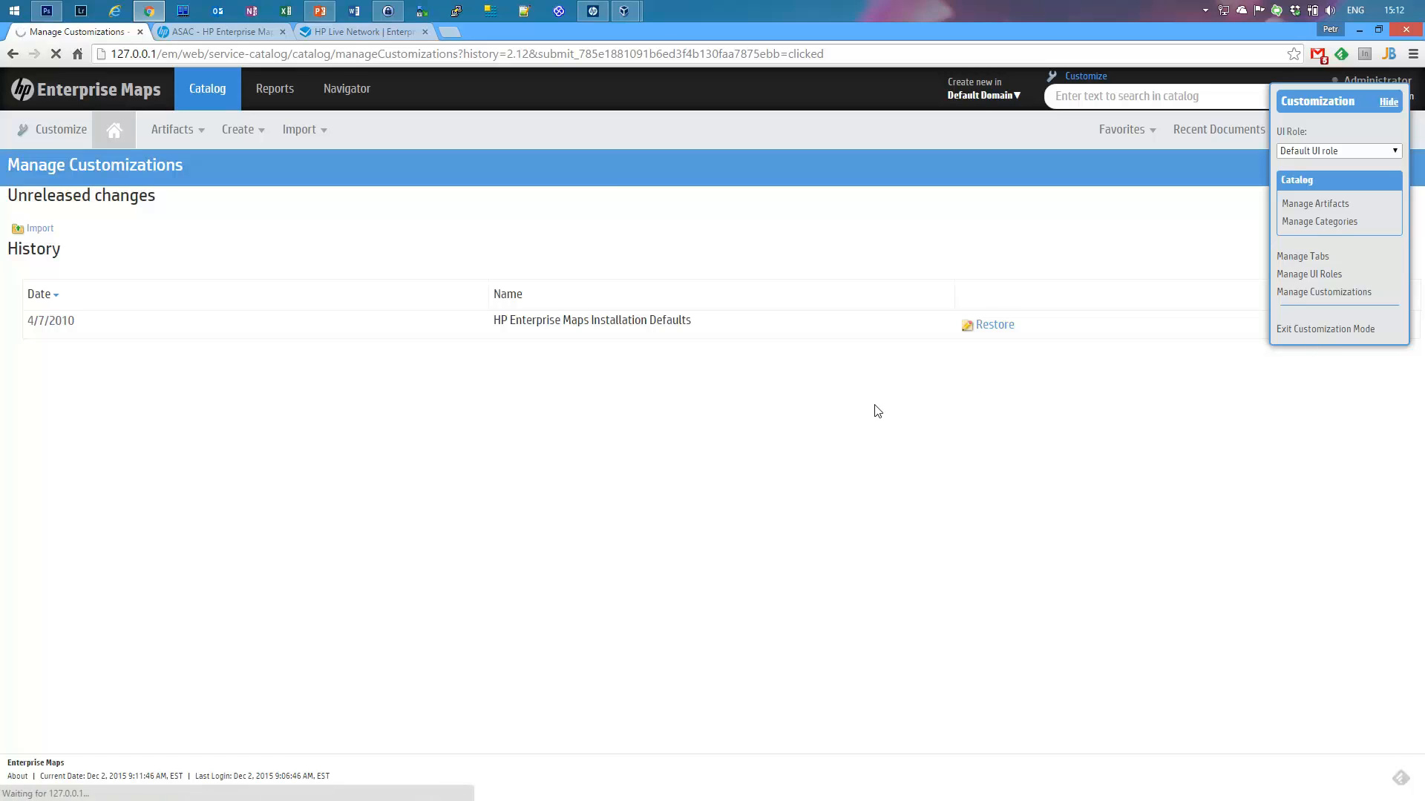